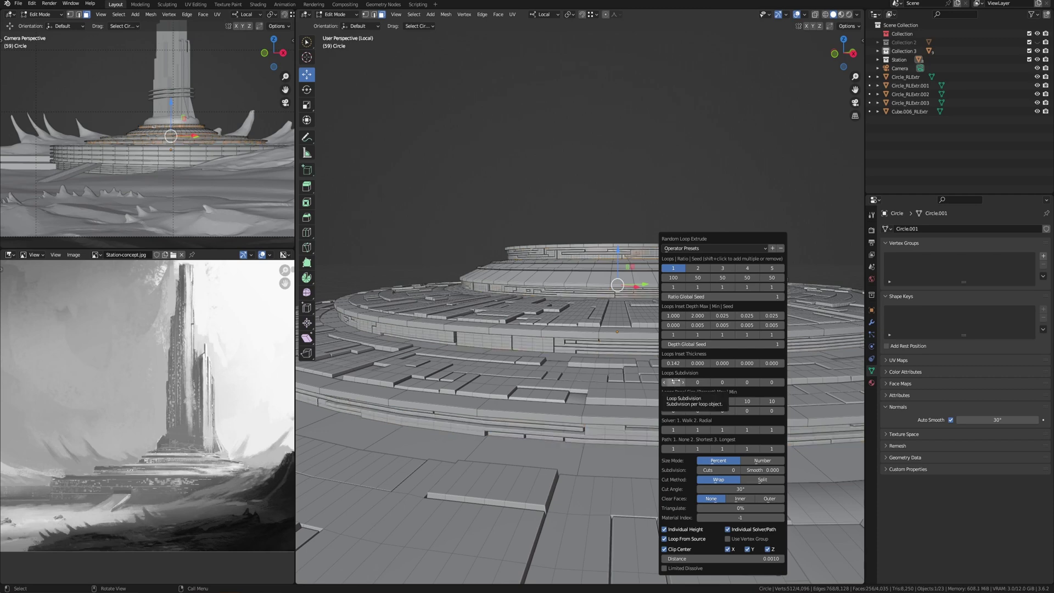
Step: Reroll the walkway ramp's random extrusion with Loops Seed 2 and new ratio and depth
{"action": "left_click", "coordinate": [682, 287]}
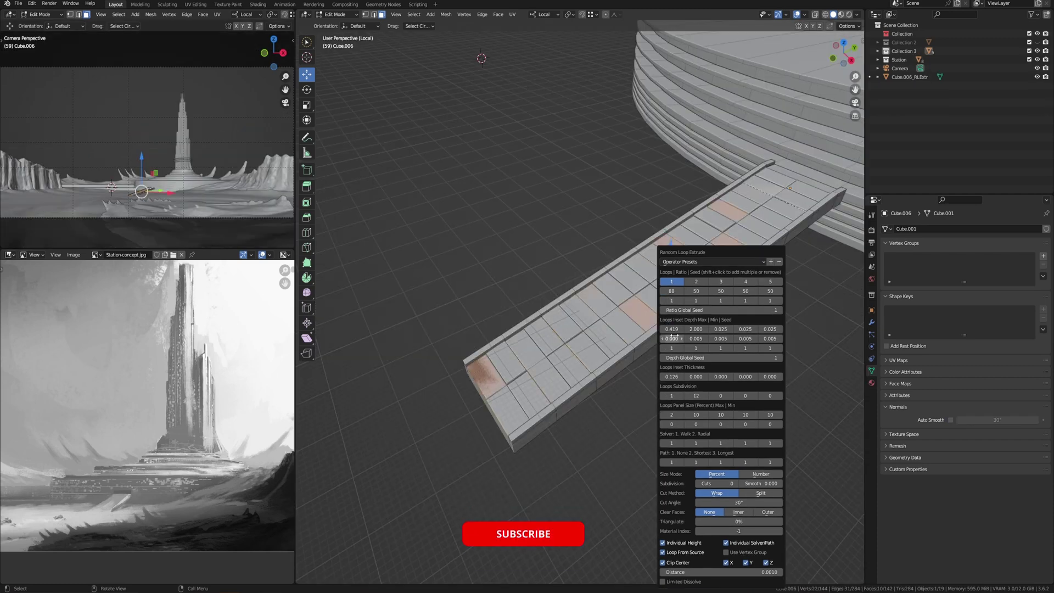
{"action": "key", "text": "ctrl+z"}
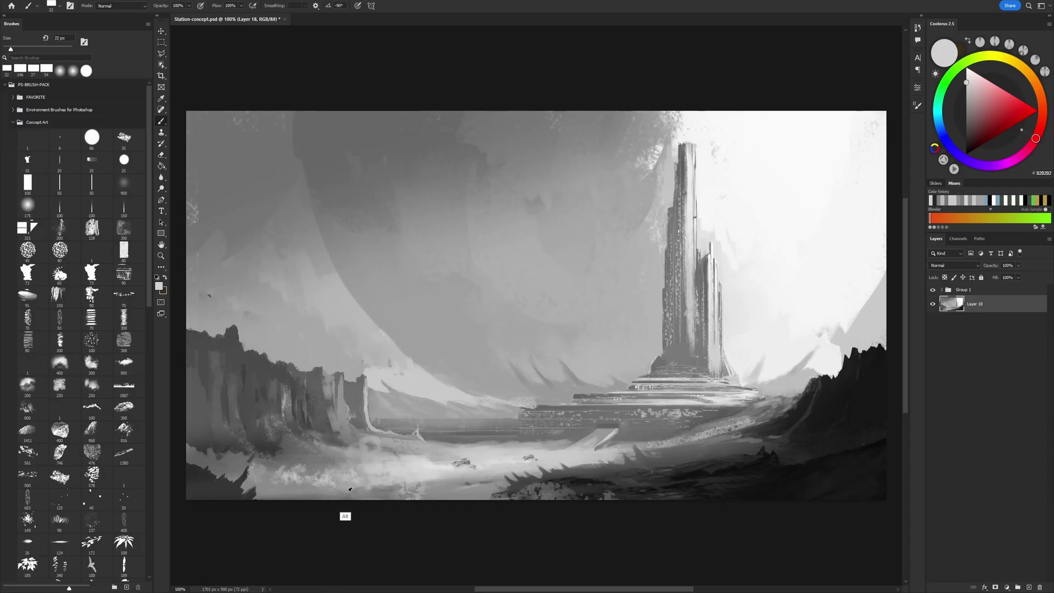
Step: Paint lighter sampled-grey dust over the left foreground and preview the reference photos
{"action": "left_click", "coordinate": [348, 487], "text": "alt"}
{"action": "left_click", "coordinate": [295, 472], "text": "alt"}
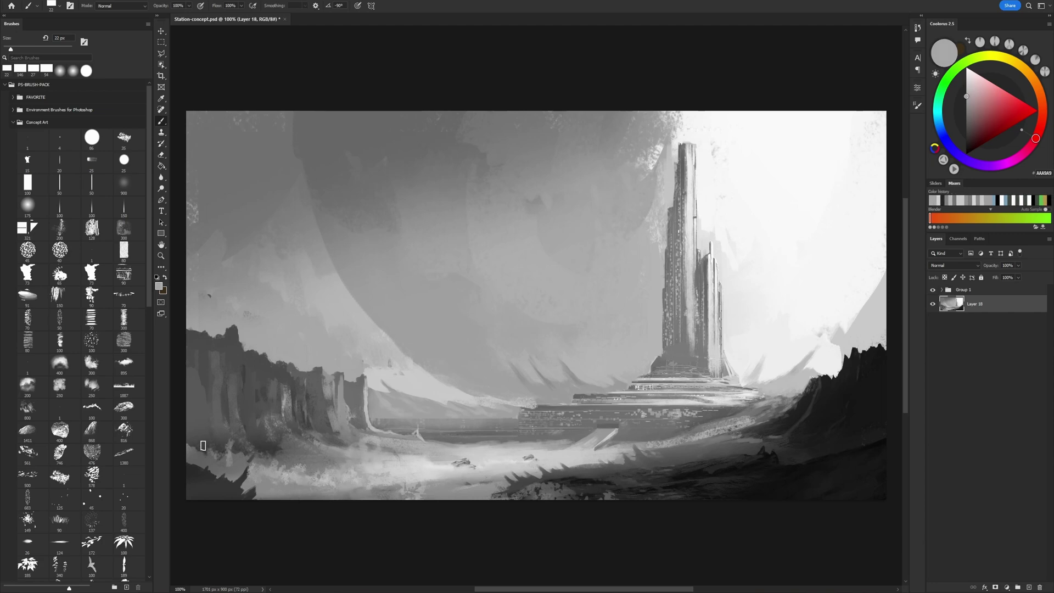
{"action": "left_click_drag", "start_coordinate": [236, 457], "coordinate": [236, 452]}
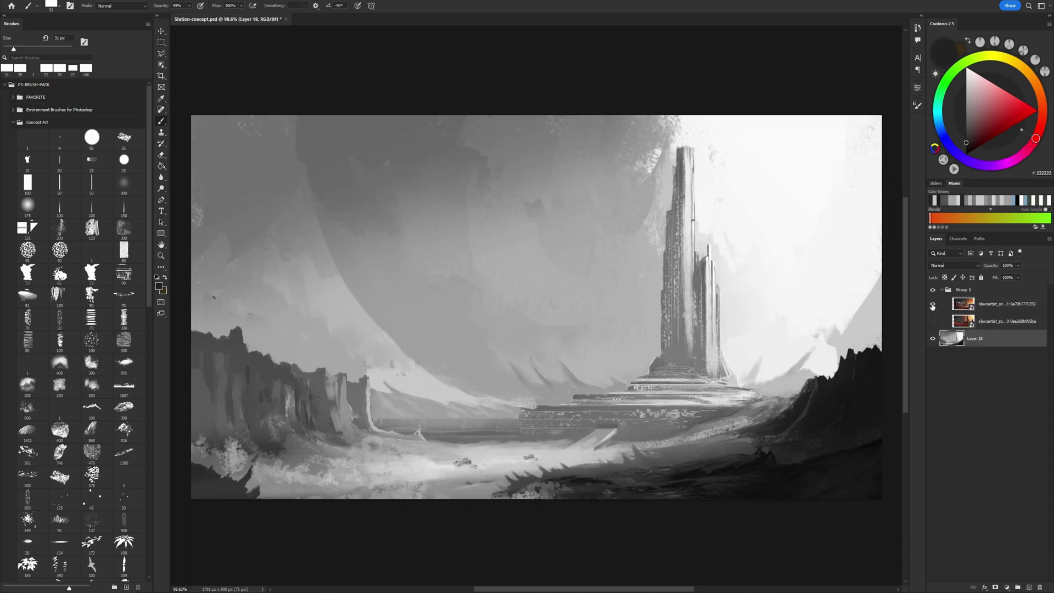
{"action": "left_click", "coordinate": [933, 320]}
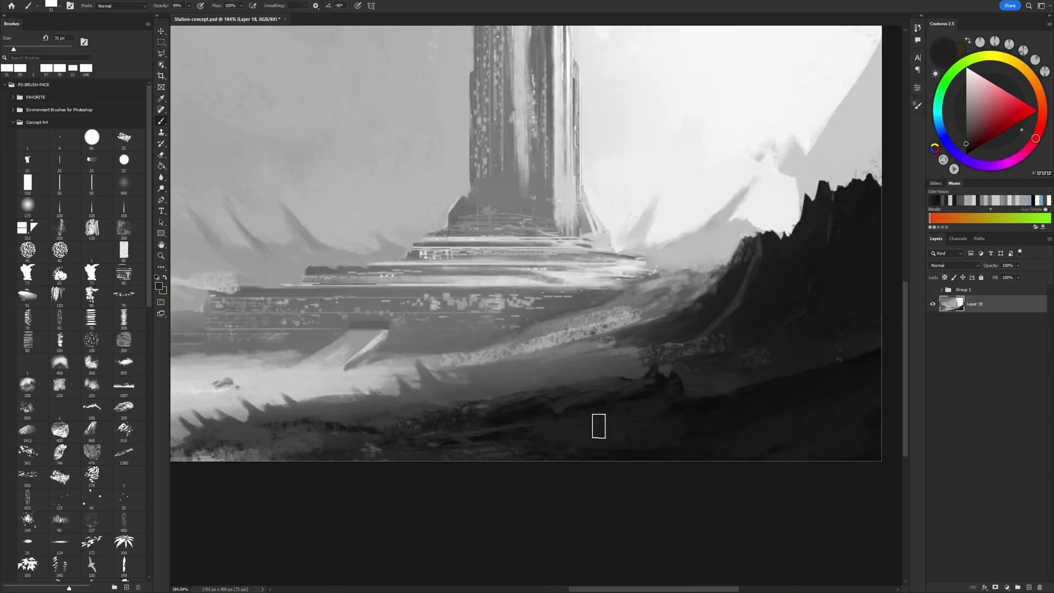
Step: Zoom in on the left cliffs, paint with a sampled mid grey, and show the orange station reference
{"action": "left_click_drag", "start_coordinate": [515, 427], "coordinate": [594, 442]}
{"action": "key", "text": "z"}
{"action": "left_click_drag", "start_coordinate": [528, 426], "coordinate": [487, 475]}
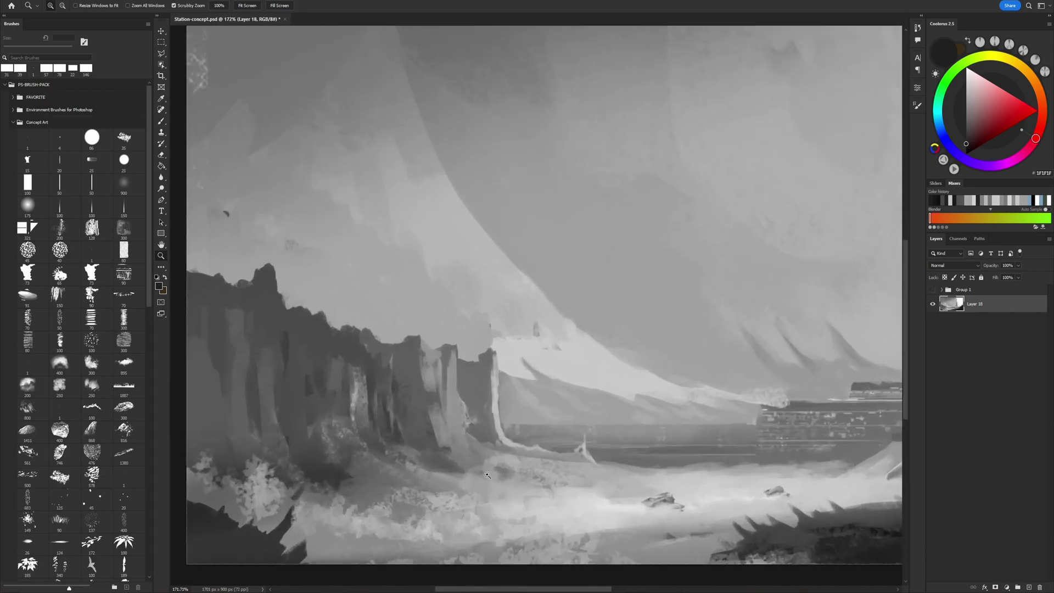
{"action": "key", "text": "b"}
{"action": "left_click", "coordinate": [265, 334], "text": "alt"}
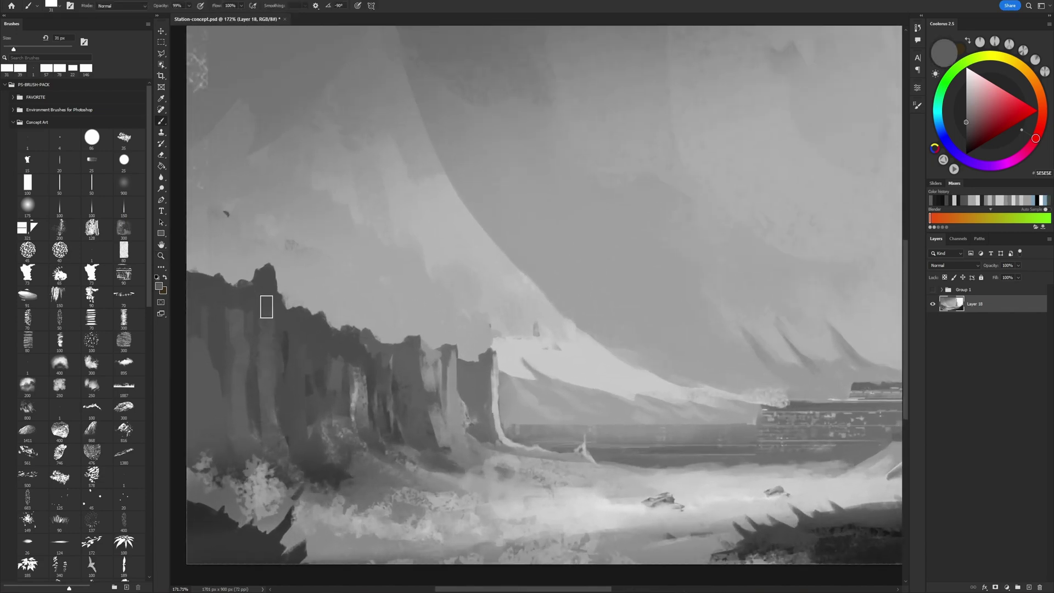
{"action": "left_click_drag", "start_coordinate": [298, 353], "coordinate": [400, 370]}
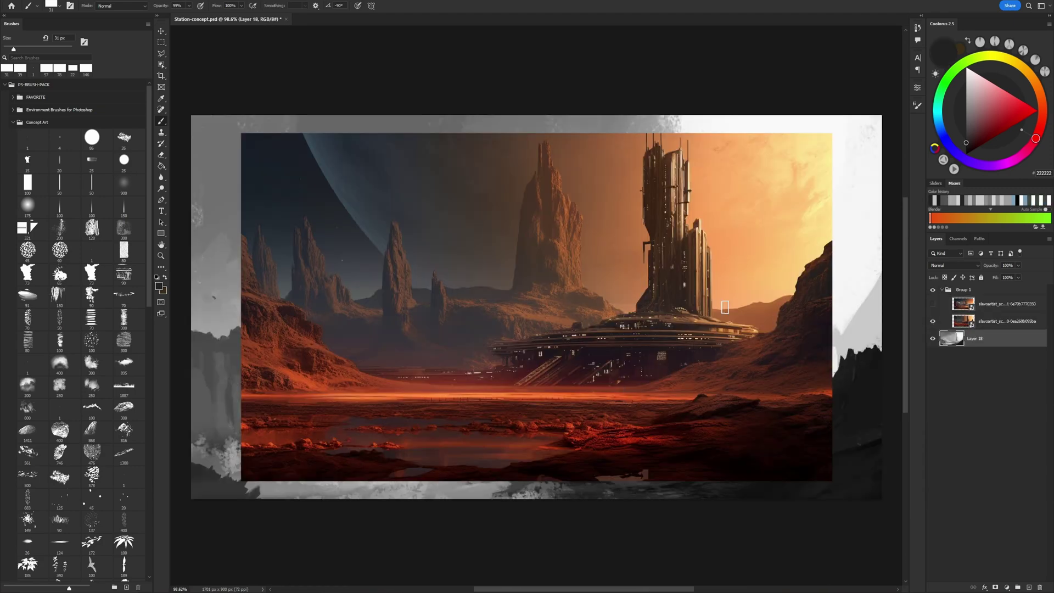
{"action": "left_click", "coordinate": [932, 304]}
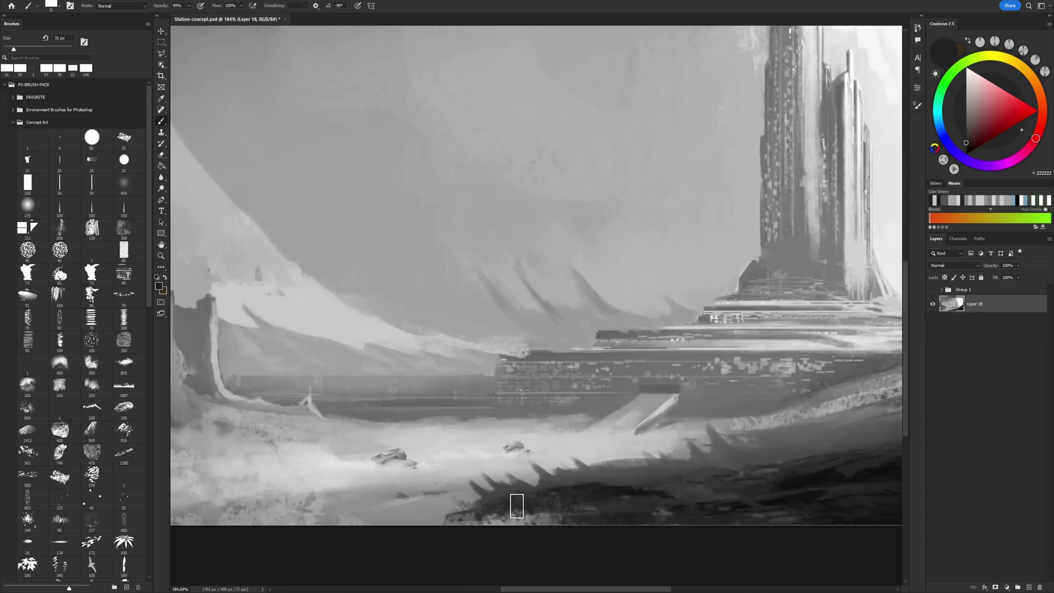
Step: Paint the dark foreground with sampled dark greys and near-black
{"action": "left_click", "coordinate": [572, 506], "text": "alt"}
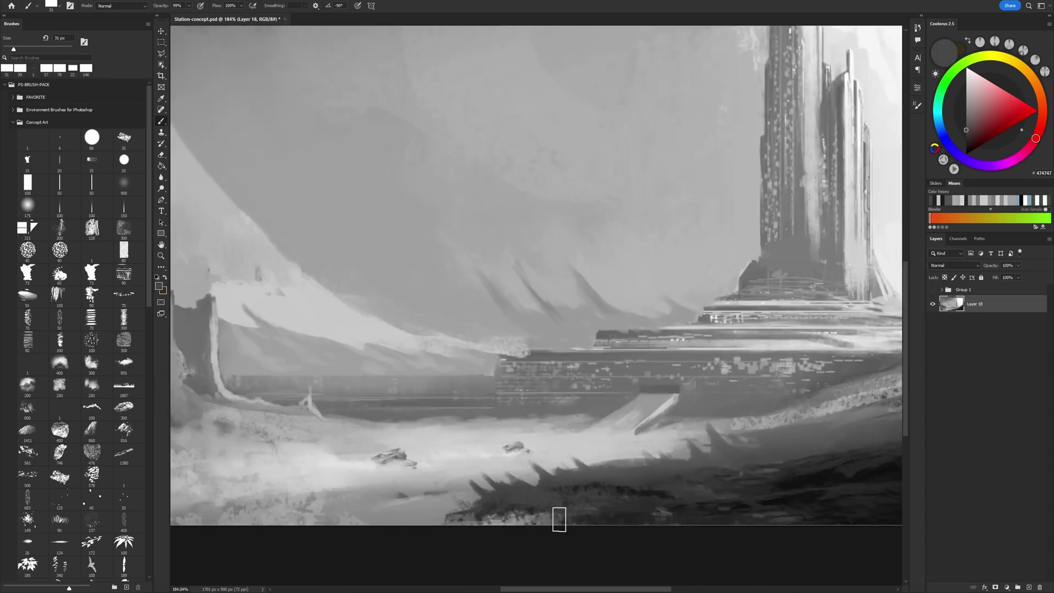
{"action": "left_click_drag", "start_coordinate": [622, 508], "coordinate": [333, 458]}
{"action": "left_click", "coordinate": [728, 466], "text": "alt"}
{"action": "left_click", "coordinate": [748, 449], "text": "alt"}
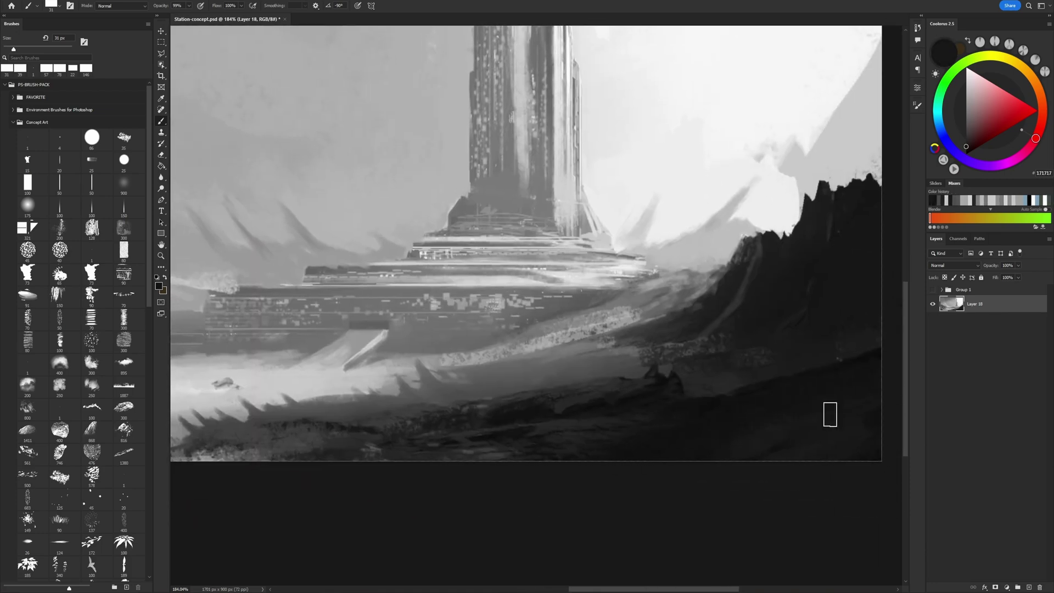
{"action": "left_click", "coordinate": [544, 425], "text": "alt"}
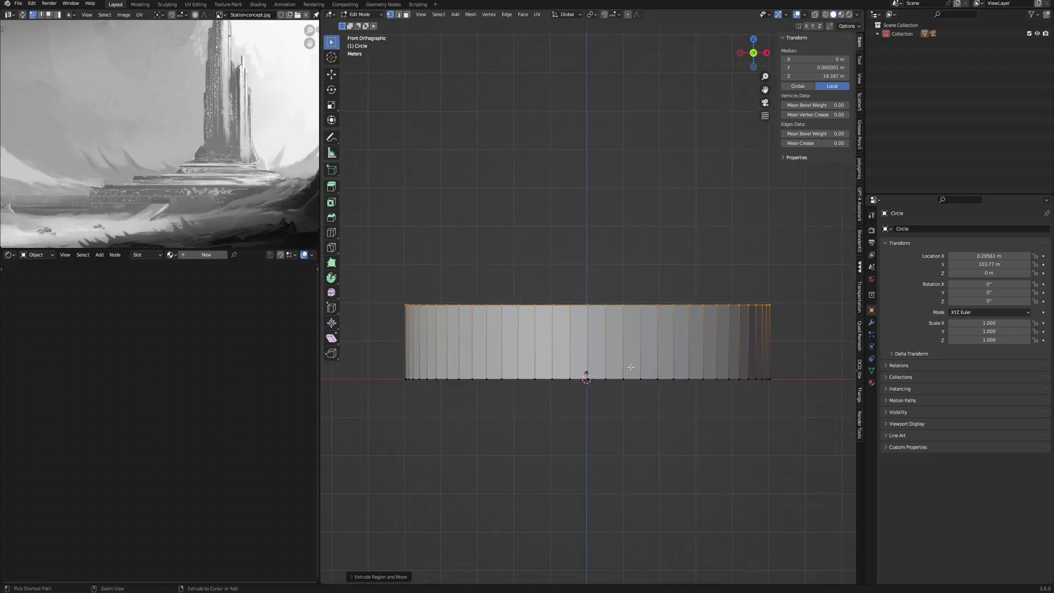
Step: Add three bevelled loop bands plus extra top and bottom loops around the cylinder wall
{"action": "key", "text": "ctrl+r"}
{"action": "scroll", "coordinate": [629, 367], "scroll_direction": "up", "scroll_amount": 2}
{"action": "left_click", "coordinate": [629, 367]}
{"action": "scroll", "coordinate": [629, 366], "scroll_direction": "up", "scroll_amount": 3}
{"action": "key", "text": "ctrl+b"}
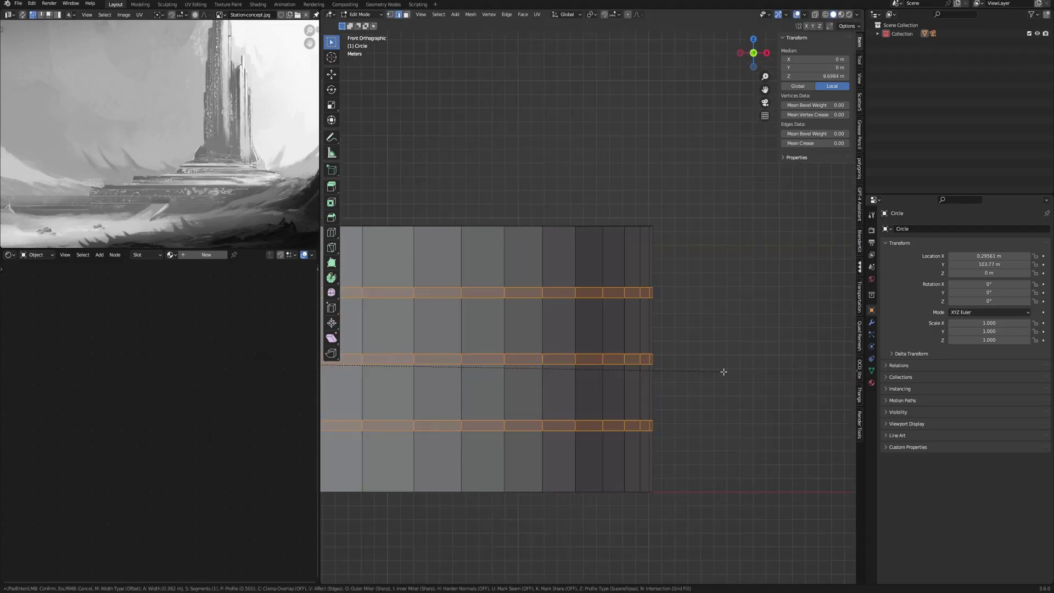
{"action": "left_click", "coordinate": [723, 371]}
{"action": "key", "text": "ctrl+r"}
{"action": "left_click", "coordinate": [653, 247]}
{"action": "left_click", "coordinate": [652, 238]}
{"action": "scroll", "coordinate": [642, 329], "scroll_direction": "up", "scroll_amount": 1}
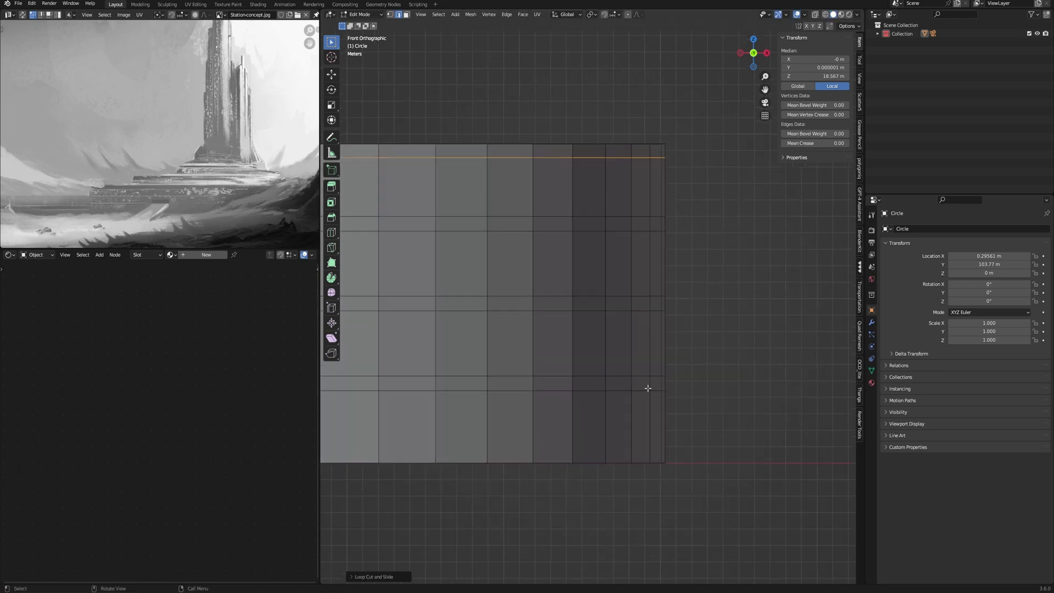
{"action": "key", "text": "ctrl+r"}
{"action": "left_click", "coordinate": [651, 428]}
{"action": "left_click", "coordinate": [688, 445]}
Step: Push the selected band face rows outward along their normals
{"action": "left_click", "coordinate": [615, 381], "text": "alt"}
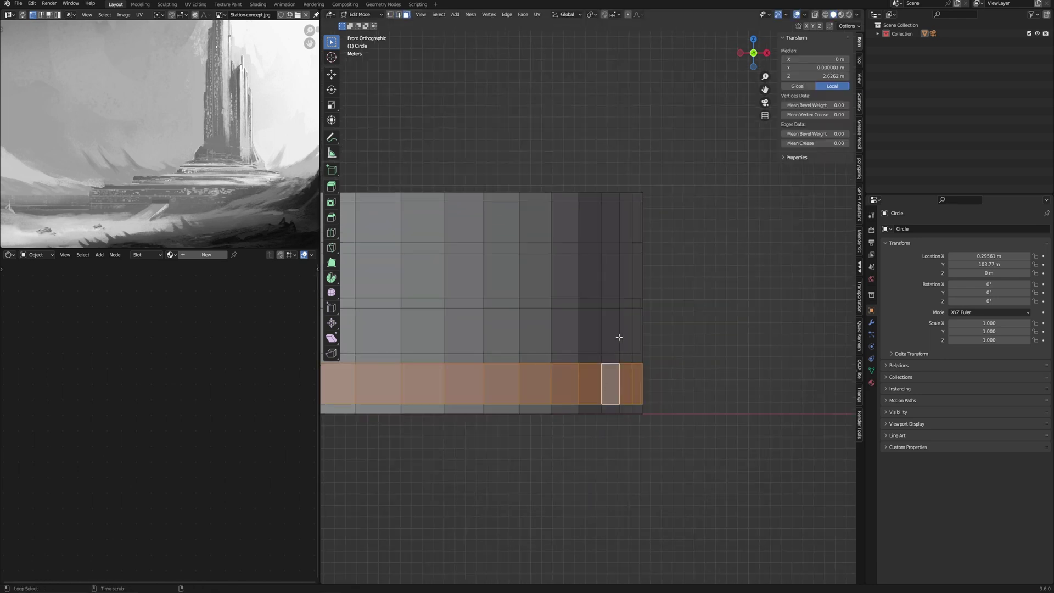
{"action": "left_click", "coordinate": [640, 308], "text": "alt+shift"}
{"action": "scroll", "coordinate": [640, 309], "scroll_direction": "down", "scroll_amount": 1}
{"action": "left_click_drag", "start_coordinate": [333, 232], "coordinate": [355, 223]}
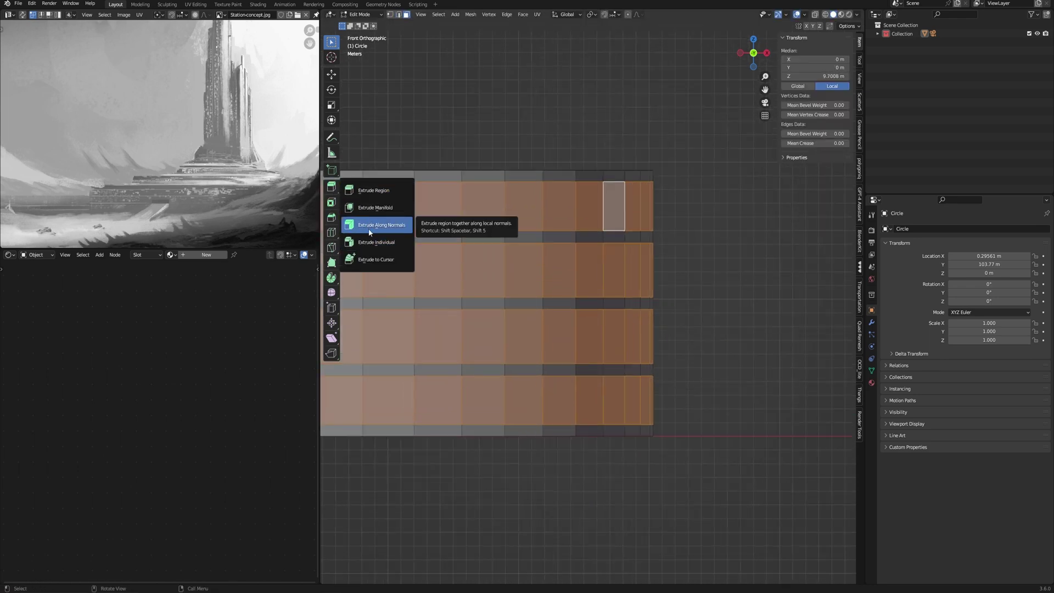
{"action": "middle_click_drag", "start_coordinate": [494, 330], "coordinate": [535, 288]}
Step: Circle-select the inner ring of top faces from the top view
{"action": "key", "text": "KP_7"}
{"action": "key", "text": "c"}
{"action": "left_click_drag", "start_coordinate": [477, 384], "coordinate": [448, 329]}
{"action": "left_click", "coordinate": [447, 330], "text": "alt"}
{"action": "key", "text": "c"}
{"action": "middle_click_drag", "start_coordinate": [466, 396], "coordinate": [531, 442]}
{"action": "left_click_drag", "start_coordinate": [467, 382], "coordinate": [544, 438]}
{"action": "key", "text": "Escape"}
Step: Flatten the base vertically and widen it horizontally
{"action": "key", "text": "Tab"}
{"action": "key", "text": "KP_1"}
{"action": "key", "text": "s"}
{"action": "key", "text": "z"}
{"action": "left_click", "coordinate": [706, 347]}
{"action": "key", "text": "s"}
{"action": "key", "text": "shift+z"}
{"action": "left_click", "coordinate": [754, 374]}
{"action": "scroll", "coordinate": [753, 374], "scroll_direction": "down", "scroll_amount": 1}
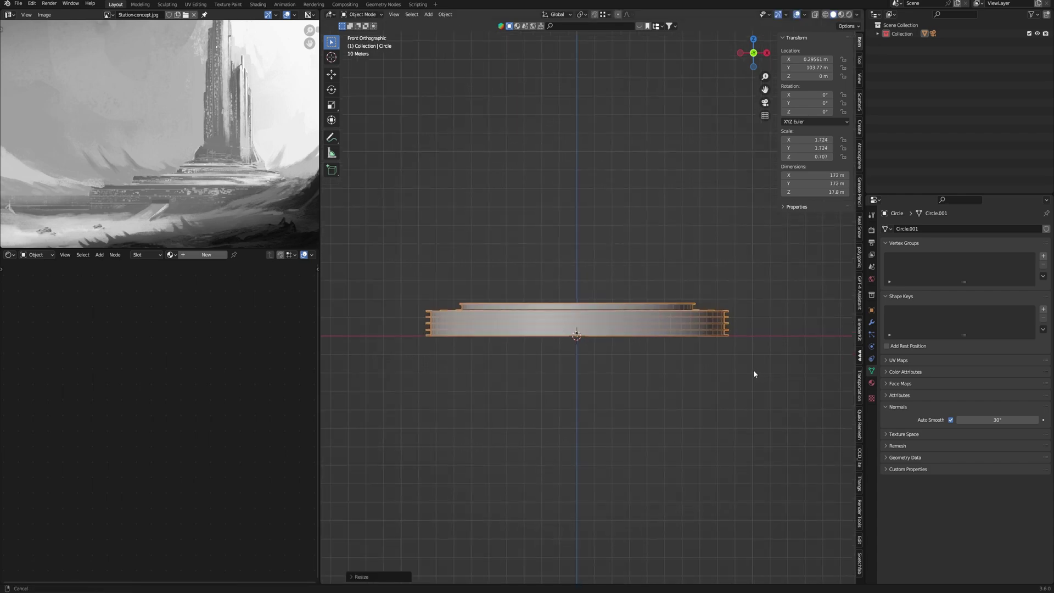
Step: Inset and extrude the top faces twice into stacked upper tiers
{"action": "key", "text": "Tab"}
{"action": "middle_click_drag", "start_coordinate": [753, 363], "coordinate": [765, 371]}
{"action": "key", "text": "i"}
{"action": "left_click", "coordinate": [713, 375]}
{"action": "key", "text": "e"}
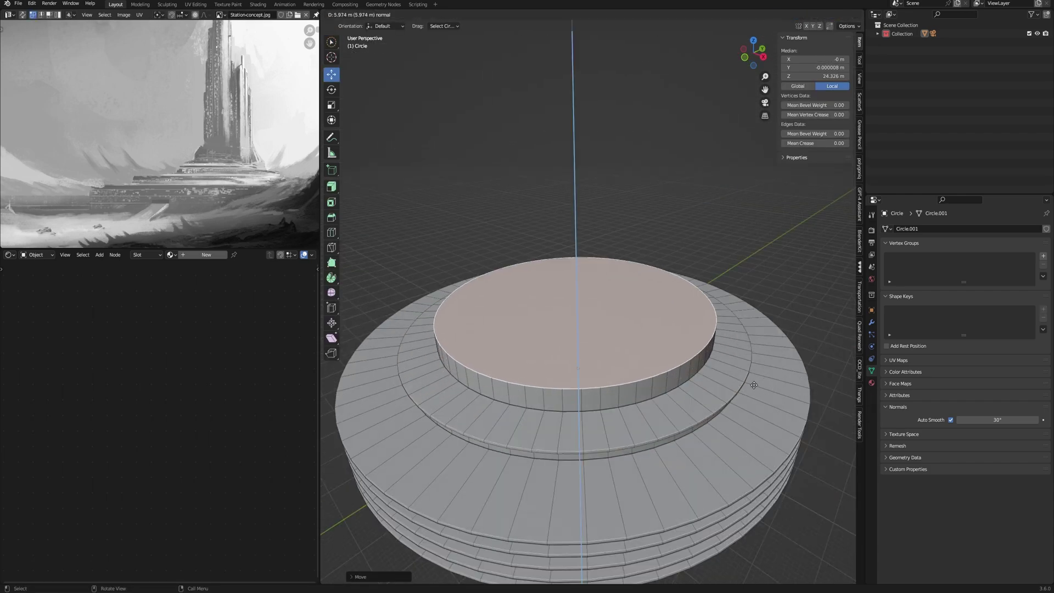
{"action": "left_click", "coordinate": [754, 383]}
{"action": "key", "text": "i"}
{"action": "left_click", "coordinate": [747, 340]}
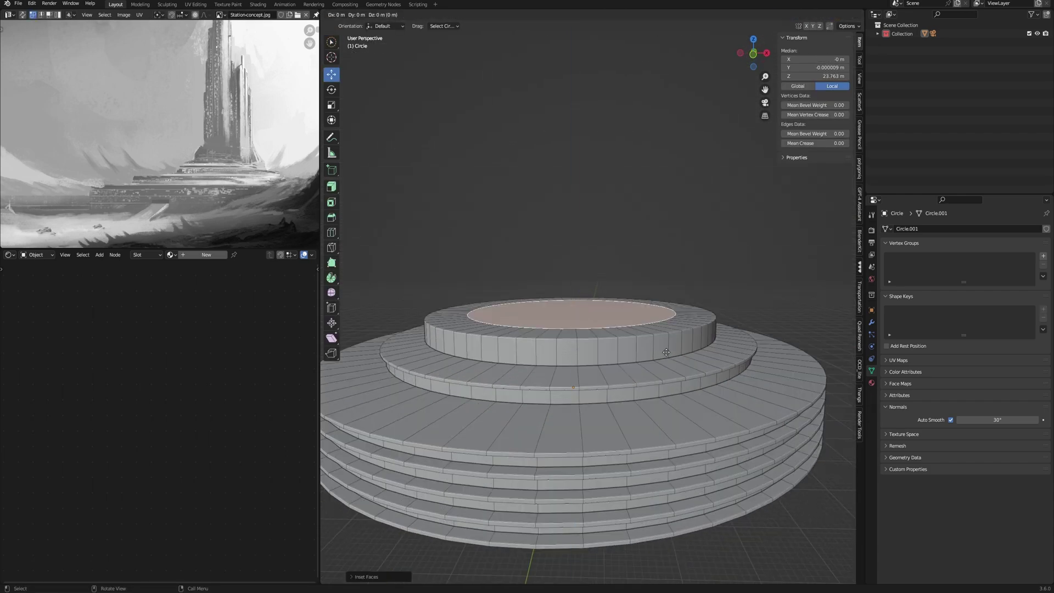
{"action": "key", "text": "e"}
{"action": "key", "text": "KP_1"}
{"action": "left_click", "coordinate": [578, 264]}
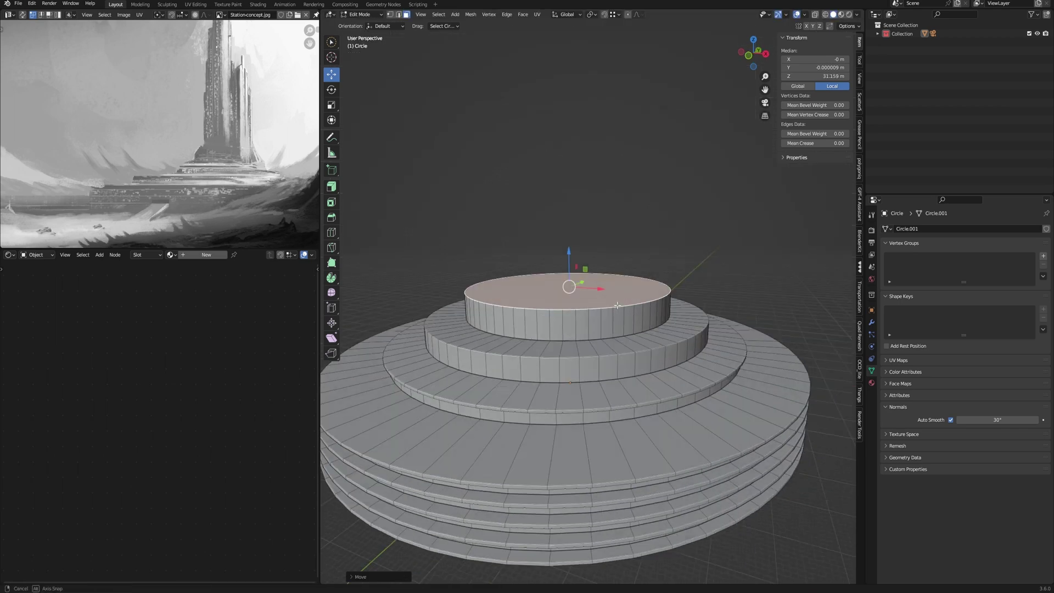
Step: Select the base's bottom face and orbit to inspect the underside
{"action": "middle_click_drag", "start_coordinate": [577, 265], "coordinate": [748, 363]}
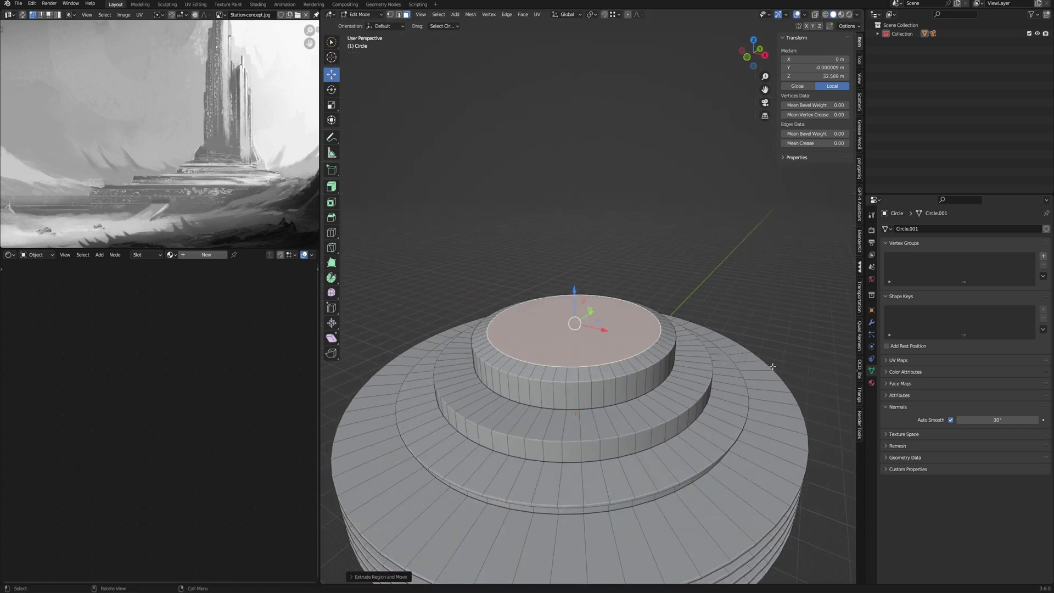
{"action": "key", "text": "KP_1"}
{"action": "scroll", "coordinate": [577, 330], "scroll_direction": "up", "scroll_amount": 3}
{"action": "left_click", "coordinate": [649, 357]}
{"action": "mouse_move", "coordinate": [577, 330]}
{"action": "middle_mouse_down"}
{"action": "mouse_move", "coordinate": [650, 358]}
{"action": "mouse_move", "coordinate": [627, 247]}
{"action": "middle_mouse_up"}
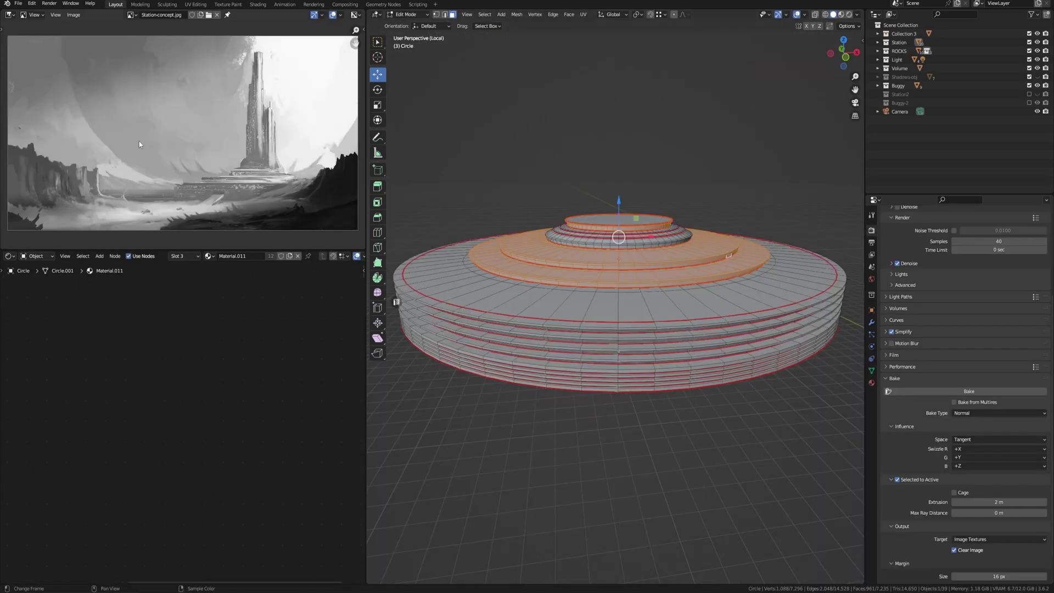
Step: Make the lower-left panel an Image Editor showing Station-concept.jpg and reposition the painting
{"action": "left_click", "coordinate": [8, 257]}
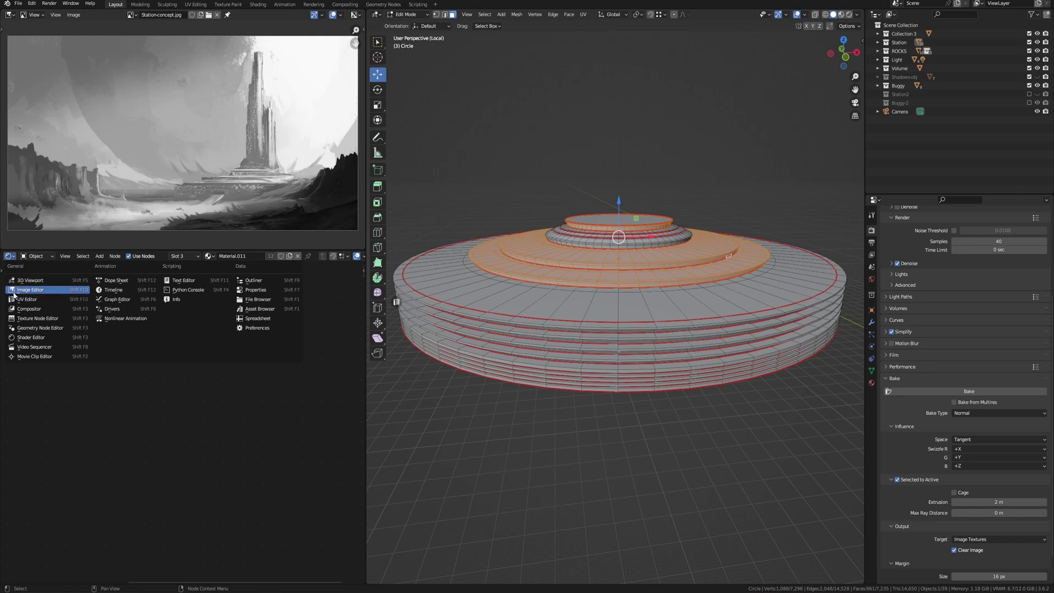
{"action": "left_click", "coordinate": [18, 295]}
{"action": "scroll", "coordinate": [169, 346], "scroll_direction": "up", "scroll_amount": 1}
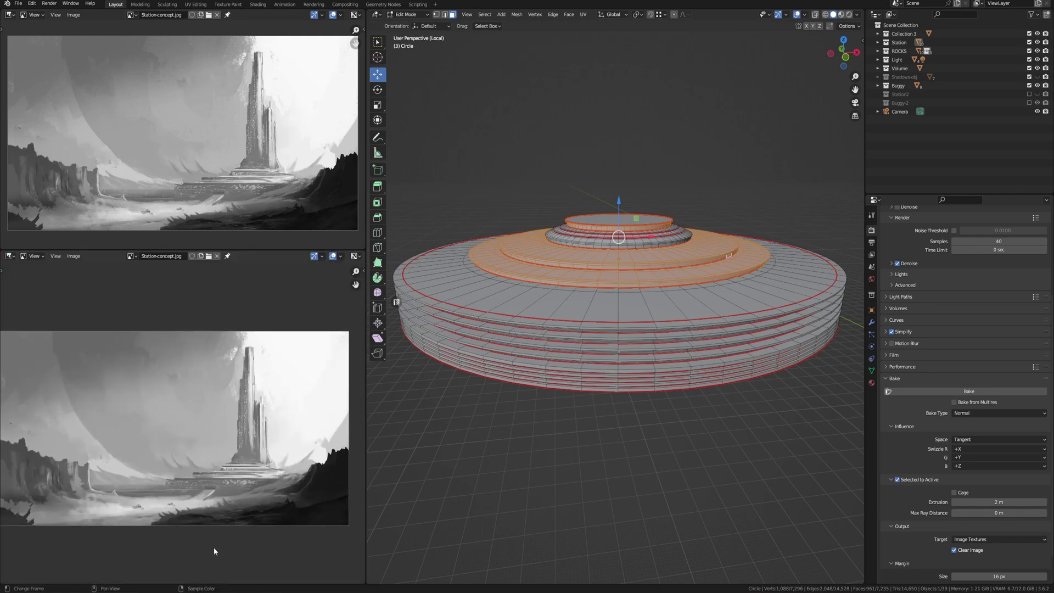
{"action": "middle_click_drag", "start_coordinate": [128, 427], "coordinate": [139, 429]}
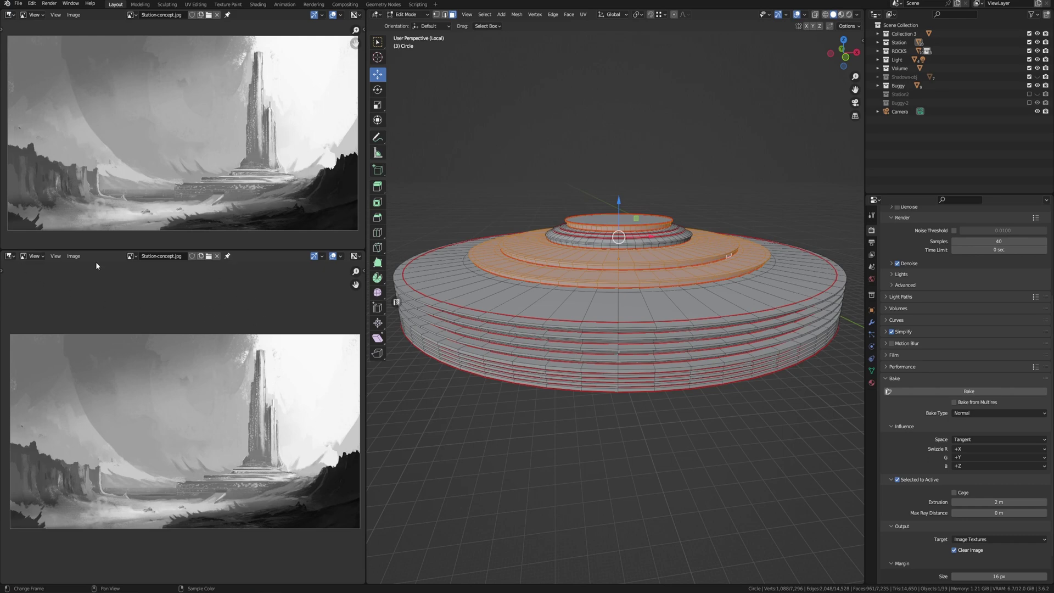
{"action": "middle_click_drag", "start_coordinate": [552, 327], "coordinate": [472, 314]}
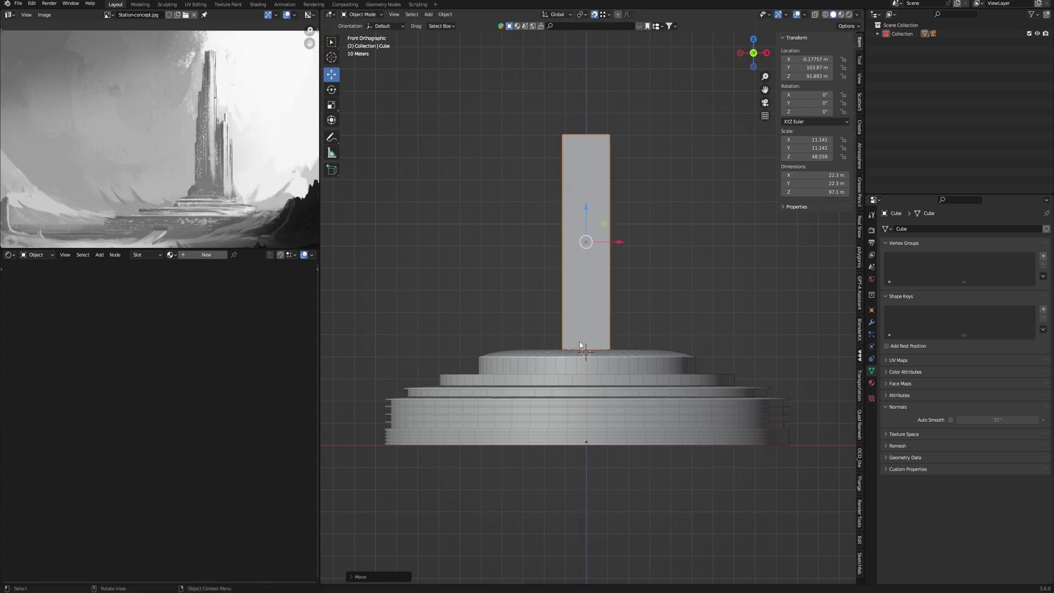
Step: Stretch the block taller and extrude a vertical strip of tower faces outward
{"action": "middle_click_drag", "start_coordinate": [581, 346], "coordinate": [626, 313]}
{"action": "scroll", "coordinate": [626, 312], "scroll_direction": "down", "scroll_amount": 5}
{"action": "key", "text": "s"}
{"action": "key", "text": "z"}
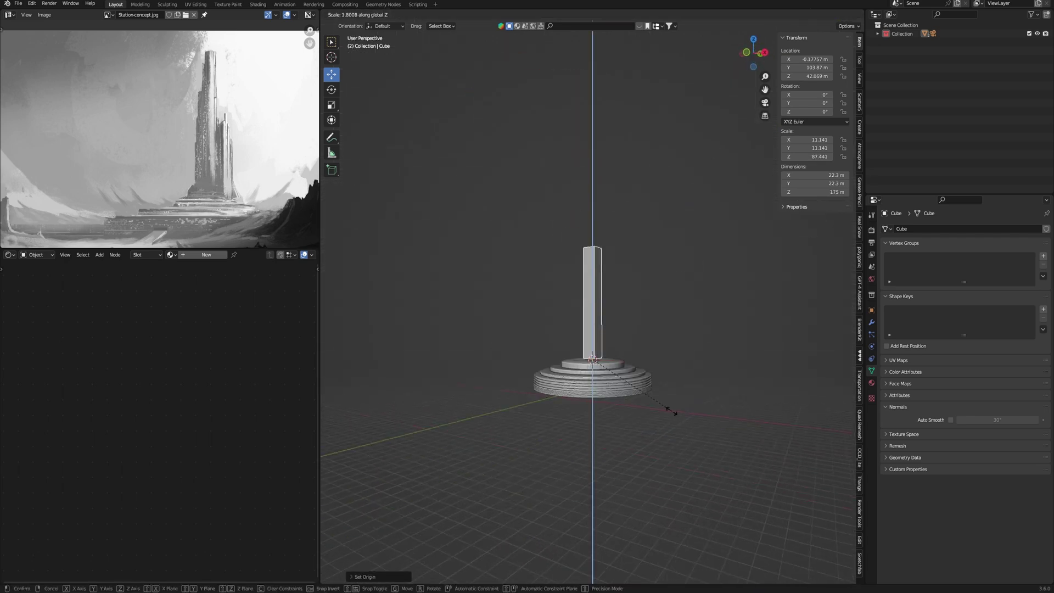
{"action": "left_click_drag", "start_coordinate": [557, 489], "coordinate": [545, 376]}
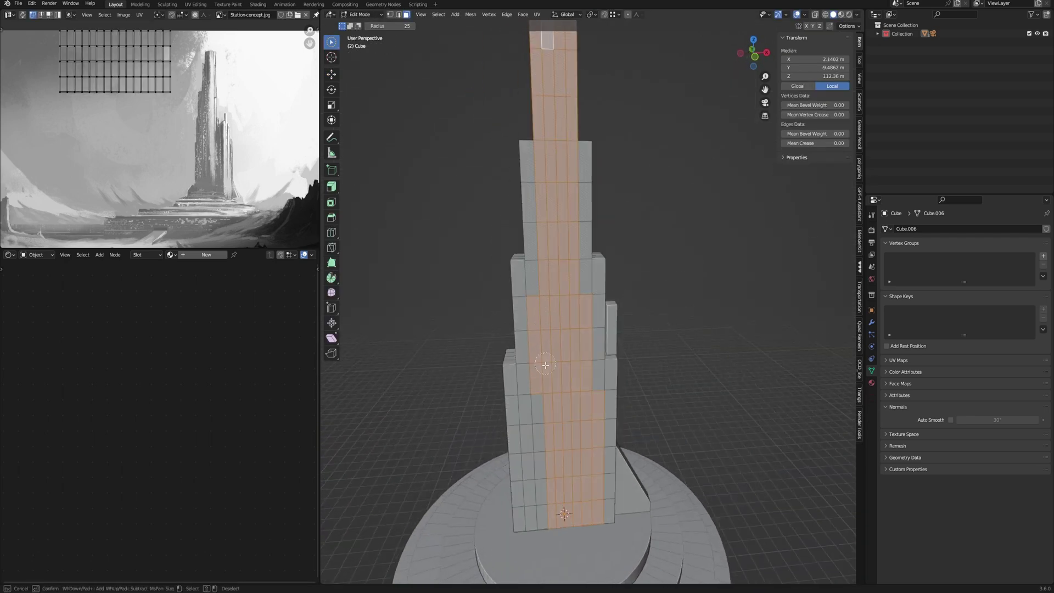
{"action": "key", "text": "Escape"}
{"action": "key", "text": "e"}
{"action": "mouse_move", "coordinate": [541, 504]}
{"action": "middle_mouse_down"}
{"action": "mouse_move", "coordinate": [610, 445]}
{"action": "mouse_move", "coordinate": [543, 390]}
{"action": "mouse_move", "coordinate": [642, 358]}
{"action": "middle_mouse_up"}
{"action": "left_click", "coordinate": [635, 419]}
{"action": "scroll", "coordinate": [543, 391], "scroll_direction": "up", "scroll_amount": 3}
Step: Extrude more tower faces outward and check the tower's sides
{"action": "key", "text": "e"}
{"action": "left_click", "coordinate": [674, 419]}
{"action": "middle_click_drag", "start_coordinate": [674, 419], "coordinate": [626, 337]}
{"action": "scroll", "coordinate": [566, 371], "scroll_direction": "down", "scroll_amount": 2}
{"action": "scroll", "coordinate": [505, 500], "scroll_direction": "up", "scroll_amount": 3}
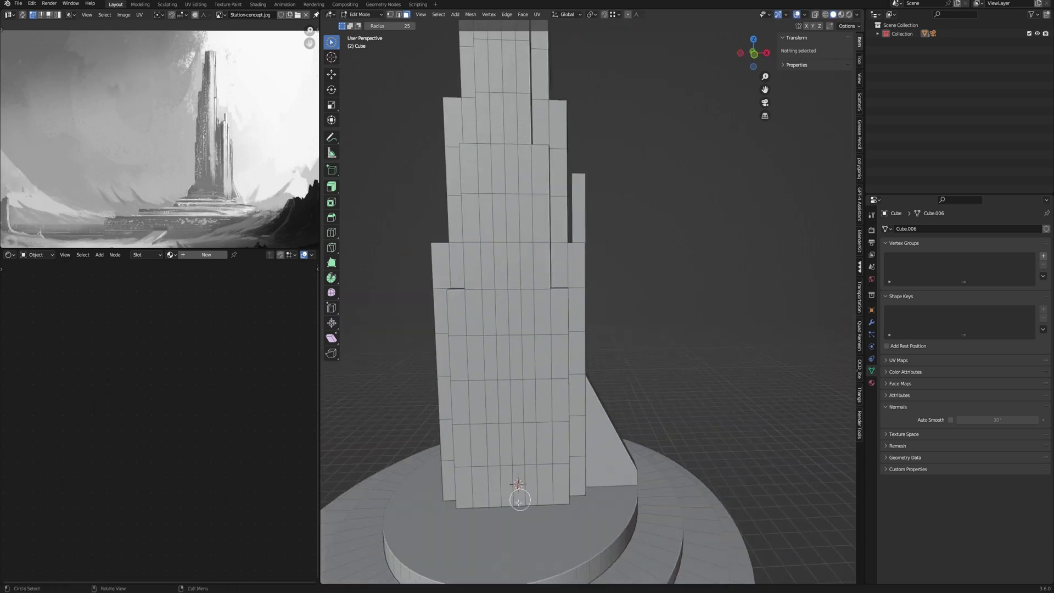
{"action": "middle_click_drag", "start_coordinate": [506, 501], "coordinate": [570, 426]}
{"action": "left_click", "coordinate": [571, 380], "text": "ctrl"}
{"action": "key", "text": "ctrl+z"}
{"action": "left_click", "coordinate": [561, 169], "text": "shift"}
{"action": "scroll", "coordinate": [561, 163], "scroll_direction": "down", "scroll_amount": 2}
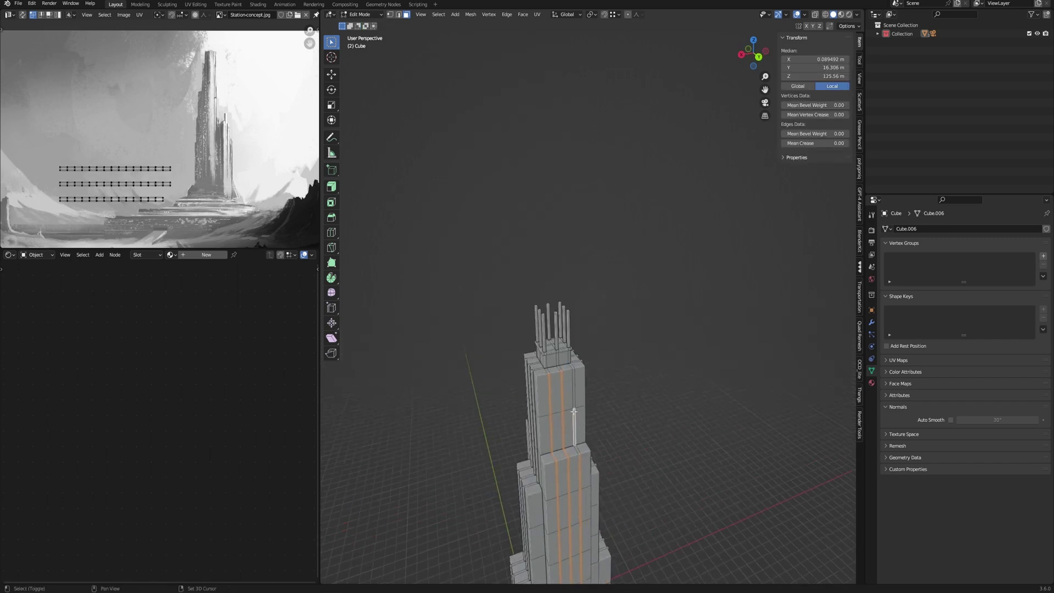
{"action": "scroll", "coordinate": [573, 423], "scroll_direction": "up", "scroll_amount": 2}
{"action": "scroll", "coordinate": [573, 422], "scroll_direction": "up", "scroll_amount": 2}
{"action": "scroll", "coordinate": [573, 423], "scroll_direction": "up", "scroll_amount": 1}
Step: Extrude the top faces into thin pillars, select the loop beneath them, and return to Object Mode
{"action": "key", "text": "e"}
{"action": "left_click", "coordinate": [574, 423]}
{"action": "scroll", "coordinate": [574, 422], "scroll_direction": "down", "scroll_amount": 3}
{"action": "middle_click_drag", "start_coordinate": [574, 423], "coordinate": [711, 393]}
{"action": "scroll", "coordinate": [711, 392], "scroll_direction": "up", "scroll_amount": 5}
{"action": "left_click", "coordinate": [471, 383]}
{"action": "middle_click_drag", "start_coordinate": [470, 384], "coordinate": [676, 451]}
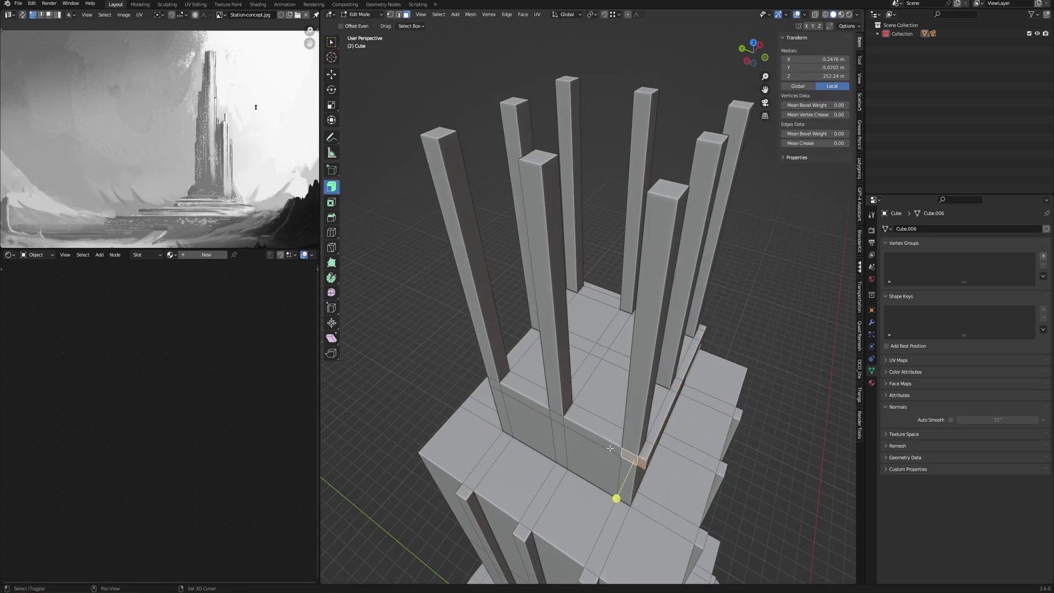
{"action": "middle_click_drag", "start_coordinate": [676, 381], "coordinate": [619, 410]}
{"action": "left_click", "coordinate": [620, 410], "text": "shift"}
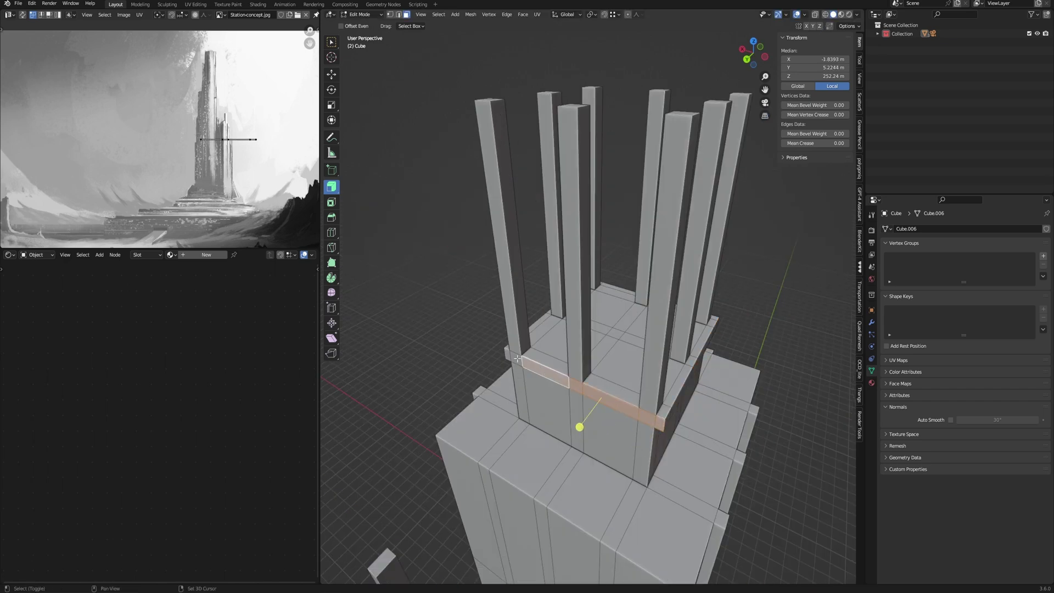
{"action": "scroll", "coordinate": [508, 354], "scroll_direction": "down", "scroll_amount": 3}
{"action": "scroll", "coordinate": [508, 355], "scroll_direction": "down", "scroll_amount": 4}
{"action": "key", "text": "Tab"}
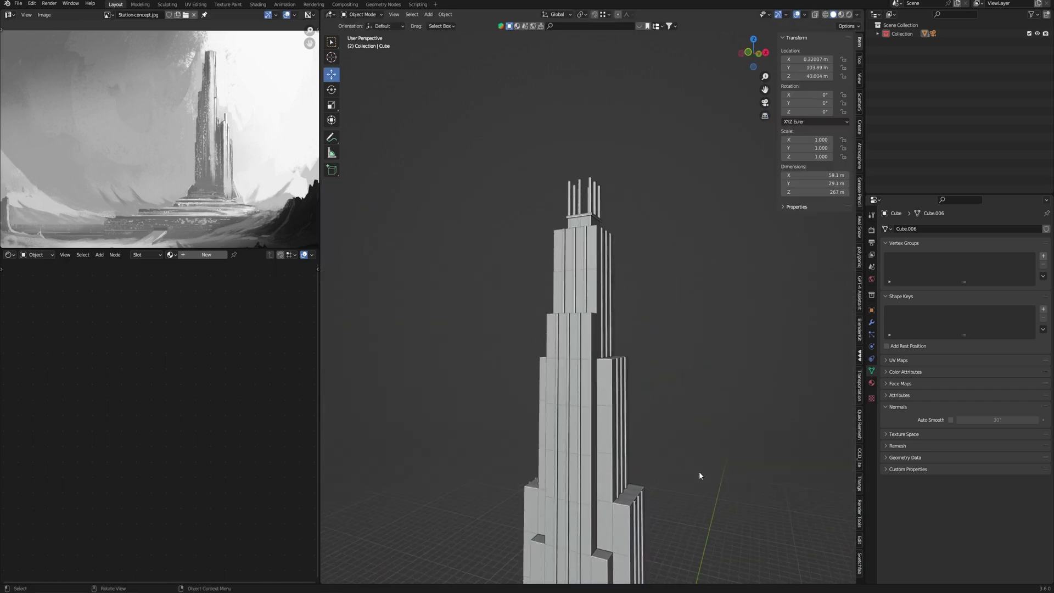
{"action": "scroll", "coordinate": [695, 503], "scroll_direction": "down", "scroll_amount": 5}
{"action": "scroll", "coordinate": [617, 411], "scroll_direction": "up", "scroll_amount": 4}
Step: Stretch the new block into a tall column along Z
{"action": "middle_click_drag", "start_coordinate": [618, 411], "coordinate": [616, 389]}
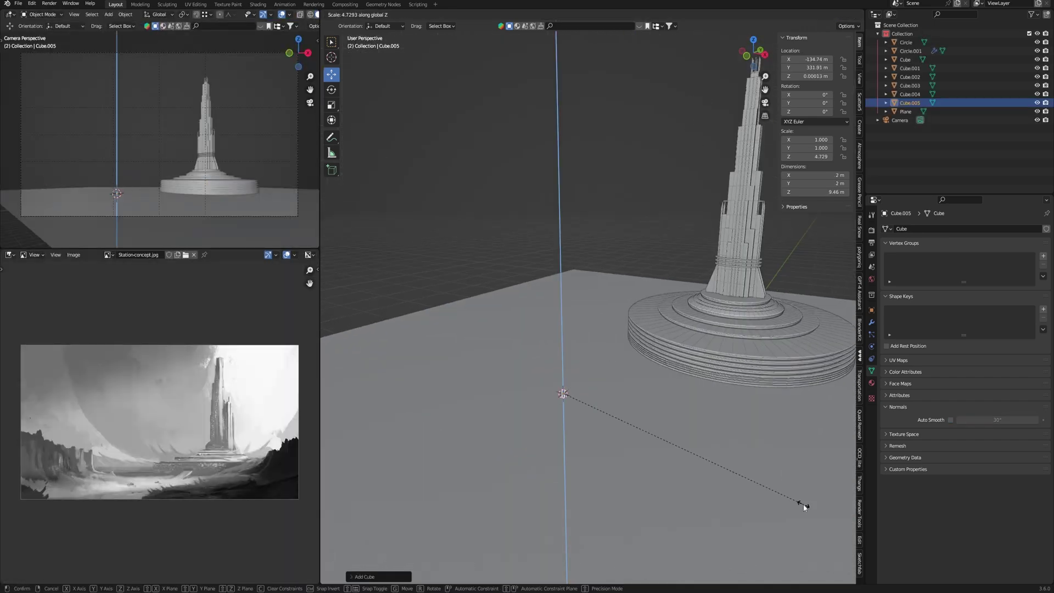
{"action": "key", "text": "s"}
{"action": "left_click", "coordinate": [686, 426]}
{"action": "key", "text": "g"}
{"action": "key", "text": "z"}
{"action": "left_click", "coordinate": [624, 384]}
{"action": "key", "text": "s"}
{"action": "key", "text": "z"}
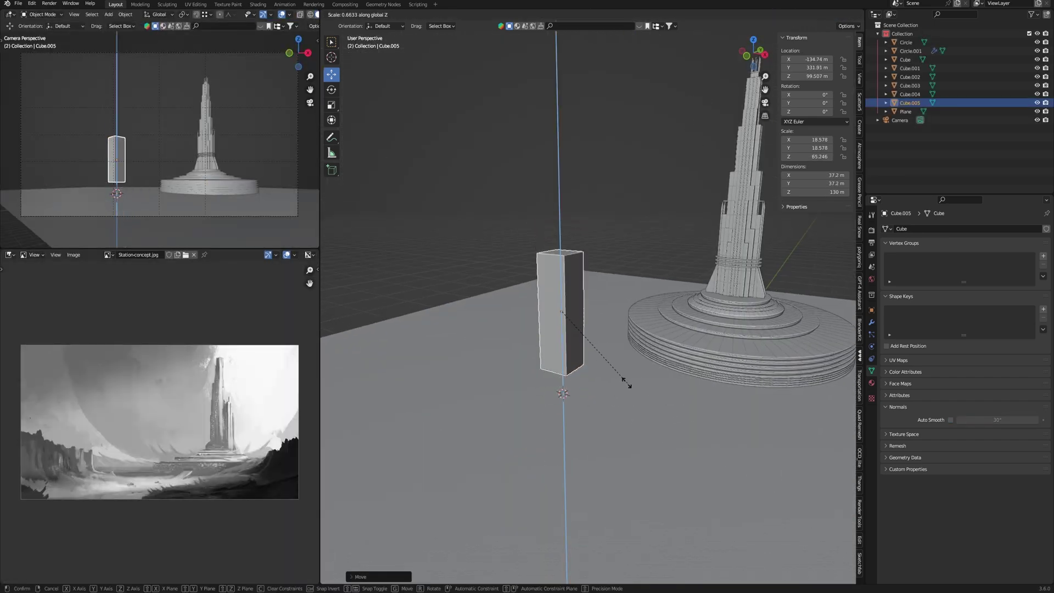
{"action": "left_click", "coordinate": [624, 384]}
Step: Duplicate the block into a row of columns from the top view
{"action": "key", "text": "KP_7"}
{"action": "scroll", "coordinate": [623, 400], "scroll_direction": "down", "scroll_amount": 3}
{"action": "scroll", "coordinate": [576, 272], "scroll_direction": "up", "scroll_amount": 4}
{"action": "key", "text": "shift+d"}
{"action": "key", "text": "s"}
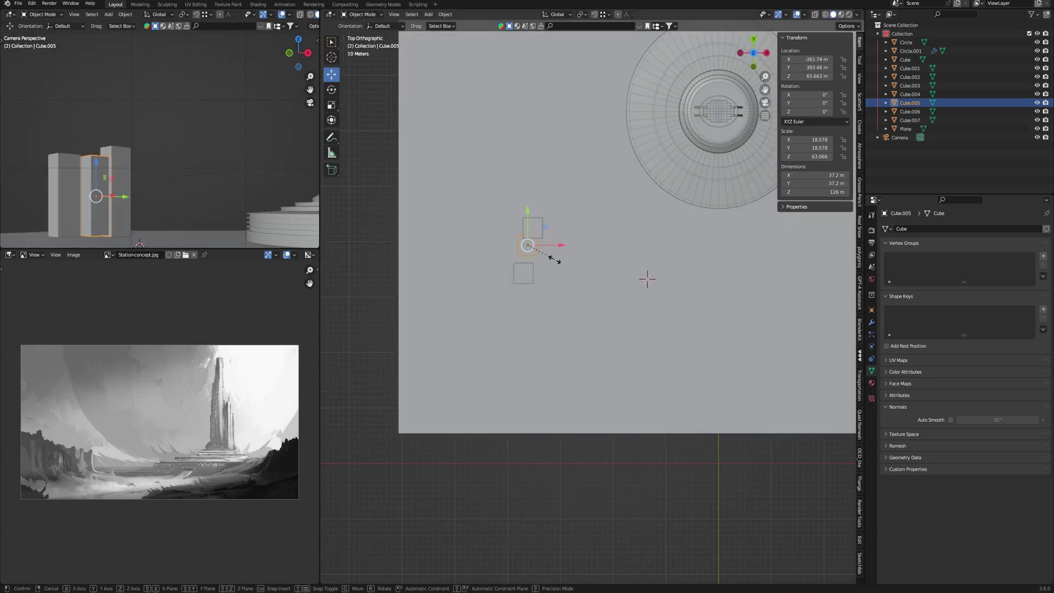
{"action": "left_click", "coordinate": [577, 287]}
{"action": "left_click_drag", "start_coordinate": [523, 274], "coordinate": [522, 270]}
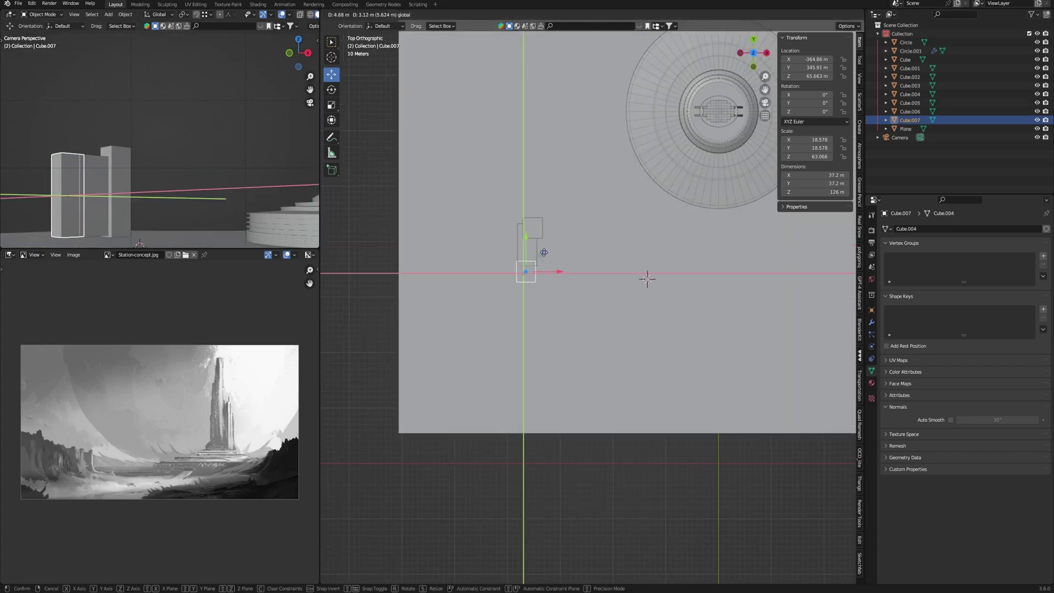
{"action": "key", "text": "shift+d"}
{"action": "left_click", "coordinate": [173, 200]}
{"action": "scroll", "coordinate": [576, 280], "scroll_direction": "down", "scroll_amount": 3}
{"action": "key", "text": "shift+d"}
{"action": "left_click", "coordinate": [557, 295]}
{"action": "key", "text": "shift+d"}
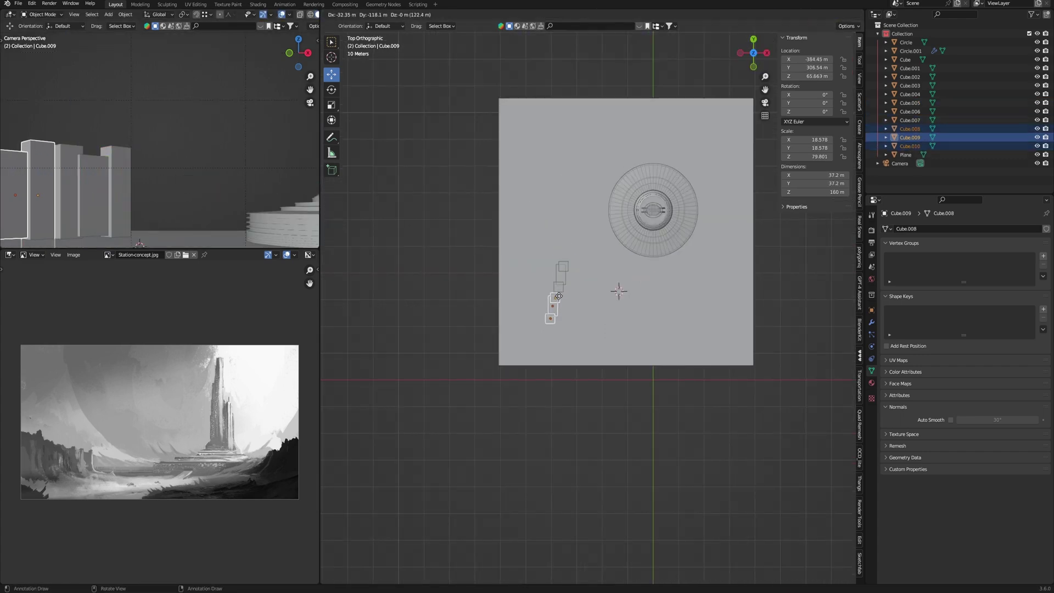
{"action": "scroll", "coordinate": [560, 304], "scroll_direction": "up", "scroll_amount": 3}
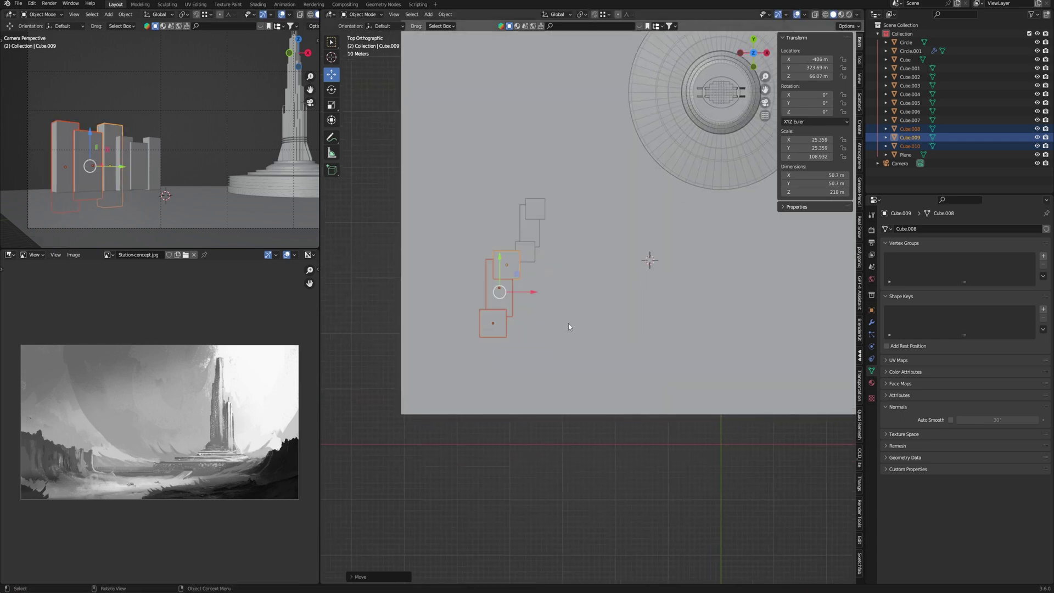
{"action": "scroll", "coordinate": [569, 327], "scroll_direction": "down", "scroll_amount": 2}
Step: Move the ground plane into a new Collection 2 and hide it
{"action": "key", "text": "s"}
{"action": "left_click", "coordinate": [593, 363]}
{"action": "key", "text": "m"}
{"action": "left_click", "coordinate": [602, 346]}
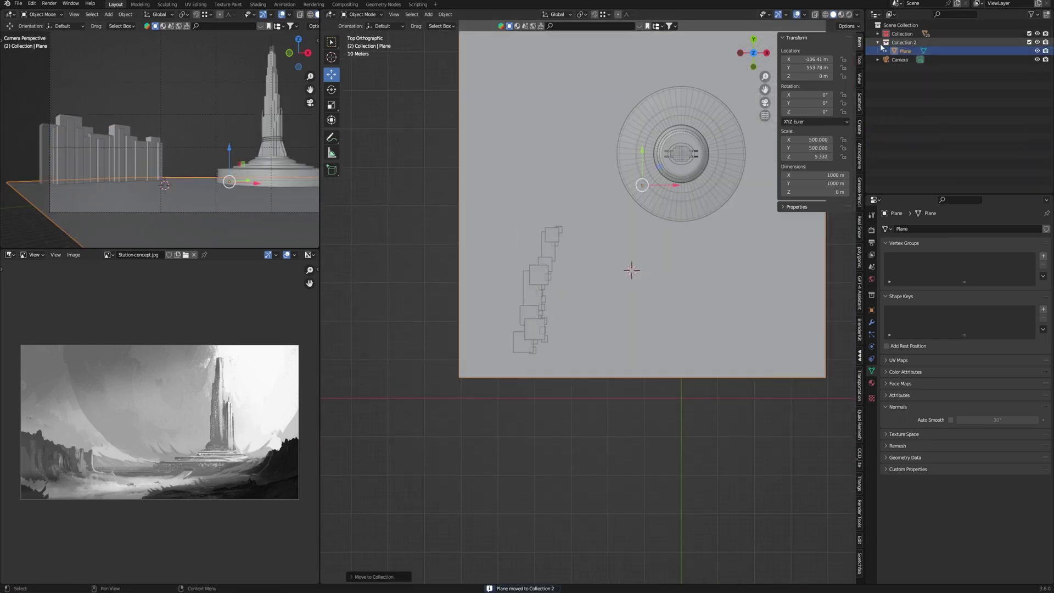
{"action": "left_click", "coordinate": [1029, 42]}
Step: Move all the blocks into a new Collection 3
{"action": "left_click_drag", "start_coordinate": [568, 377], "coordinate": [504, 219]}
{"action": "key", "text": "m"}
{"action": "left_click", "coordinate": [576, 242]}
{"action": "left_click", "coordinate": [600, 271]}
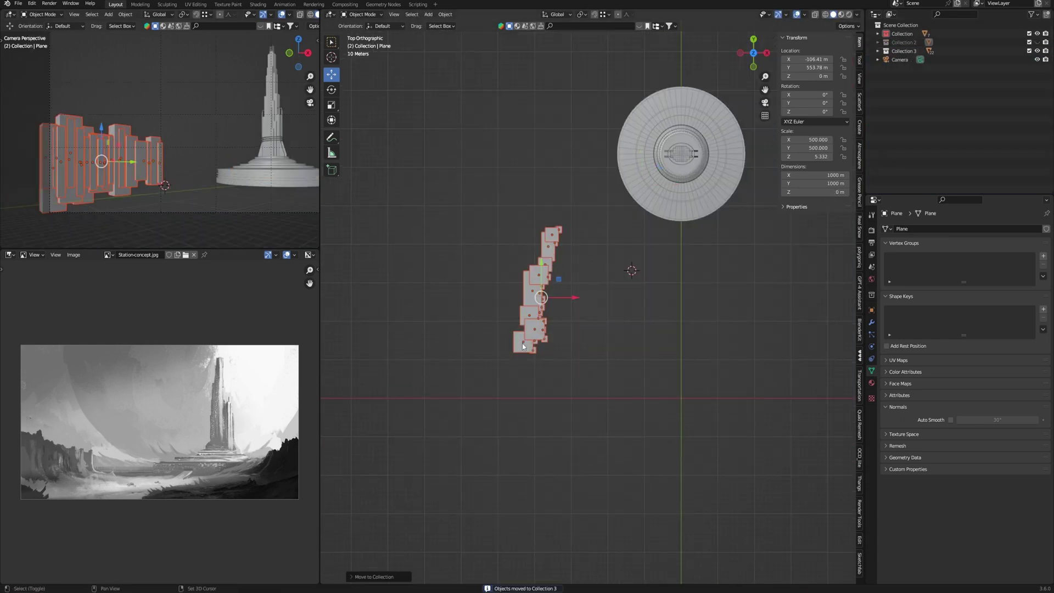
Step: Shorten the blocks vertically in Edit Mode from the front view
{"action": "key", "text": "KP_1"}
{"action": "key", "text": "KP_Decimal"}
{"action": "key", "text": "Tab"}
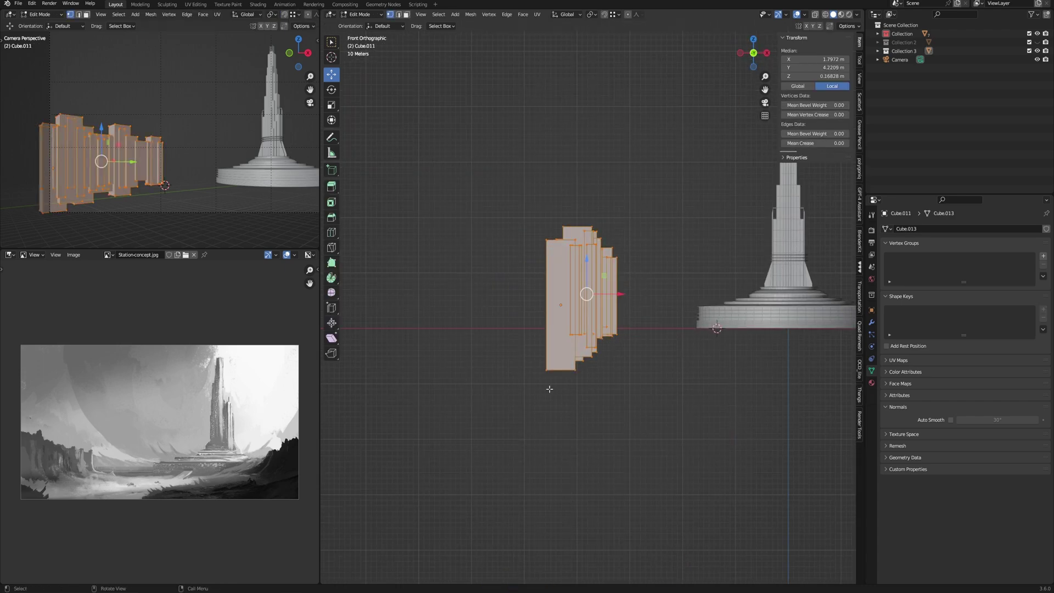
{"action": "key", "text": "s"}
{"action": "key", "text": "z"}
{"action": "key", "text": "Return"}
{"action": "key", "text": "Tab"}
{"action": "mouse_move", "coordinate": [576, 370]}
{"action": "middle_mouse_down"}
{"action": "mouse_move", "coordinate": [640, 345]}
{"action": "mouse_move", "coordinate": [632, 368]}
{"action": "middle_mouse_up"}
{"action": "scroll", "coordinate": [640, 345], "scroll_direction": "up", "scroll_amount": 3}
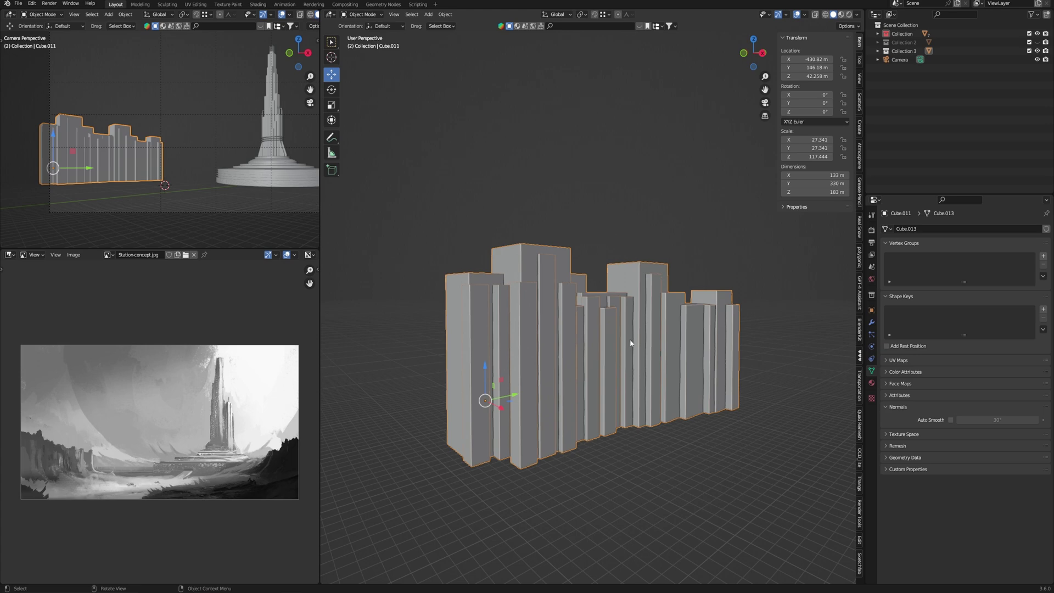
Step: Shrink the blocks' height and lower them along Z toward the ground
{"action": "key", "text": "s"}
{"action": "key", "text": "z"}
{"action": "key", "text": "Return"}
{"action": "key", "text": "KP_1"}
{"action": "key", "text": "g"}
{"action": "key", "text": "z"}
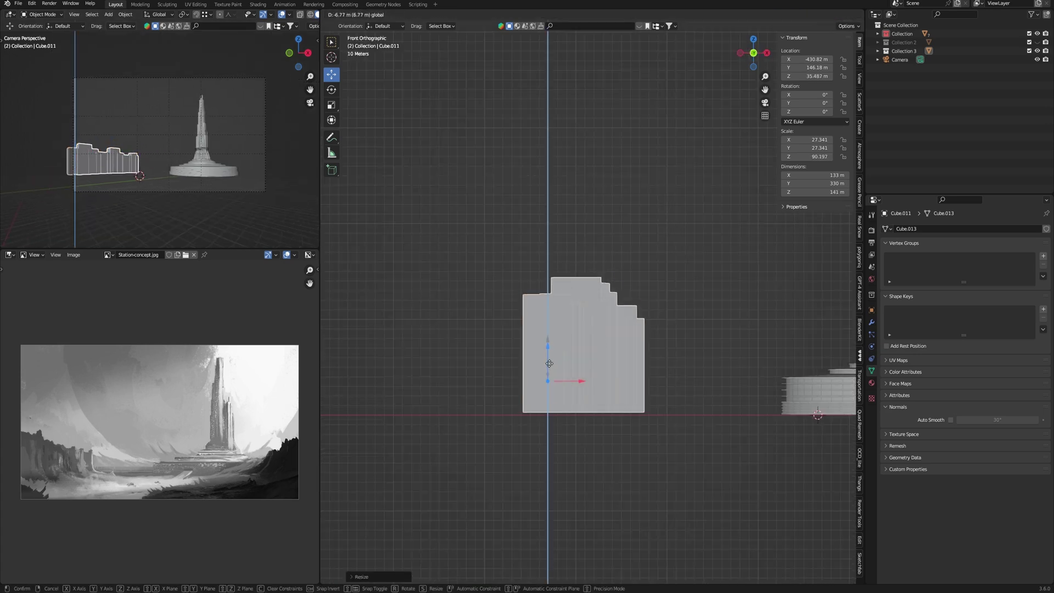
{"action": "left_click", "coordinate": [550, 364]}
{"action": "mouse_move", "coordinate": [550, 365]}
{"action": "middle_mouse_down"}
{"action": "mouse_move", "coordinate": [577, 346]}
{"action": "mouse_move", "coordinate": [550, 365]}
{"action": "middle_mouse_up"}
{"action": "scroll", "coordinate": [137, 169], "scroll_direction": "up", "scroll_amount": 2}
{"action": "scroll", "coordinate": [138, 169], "scroll_direction": "up", "scroll_amount": 2}
Step: Apply the block cluster's scale, enter Sculpt Mode, and expand Remesh in the Tool settings
{"action": "key", "text": "ctrl+a"}
{"action": "left_click", "coordinate": [551, 365]}
{"action": "key", "text": "ctrl+Tab"}
{"action": "left_click", "coordinate": [558, 418]}
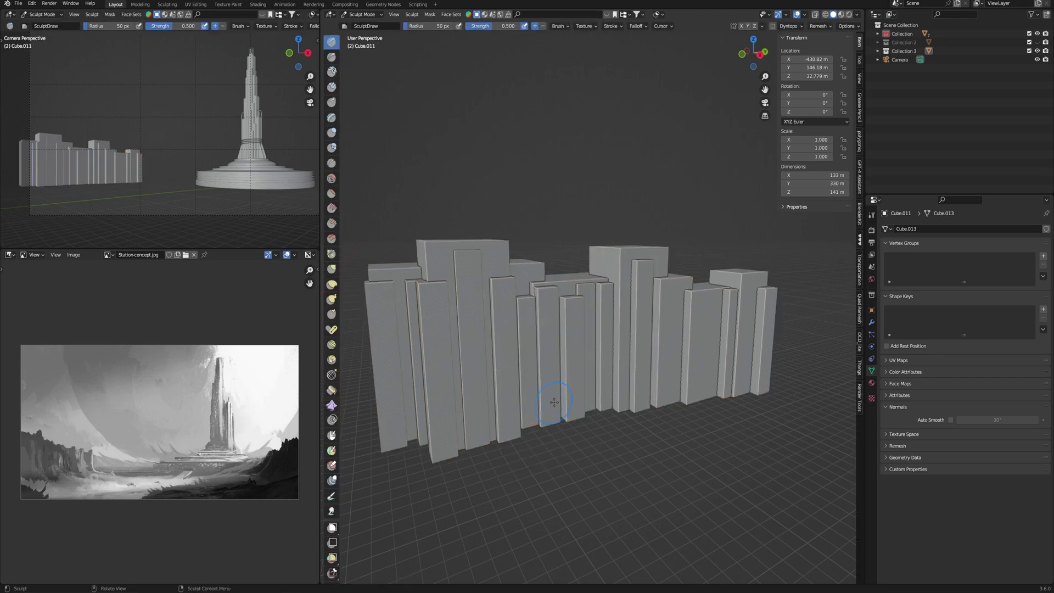
{"action": "left_click", "coordinate": [873, 214]}
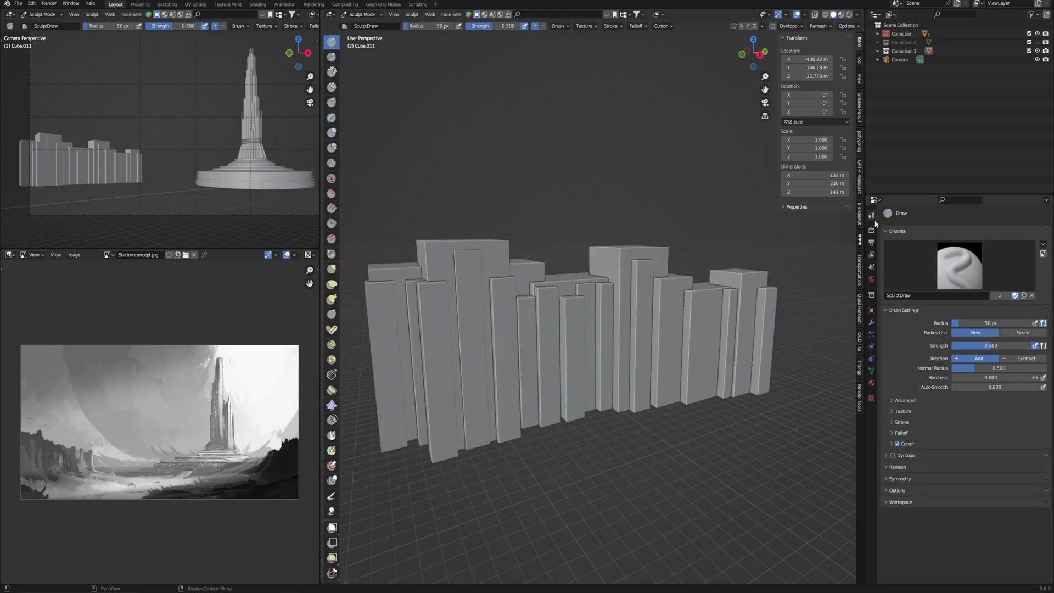
{"action": "left_click", "coordinate": [899, 467]}
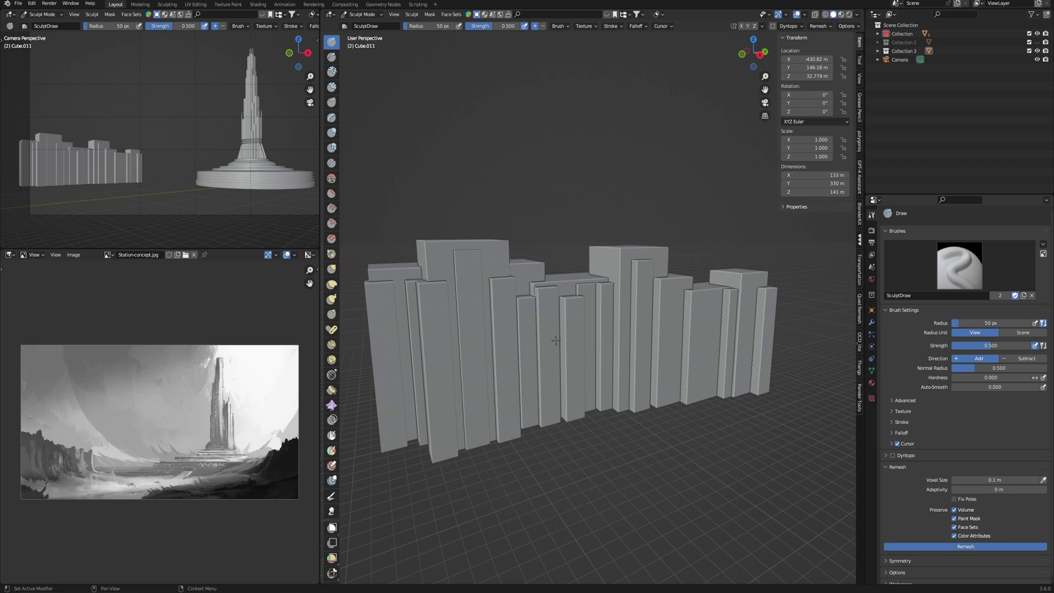
{"action": "scroll", "coordinate": [551, 343], "scroll_direction": "up", "scroll_amount": 3}
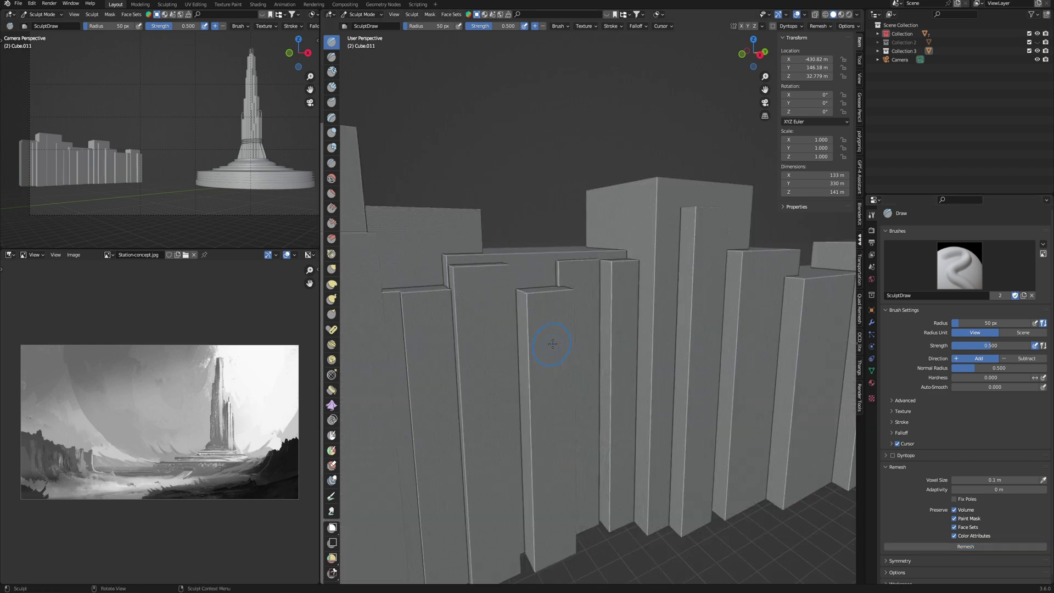
{"action": "scroll", "coordinate": [552, 343], "scroll_direction": "up", "scroll_amount": 2}
{"action": "scroll", "coordinate": [552, 343], "scroll_direction": "up", "scroll_amount": 2}
{"action": "scroll", "coordinate": [552, 343], "scroll_direction": "down", "scroll_amount": 4}
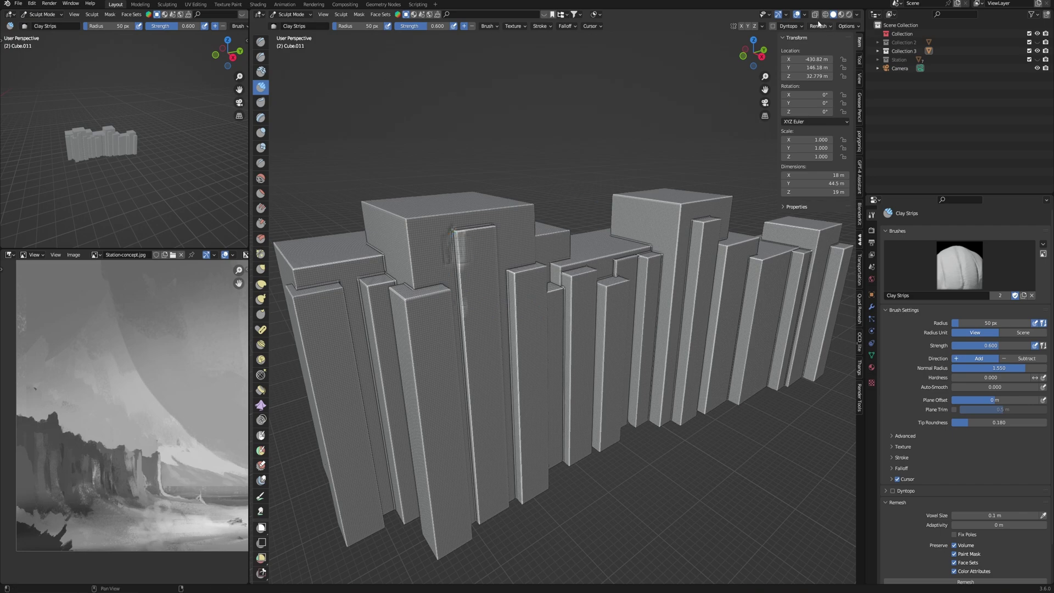
Step: Build Clay Strips over the block top, its left corner and down the front wall
{"action": "middle_click_drag", "start_coordinate": [560, 346], "coordinate": [588, 294]}
{"action": "left_click_drag", "start_coordinate": [588, 293], "coordinate": [511, 300]}
{"action": "scroll", "coordinate": [601, 261], "scroll_direction": "up", "scroll_amount": 5}
{"action": "middle_click_drag", "start_coordinate": [600, 260], "coordinate": [577, 329]}
{"action": "scroll", "coordinate": [576, 330], "scroll_direction": "down", "scroll_amount": 3}
{"action": "mouse_move", "coordinate": [494, 326]}
{"action": "left_mouse_down"}
{"action": "mouse_move", "coordinate": [519, 494]}
{"action": "mouse_move", "coordinate": [595, 420]}
{"action": "left_mouse_up"}
{"action": "middle_click_drag", "start_coordinate": [596, 420], "coordinate": [611, 435]}
{"action": "left_click_drag", "start_coordinate": [589, 354], "coordinate": [589, 445]}
{"action": "left_click_drag", "start_coordinate": [576, 297], "coordinate": [576, 447]}
{"action": "middle_click_drag", "start_coordinate": [504, 328], "coordinate": [462, 346]}
{"action": "left_click_drag", "start_coordinate": [354, 345], "coordinate": [356, 432]}
Step: Add Clay Strips along the corner columns and the building's edge from several angles
{"action": "mouse_move", "coordinate": [356, 432]}
{"action": "middle_mouse_down"}
{"action": "mouse_move", "coordinate": [510, 382]}
{"action": "mouse_move", "coordinate": [576, 429]}
{"action": "middle_mouse_up"}
{"action": "left_click_drag", "start_coordinate": [643, 378], "coordinate": [646, 462]}
{"action": "mouse_move", "coordinate": [647, 461]}
{"action": "middle_mouse_down"}
{"action": "mouse_move", "coordinate": [562, 513]}
{"action": "mouse_move", "coordinate": [549, 391]}
{"action": "middle_mouse_up"}
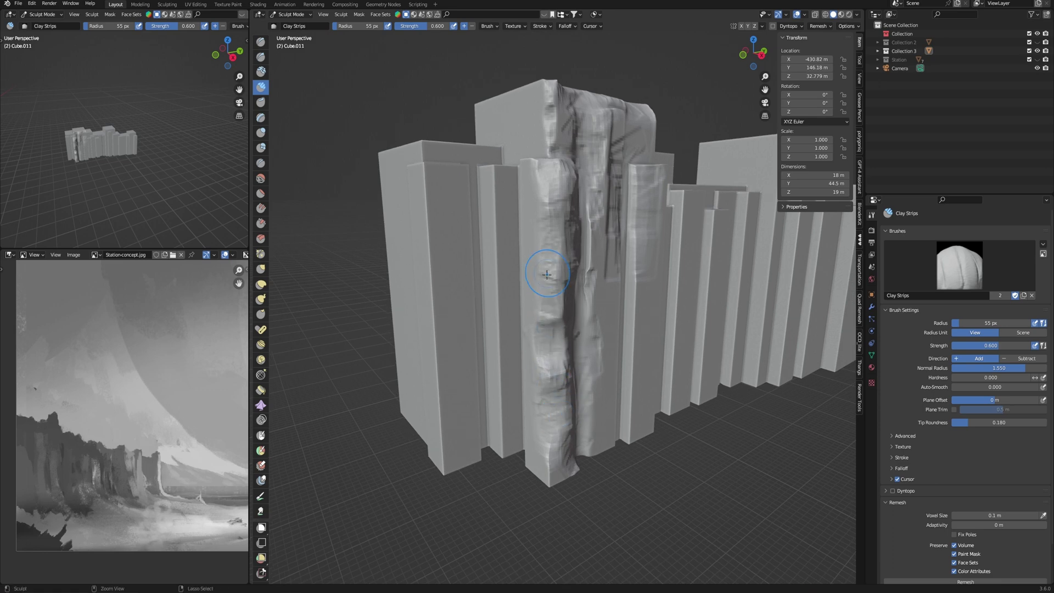
{"action": "mouse_move", "coordinate": [544, 294]}
{"action": "middle_mouse_down"}
{"action": "mouse_move", "coordinate": [589, 345]}
{"action": "mouse_move", "coordinate": [659, 235]}
{"action": "middle_mouse_up"}
{"action": "left_click_drag", "start_coordinate": [659, 234], "coordinate": [634, 407]}
{"action": "mouse_move", "coordinate": [634, 408]}
{"action": "middle_mouse_down"}
{"action": "mouse_move", "coordinate": [583, 431]}
{"action": "mouse_move", "coordinate": [552, 416]}
{"action": "mouse_move", "coordinate": [576, 428]}
{"action": "middle_mouse_up"}
{"action": "left_click_drag", "start_coordinate": [576, 428], "coordinate": [584, 280]}
{"action": "left_click_drag", "start_coordinate": [581, 403], "coordinate": [584, 222]}
{"action": "middle_click_drag", "start_coordinate": [577, 272], "coordinate": [570, 422]}
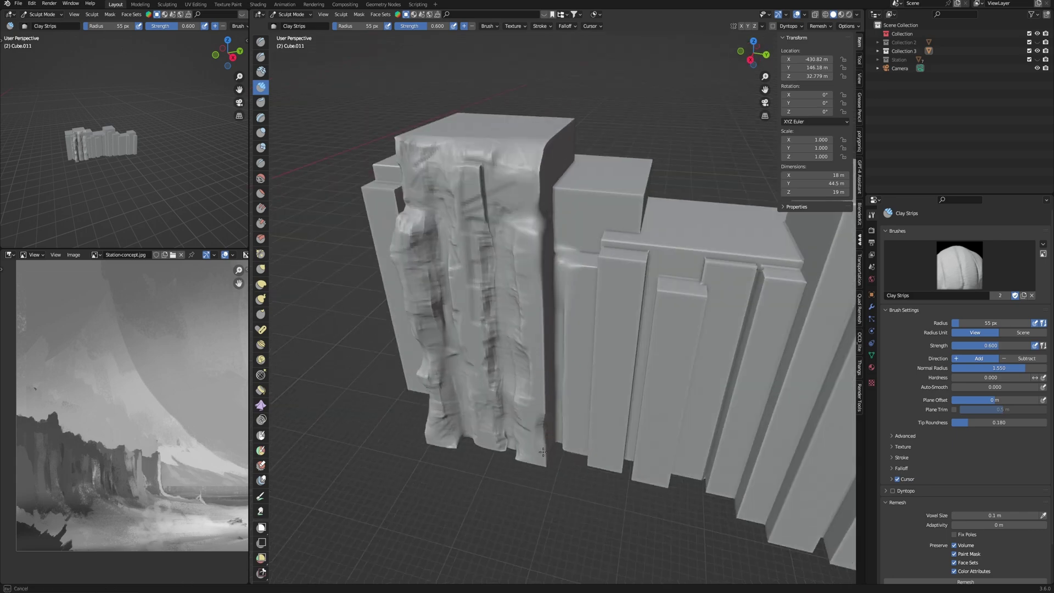
{"action": "left_click_drag", "start_coordinate": [550, 451], "coordinate": [547, 240]}
{"action": "mouse_move", "coordinate": [547, 238]}
{"action": "middle_mouse_down"}
{"action": "mouse_move", "coordinate": [639, 419]}
{"action": "mouse_move", "coordinate": [641, 282]}
{"action": "mouse_move", "coordinate": [611, 343]}
{"action": "middle_mouse_up"}
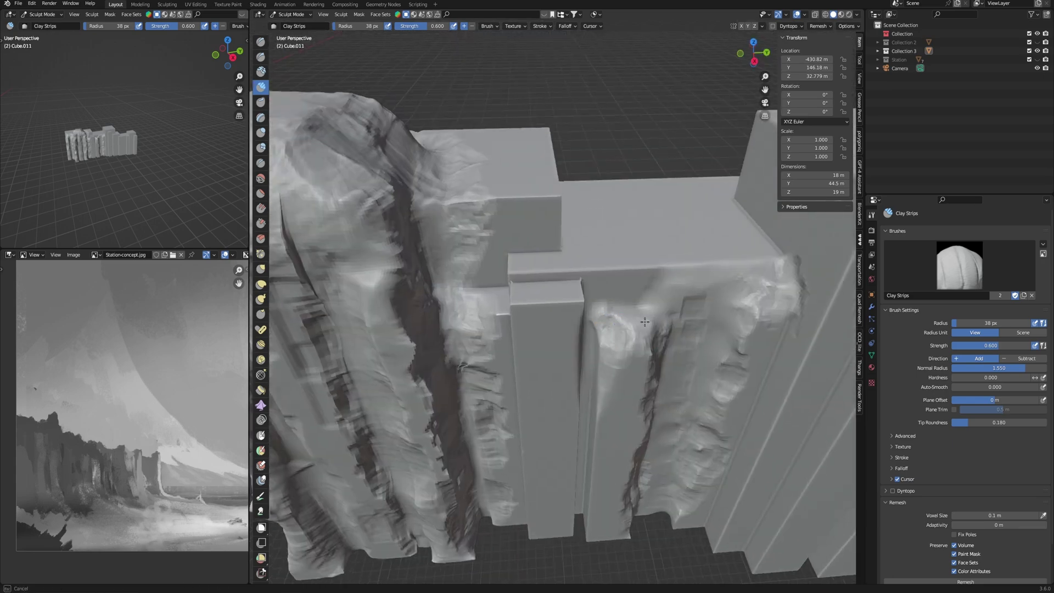
{"action": "middle_click_drag", "start_coordinate": [624, 394], "coordinate": [649, 319]}
{"action": "left_click_drag", "start_coordinate": [673, 295], "coordinate": [693, 285]}
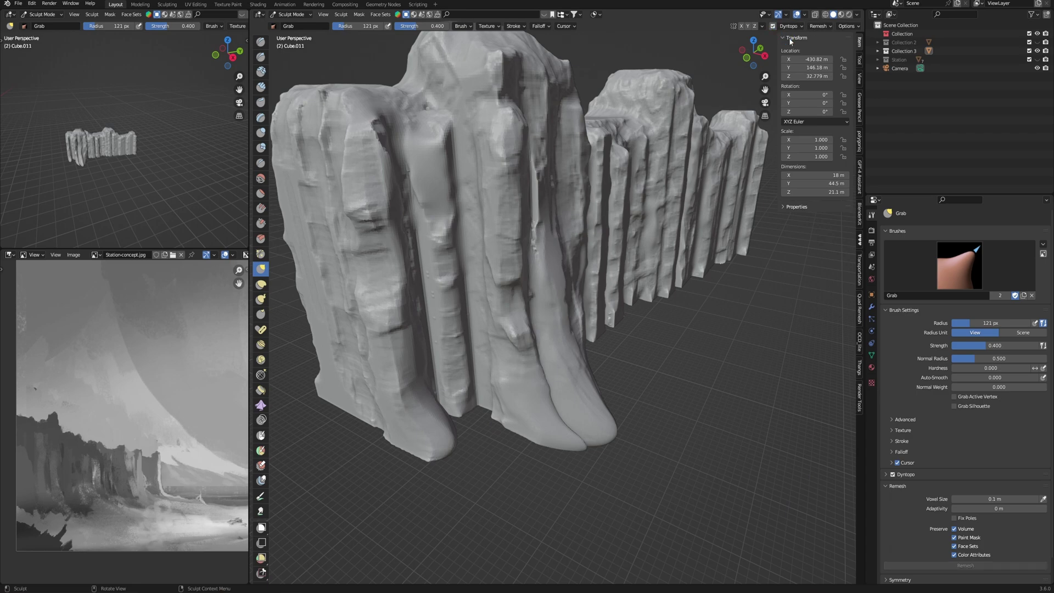
Step: Change the Dyntopo detail size, enlarge the brush radius, and orbit toward the rock wall
{"action": "left_click", "coordinate": [789, 26]}
{"action": "left_click", "coordinate": [811, 42]}
{"action": "key", "text": "Return"}
{"action": "key", "text": "f"}
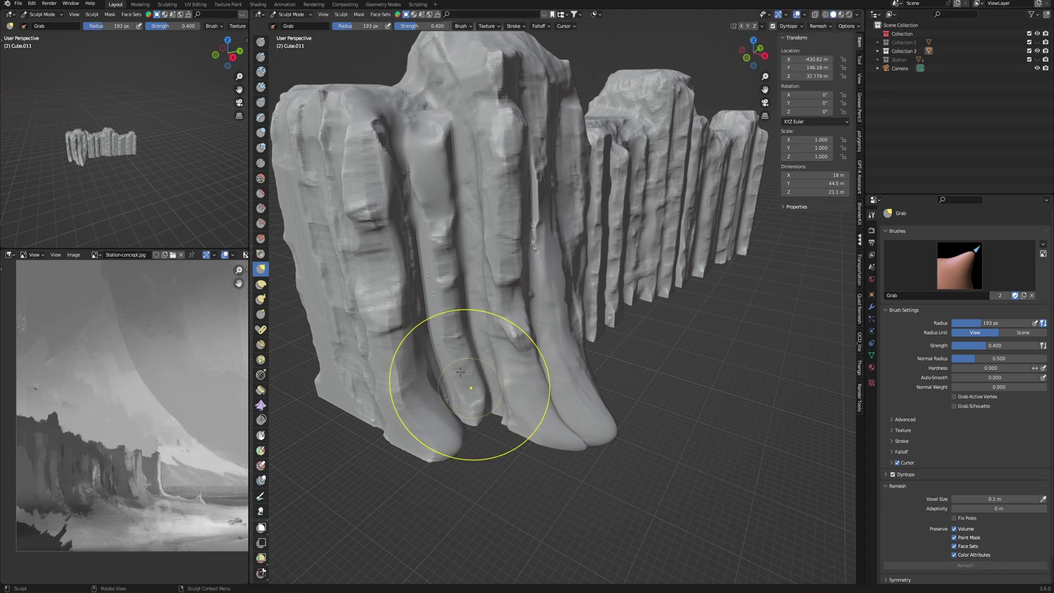
{"action": "mouse_move", "coordinate": [465, 373]}
{"action": "middle_mouse_down"}
{"action": "mouse_move", "coordinate": [513, 401]}
{"action": "mouse_move", "coordinate": [500, 350]}
{"action": "middle_mouse_up"}
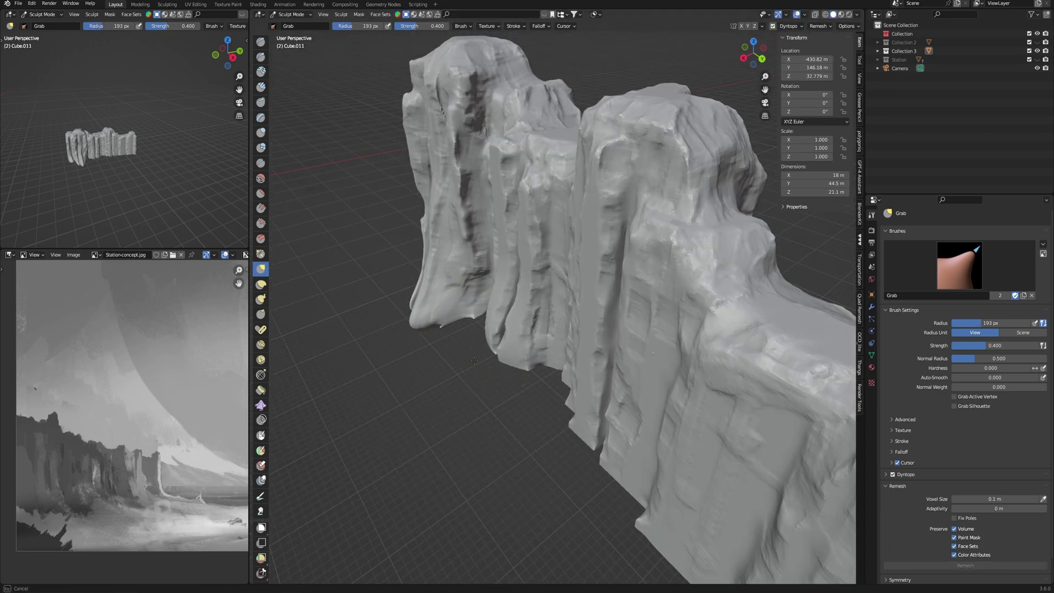
{"action": "mouse_move", "coordinate": [505, 289]}
{"action": "middle_mouse_down"}
{"action": "mouse_move", "coordinate": [553, 405]}
{"action": "mouse_move", "coordinate": [527, 368]}
{"action": "mouse_move", "coordinate": [541, 377]}
{"action": "mouse_move", "coordinate": [541, 363]}
{"action": "mouse_move", "coordinate": [527, 363]}
{"action": "middle_mouse_up"}
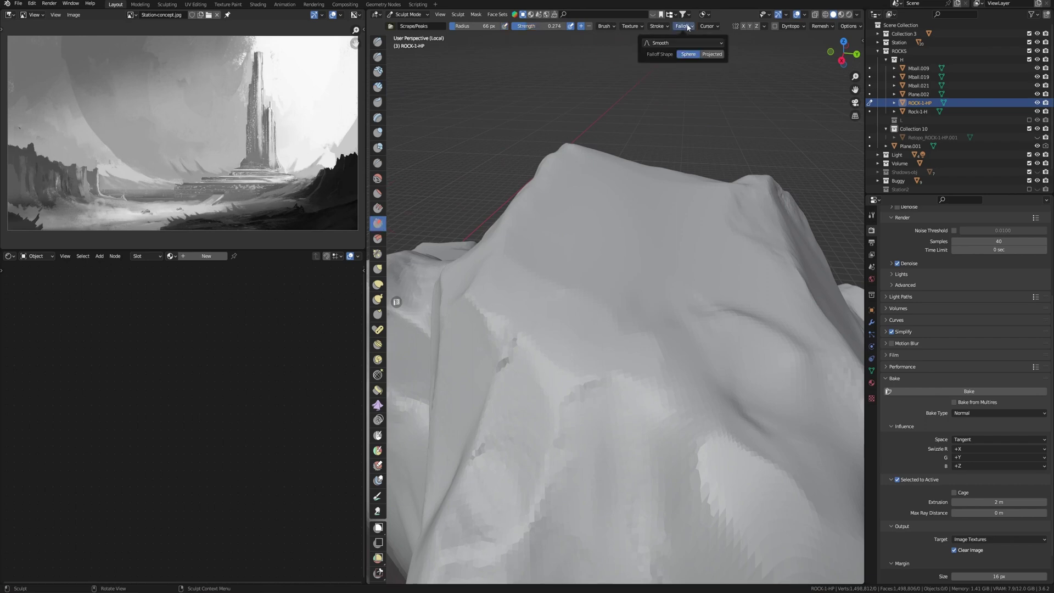
Step: Set the brush falloff to Constant and begin working around the rock columns
{"action": "left_click", "coordinate": [690, 45]}
{"action": "left_click", "coordinate": [680, 138]}
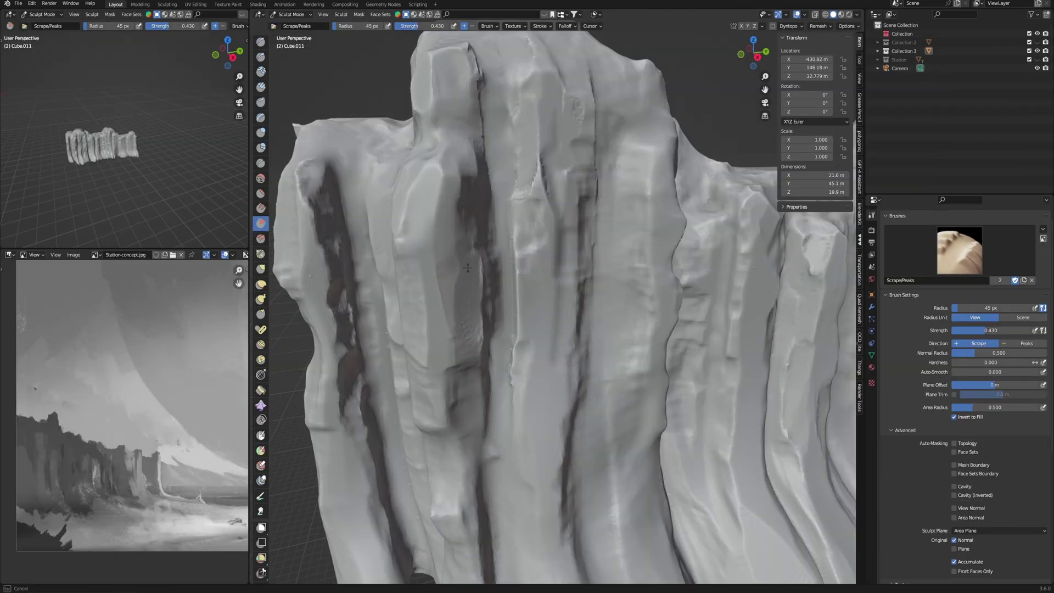
{"action": "middle_click_drag", "start_coordinate": [468, 268], "coordinate": [556, 258]}
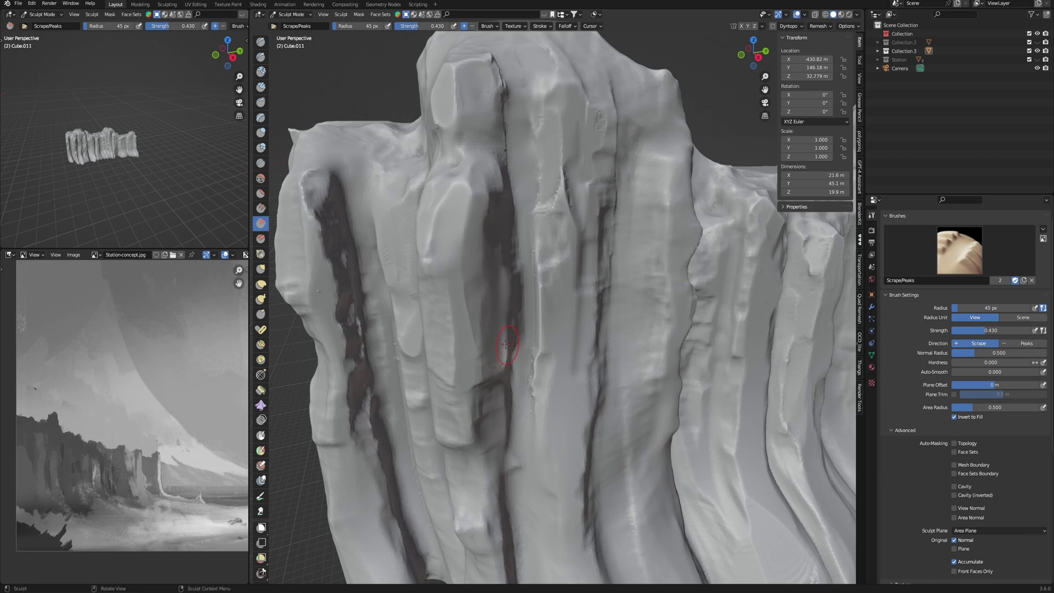
{"action": "mouse_move", "coordinate": [561, 351]}
{"action": "middle_mouse_down"}
{"action": "mouse_move", "coordinate": [606, 331]}
{"action": "mouse_move", "coordinate": [575, 352]}
{"action": "middle_mouse_up"}
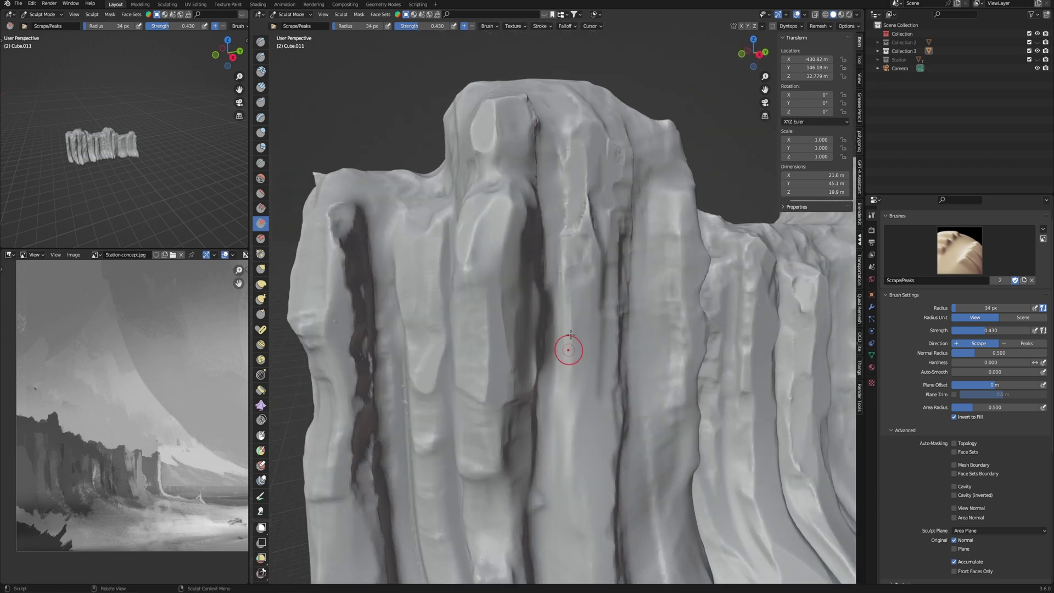
{"action": "middle_click_drag", "start_coordinate": [569, 426], "coordinate": [554, 437]}
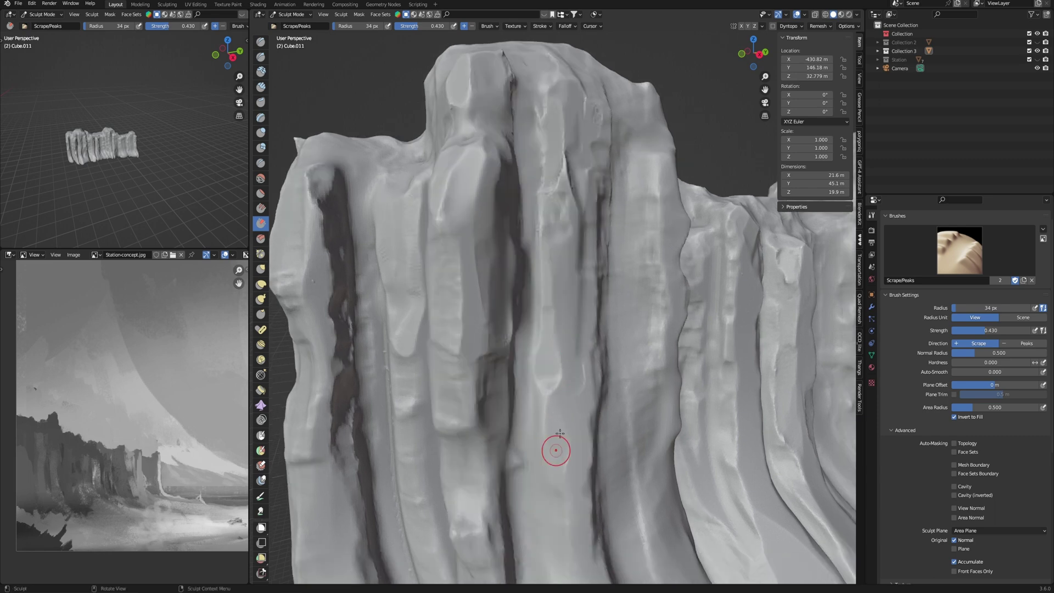
Step: Scrape ridges into the rock surface from tilted, top and frontal angles
{"action": "middle_click_drag", "start_coordinate": [558, 486], "coordinate": [579, 318]}
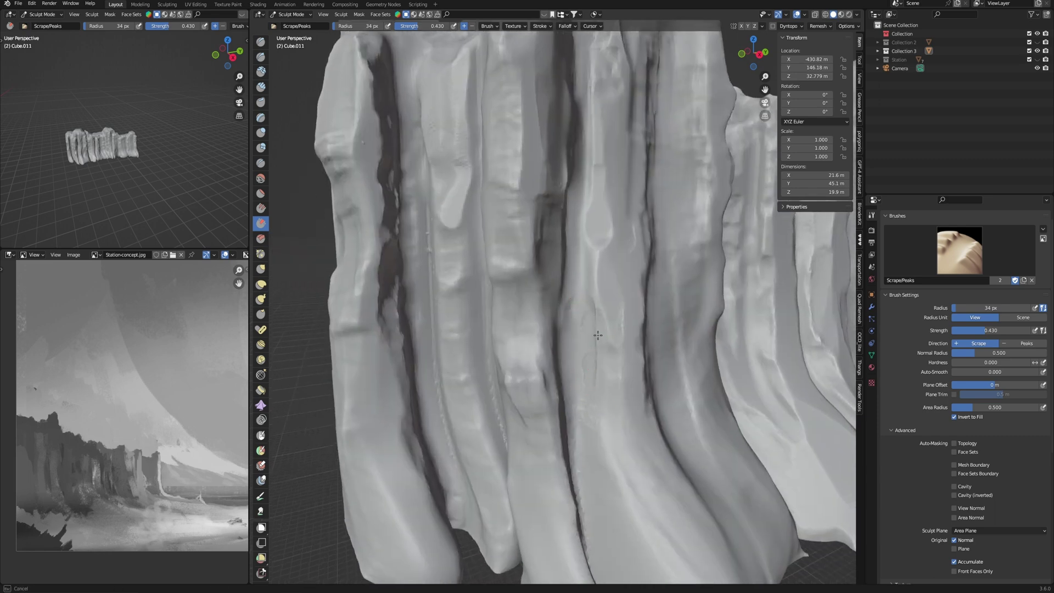
{"action": "scroll", "coordinate": [587, 327], "scroll_direction": "down", "scroll_amount": 3}
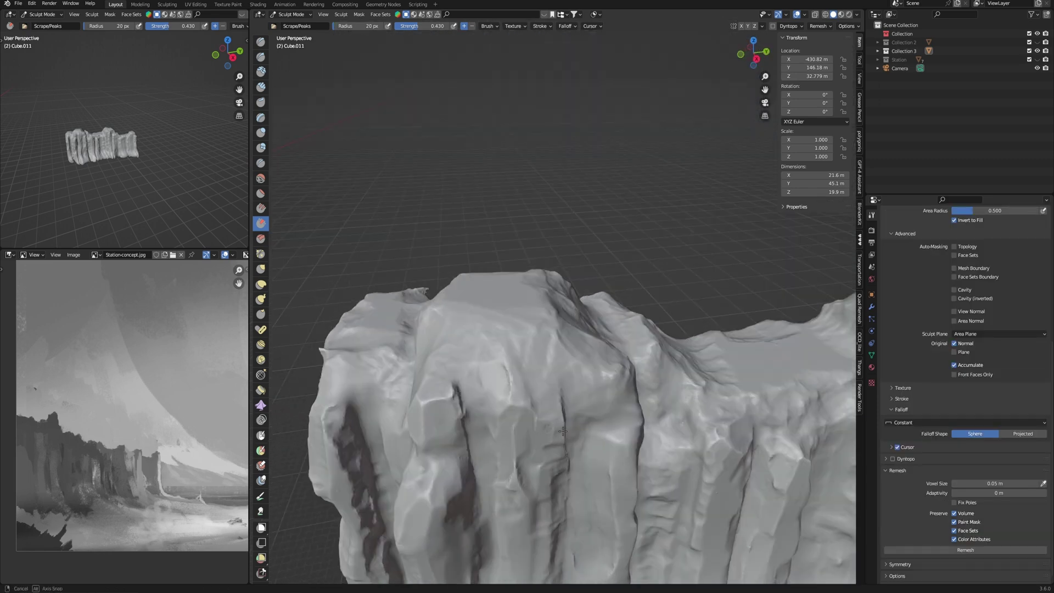
{"action": "mouse_move", "coordinate": [629, 471]}
{"action": "middle_mouse_down"}
{"action": "mouse_move", "coordinate": [521, 412]}
{"action": "mouse_move", "coordinate": [566, 295]}
{"action": "middle_mouse_up"}
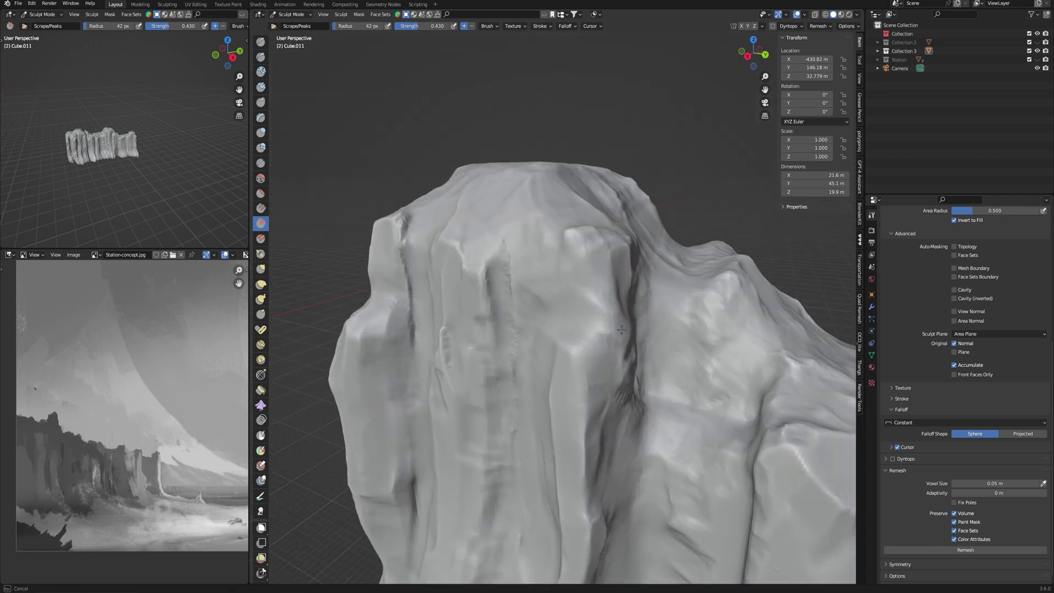
{"action": "middle_click_drag", "start_coordinate": [563, 368], "coordinate": [533, 388]}
{"action": "mouse_move", "coordinate": [519, 448]}
{"action": "middle_mouse_down"}
{"action": "mouse_move", "coordinate": [567, 356]}
{"action": "mouse_move", "coordinate": [589, 259]}
{"action": "middle_mouse_up"}
{"action": "mouse_move", "coordinate": [589, 305]}
{"action": "middle_mouse_down"}
{"action": "mouse_move", "coordinate": [647, 330]}
{"action": "mouse_move", "coordinate": [528, 399]}
{"action": "mouse_move", "coordinate": [657, 424]}
{"action": "mouse_move", "coordinate": [548, 344]}
{"action": "mouse_move", "coordinate": [494, 349]}
{"action": "mouse_move", "coordinate": [549, 395]}
{"action": "middle_mouse_up"}
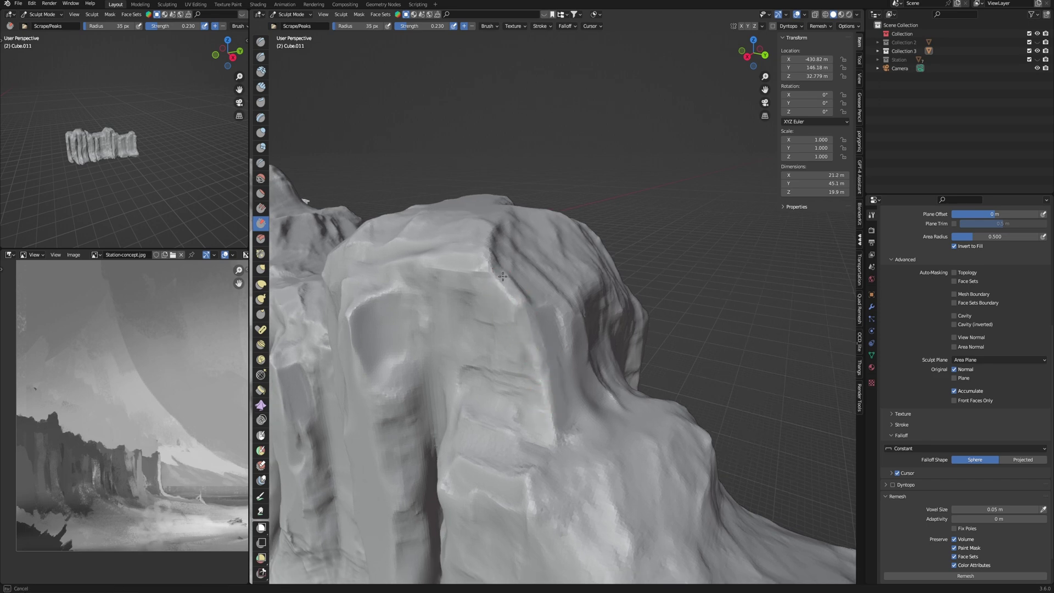
{"action": "mouse_move", "coordinate": [511, 286]}
{"action": "middle_mouse_down"}
{"action": "mouse_move", "coordinate": [620, 310]}
{"action": "mouse_move", "coordinate": [619, 272]}
{"action": "middle_mouse_up"}
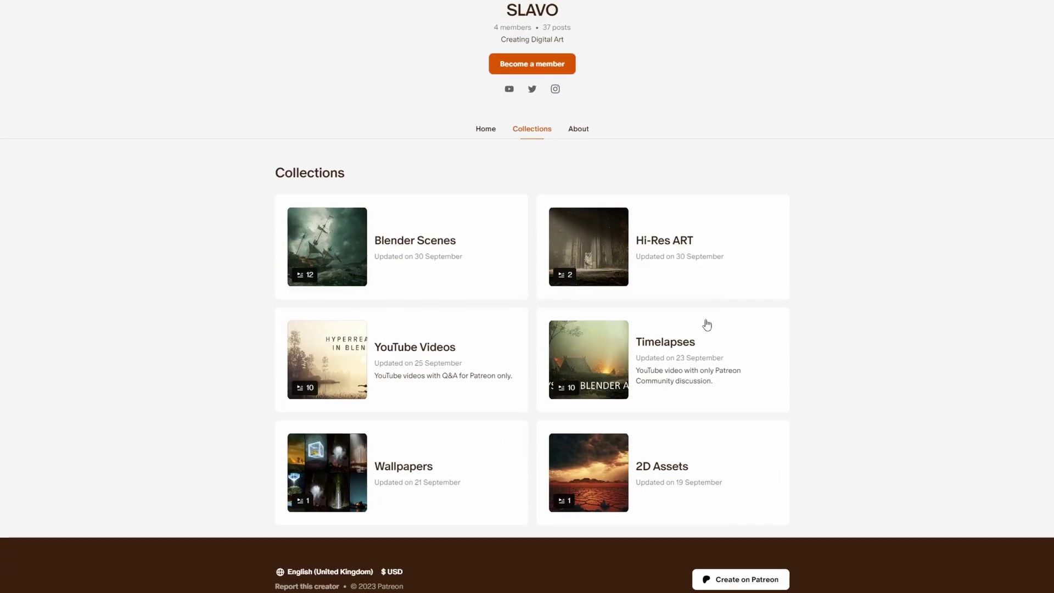
{"action": "scroll", "coordinate": [923, 294], "scroll_direction": "down", "scroll_amount": 7}
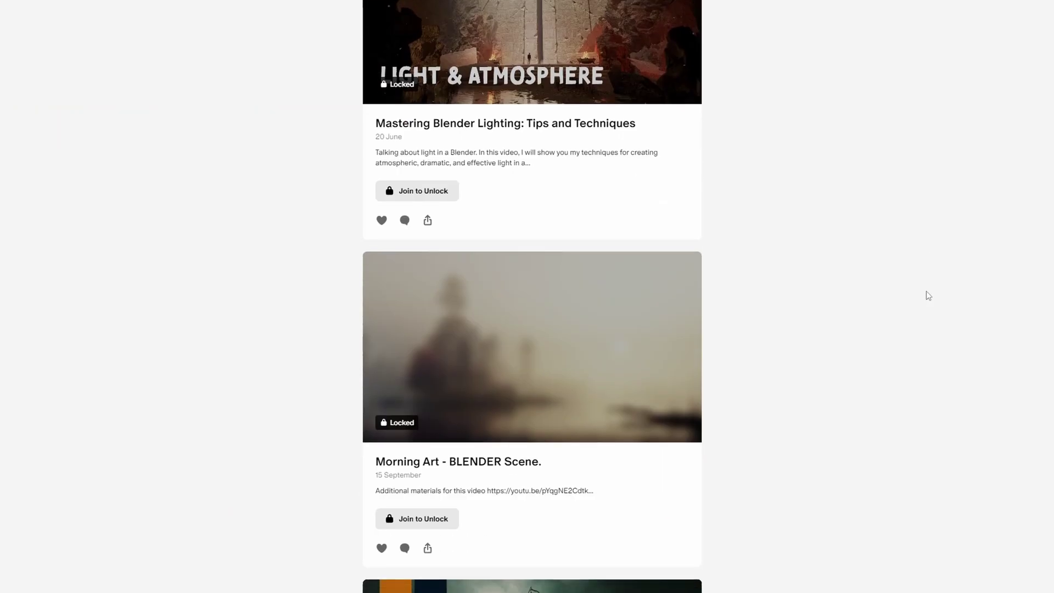
{"action": "scroll", "coordinate": [926, 295], "scroll_direction": "down", "scroll_amount": 5}
{"action": "scroll", "coordinate": [929, 296], "scroll_direction": "down", "scroll_amount": 5}
{"action": "scroll", "coordinate": [928, 296], "scroll_direction": "down", "scroll_amount": 2}
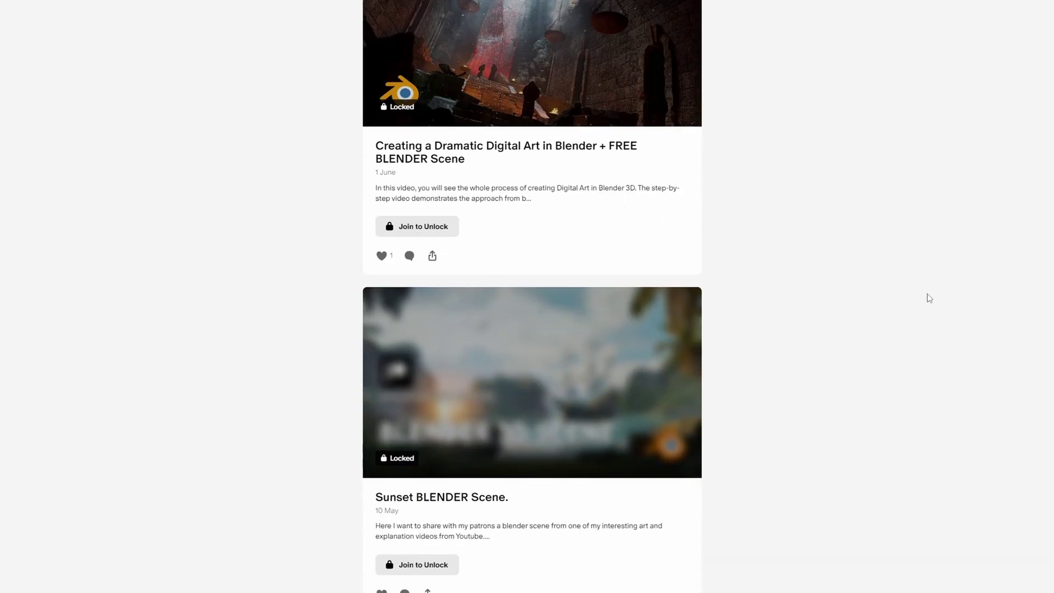
{"action": "scroll", "coordinate": [928, 297], "scroll_direction": "down", "scroll_amount": 3}
{"action": "scroll", "coordinate": [928, 297], "scroll_direction": "down", "scroll_amount": 1}
{"action": "scroll", "coordinate": [928, 297], "scroll_direction": "down", "scroll_amount": 3}
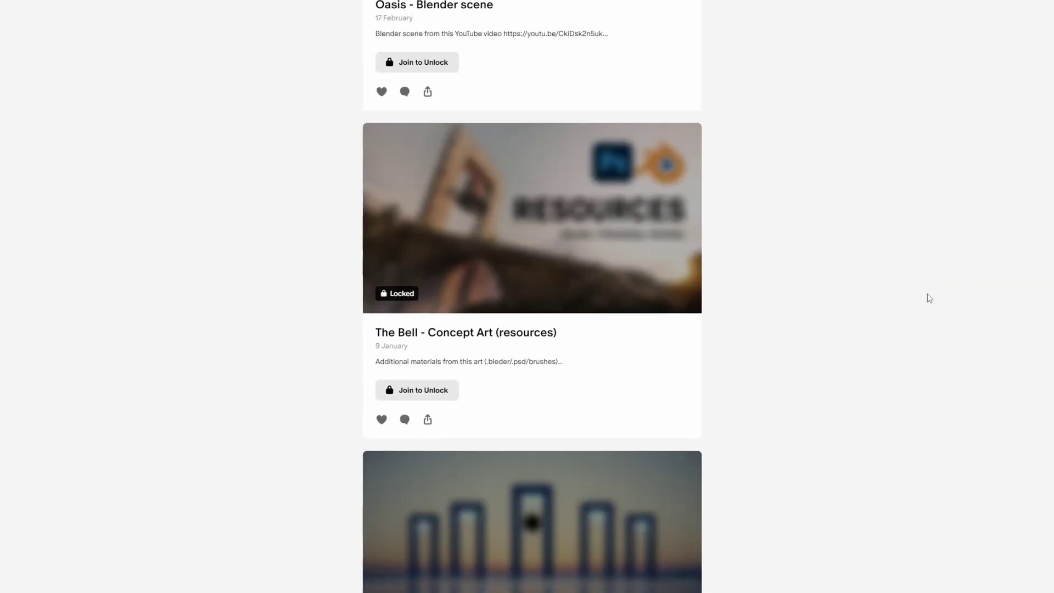
{"action": "scroll", "coordinate": [928, 298], "scroll_direction": "down", "scroll_amount": 3}
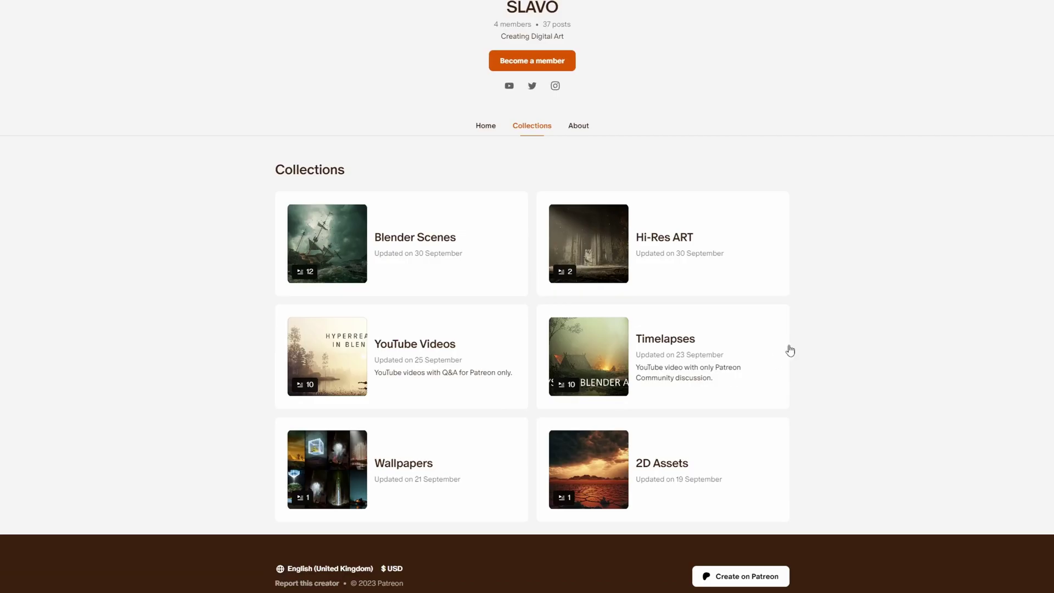
{"action": "scroll", "coordinate": [676, 304], "scroll_direction": "up", "scroll_amount": 4}
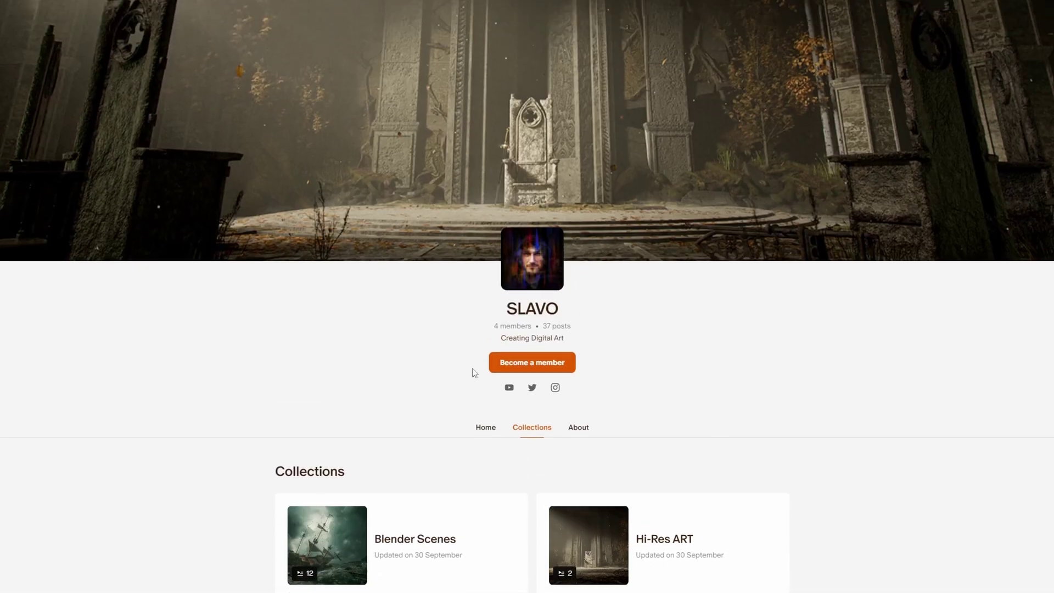
Step: Go from the collections to the creator's Home page
{"action": "left_click", "coordinate": [480, 433]}
{"action": "scroll", "coordinate": [876, 373], "scroll_direction": "down", "scroll_amount": 8}
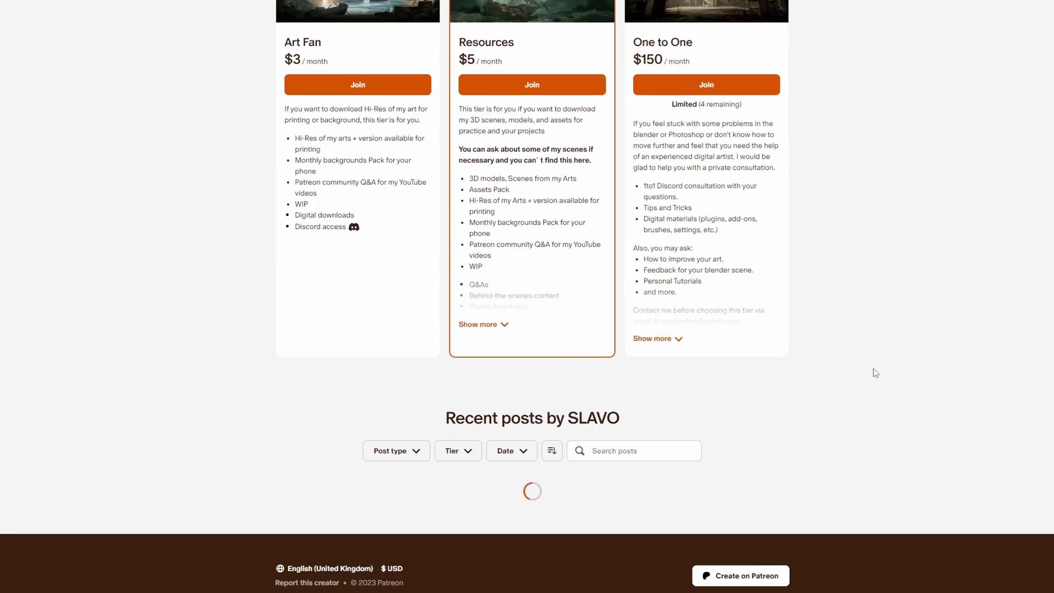
{"action": "scroll", "coordinate": [874, 373], "scroll_direction": "down", "scroll_amount": 5}
{"action": "scroll", "coordinate": [874, 373], "scroll_direction": "down", "scroll_amount": 5}
{"action": "scroll", "coordinate": [875, 374], "scroll_direction": "down", "scroll_amount": 8}
{"action": "scroll", "coordinate": [874, 372], "scroll_direction": "down", "scroll_amount": 5}
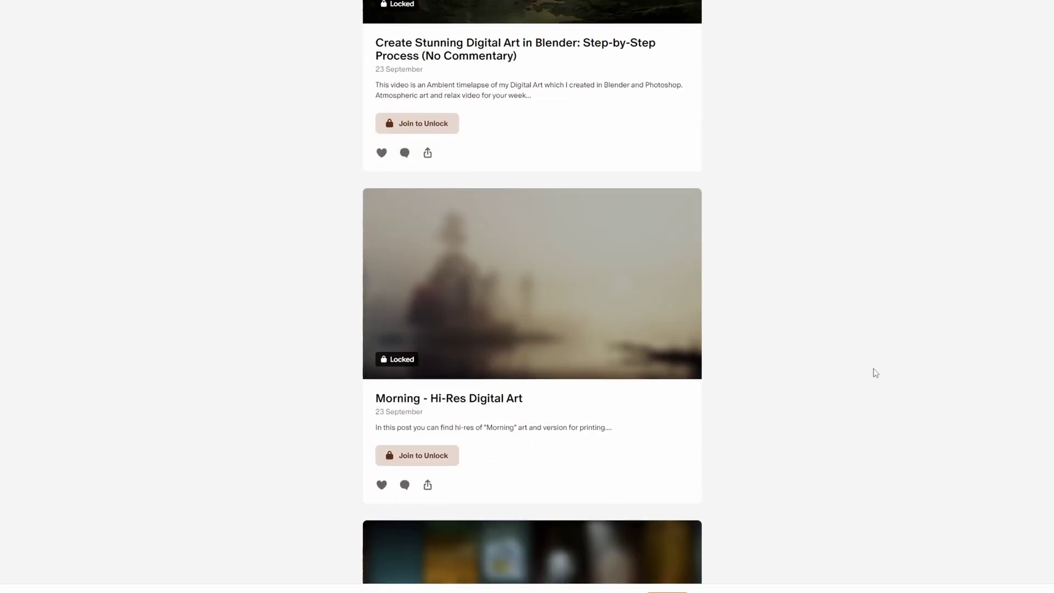
{"action": "scroll", "coordinate": [875, 373], "scroll_direction": "down", "scroll_amount": 2}
{"action": "scroll", "coordinate": [875, 373], "scroll_direction": "down", "scroll_amount": 4}
{"action": "scroll", "coordinate": [874, 373], "scroll_direction": "down", "scroll_amount": 3}
{"action": "scroll", "coordinate": [874, 373], "scroll_direction": "down", "scroll_amount": 6}
{"action": "scroll", "coordinate": [874, 373], "scroll_direction": "down", "scroll_amount": 6}
{"action": "scroll", "coordinate": [874, 373], "scroll_direction": "down", "scroll_amount": 5}
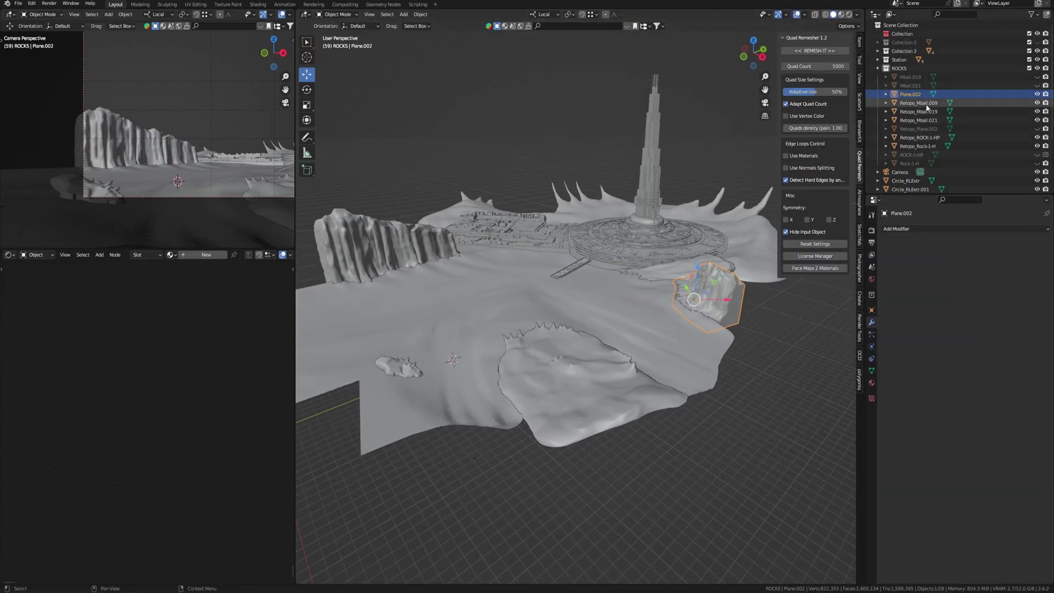
Step: Move Retopo_Mball.009, the platform pieces, cliff rocks and Plane.002 into a new collection
{"action": "left_click", "coordinate": [919, 102]}
{"action": "left_click", "coordinate": [924, 120]}
{"action": "left_click", "coordinate": [925, 137]}
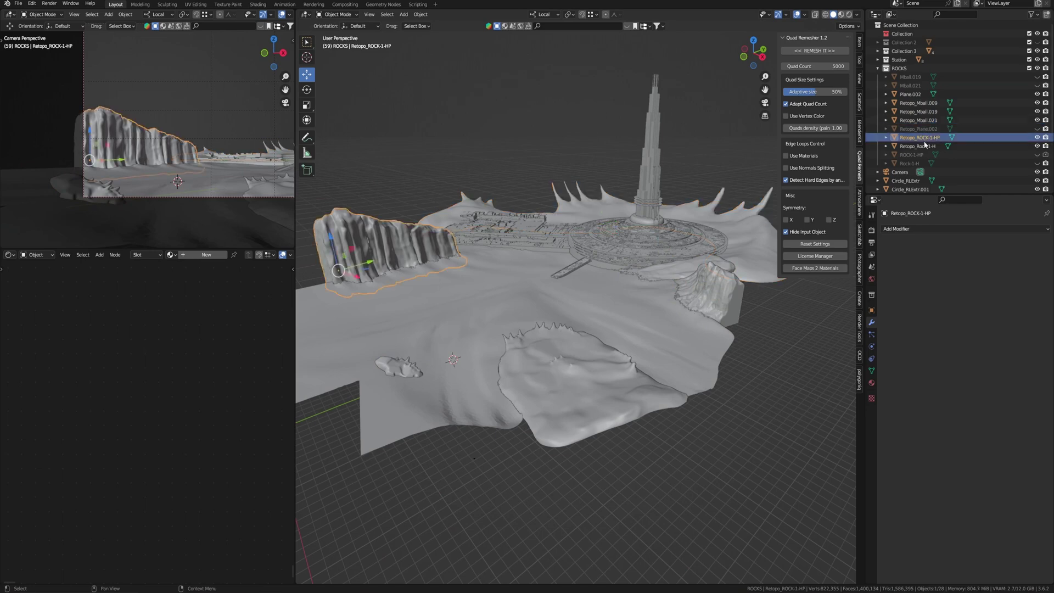
{"action": "left_click", "coordinate": [924, 146], "text": "ctrl"}
{"action": "left_click", "coordinate": [924, 120], "text": "ctrl"}
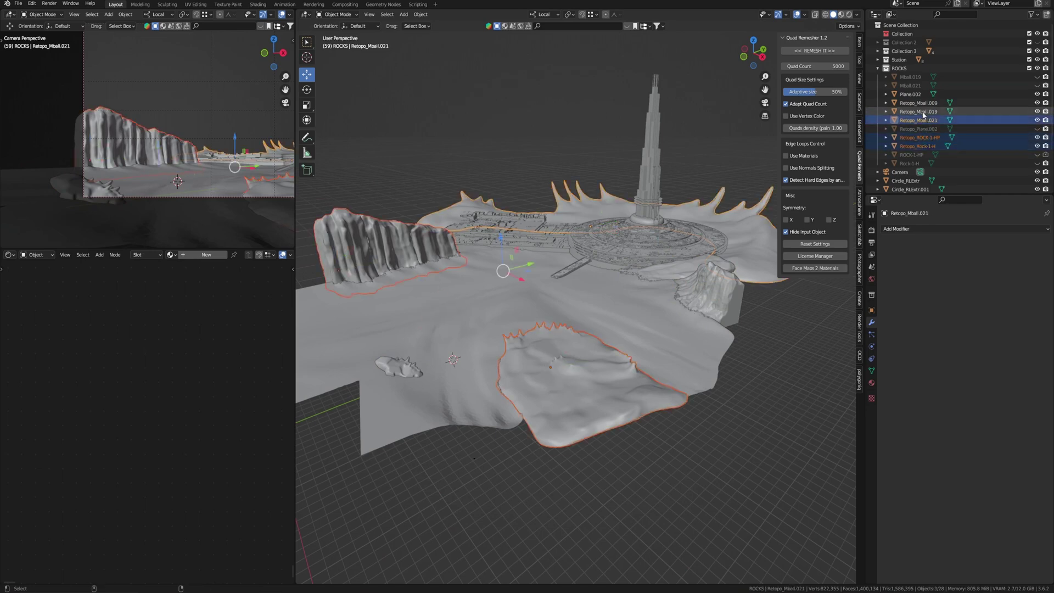
{"action": "left_click", "coordinate": [922, 104], "text": "ctrl"}
{"action": "left_click", "coordinate": [912, 93], "text": "ctrl"}
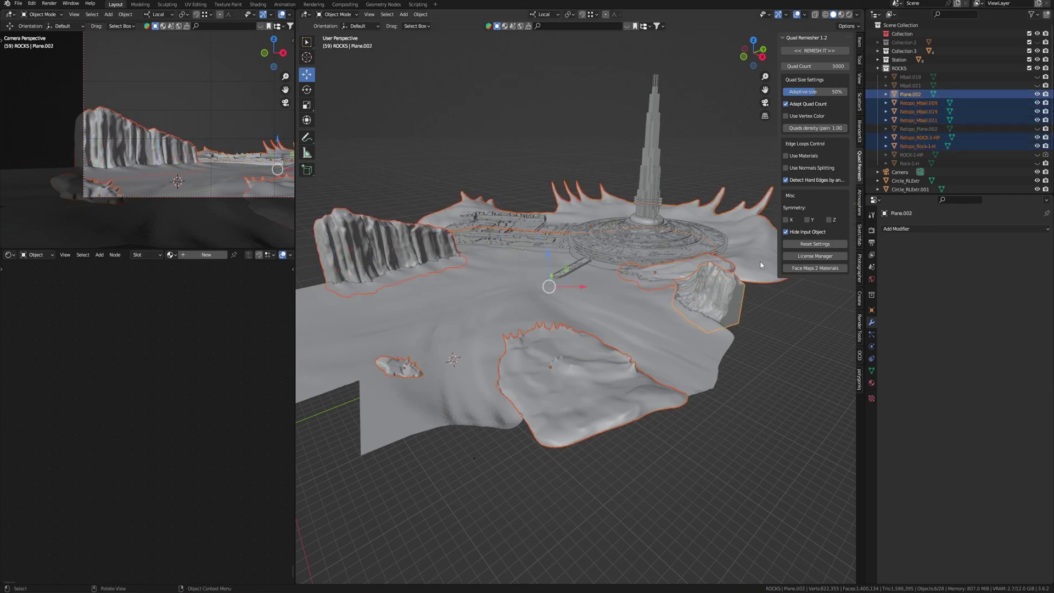
{"action": "key", "text": "m"}
{"action": "left_click", "coordinate": [784, 296]}
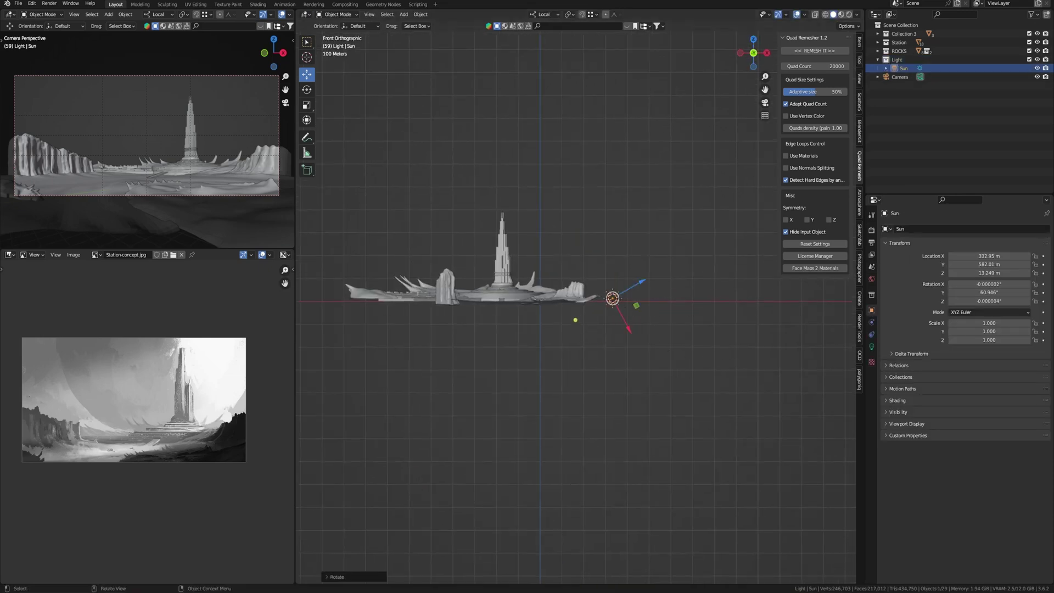
Step: Switch to Global orientation and raise the sun high above the scene
{"action": "left_click", "coordinate": [543, 14]}
{"action": "left_click", "coordinate": [536, 30]}
{"action": "left_click_drag", "start_coordinate": [612, 299], "coordinate": [620, 252]}
{"action": "middle_click_drag", "start_coordinate": [619, 251], "coordinate": [646, 287], "text": "shift"}
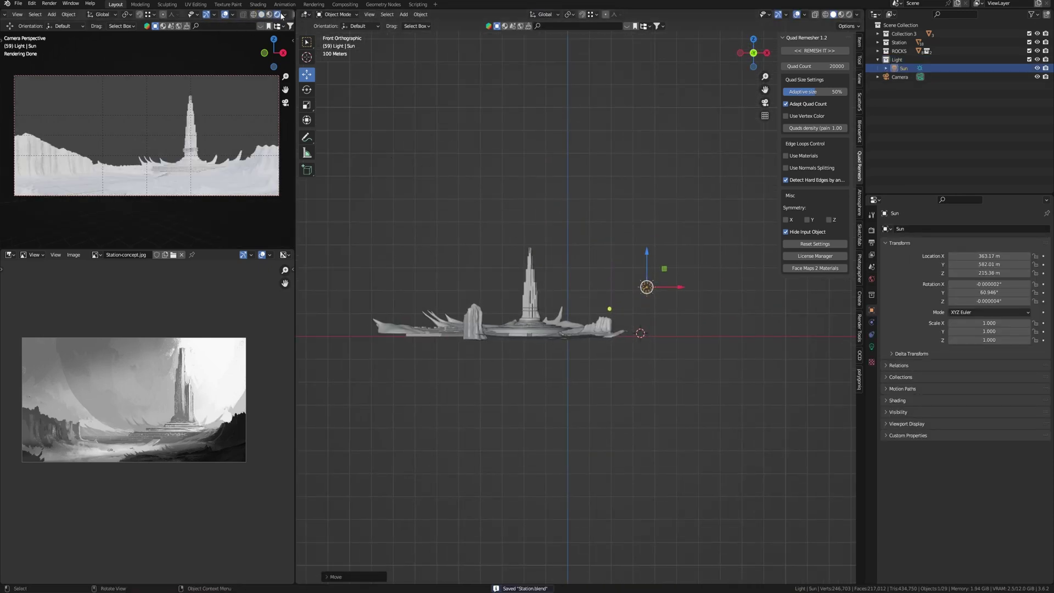
{"action": "left_click", "coordinate": [285, 15]}
{"action": "left_click", "coordinate": [649, 290]}
Step: Review the sun and world settings, then rotate the sun from top view
{"action": "key", "text": "KP_7"}
{"action": "left_click", "coordinate": [647, 311]}
{"action": "left_click", "coordinate": [873, 346]}
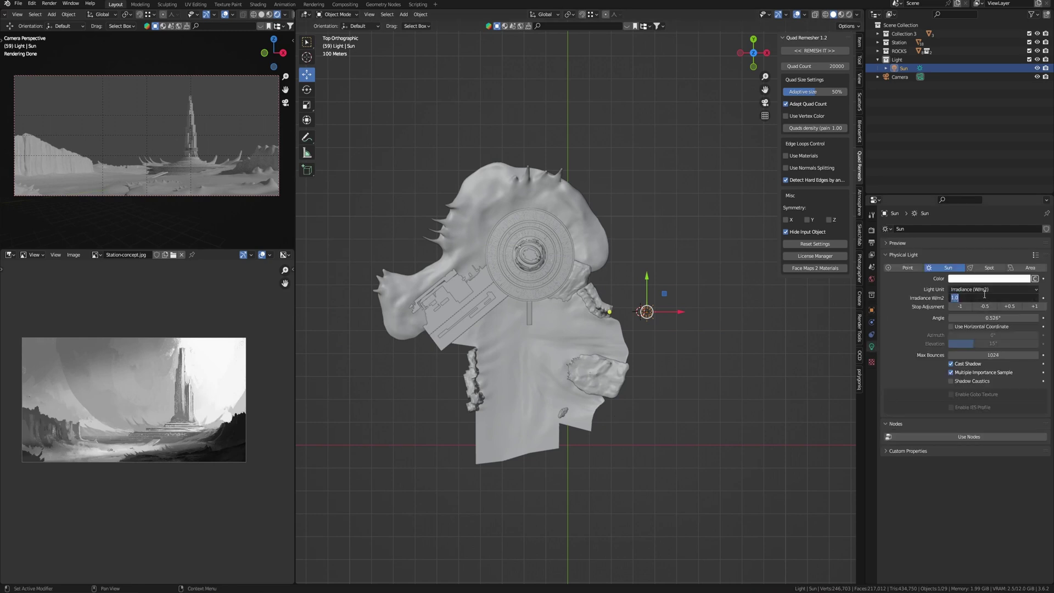
{"action": "left_click", "coordinate": [872, 279]}
{"action": "key", "text": "r"}
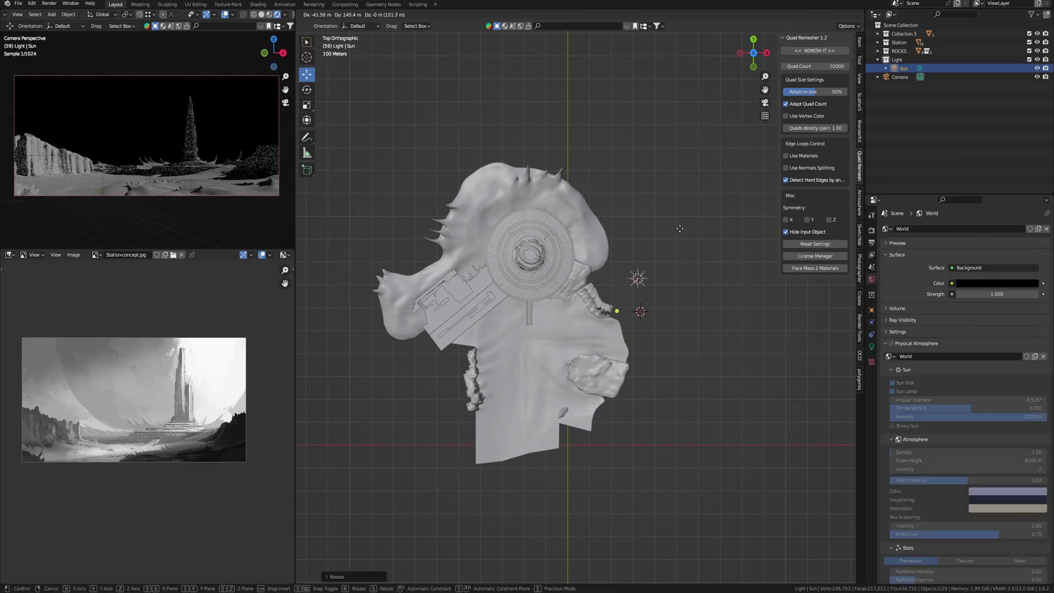
{"action": "left_click", "coordinate": [690, 244]}
{"action": "middle_click_drag", "start_coordinate": [696, 256], "coordinate": [705, 270]}
Step: Tilt the sun around its local Y axis and turn its heading in top view
{"action": "key", "text": "r"}
{"action": "key", "text": "x"}
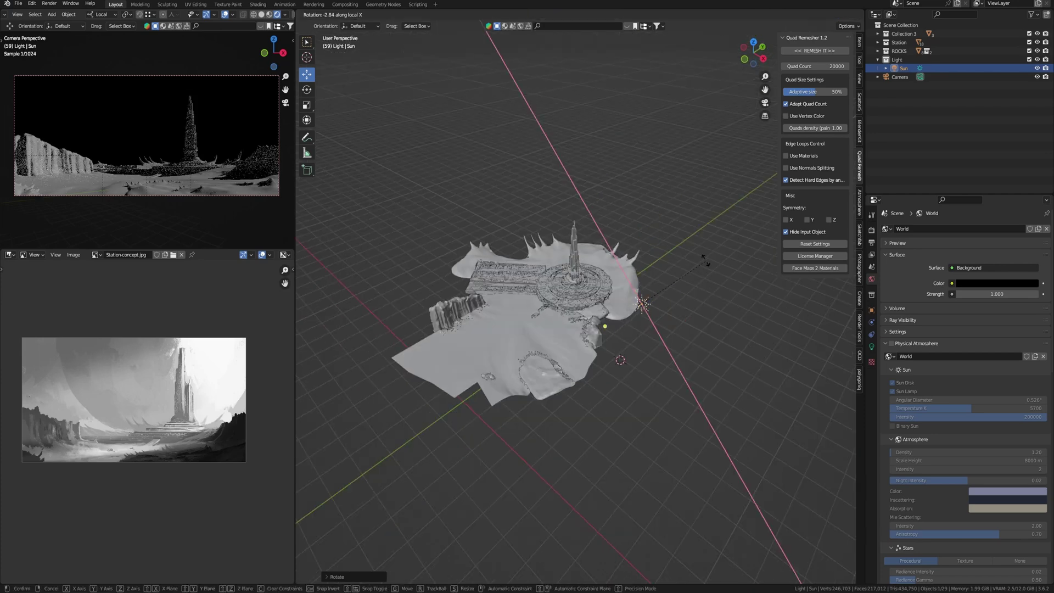
{"action": "key", "text": "x"}
{"action": "key", "text": "x"}
{"action": "key", "text": "y"}
{"action": "key", "text": "y"}
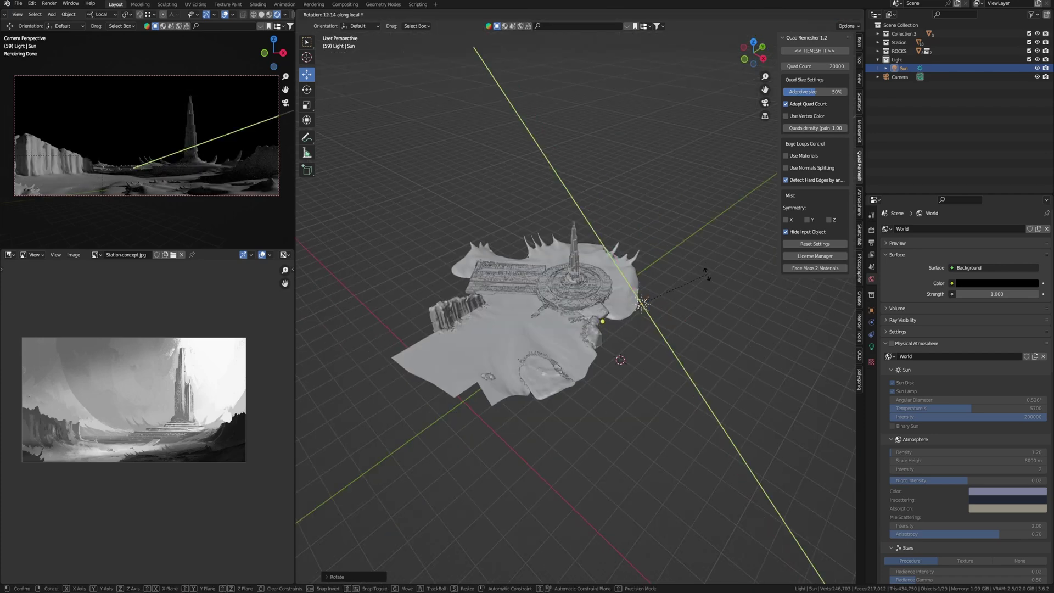
{"action": "left_click", "coordinate": [707, 265]}
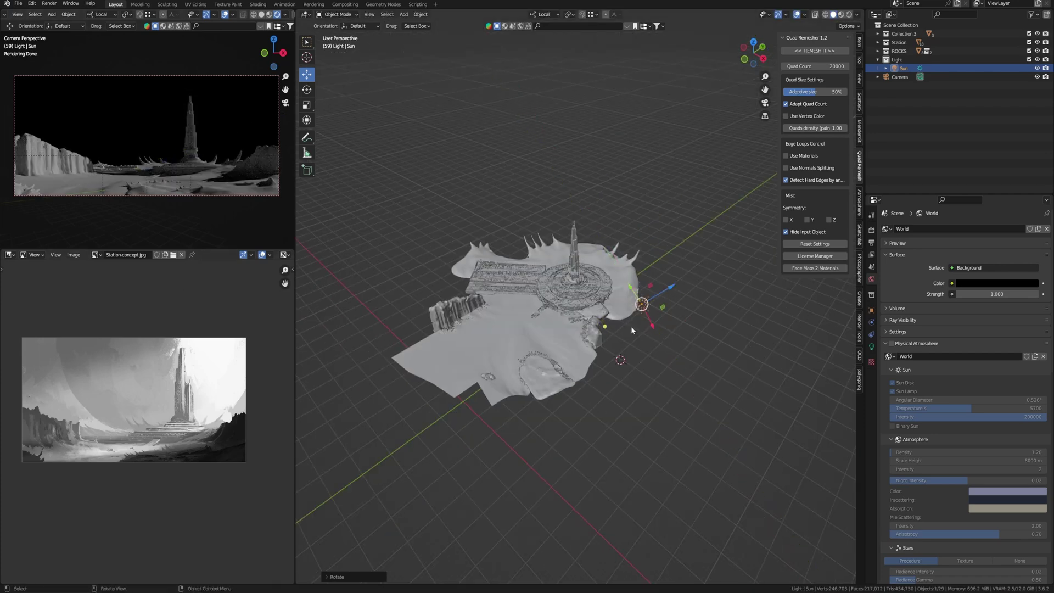
{"action": "key", "text": "KP_7"}
{"action": "key", "text": "r"}
{"action": "left_click", "coordinate": [694, 238]}
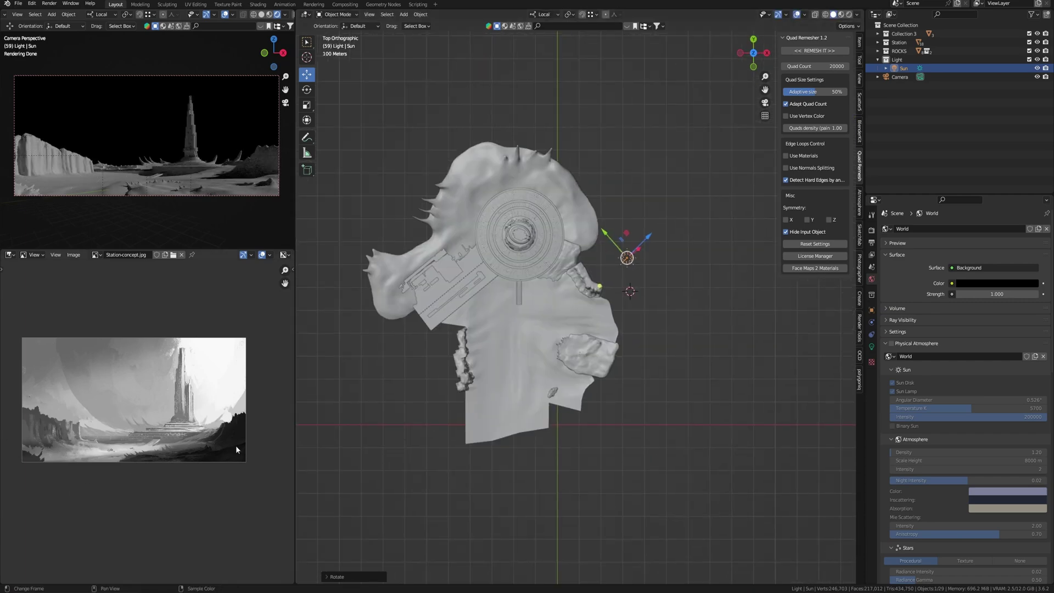
{"action": "scroll", "coordinate": [640, 247], "scroll_direction": "down", "scroll_amount": 1}
Step: Add a cube, rotate it around the vertical axis and place it beside the platform
{"action": "key", "text": "shift+a"}
{"action": "left_click", "coordinate": [687, 254]}
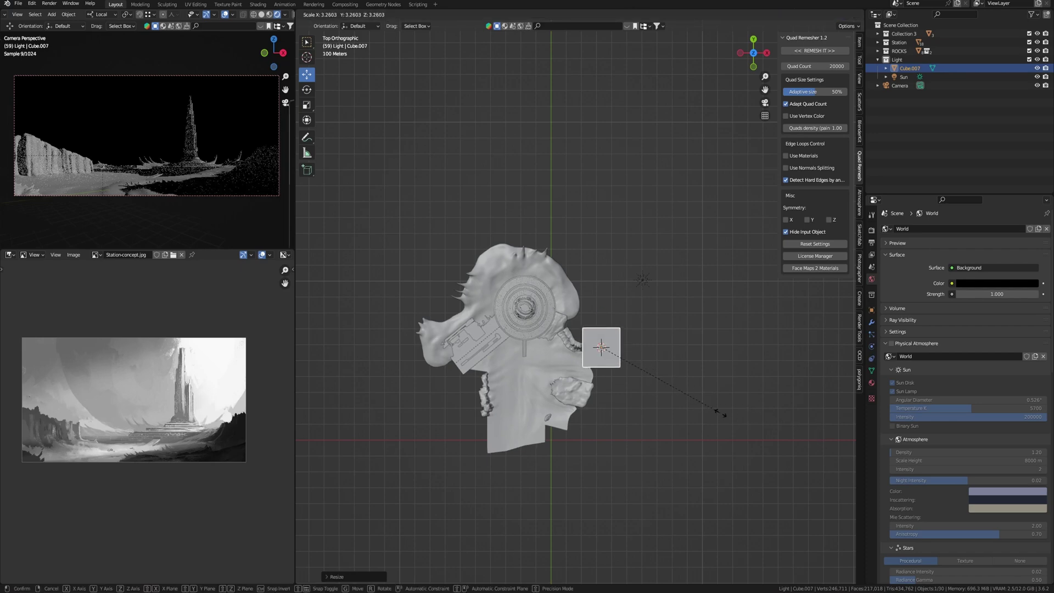
{"action": "middle_click_drag", "start_coordinate": [721, 416], "coordinate": [725, 354]}
{"action": "key", "text": "KP_7"}
{"action": "key", "text": "r"}
{"action": "left_click", "coordinate": [724, 329]}
{"action": "key", "text": "g"}
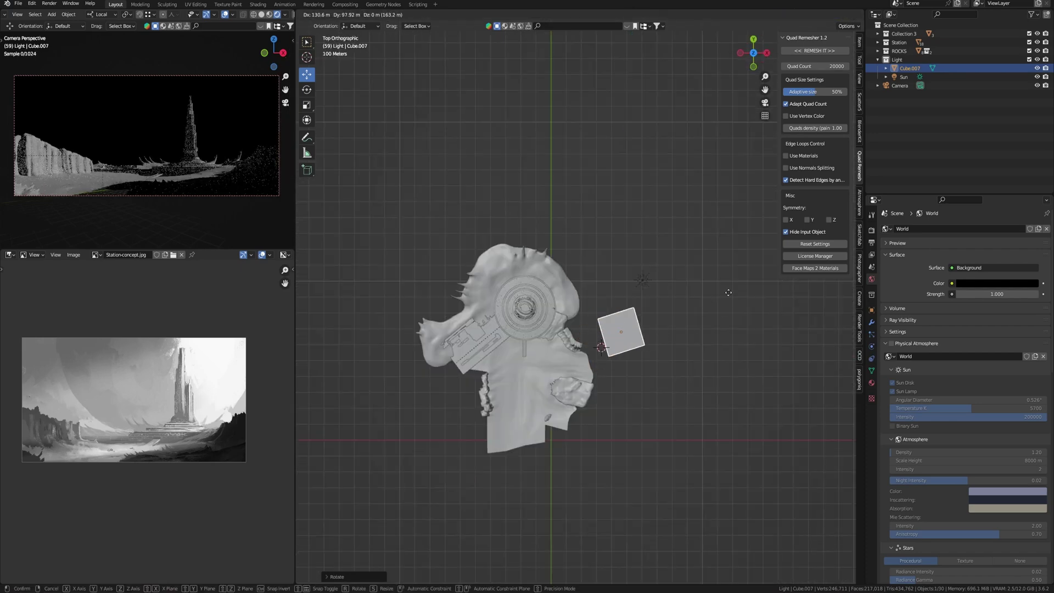
{"action": "left_click", "coordinate": [722, 307]}
Step: Duplicate the cube twice, scaling the first copy along Z
{"action": "key", "text": "shift+d"}
{"action": "left_click", "coordinate": [659, 362]}
{"action": "mouse_move", "coordinate": [658, 363]}
{"action": "middle_mouse_down"}
{"action": "mouse_move", "coordinate": [626, 281]}
{"action": "mouse_move", "coordinate": [680, 357]}
{"action": "mouse_move", "coordinate": [661, 308]}
{"action": "middle_mouse_up"}
{"action": "key", "text": "s"}
{"action": "key", "text": "z"}
{"action": "left_click", "coordinate": [622, 268]}
{"action": "key", "text": "shift+d"}
{"action": "left_click", "coordinate": [676, 266]}
{"action": "mouse_move", "coordinate": [676, 266]}
{"action": "middle_mouse_down"}
{"action": "mouse_move", "coordinate": [700, 306]}
{"action": "mouse_move", "coordinate": [694, 295]}
{"action": "middle_mouse_up"}
Step: Add an icosphere and move it over the platform
{"action": "key", "text": "shift+a"}
{"action": "left_click", "coordinate": [694, 293]}
{"action": "key", "text": "grave"}
{"action": "left_click", "coordinate": [691, 273]}
{"action": "key", "text": "g"}
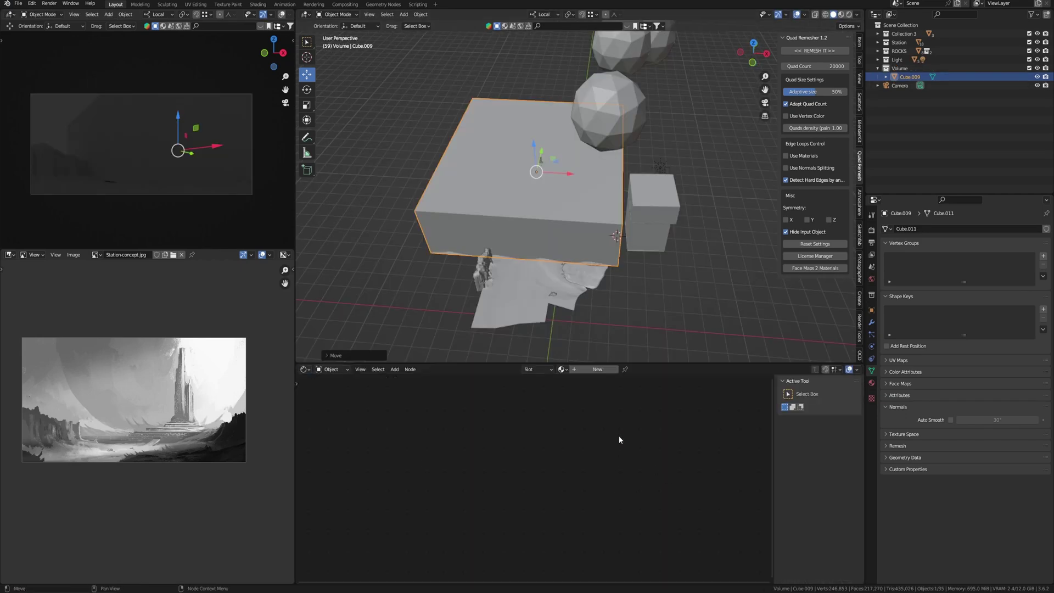
Step: Give the box a new material with a Volume Scatter node feeding the Volume output
{"action": "left_click", "coordinate": [574, 372]}
{"action": "key", "text": "x"}
{"action": "key", "text": "shift+a"}
{"action": "type", "text": "scatter"}
{"action": "key", "text": "Return"}
{"action": "left_click", "coordinate": [482, 512]}
{"action": "scroll", "coordinate": [482, 512], "scroll_direction": "up", "scroll_amount": 2}
{"action": "left_click_drag", "start_coordinate": [523, 471], "coordinate": [551, 484]}
Step: Display the box as bounds, then scale, rotate and move it over the scene
{"action": "left_click", "coordinate": [872, 310]}
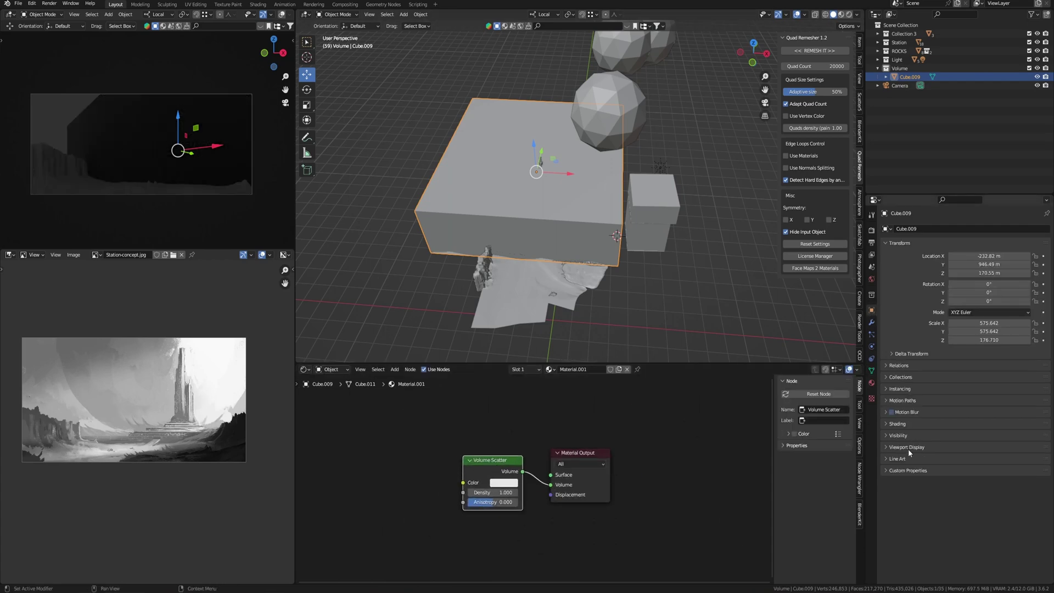
{"action": "left_click", "coordinate": [994, 538]}
{"action": "scroll", "coordinate": [482, 497], "scroll_direction": "up", "scroll_amount": 1}
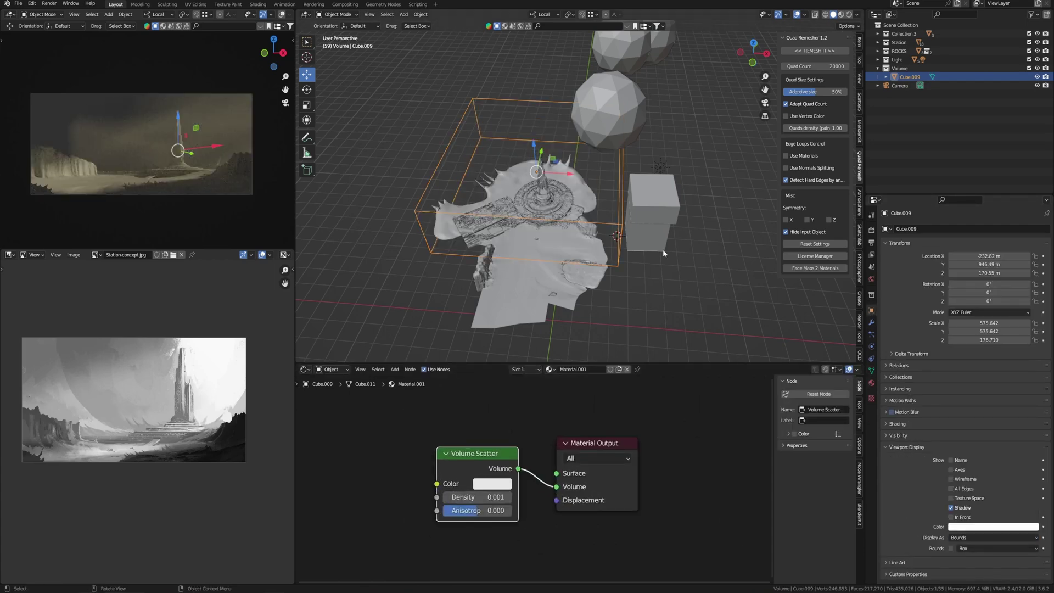
{"action": "key", "text": "s"}
{"action": "key", "text": "Return"}
{"action": "key", "text": "KP_7"}
{"action": "key", "text": "r"}
{"action": "key", "text": "Return"}
{"action": "key", "text": "g"}
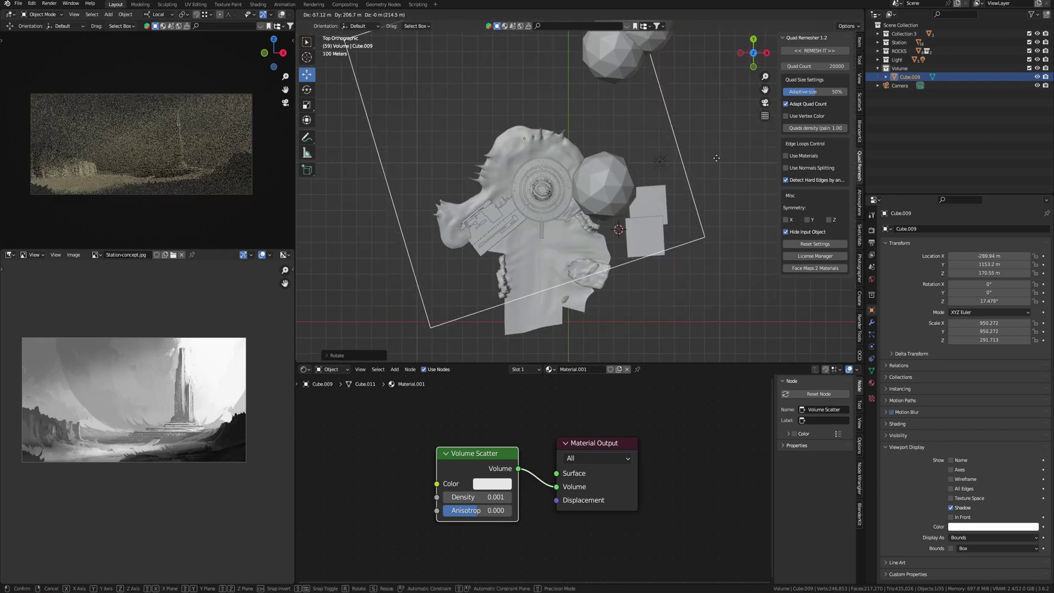
{"action": "key", "text": "Return"}
Step: Stretch the volume box taller along Z in front view
{"action": "key", "text": "KP_1"}
{"action": "key", "text": "s"}
{"action": "key", "text": "z"}
{"action": "key", "text": "Return"}
{"action": "key", "text": "KP_7"}
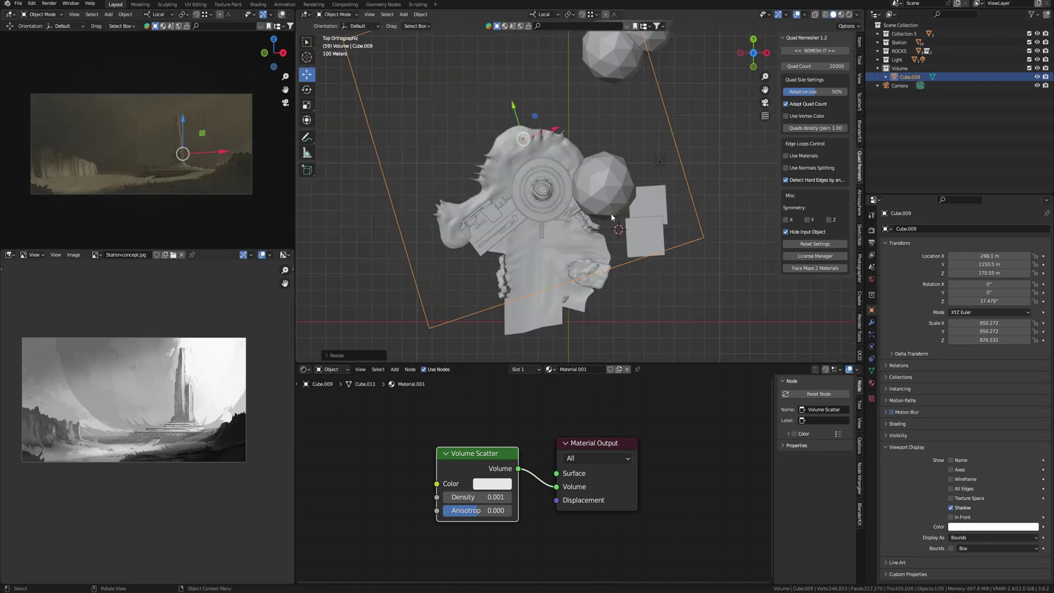
{"action": "scroll", "coordinate": [618, 227], "scroll_direction": "down", "scroll_amount": 6}
Step: Stand the plane upright at 90° around X and turn it 25° around Z
{"action": "left_click", "coordinate": [569, 251]}
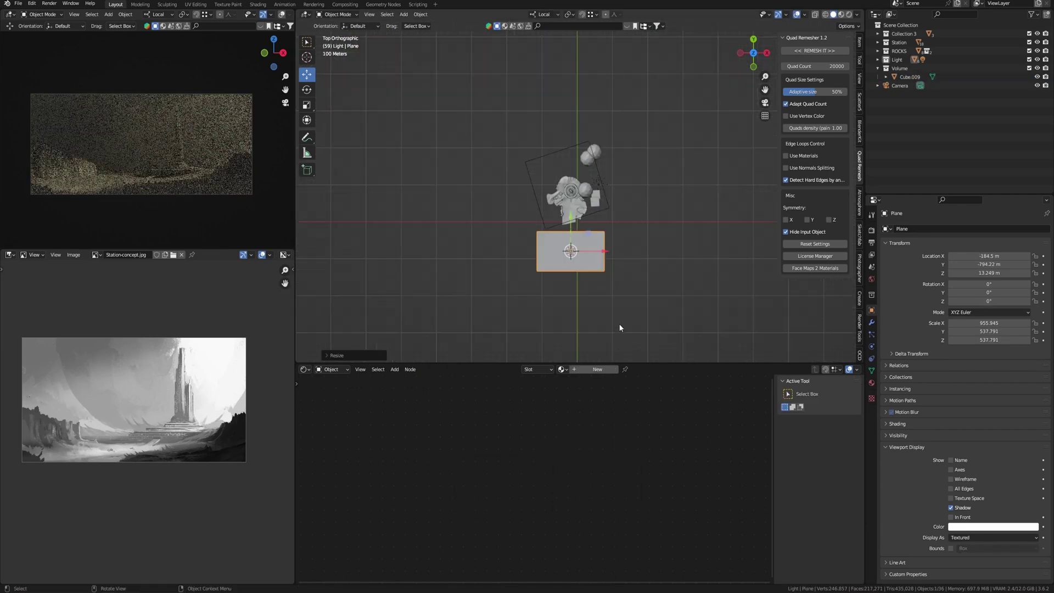
{"action": "key", "text": "r"}
{"action": "key", "text": "x"}
{"action": "key", "text": "9"}
{"action": "key", "text": "0"}
{"action": "key", "text": "Return"}
{"action": "key", "text": "r"}
{"action": "key", "text": "z"}
{"action": "key", "text": "2"}
{"action": "key", "text": "5"}
{"action": "key", "text": "Return"}
{"action": "scroll", "coordinate": [626, 248], "scroll_direction": "up", "scroll_amount": 2}
Step: Give the light plane a new Emission material with strength 0.1 and a peach colour
{"action": "key", "text": "g"}
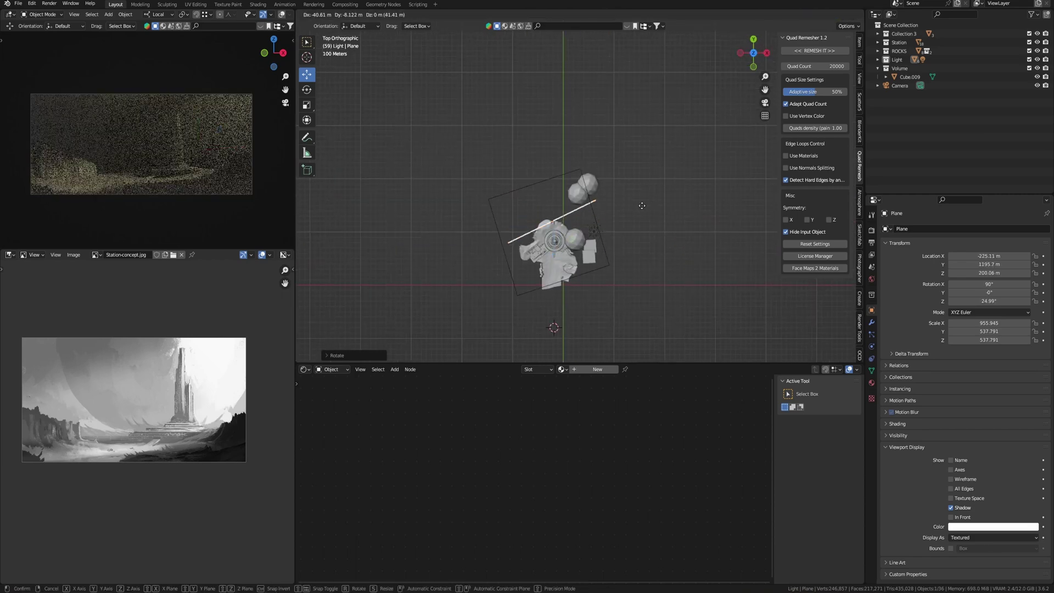
{"action": "left_click", "coordinate": [631, 206]}
{"action": "key", "text": "s"}
{"action": "left_click", "coordinate": [598, 369]}
{"action": "key", "text": "x"}
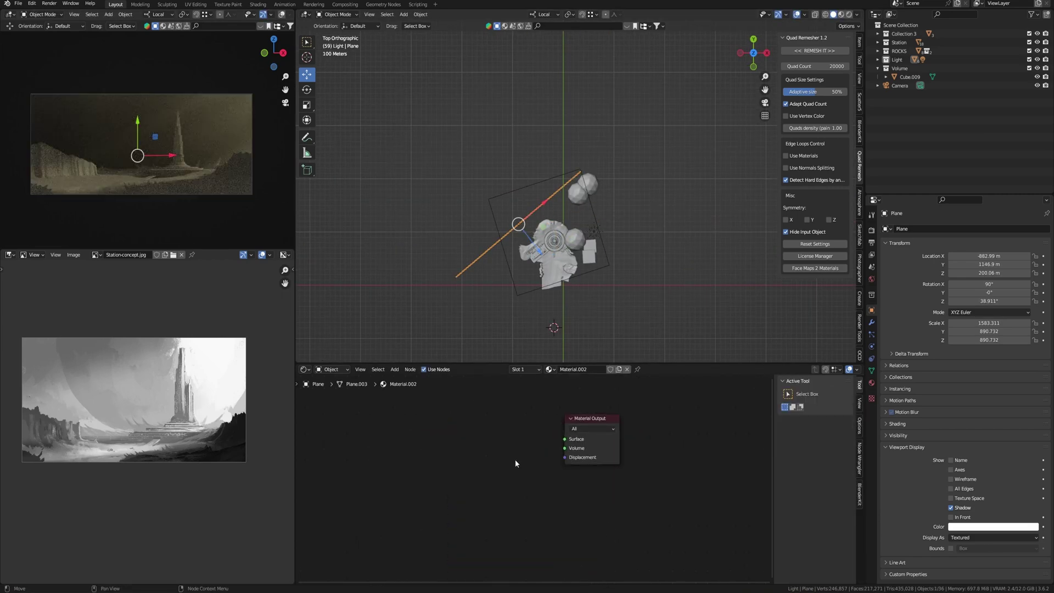
{"action": "type", "text": "emi"}
{"action": "key", "text": "Return"}
{"action": "left_click_drag", "start_coordinate": [537, 452], "coordinate": [565, 439]}
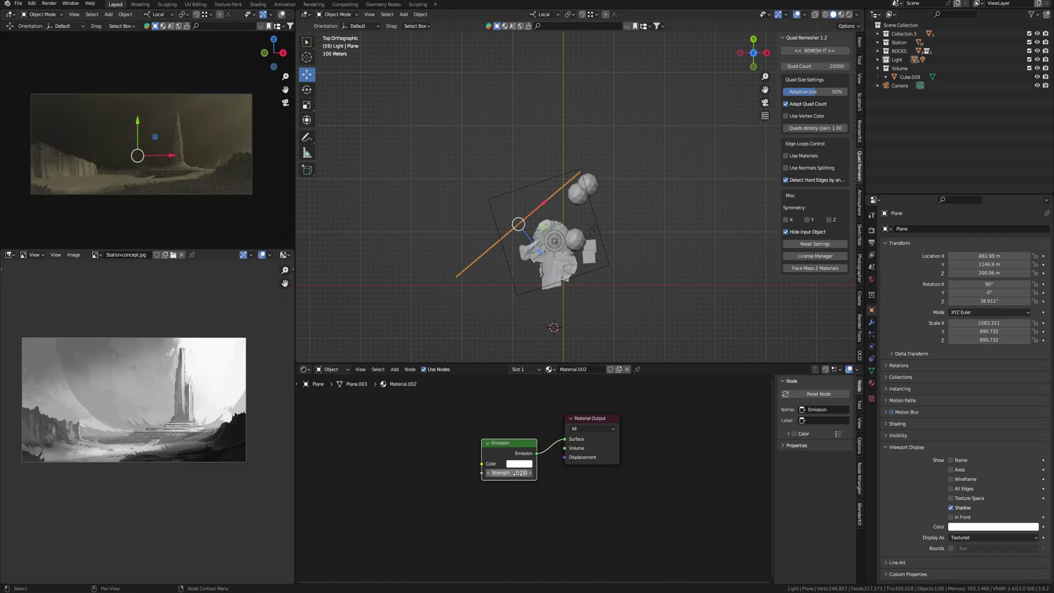
{"action": "key", "text": "Return"}
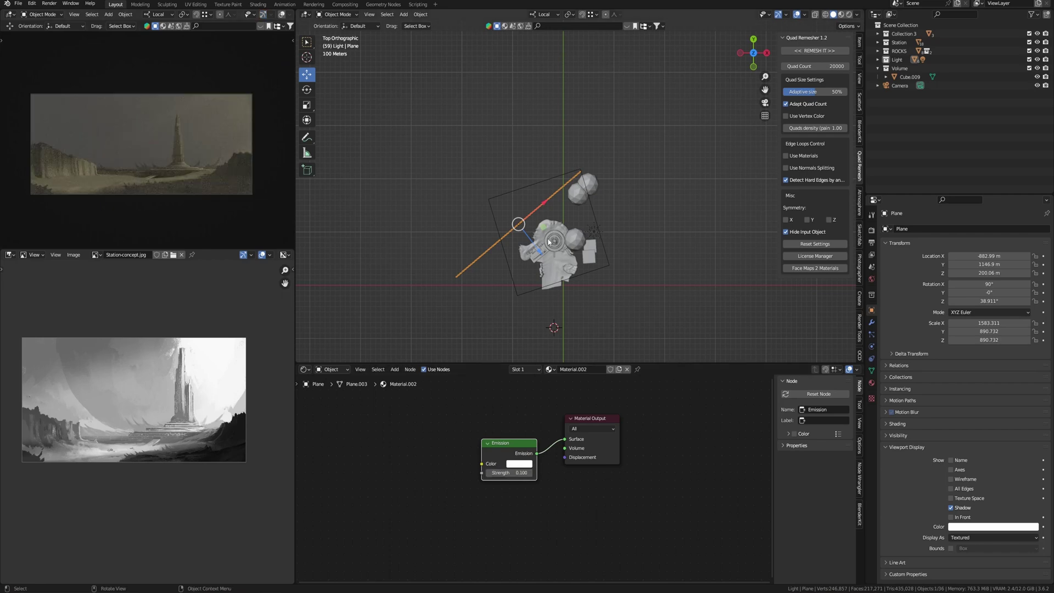
{"action": "left_click", "coordinate": [519, 463]}
{"action": "left_click", "coordinate": [527, 366]}
Step: Move the light plane in top view and check its glow in the full-screen render
{"action": "middle_click_drag", "start_coordinate": [544, 247], "coordinate": [548, 240]}
{"action": "key", "text": "grave"}
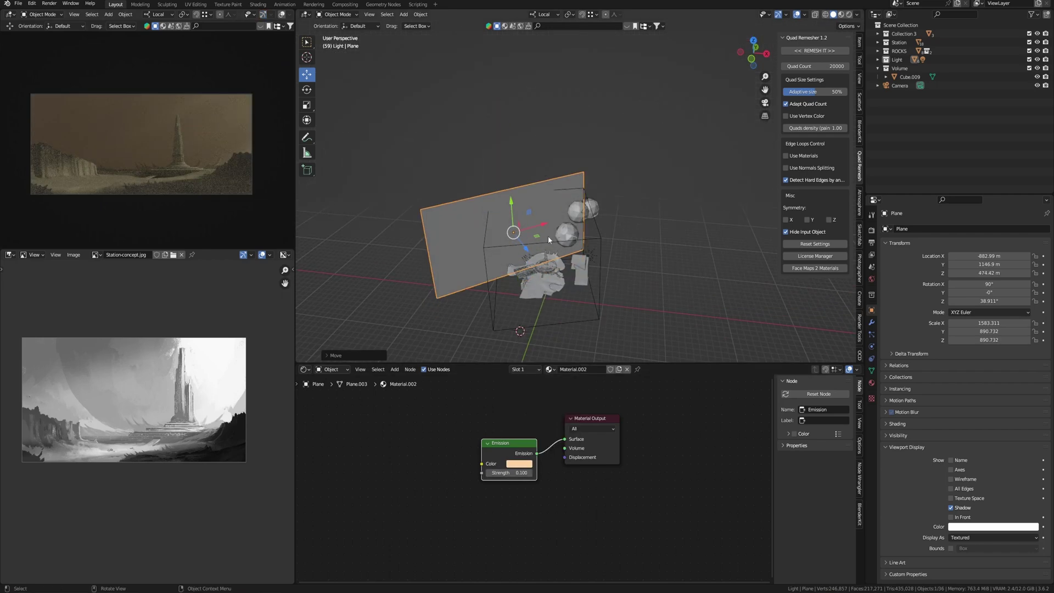
{"action": "left_click", "coordinate": [527, 148]}
{"action": "key", "text": "g"}
{"action": "left_click", "coordinate": [567, 219]}
{"action": "key", "text": "ctrl+space"}
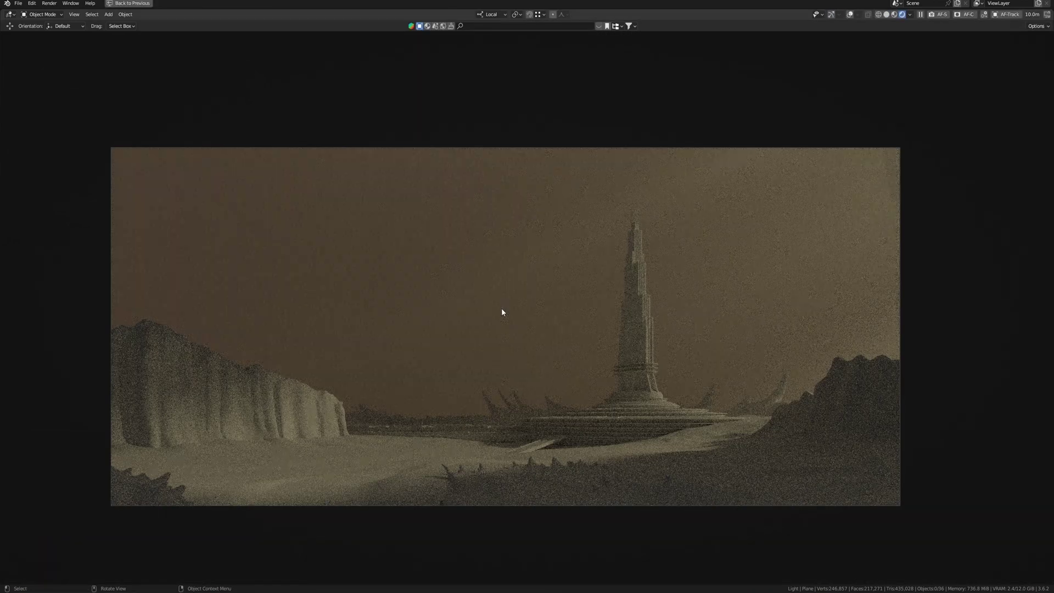
{"action": "key", "text": "ctrl+space"}
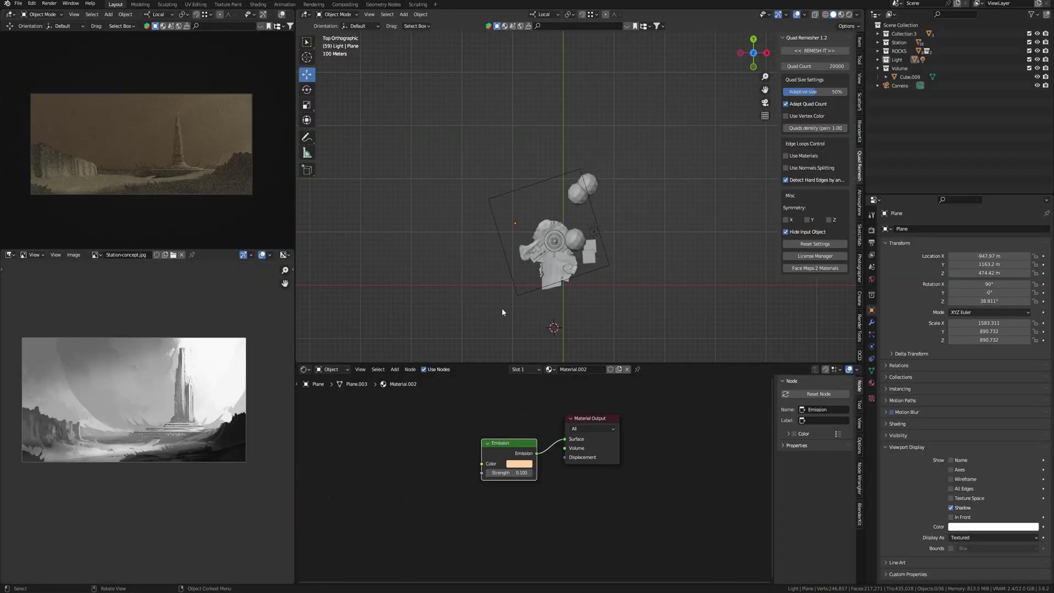
{"action": "left_click", "coordinate": [610, 223]}
Step: Reposition the fog box and move a light-blocking sphere vertically to a new height
{"action": "key", "text": "g"}
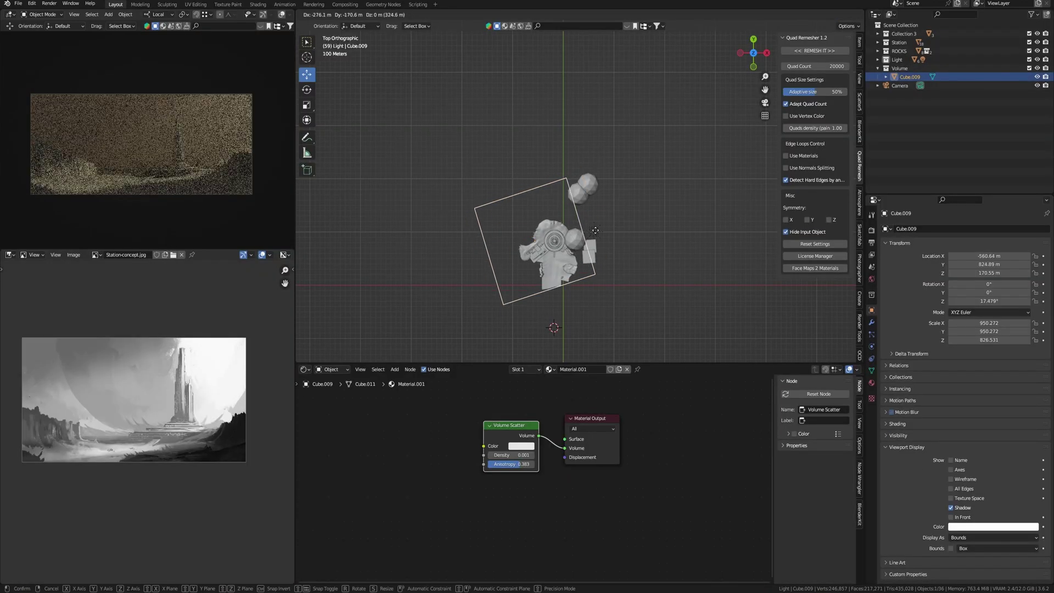
{"action": "left_click", "coordinate": [593, 228]}
{"action": "middle_click_drag", "start_coordinate": [593, 228], "coordinate": [576, 248]}
{"action": "left_click", "coordinate": [567, 216]}
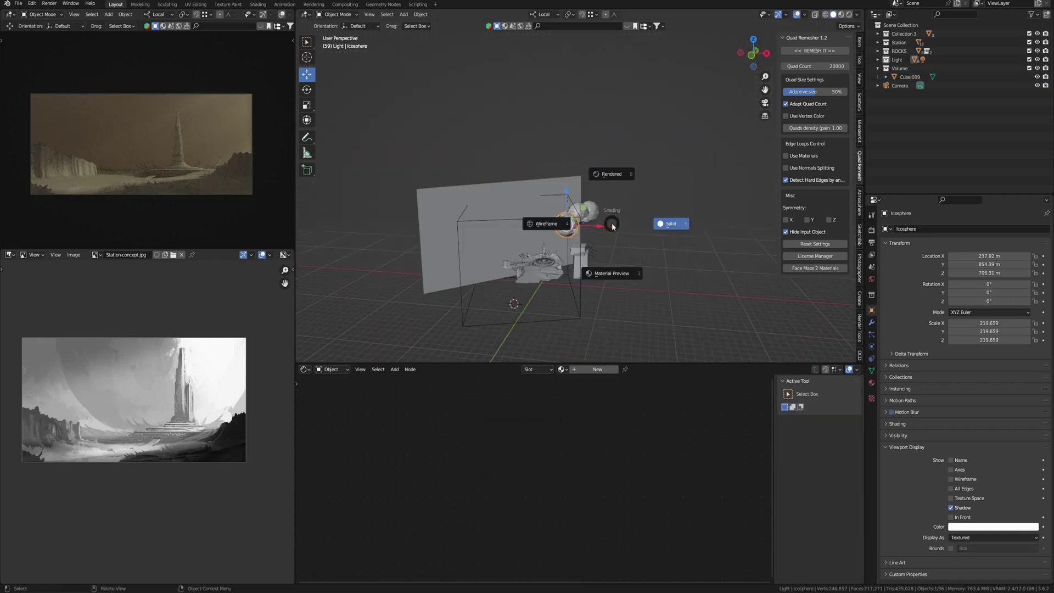
{"action": "key", "text": "g"}
{"action": "key", "text": "z"}
{"action": "key", "text": "z"}
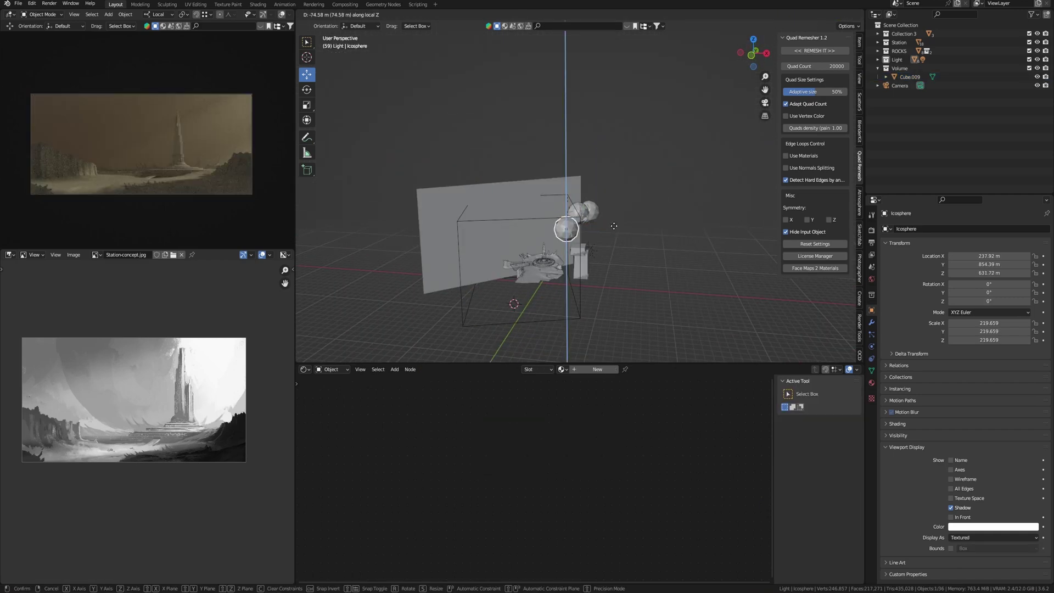
{"action": "left_click", "coordinate": [613, 226]}
Step: In top view, rotate the sun to a new angle and shift another blocking sphere
{"action": "key", "text": "KP_7"}
{"action": "left_click", "coordinate": [593, 231]}
{"action": "key", "text": "r"}
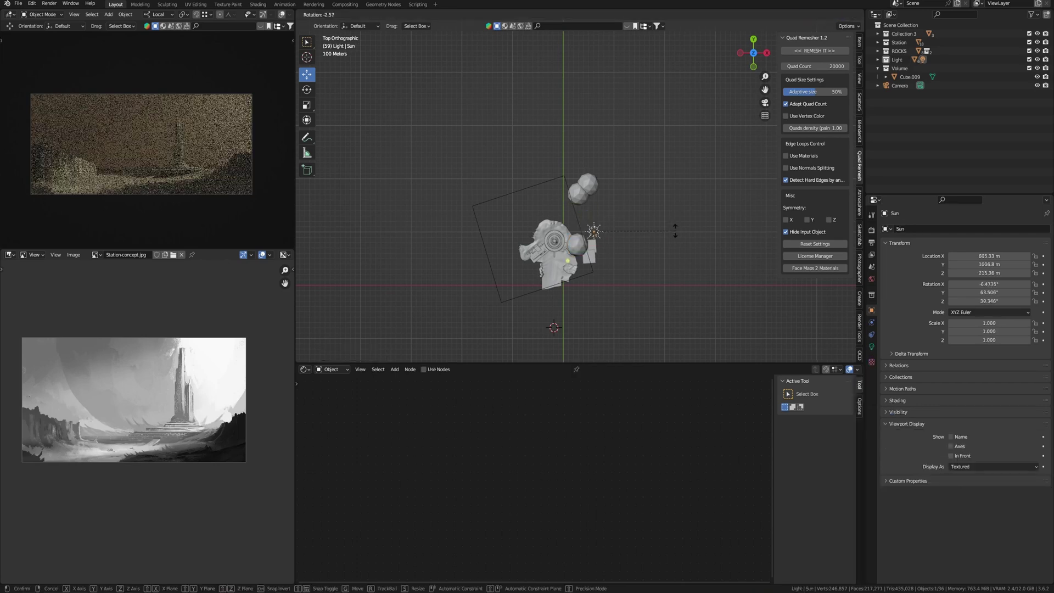
{"action": "left_click", "coordinate": [674, 229]}
{"action": "left_click", "coordinate": [570, 244]}
{"action": "key", "text": "g"}
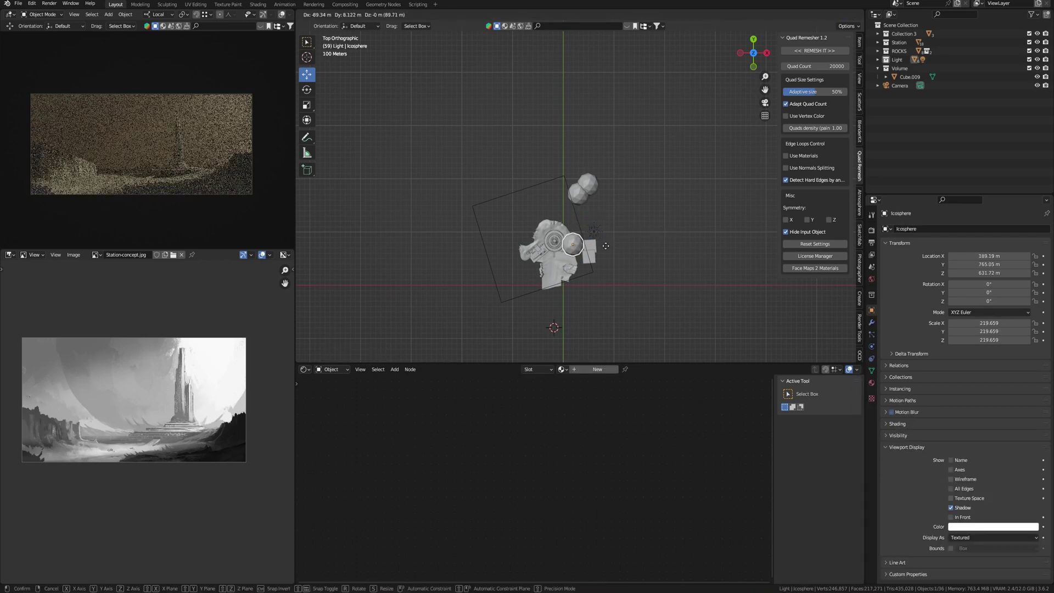
{"action": "left_click", "coordinate": [608, 244]}
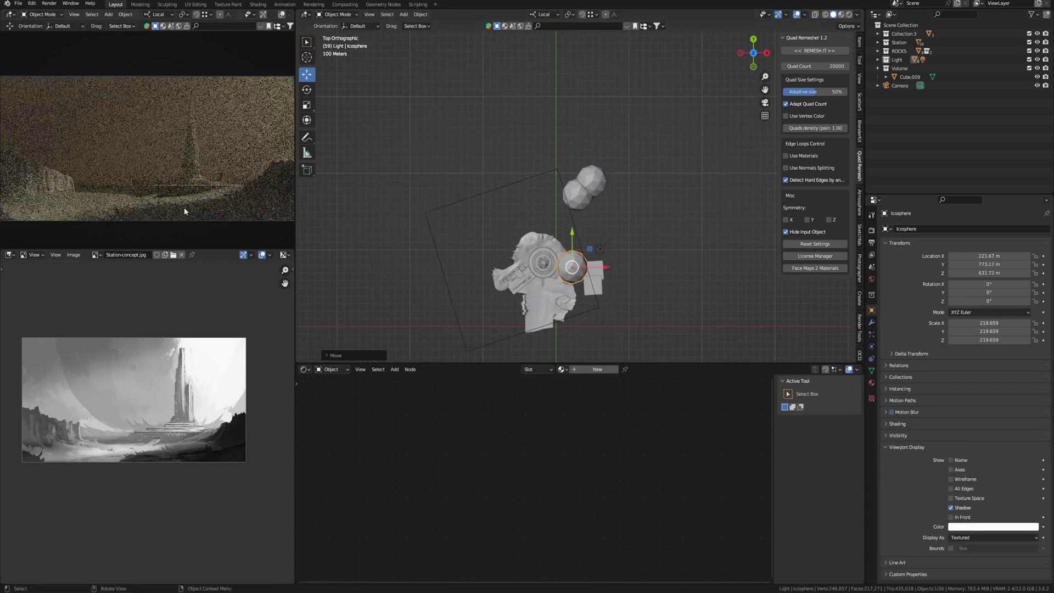
{"action": "scroll", "coordinate": [610, 256], "scroll_direction": "up", "scroll_amount": 2}
Step: Tint the volume fog box pale blue and preview the camera render full screen
{"action": "left_click", "coordinate": [601, 271]}
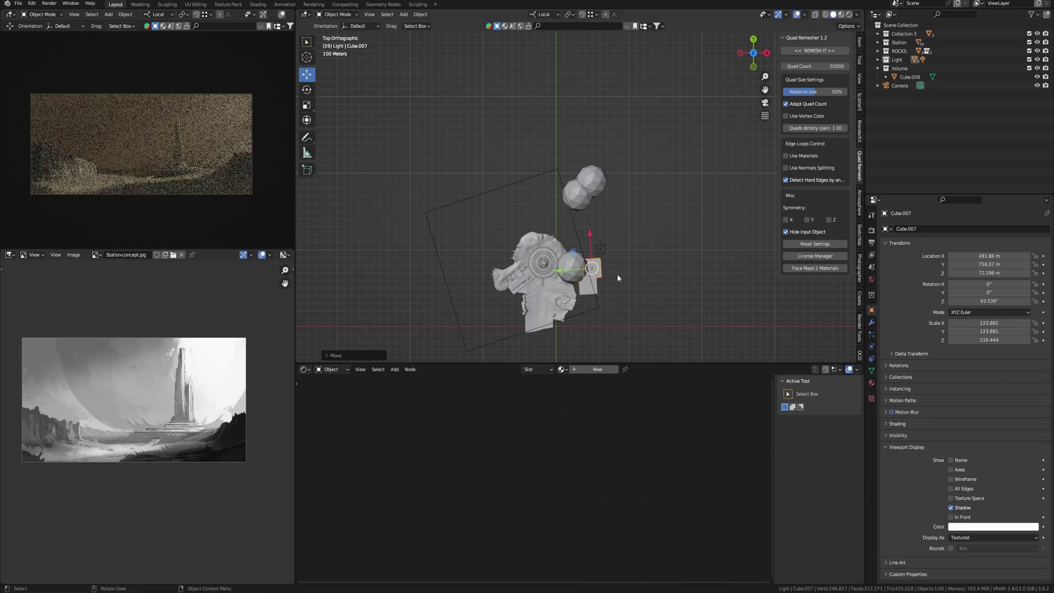
{"action": "left_click", "coordinate": [614, 271]}
{"action": "middle_click_drag", "start_coordinate": [614, 272], "coordinate": [551, 206]}
{"action": "left_click", "coordinate": [886, 59]}
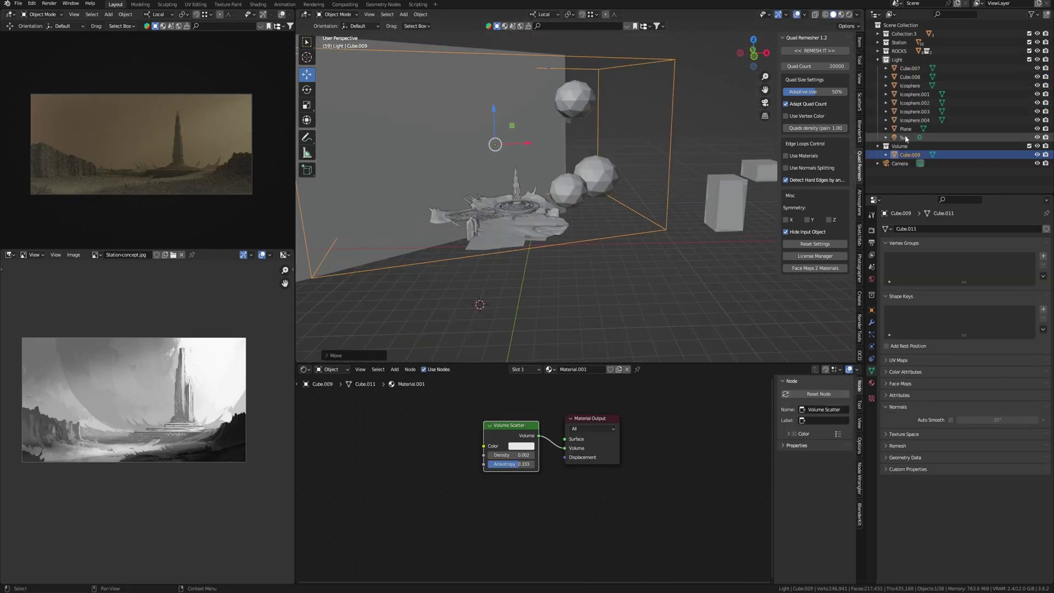
{"action": "left_click", "coordinate": [904, 137]}
{"action": "left_click", "coordinate": [670, 183]}
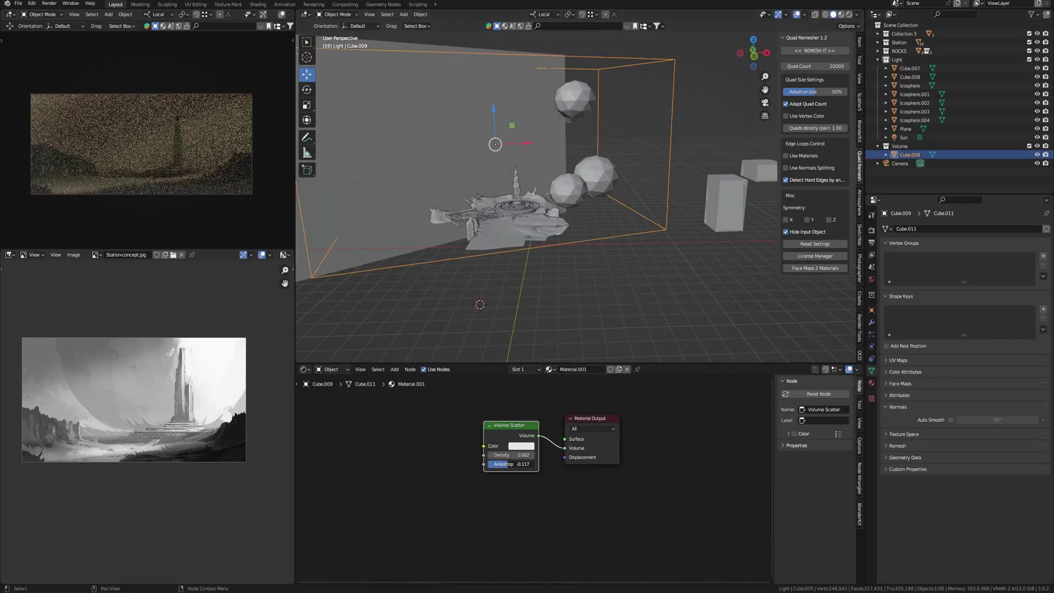
{"action": "left_click", "coordinate": [521, 446]}
{"action": "left_click_drag", "start_coordinate": [531, 365], "coordinate": [542, 356]}
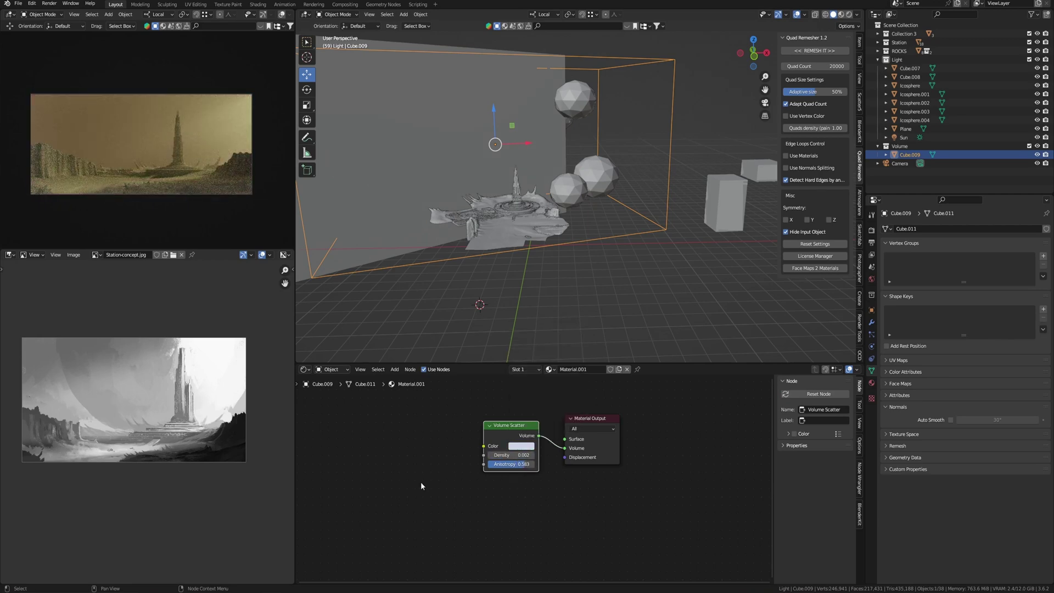
{"action": "key", "text": "ctrl+space"}
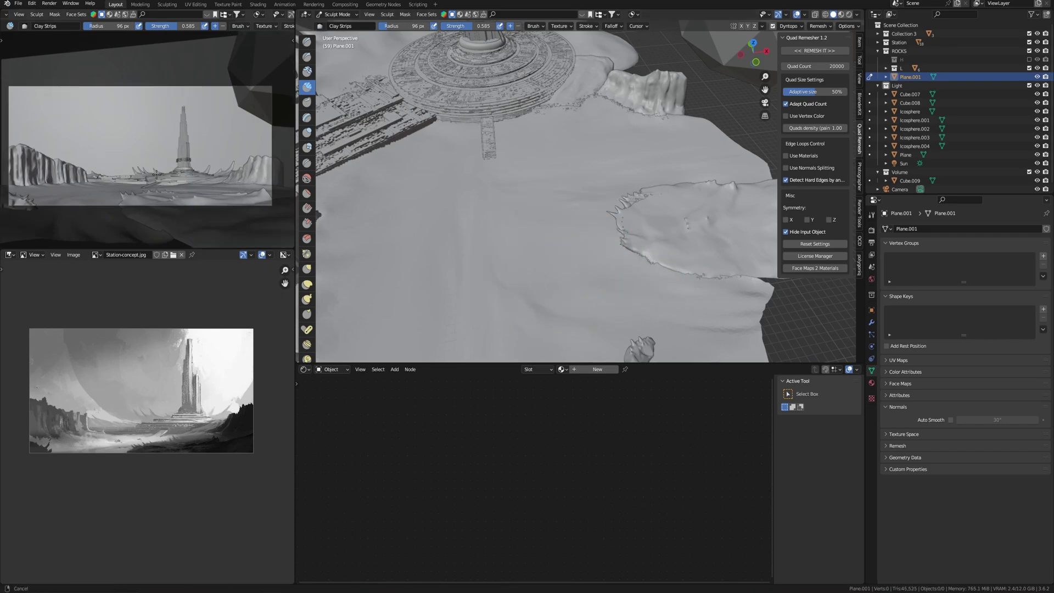
Step: Carve a groove down the foreground terrain with a 51 px Clay Strips brush
{"action": "middle_click_drag", "start_coordinate": [584, 334], "coordinate": [557, 240], "text": "shift"}
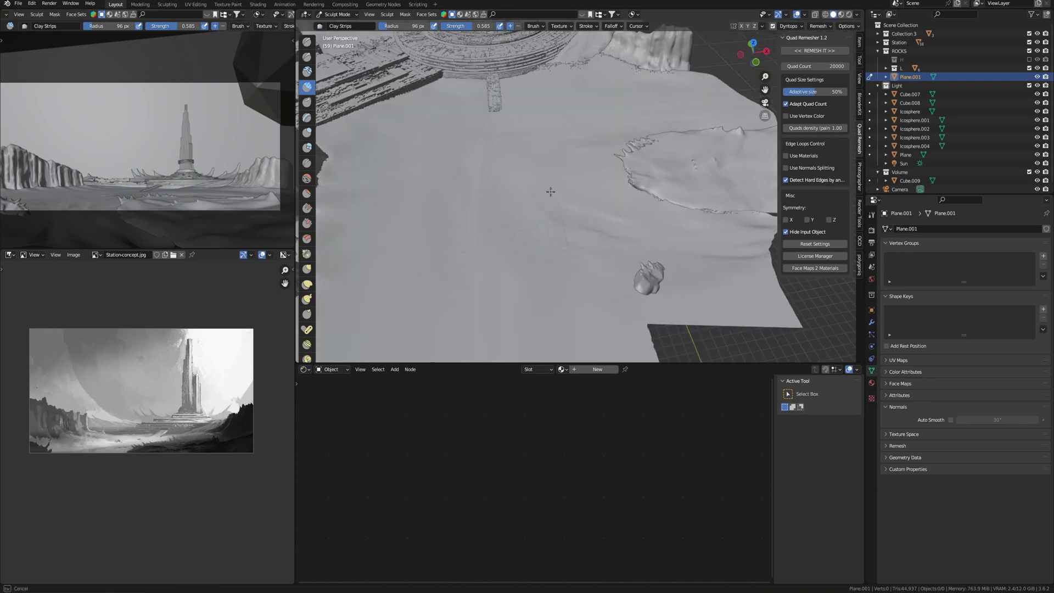
{"action": "key", "text": "f"}
{"action": "left_click", "coordinate": [483, 179]}
{"action": "left_click_drag", "start_coordinate": [489, 146], "coordinate": [488, 235], "text": "ctrl"}
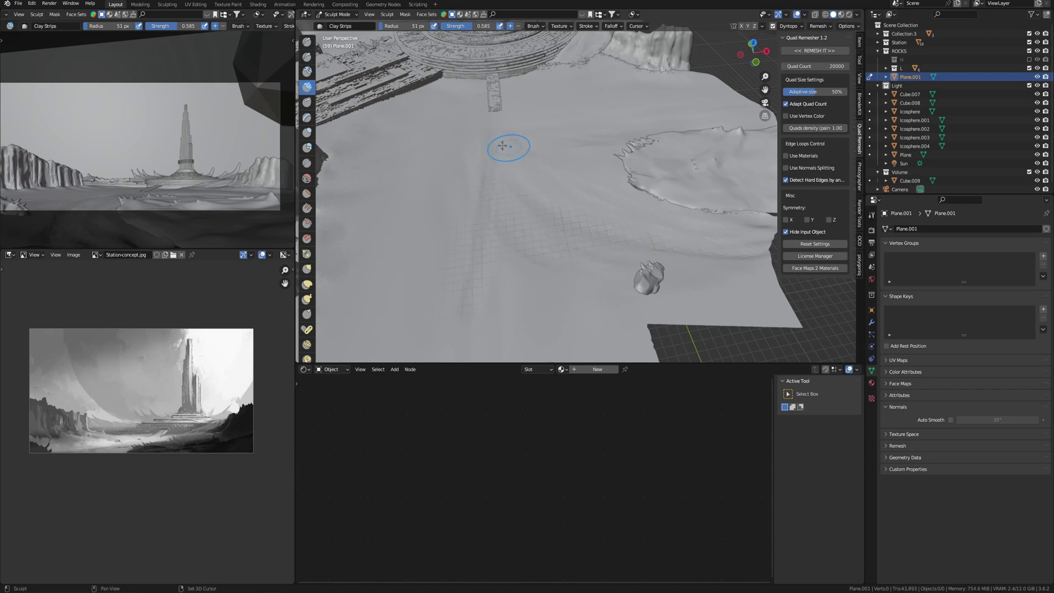
{"action": "middle_click_drag", "start_coordinate": [483, 135], "coordinate": [596, 193]}
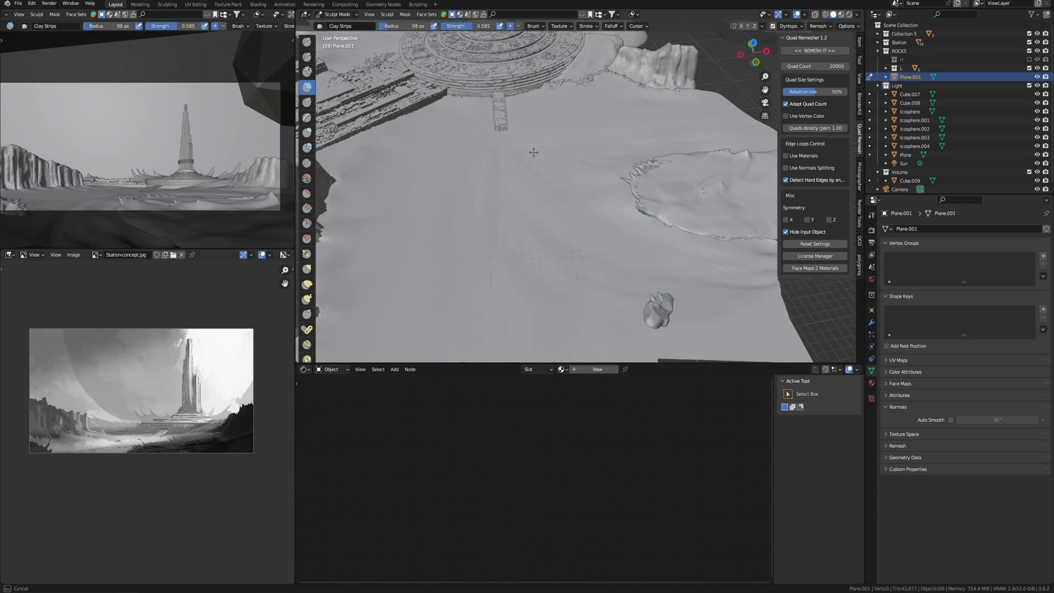
{"action": "middle_click_drag", "start_coordinate": [560, 146], "coordinate": [556, 223]}
{"action": "middle_click_drag", "start_coordinate": [594, 258], "coordinate": [577, 247]}
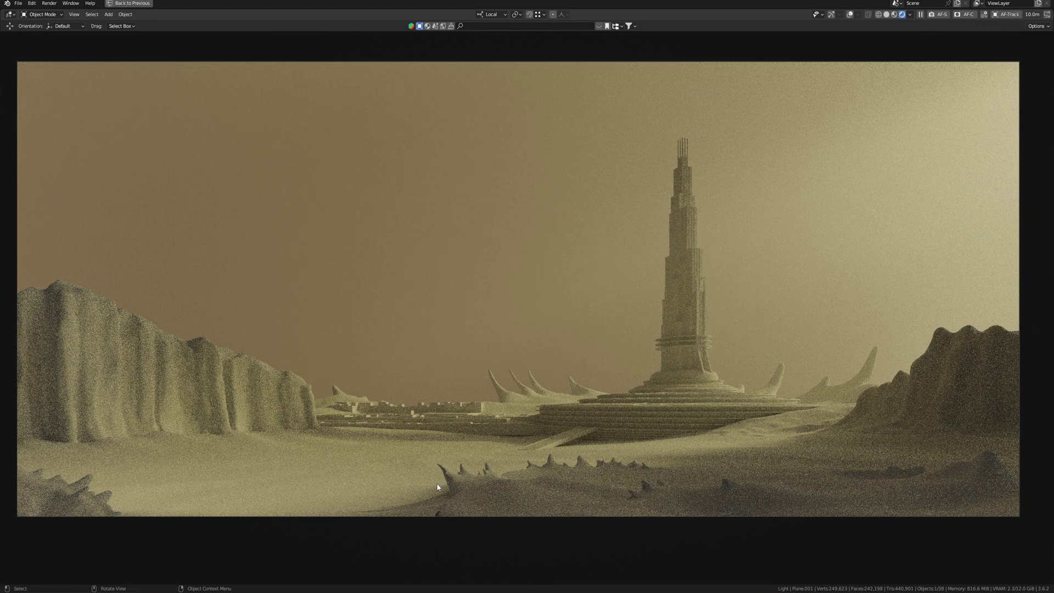
Step: Isolate the rocks, then frame and orbit the large cliff rock and another rock piece
{"action": "key", "text": "ctrl+space"}
{"action": "key", "text": "alt+z"}
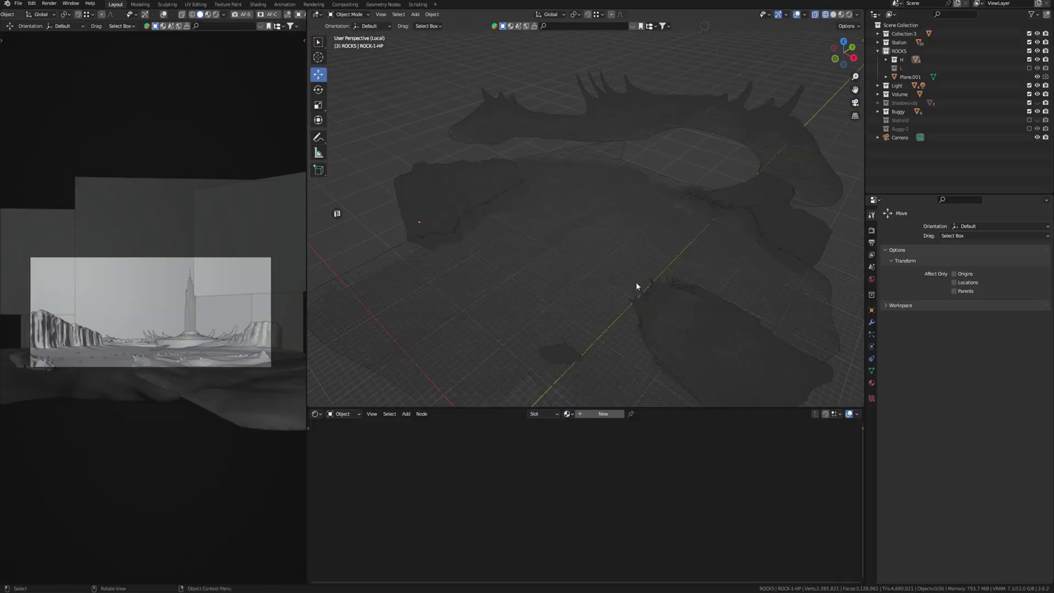
{"action": "left_click", "coordinate": [435, 188]}
{"action": "key", "text": "KP_Decimal"}
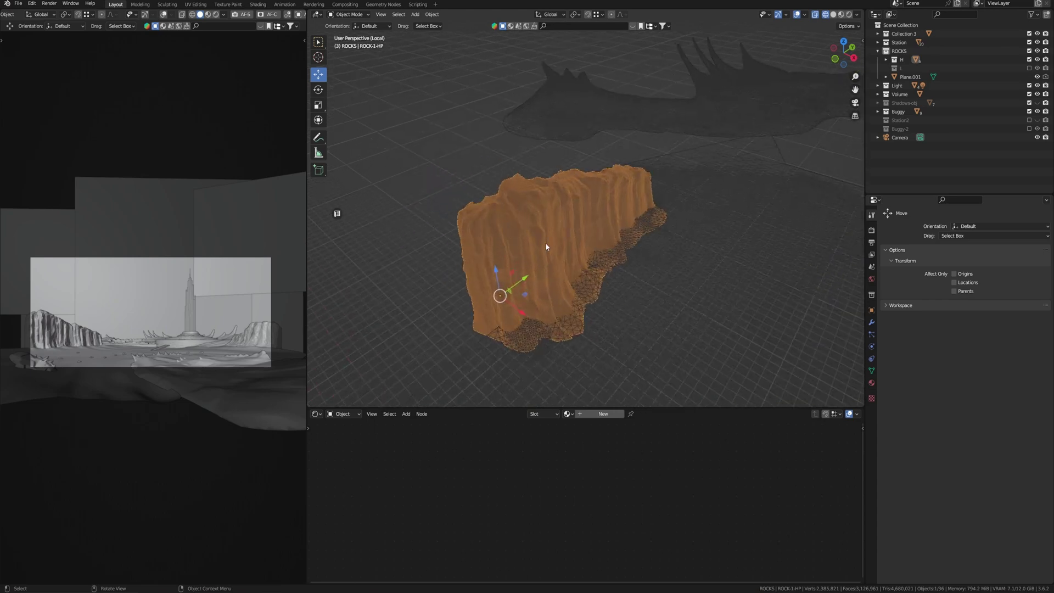
{"action": "scroll", "coordinate": [545, 246], "scroll_direction": "up", "scroll_amount": 4}
{"action": "mouse_move", "coordinate": [514, 231]}
{"action": "middle_mouse_down"}
{"action": "mouse_move", "coordinate": [469, 218]}
{"action": "mouse_move", "coordinate": [525, 219]}
{"action": "middle_mouse_up"}
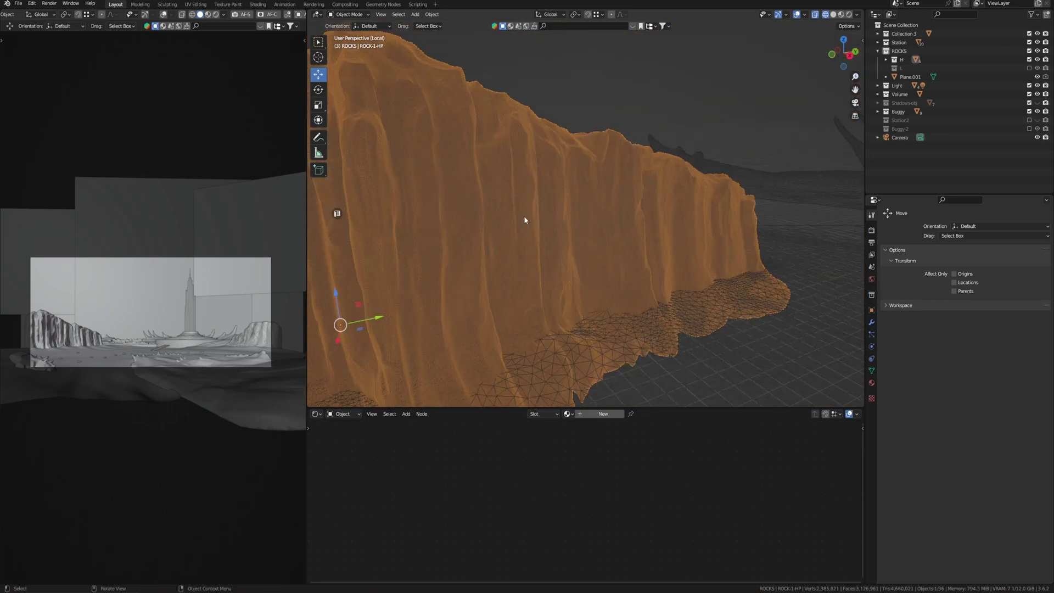
{"action": "scroll", "coordinate": [525, 216], "scroll_direction": "down", "scroll_amount": 6}
{"action": "mouse_move", "coordinate": [675, 252]}
{"action": "middle_mouse_down"}
{"action": "mouse_move", "coordinate": [530, 248]}
{"action": "mouse_move", "coordinate": [737, 272]}
{"action": "mouse_move", "coordinate": [636, 266]}
{"action": "mouse_move", "coordinate": [671, 237]}
{"action": "middle_mouse_up"}
{"action": "left_click", "coordinate": [760, 225]}
{"action": "key", "text": "grave"}
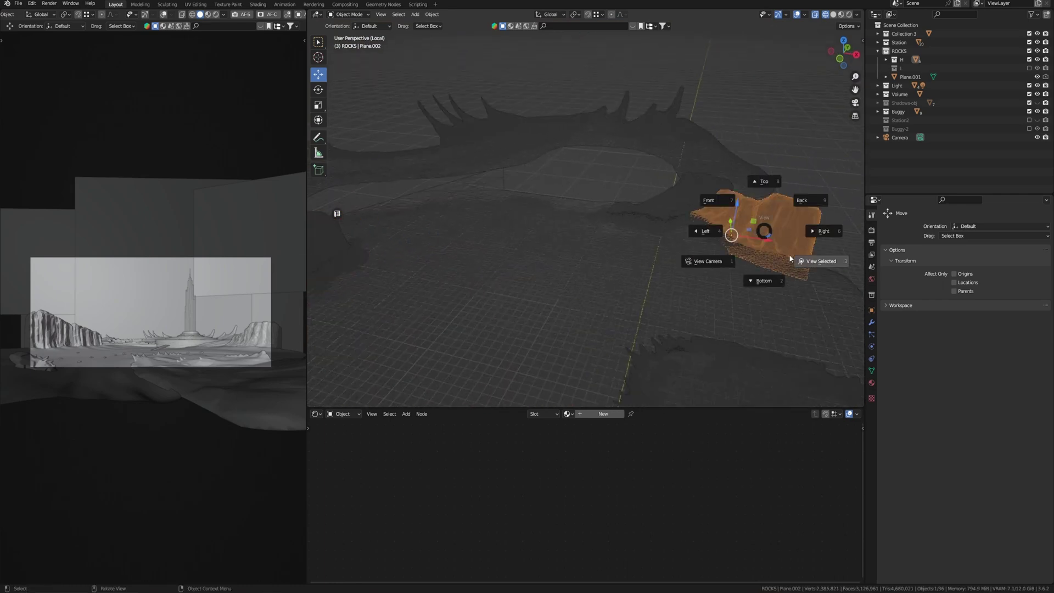
{"action": "left_click", "coordinate": [790, 255]}
{"action": "mouse_move", "coordinate": [655, 278]}
{"action": "middle_mouse_down"}
{"action": "mouse_move", "coordinate": [676, 277]}
{"action": "mouse_move", "coordinate": [653, 219]}
{"action": "middle_mouse_up"}
{"action": "scroll", "coordinate": [644, 206], "scroll_direction": "up", "scroll_amount": 3}
{"action": "scroll", "coordinate": [644, 205], "scroll_direction": "down", "scroll_amount": 2}
{"action": "scroll", "coordinate": [645, 206], "scroll_direction": "down", "scroll_amount": 3}
{"action": "scroll", "coordinate": [646, 206], "scroll_direction": "down", "scroll_amount": 2}
{"action": "scroll", "coordinate": [645, 206], "scroll_direction": "down", "scroll_amount": 2}
{"action": "scroll", "coordinate": [643, 210], "scroll_direction": "up", "scroll_amount": 3}
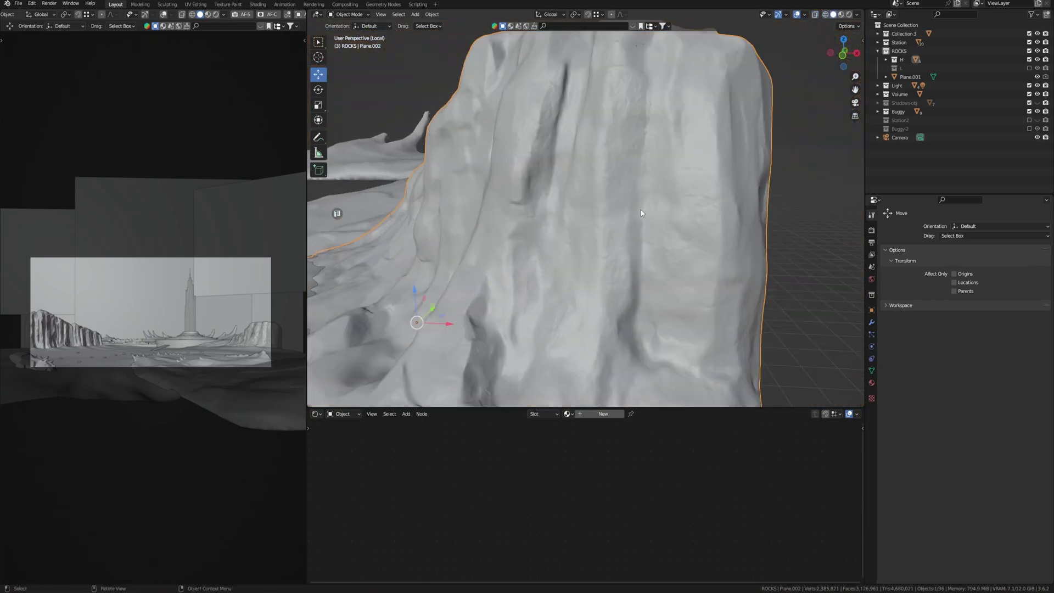
{"action": "scroll", "coordinate": [641, 209], "scroll_direction": "down", "scroll_amount": 2}
{"action": "scroll", "coordinate": [640, 210], "scroll_direction": "down", "scroll_amount": 2}
{"action": "middle_click_drag", "start_coordinate": [641, 211], "coordinate": [449, 298]}
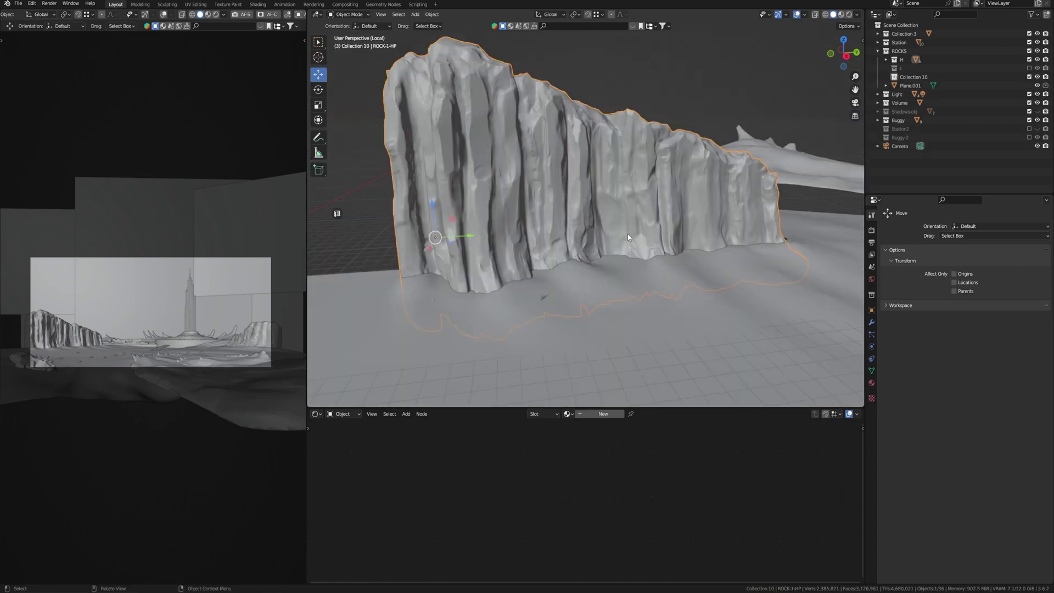
Step: Quad-remesh the cliff rock, then compare ROCK-1-HP and Retopo_ROCK-1-HP.001 by toggling their visibility
{"action": "key", "text": "n"}
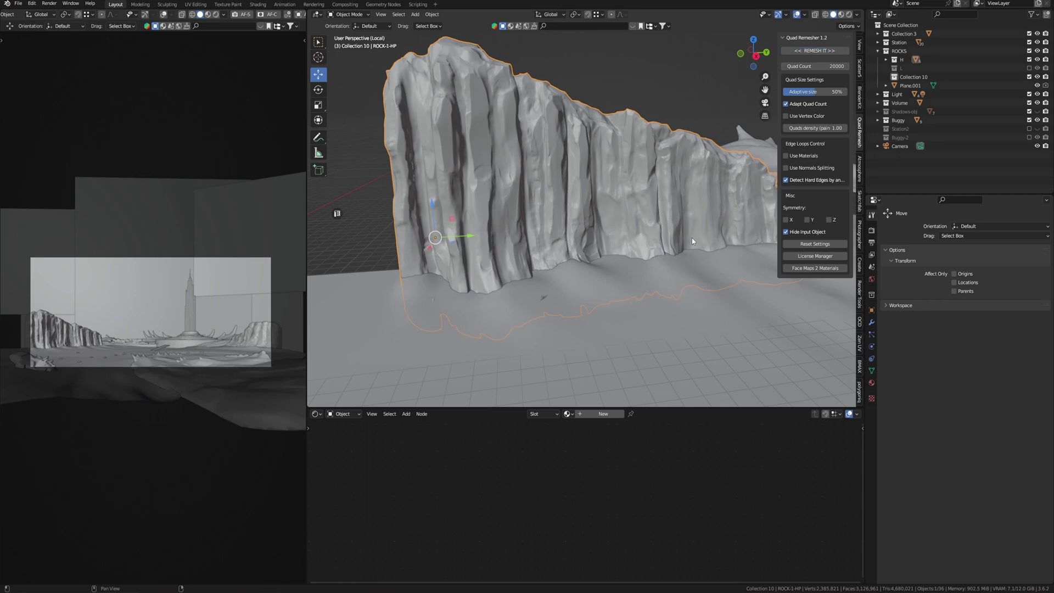
{"action": "scroll", "coordinate": [692, 238], "scroll_direction": "up", "scroll_amount": 3}
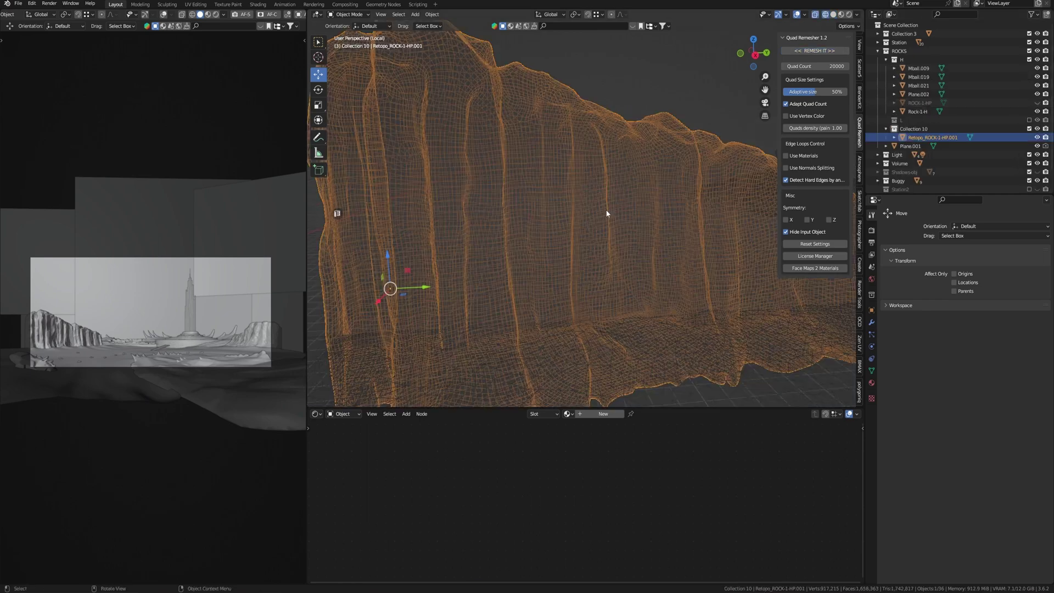
{"action": "mouse_move", "coordinate": [606, 213]}
{"action": "middle_mouse_down"}
{"action": "mouse_move", "coordinate": [615, 227]}
{"action": "mouse_move", "coordinate": [608, 221]}
{"action": "middle_mouse_up"}
{"action": "left_click", "coordinate": [1037, 137]}
{"action": "left_click", "coordinate": [1037, 104]}
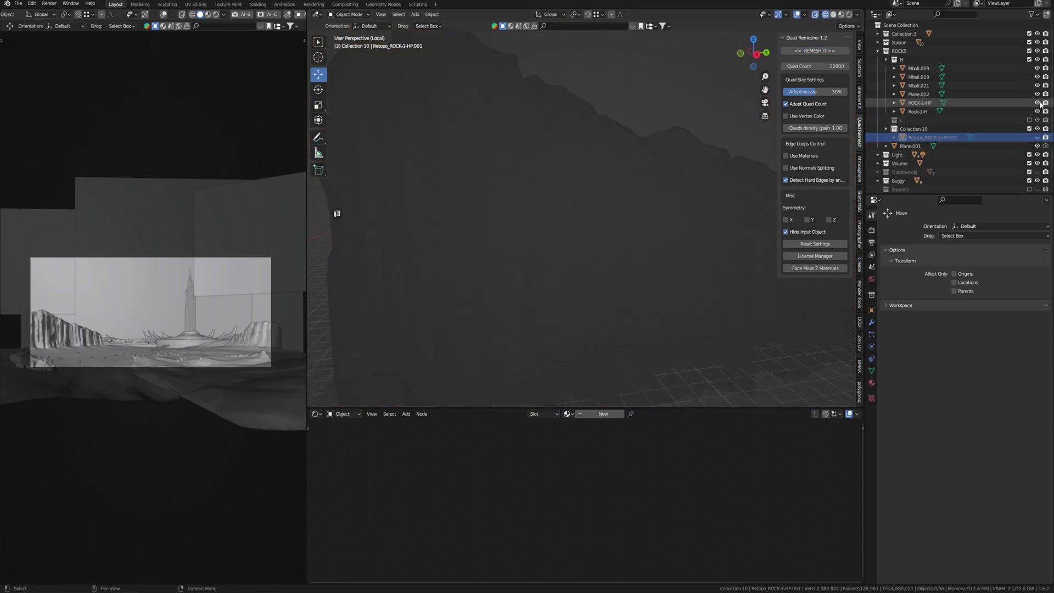
{"action": "left_click", "coordinate": [682, 203]}
{"action": "mouse_move", "coordinate": [676, 203]}
{"action": "middle_mouse_down"}
{"action": "mouse_move", "coordinate": [655, 213]}
{"action": "mouse_move", "coordinate": [680, 213]}
{"action": "middle_mouse_up"}
{"action": "left_click", "coordinate": [1036, 103]}
{"action": "left_click", "coordinate": [1037, 138]}
{"action": "left_click", "coordinate": [654, 217]}
{"action": "mouse_move", "coordinate": [655, 218]}
{"action": "middle_mouse_down"}
{"action": "mouse_move", "coordinate": [583, 230]}
{"action": "mouse_move", "coordinate": [676, 257]}
{"action": "mouse_move", "coordinate": [666, 270]}
{"action": "mouse_move", "coordinate": [622, 161]}
{"action": "middle_mouse_up"}
Step: Unwrap the remeshed rock with Smart UV Project in Edit Mode
{"action": "key", "text": "shift+z"}
{"action": "key", "text": "Tab"}
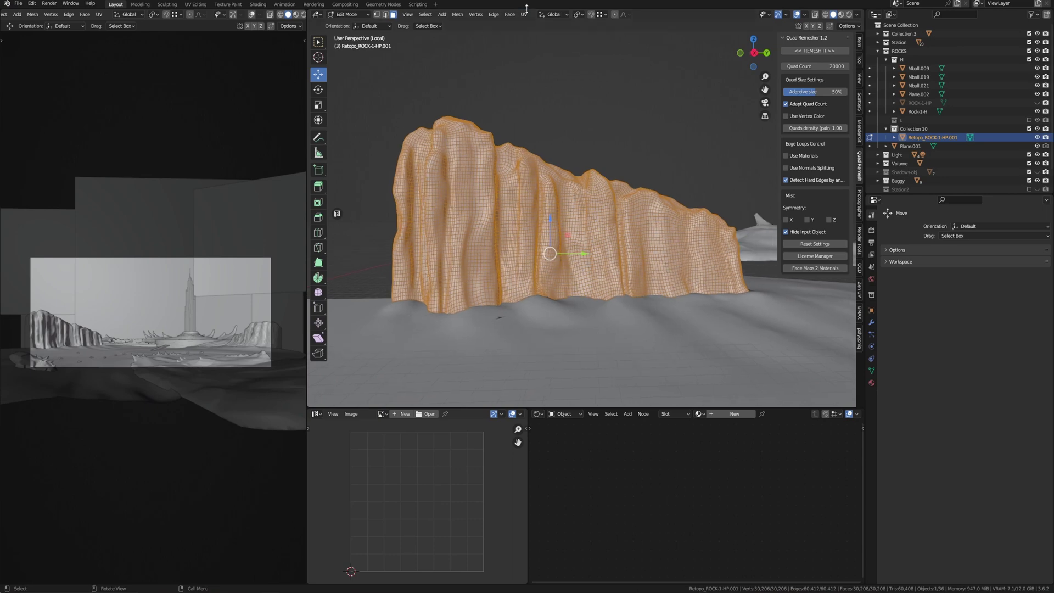
{"action": "left_click", "coordinate": [524, 14]}
{"action": "left_click", "coordinate": [548, 38]}
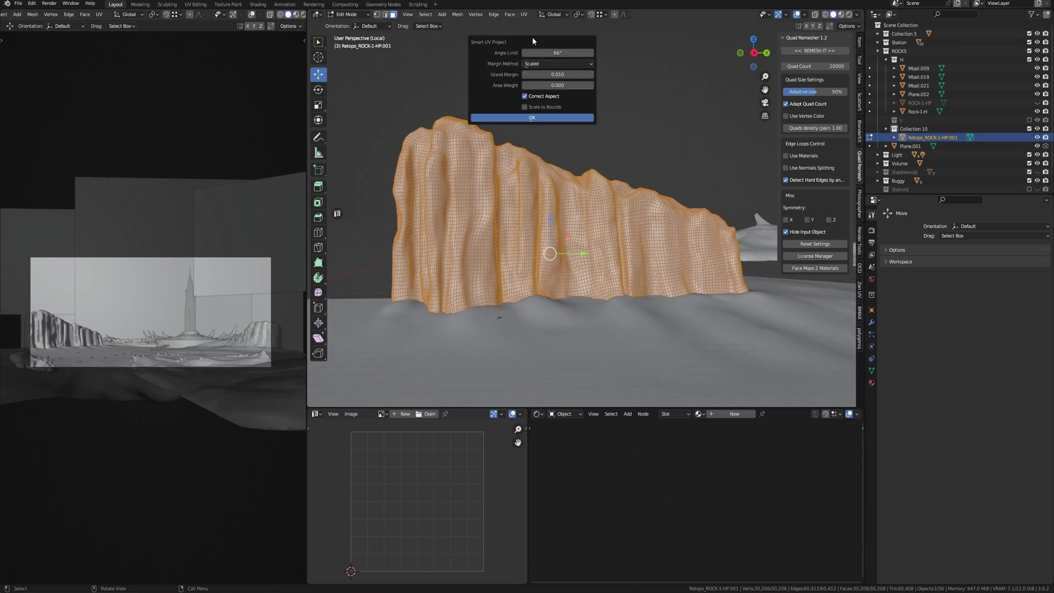
{"action": "left_click", "coordinate": [535, 119]}
{"action": "scroll", "coordinate": [453, 516], "scroll_direction": "up", "scroll_amount": 4}
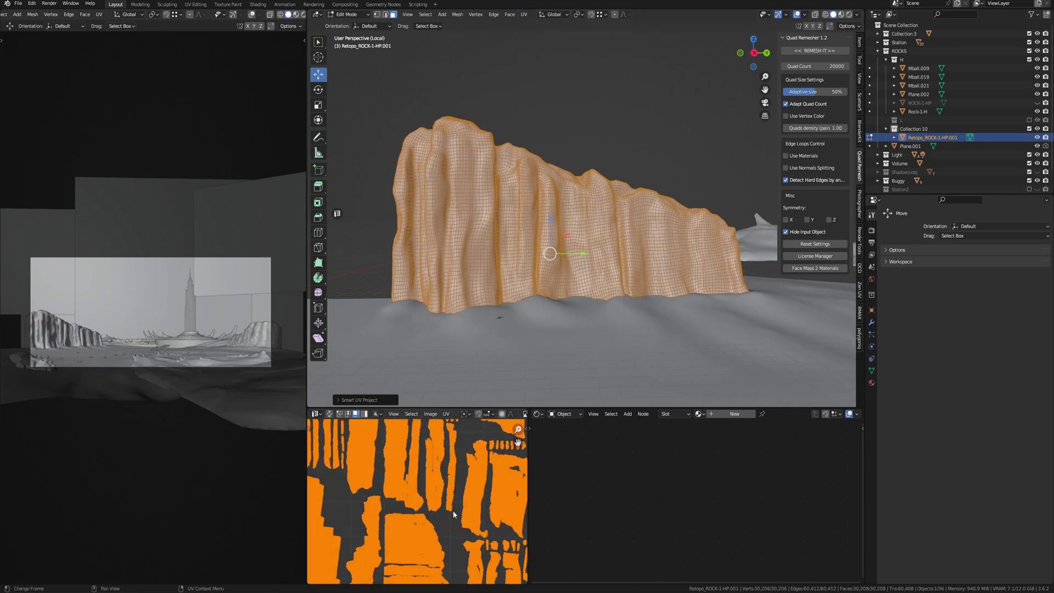
{"action": "scroll", "coordinate": [453, 510], "scroll_direction": "down", "scroll_amount": 4}
{"action": "key", "text": "Tab"}
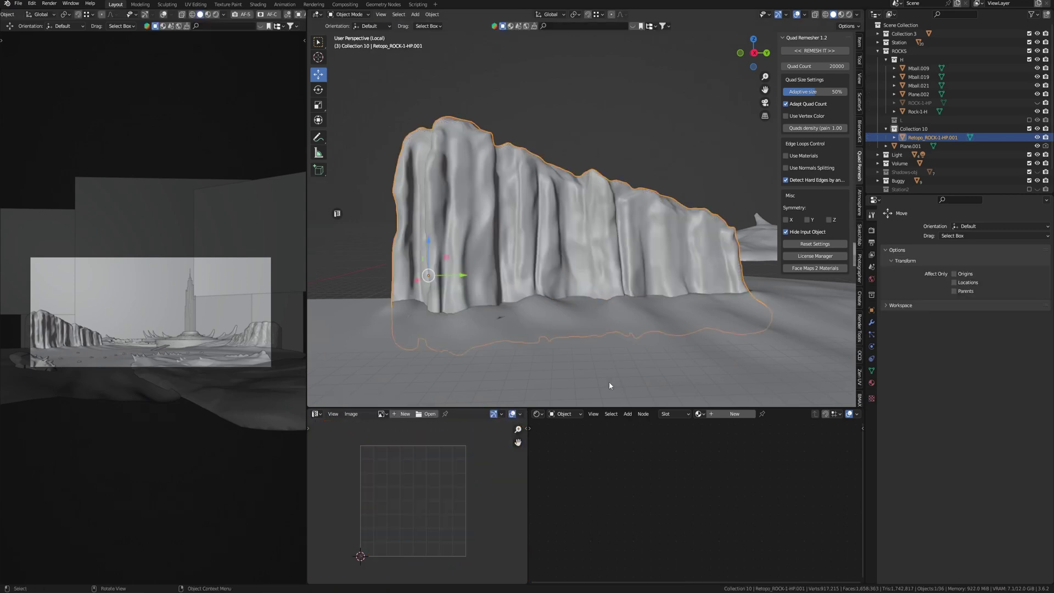
Step: Add a material with a 4096 px Non-Color Image Texture named 'Normal'
{"action": "left_click", "coordinate": [735, 414]}
{"action": "key", "text": "shift+a"}
{"action": "left_click", "coordinate": [642, 527]}
{"action": "left_click", "coordinate": [633, 517]}
{"action": "type", "text": "Normal"}
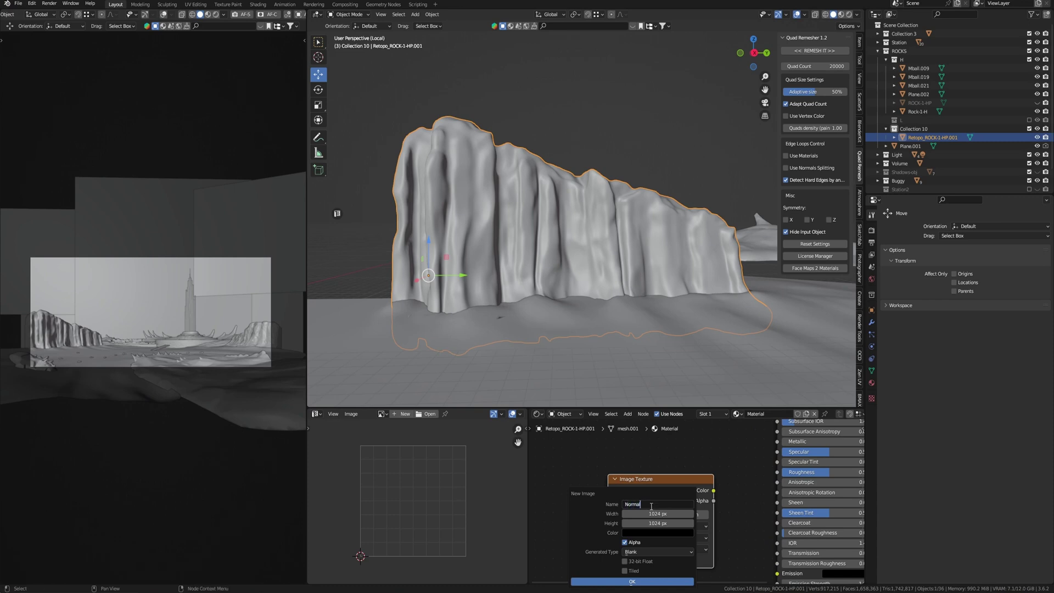
{"action": "key", "text": "Return"}
{"action": "left_click", "coordinate": [653, 514]}
{"action": "key", "text": "Return"}
{"action": "left_click", "coordinate": [636, 582]}
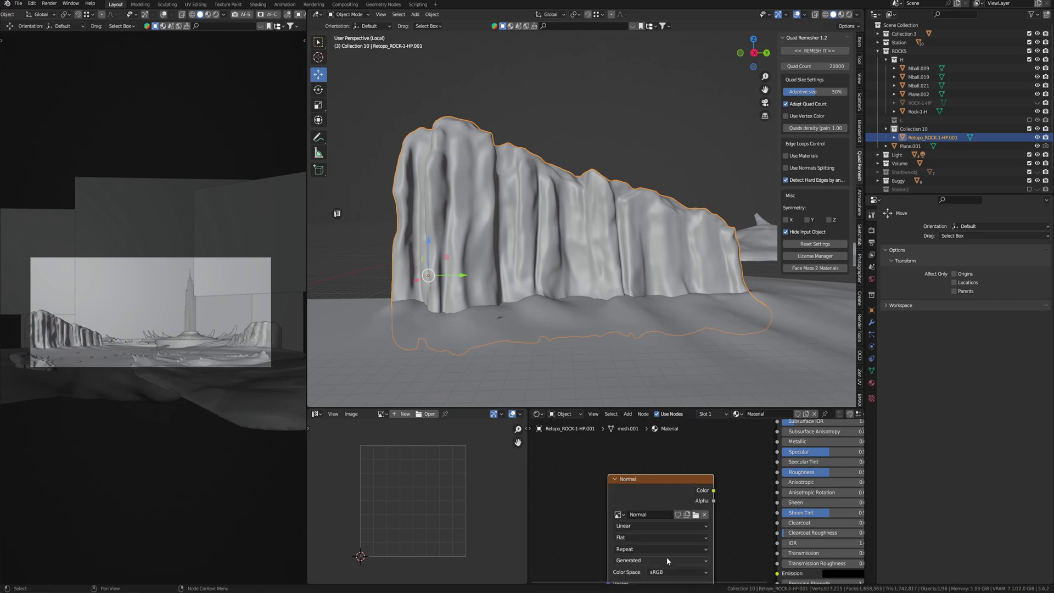
{"action": "scroll", "coordinate": [663, 515], "scroll_direction": "down", "scroll_amount": 2, "text": "shift"}
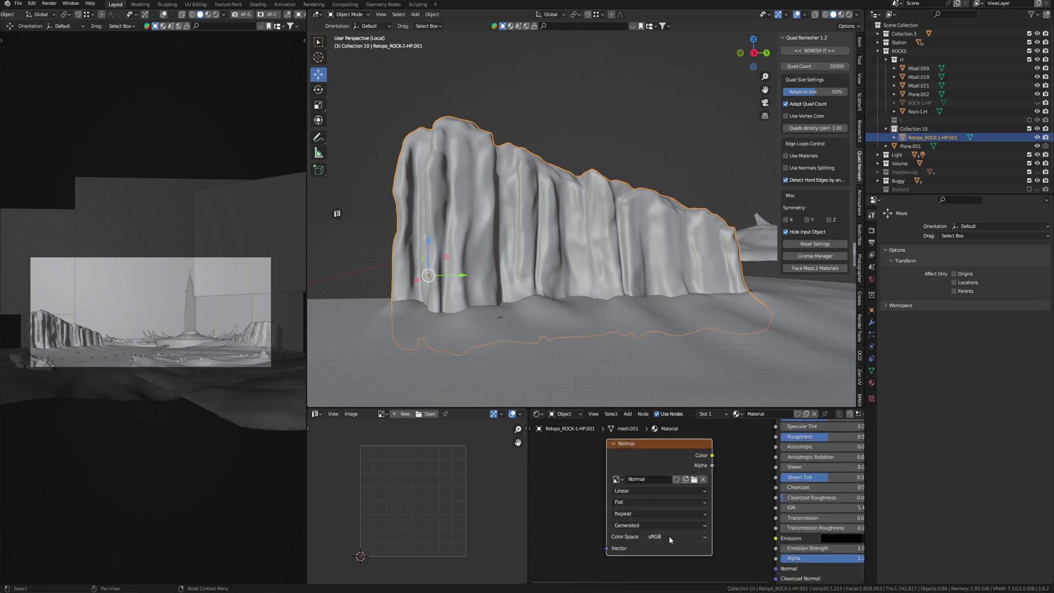
{"action": "left_click", "coordinate": [669, 536]}
{"action": "left_click", "coordinate": [675, 474]}
Step: Bake a Normal map from the high-poly rock onto the retopo using Selected to Active
{"action": "middle_click_drag", "start_coordinate": [634, 330], "coordinate": [619, 263]}
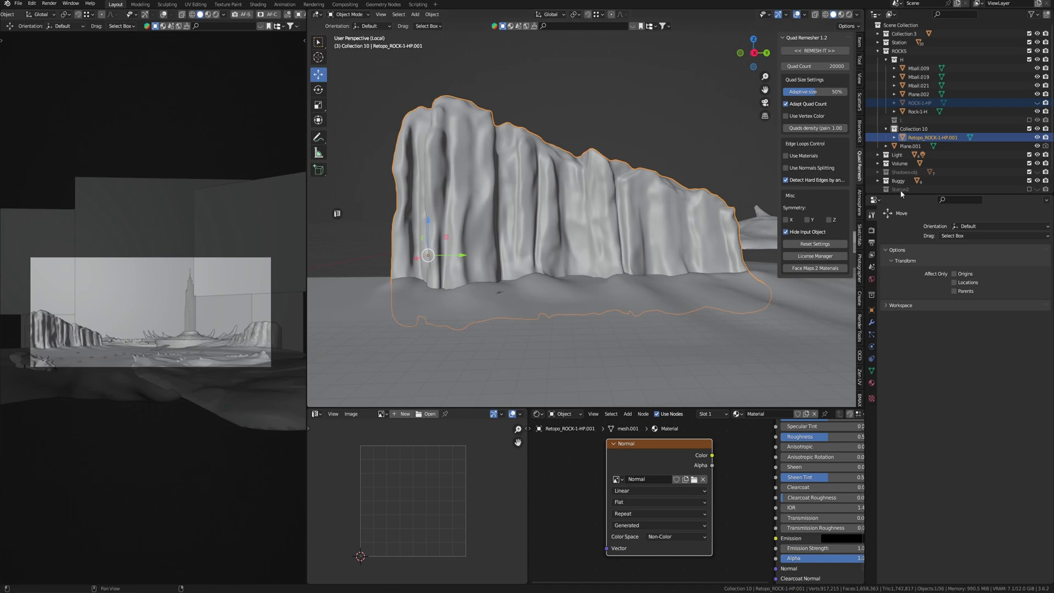
{"action": "left_click", "coordinate": [1037, 102]}
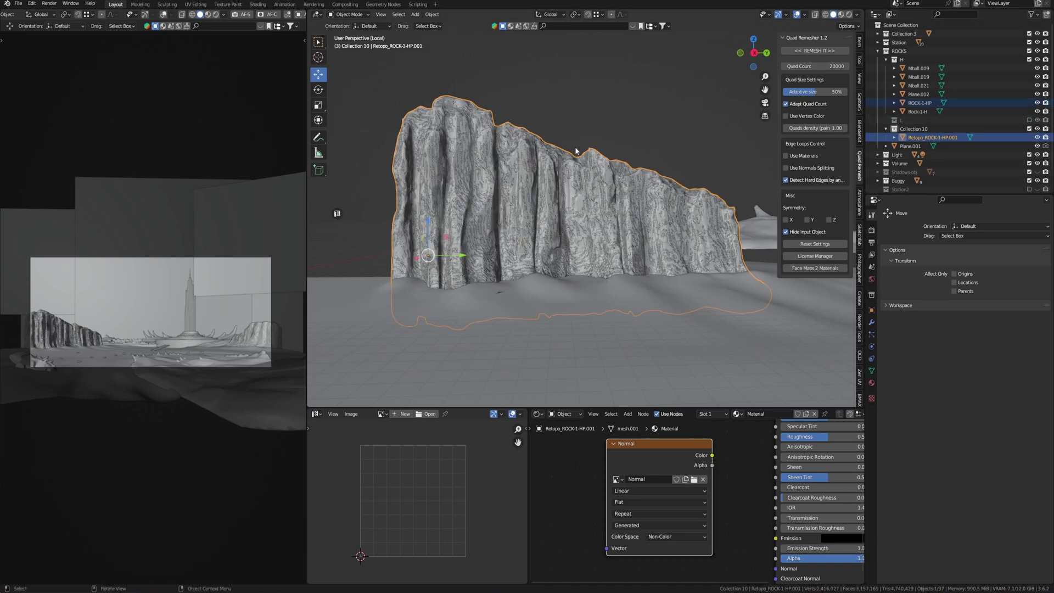
{"action": "left_click_drag", "start_coordinate": [582, 103], "coordinate": [414, 185]}
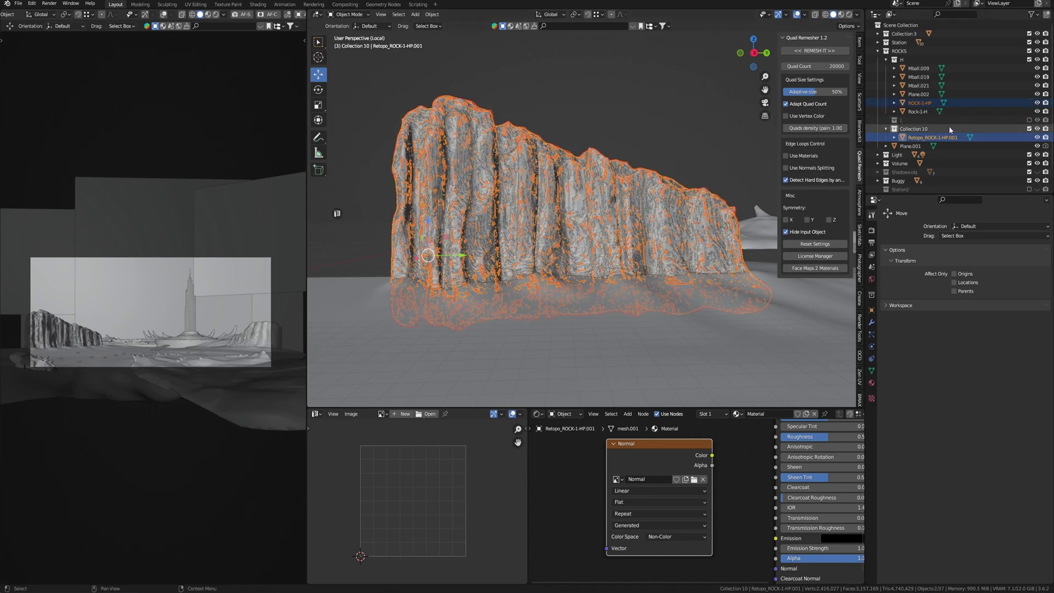
{"action": "left_click", "coordinate": [873, 231]}
{"action": "left_click", "coordinate": [984, 229]}
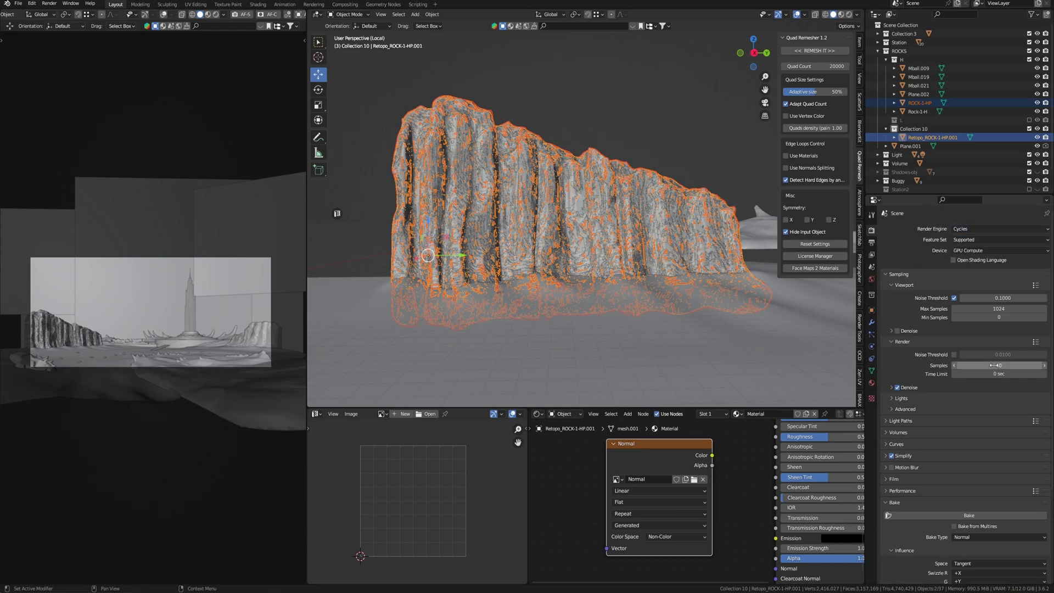
{"action": "scroll", "coordinate": [995, 365], "scroll_direction": "down", "scroll_amount": 3}
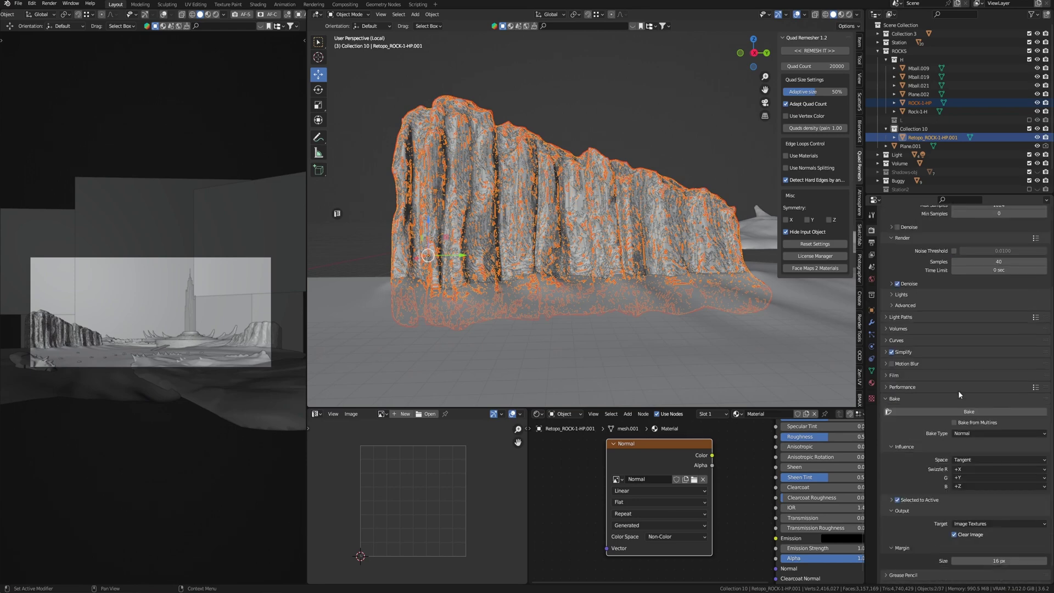
{"action": "scroll", "coordinate": [958, 392], "scroll_direction": "down", "scroll_amount": 2}
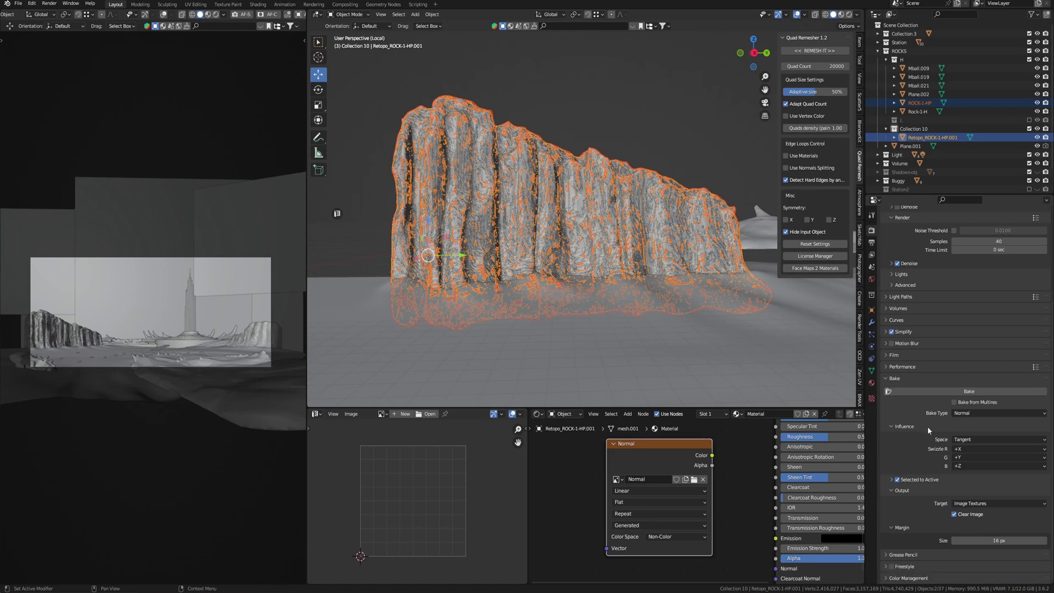
{"action": "left_click", "coordinate": [977, 412]}
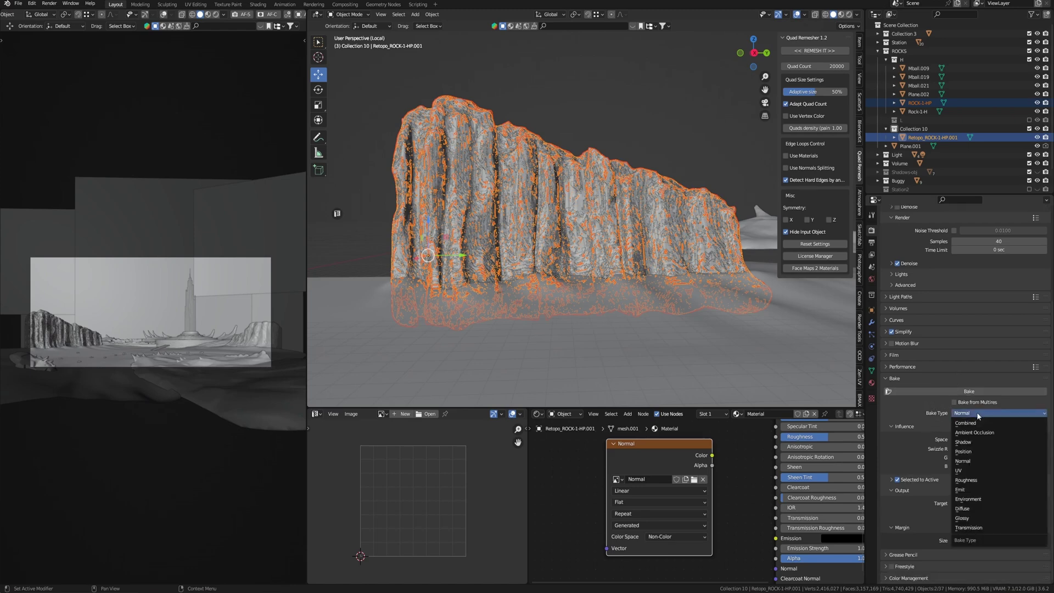
{"action": "left_click", "coordinate": [972, 462]}
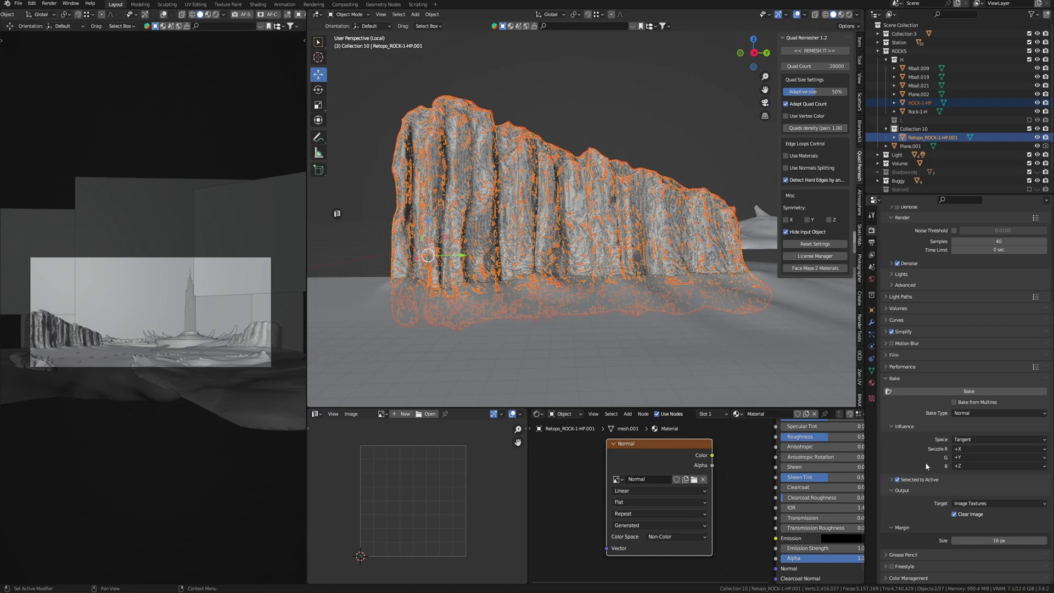
{"action": "left_click", "coordinate": [892, 479]}
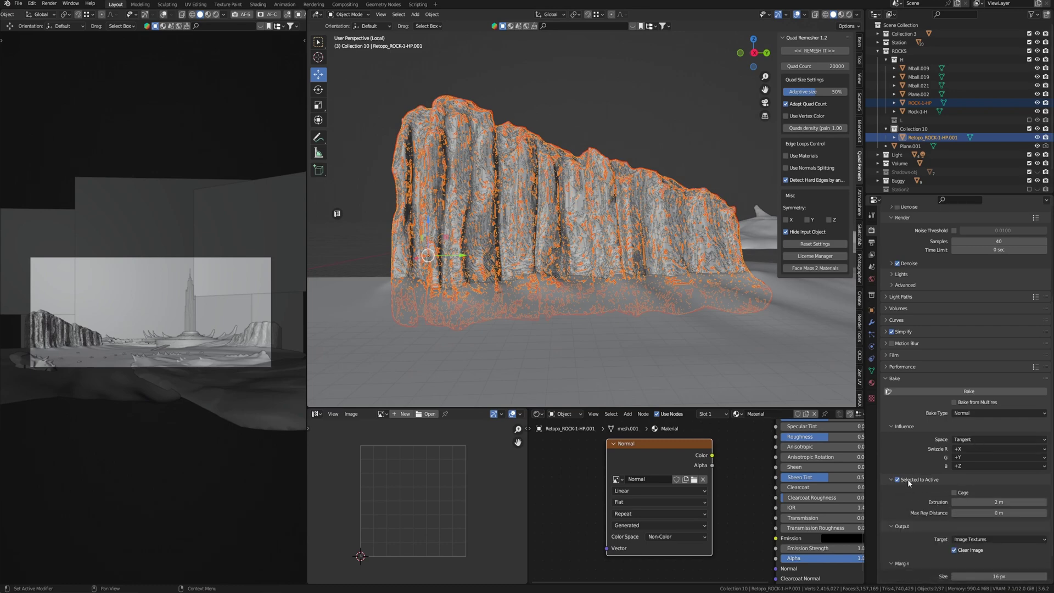
{"action": "left_click", "coordinate": [961, 390]}
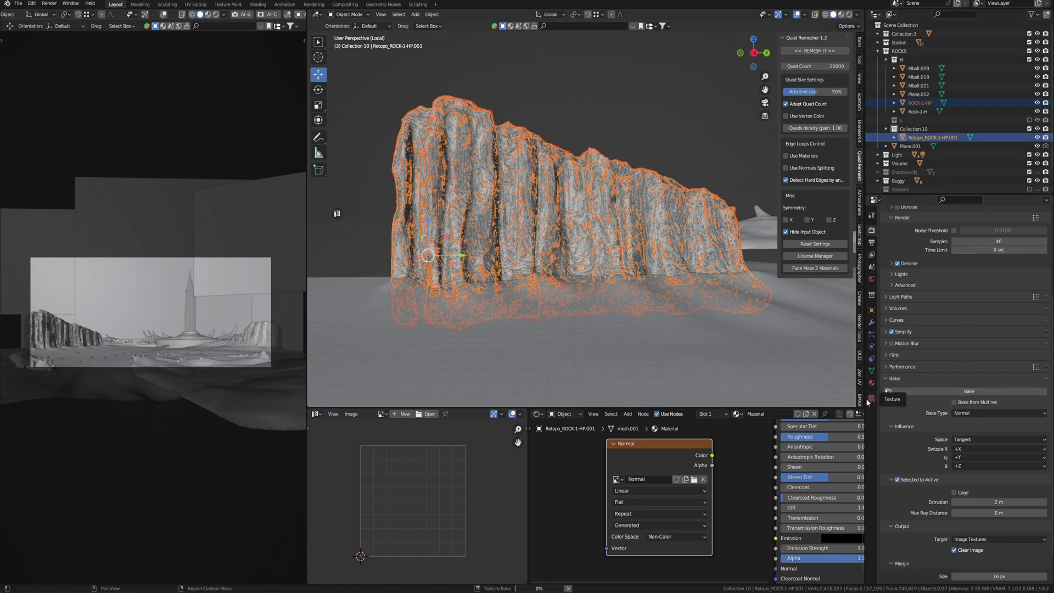
Step: Move the baked low-poly rock beside the high-poly original, compare them maximized, then restore solid shading
{"action": "left_click", "coordinate": [587, 257]}
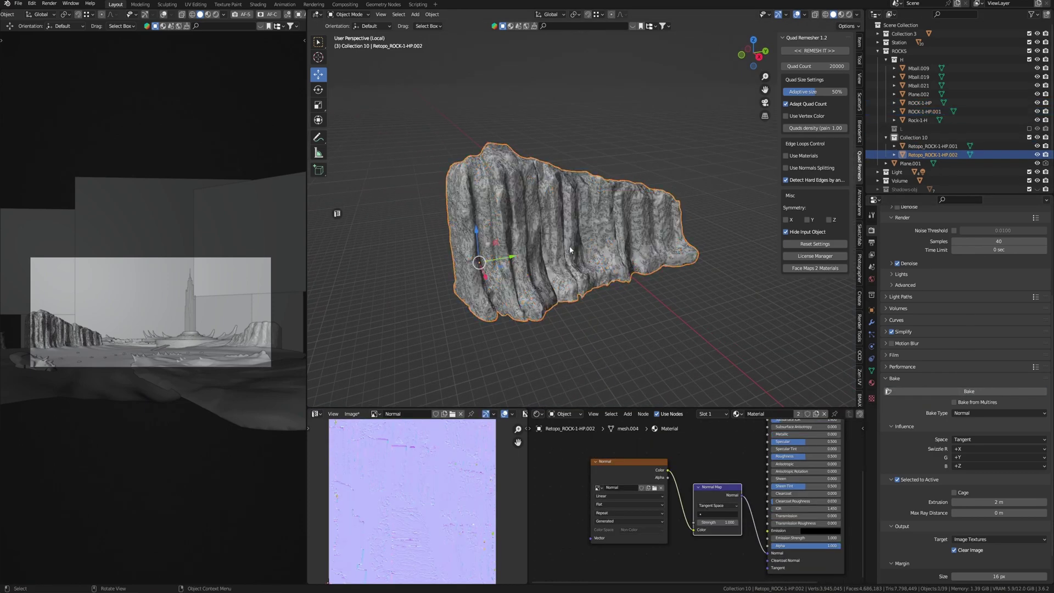
{"action": "left_click_drag", "start_coordinate": [504, 263], "coordinate": [659, 302]}
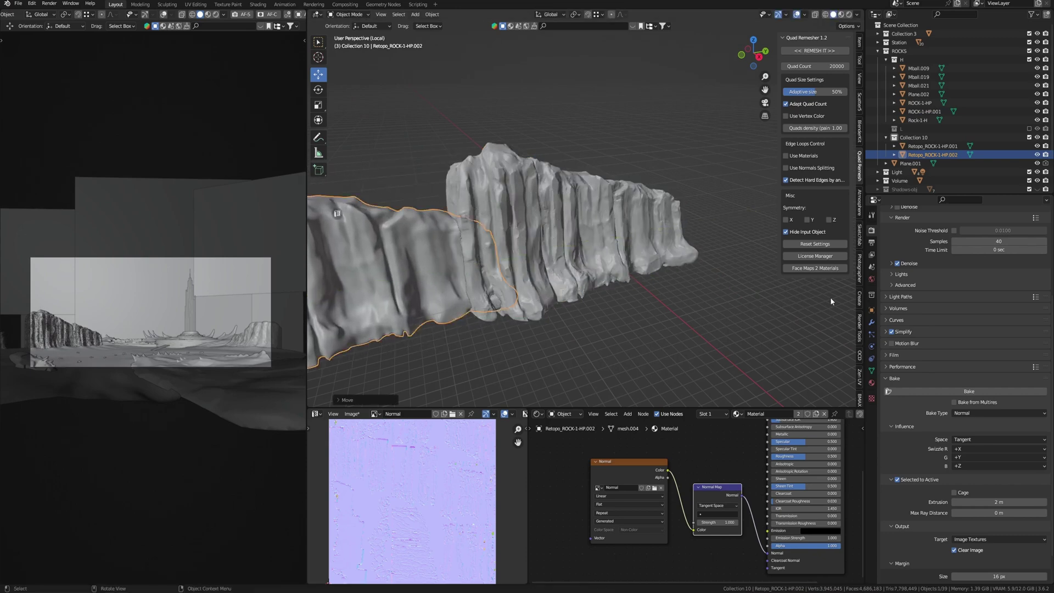
{"action": "mouse_move", "coordinate": [659, 302]}
{"action": "middle_mouse_down"}
{"action": "mouse_move", "coordinate": [400, 265]}
{"action": "mouse_move", "coordinate": [634, 342]}
{"action": "mouse_move", "coordinate": [650, 307]}
{"action": "middle_mouse_up"}
{"action": "key", "text": "n"}
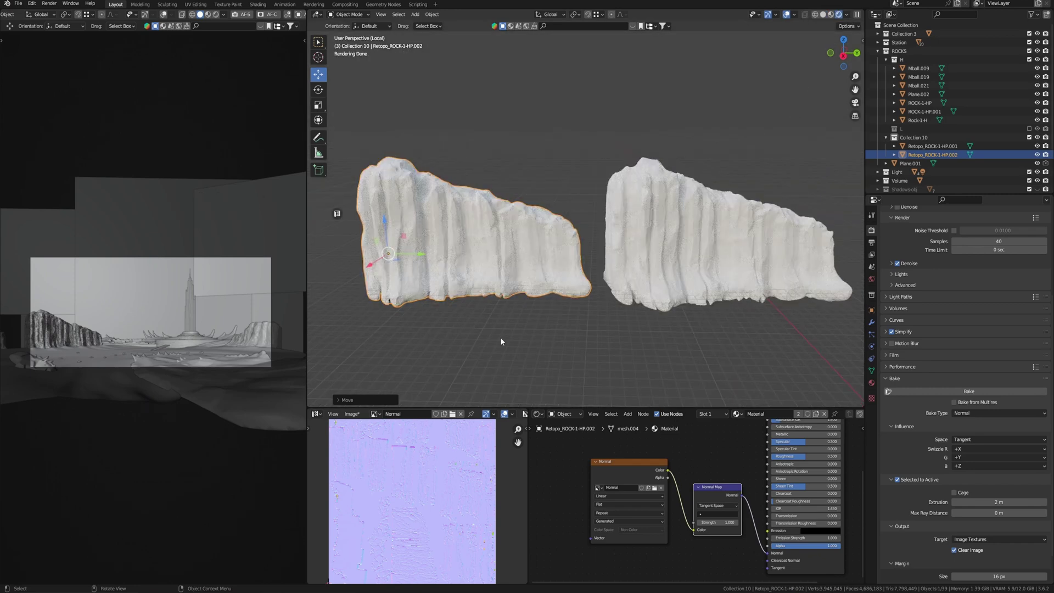
{"action": "scroll", "coordinate": [500, 337], "scroll_direction": "up", "scroll_amount": 3}
{"action": "scroll", "coordinate": [436, 304], "scroll_direction": "up", "scroll_amount": 3}
{"action": "scroll", "coordinate": [515, 294], "scroll_direction": "up", "scroll_amount": 2}
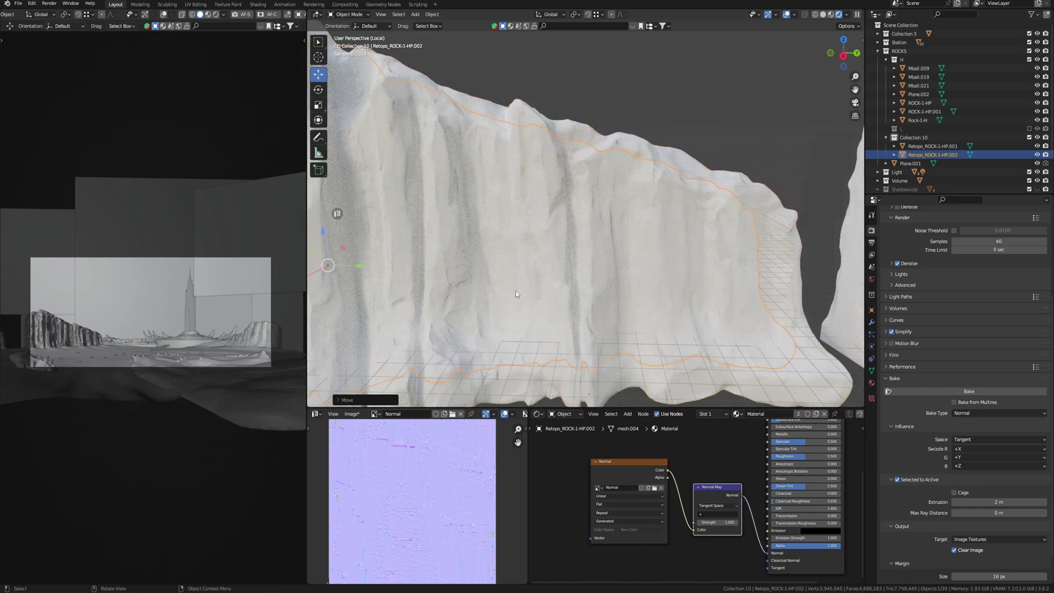
{"action": "scroll", "coordinate": [516, 291], "scroll_direction": "down", "scroll_amount": 3}
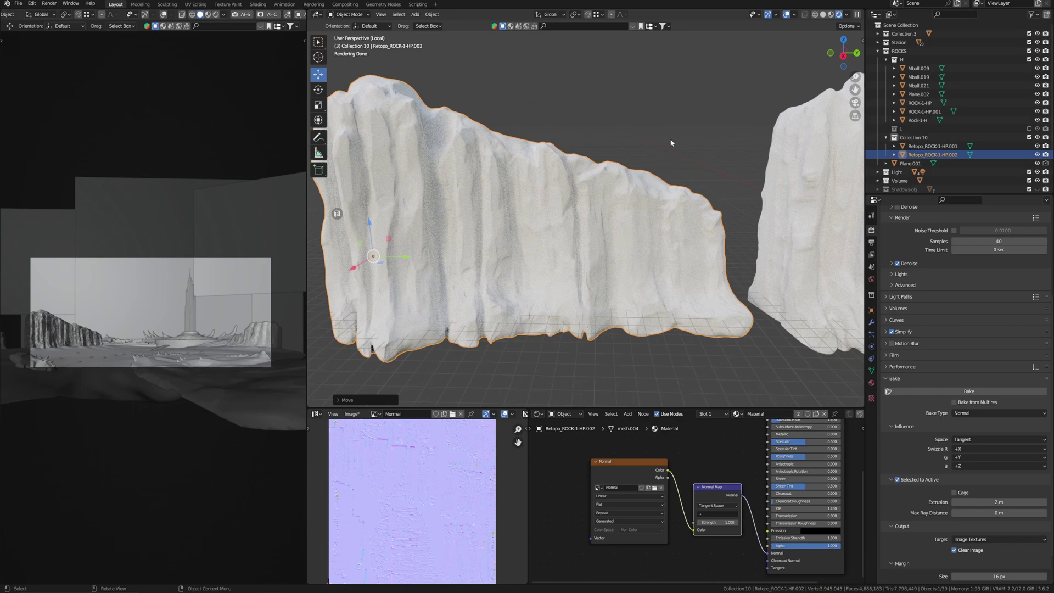
{"action": "left_click", "coordinate": [670, 141]}
{"action": "middle_click_drag", "start_coordinate": [671, 140], "coordinate": [604, 198]}
{"action": "key", "text": "ctrl+space"}
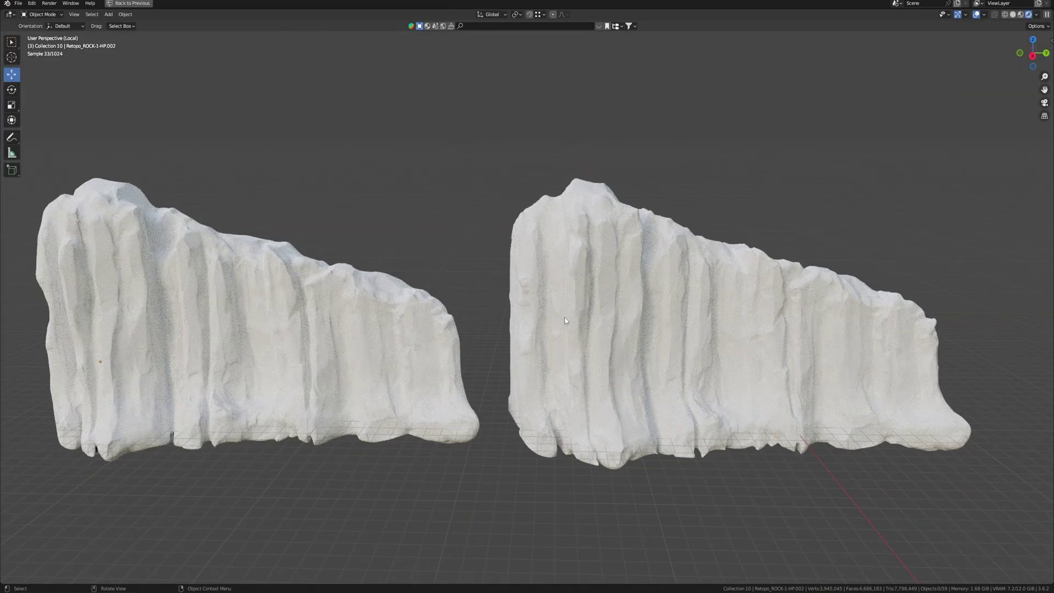
{"action": "key", "text": "ctrl+space"}
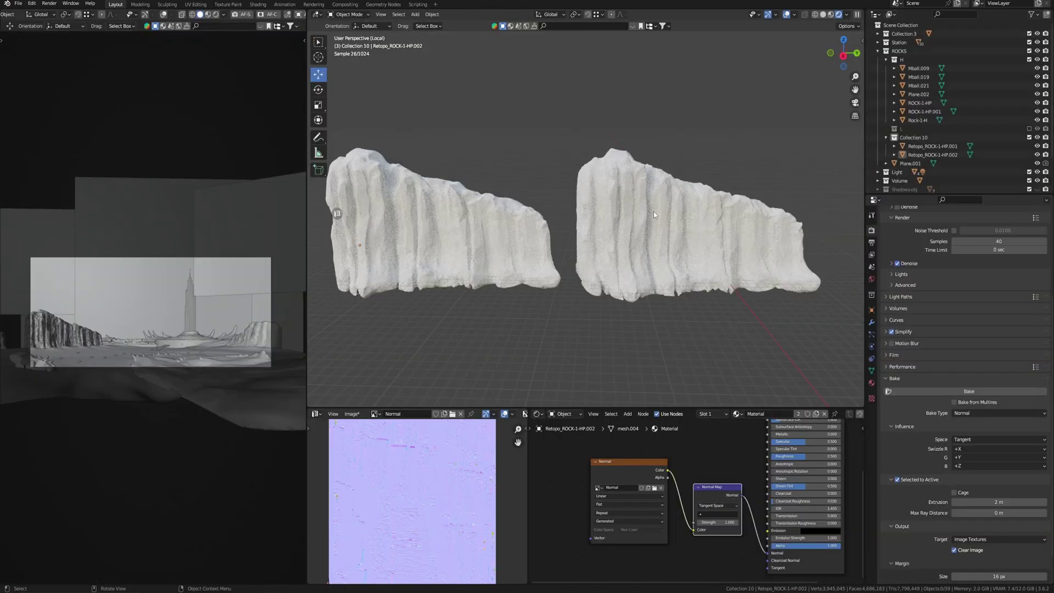
{"action": "left_click", "coordinate": [826, 15]}
Step: Pull the ridge spike tips taller with the Grab brush, then switch to Multi-plane Scrape
{"action": "middle_click_drag", "start_coordinate": [576, 222], "coordinate": [601, 235]}
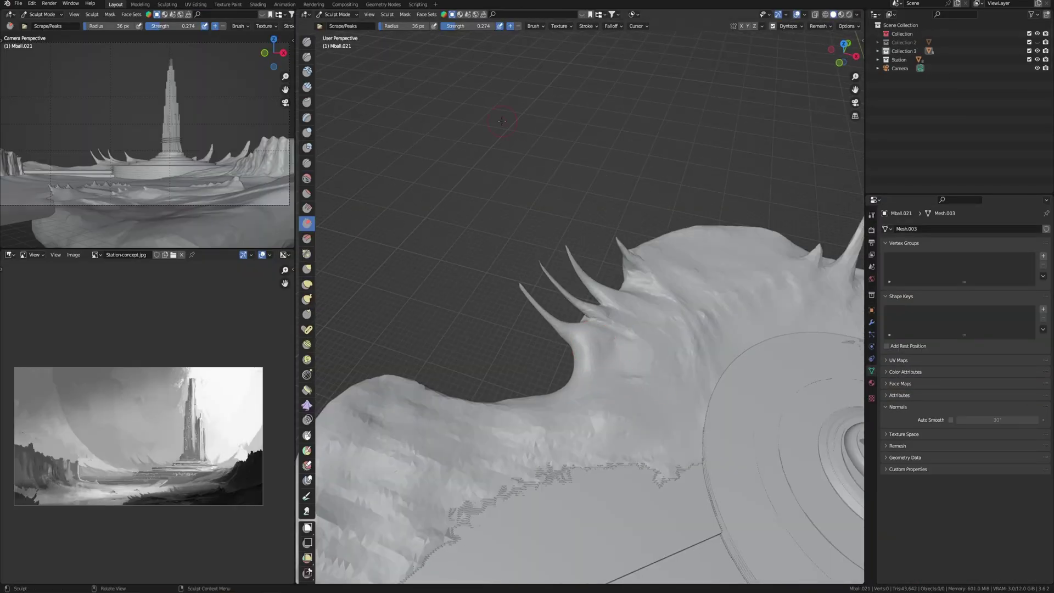
{"action": "middle_click_drag", "start_coordinate": [548, 346], "coordinate": [576, 329]}
{"action": "key", "text": "g"}
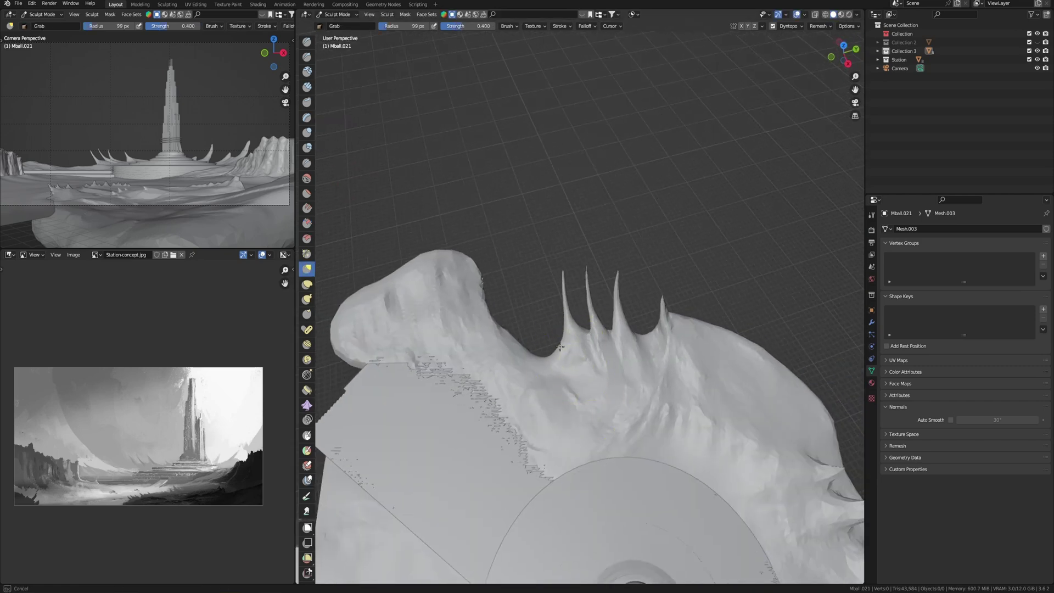
{"action": "left_click_drag", "start_coordinate": [590, 322], "coordinate": [588, 283]}
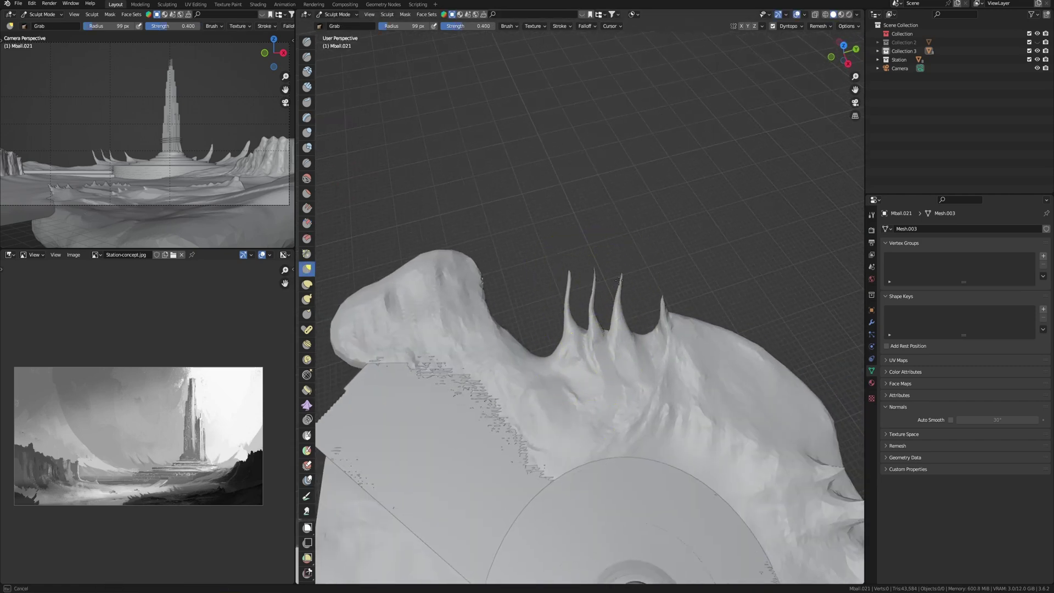
{"action": "mouse_move", "coordinate": [600, 377]}
{"action": "middle_mouse_down"}
{"action": "mouse_move", "coordinate": [623, 271]}
{"action": "mouse_move", "coordinate": [584, 365]}
{"action": "mouse_move", "coordinate": [648, 370]}
{"action": "mouse_move", "coordinate": [612, 360]}
{"action": "mouse_move", "coordinate": [600, 341]}
{"action": "middle_mouse_up"}
{"action": "left_click", "coordinate": [307, 223]}
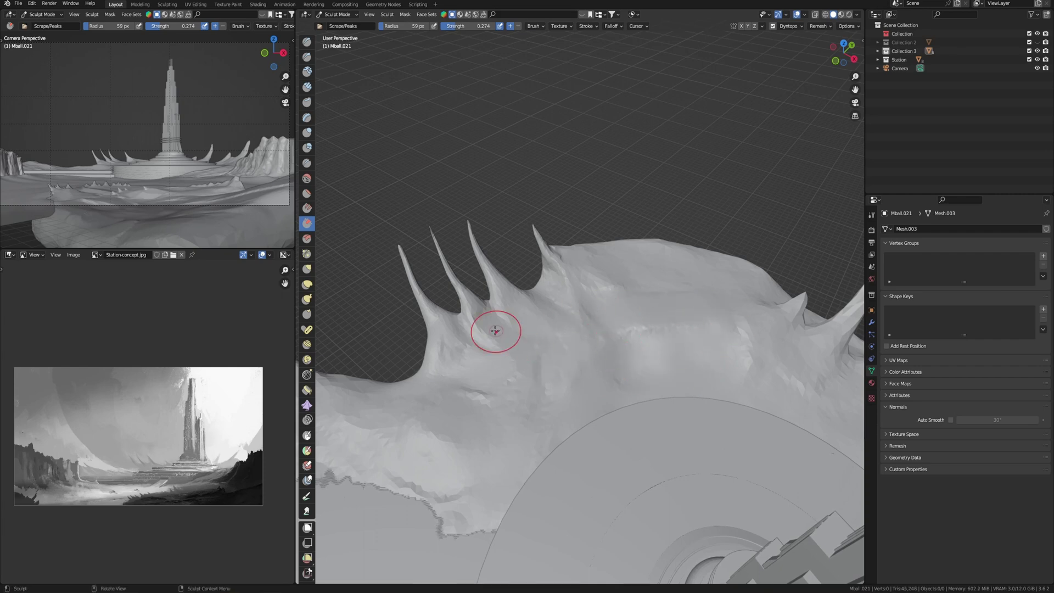
{"action": "mouse_move", "coordinate": [567, 352]}
{"action": "middle_mouse_down"}
{"action": "mouse_move", "coordinate": [672, 403]}
{"action": "mouse_move", "coordinate": [677, 364]}
{"action": "middle_mouse_up"}
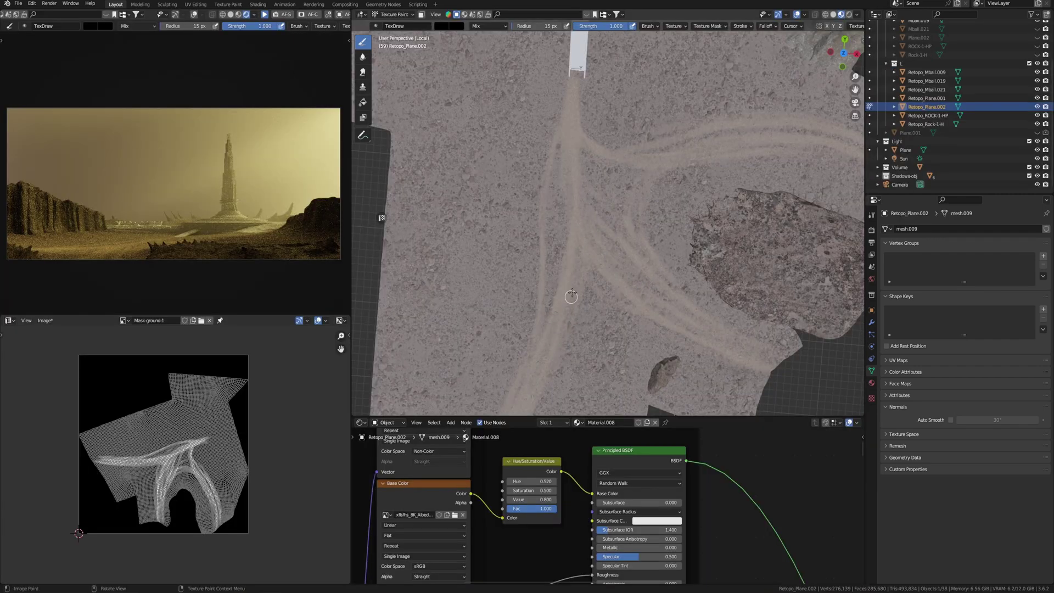
Step: Inspect the painted ground paths from top view with the camera preview in Solid shading
{"action": "key", "text": "KP_7"}
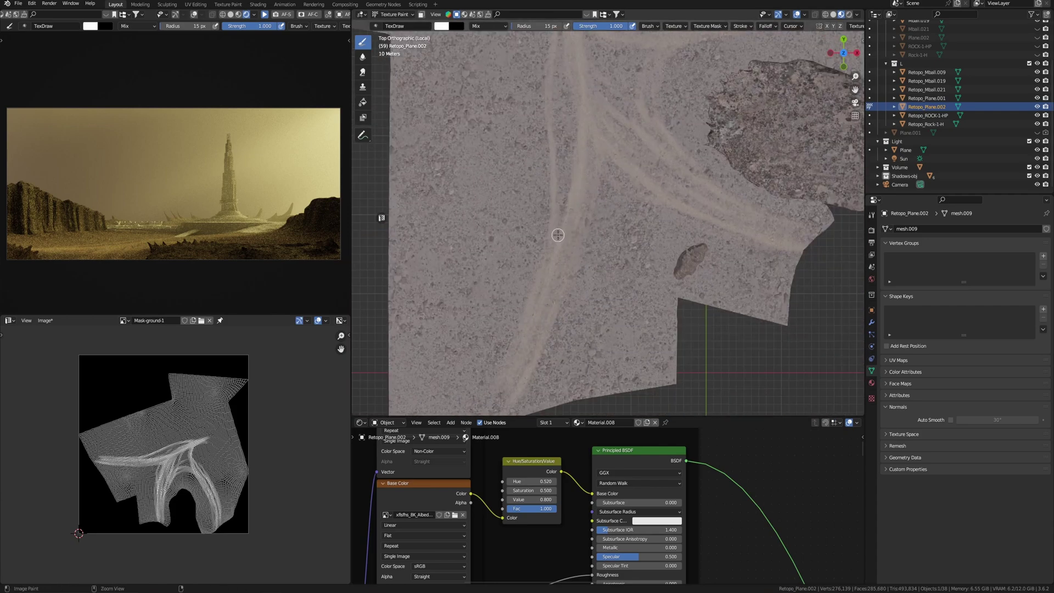
{"action": "key", "text": "x"}
{"action": "scroll", "coordinate": [583, 278], "scroll_direction": "up", "scroll_amount": 2}
{"action": "scroll", "coordinate": [545, 83], "scroll_direction": "up", "scroll_amount": 2}
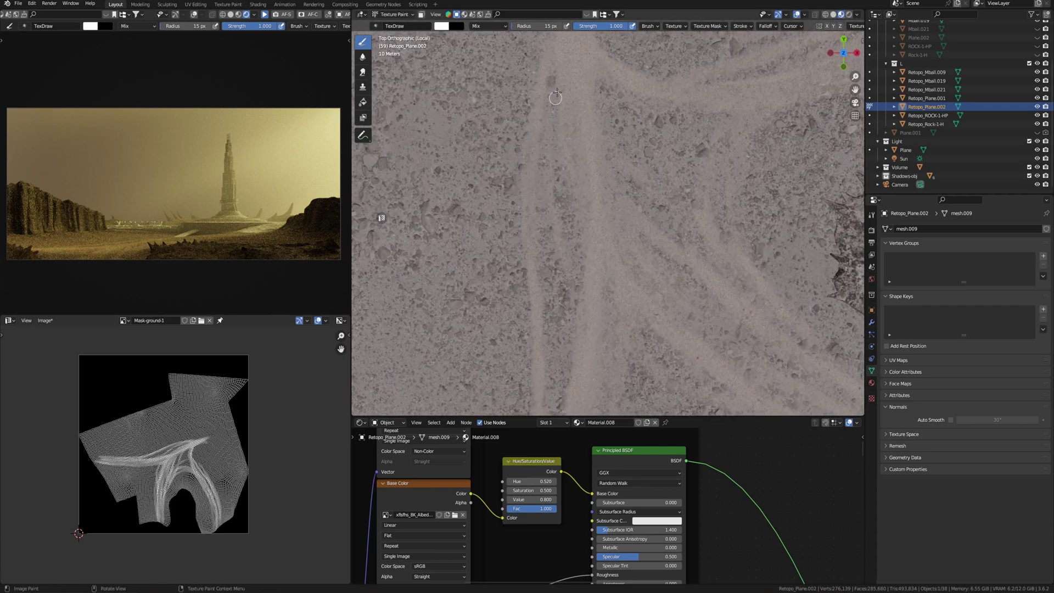
{"action": "left_click", "coordinate": [229, 15]}
{"action": "scroll", "coordinate": [537, 312], "scroll_direction": "down", "scroll_amount": 2}
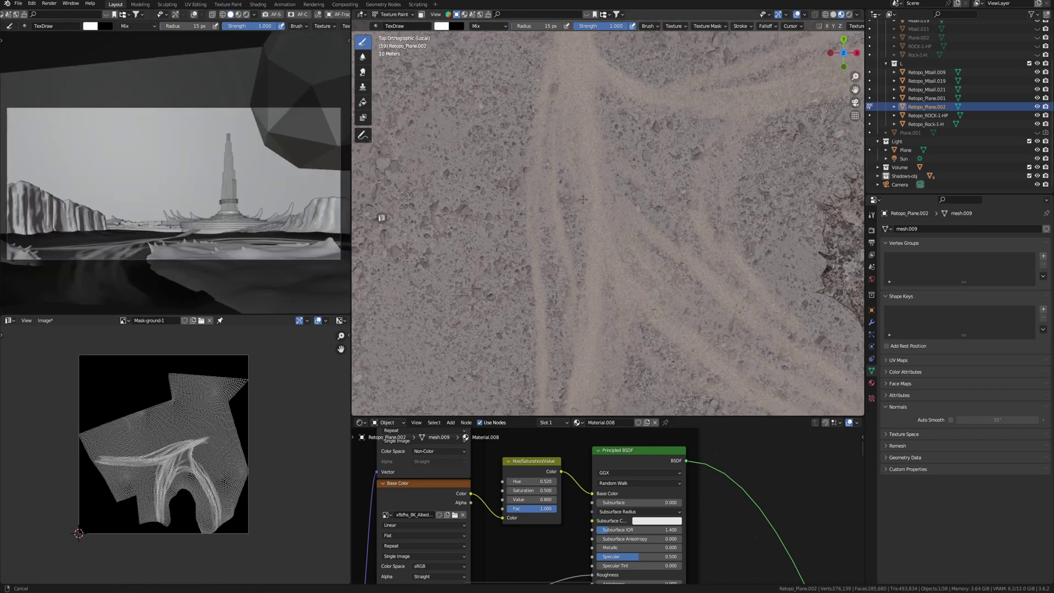
{"action": "scroll", "coordinate": [537, 312], "scroll_direction": "down", "scroll_amount": 2}
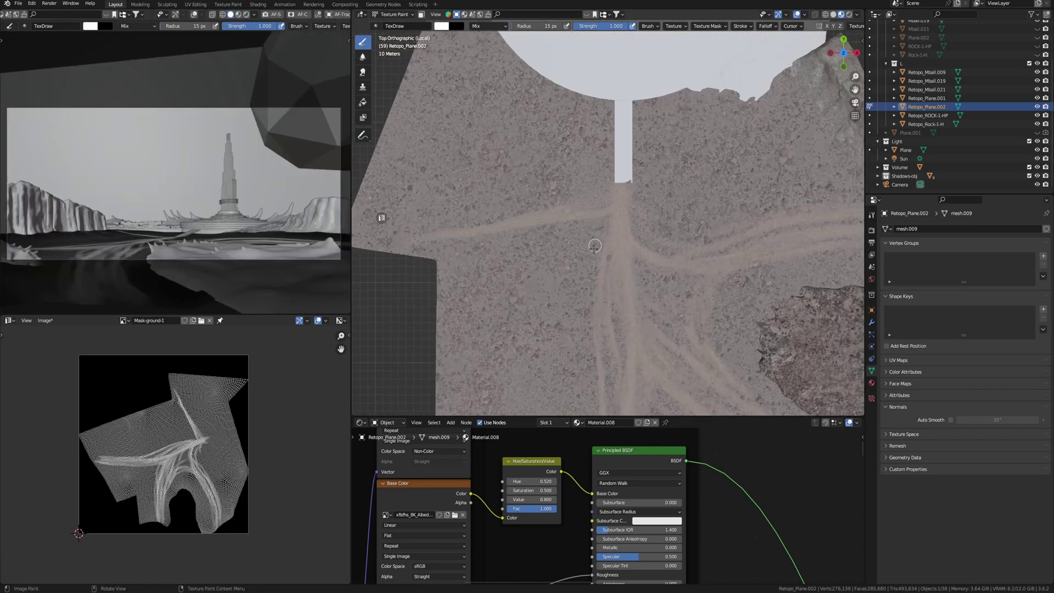
{"action": "middle_click_drag", "start_coordinate": [587, 268], "coordinate": [525, 313], "text": "shift"}
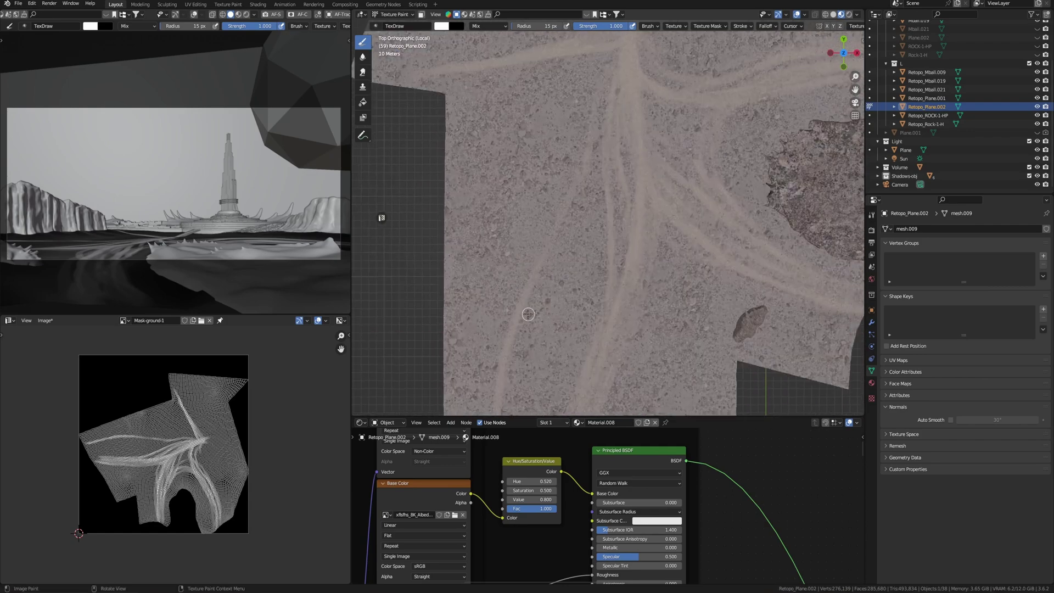
{"action": "scroll", "coordinate": [601, 146], "scroll_direction": "down", "scroll_amount": 3, "text": "shift"}
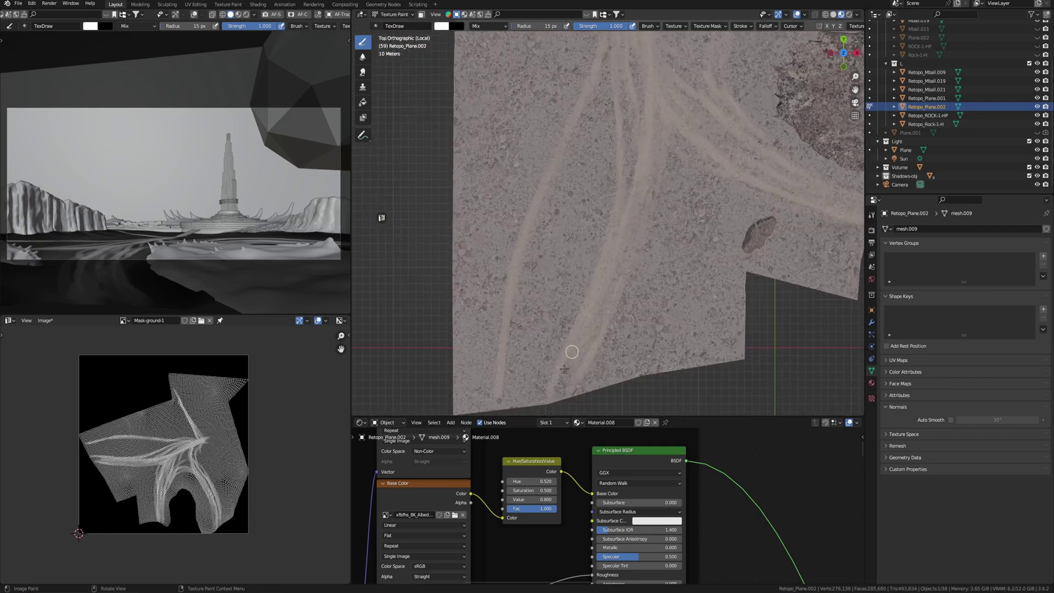
{"action": "scroll", "coordinate": [604, 102], "scroll_direction": "up", "scroll_amount": 4, "text": "shift"}
{"action": "middle_click_drag", "start_coordinate": [726, 304], "coordinate": [605, 279], "text": "shift"}
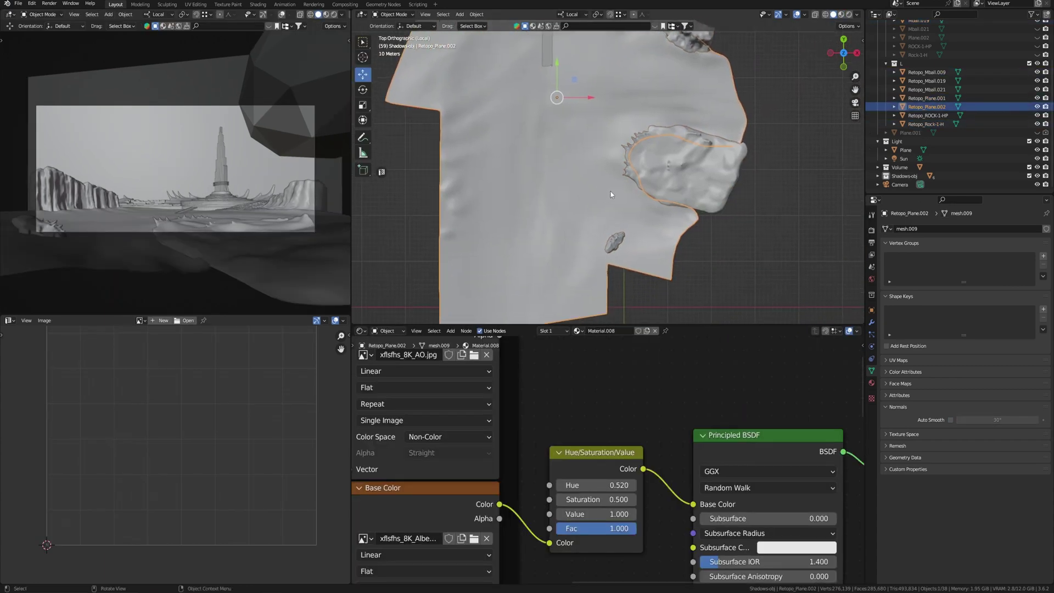
{"action": "scroll", "coordinate": [635, 400], "scroll_direction": "down", "scroll_amount": 3}
{"action": "scroll", "coordinate": [624, 380], "scroll_direction": "down", "scroll_amount": 2}
{"action": "scroll", "coordinate": [652, 421], "scroll_direction": "down", "scroll_amount": 2}
{"action": "scroll", "coordinate": [669, 457], "scroll_direction": "down", "scroll_amount": 2}
{"action": "scroll", "coordinate": [653, 406], "scroll_direction": "down", "scroll_amount": 2}
{"action": "scroll", "coordinate": [652, 408], "scroll_direction": "down", "scroll_amount": 1}
{"action": "scroll", "coordinate": [653, 408], "scroll_direction": "down", "scroll_amount": 1}
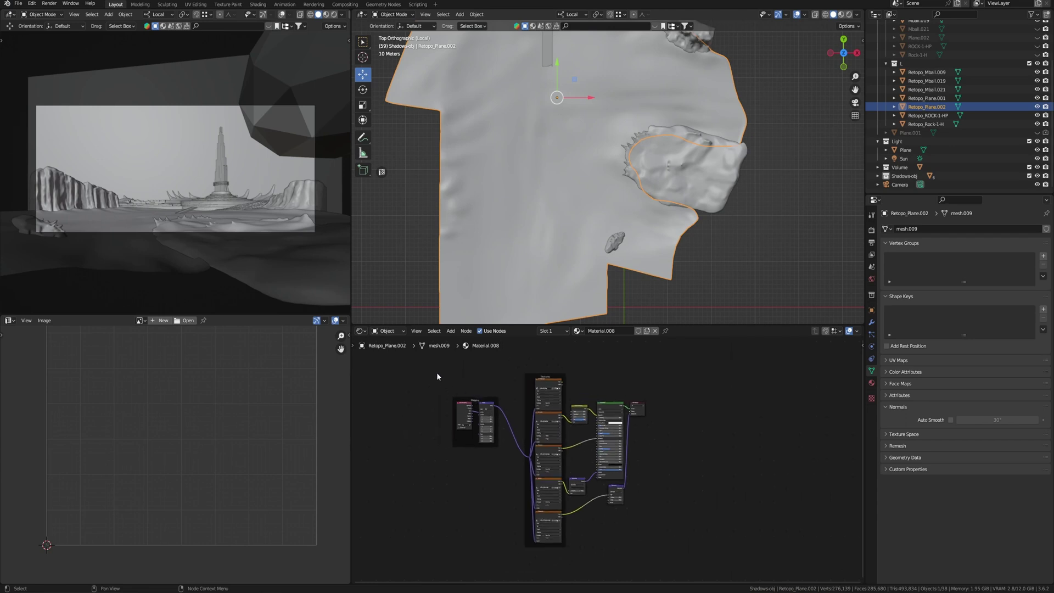
Step: Wrap the existing ground nodes in a frame and move them aside from the Material Output
{"action": "mouse_move", "coordinate": [435, 370]}
{"action": "left_mouse_down"}
{"action": "mouse_move", "coordinate": [629, 531]}
{"action": "mouse_move", "coordinate": [625, 540]}
{"action": "left_mouse_up"}
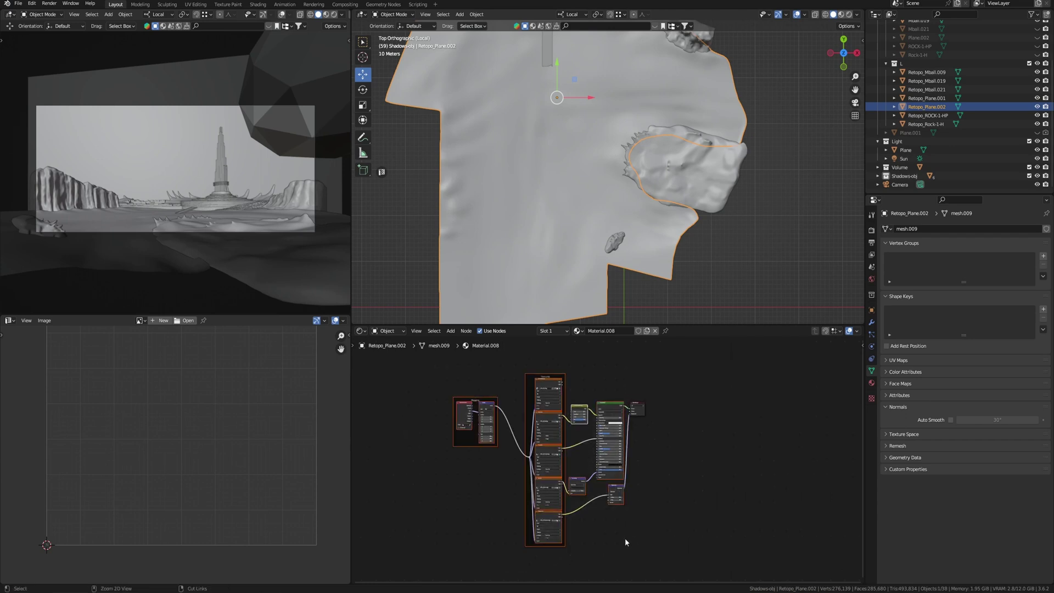
{"action": "key", "text": "ctrl+j"}
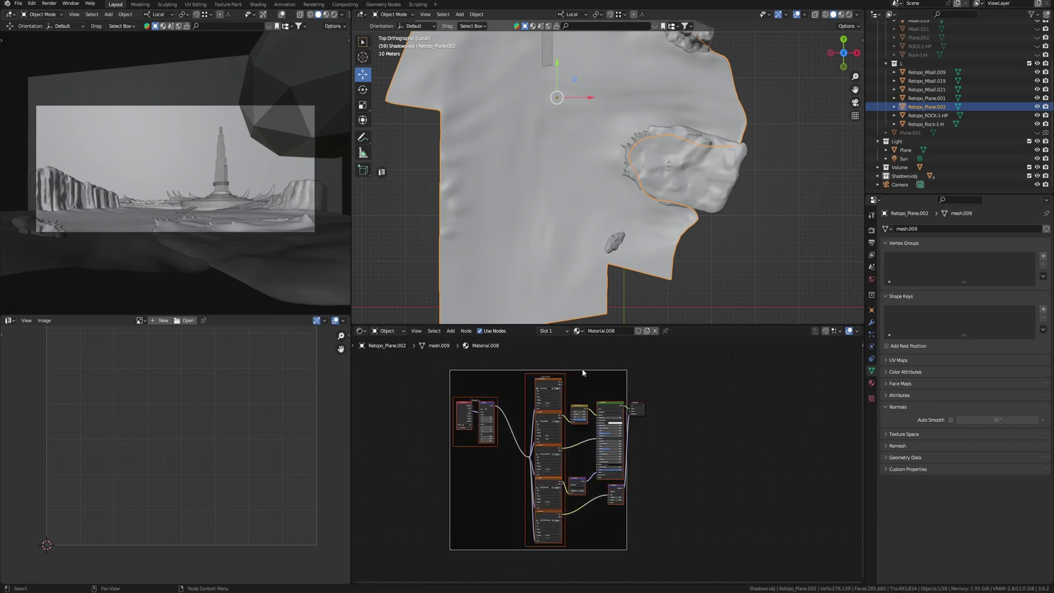
{"action": "left_click_drag", "start_coordinate": [583, 369], "coordinate": [510, 356]}
{"action": "left_click_drag", "start_coordinate": [644, 421], "coordinate": [683, 536]}
{"action": "middle_click_drag", "start_coordinate": [683, 536], "coordinate": [718, 413]}
Step: Add a second Principled BSDF node to the ground material
{"action": "key", "text": "shift+a"}
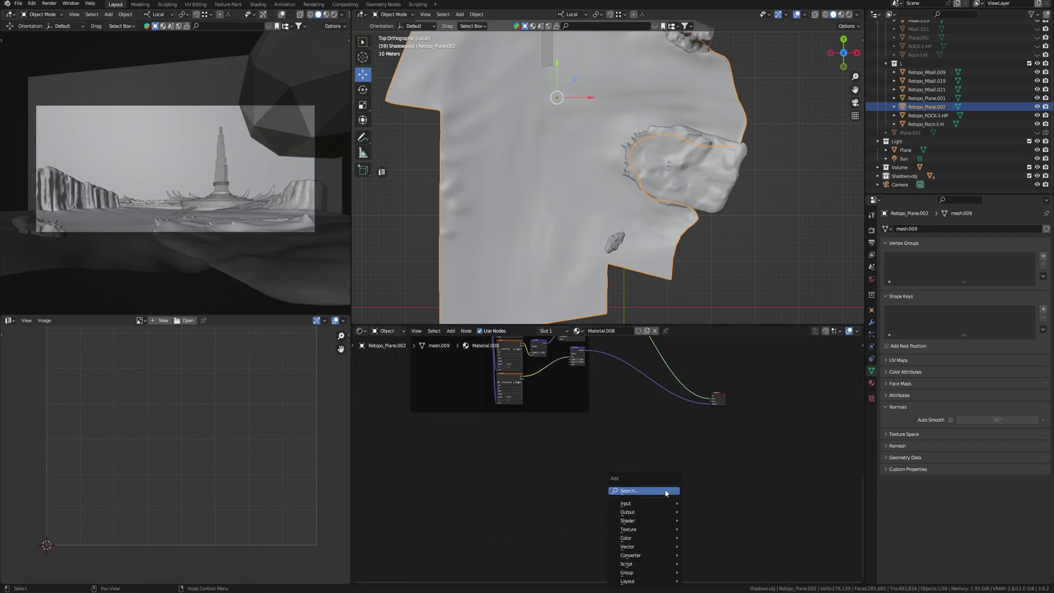
{"action": "left_click", "coordinate": [666, 489]}
{"action": "type", "text": "princ"}
{"action": "key", "text": "Return"}
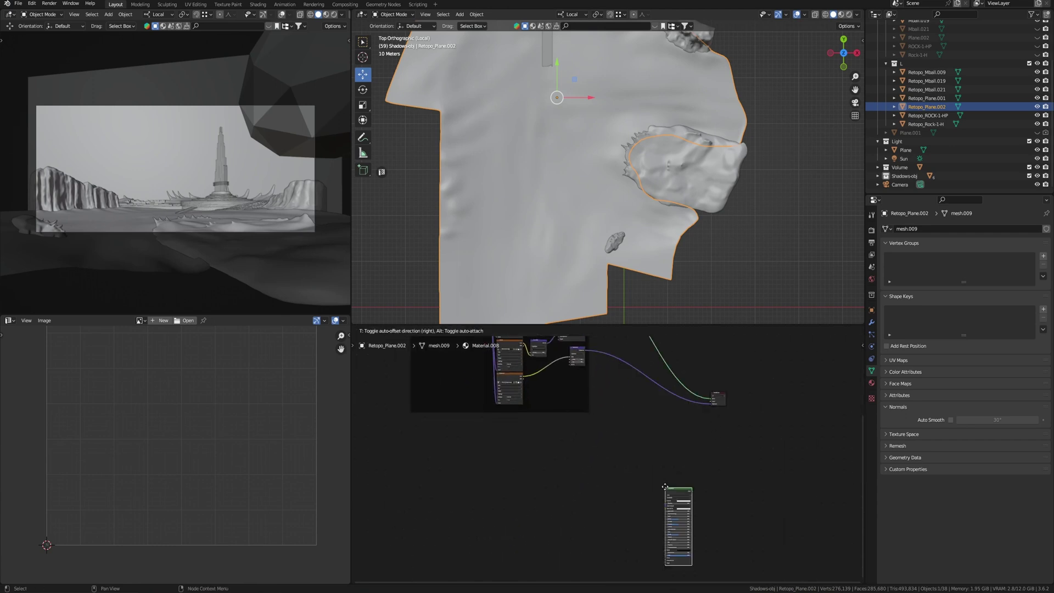
{"action": "left_click", "coordinate": [661, 492]}
{"action": "scroll", "coordinate": [655, 537], "scroll_direction": "up", "scroll_amount": 2}
{"action": "scroll", "coordinate": [663, 495], "scroll_direction": "up", "scroll_amount": 2}
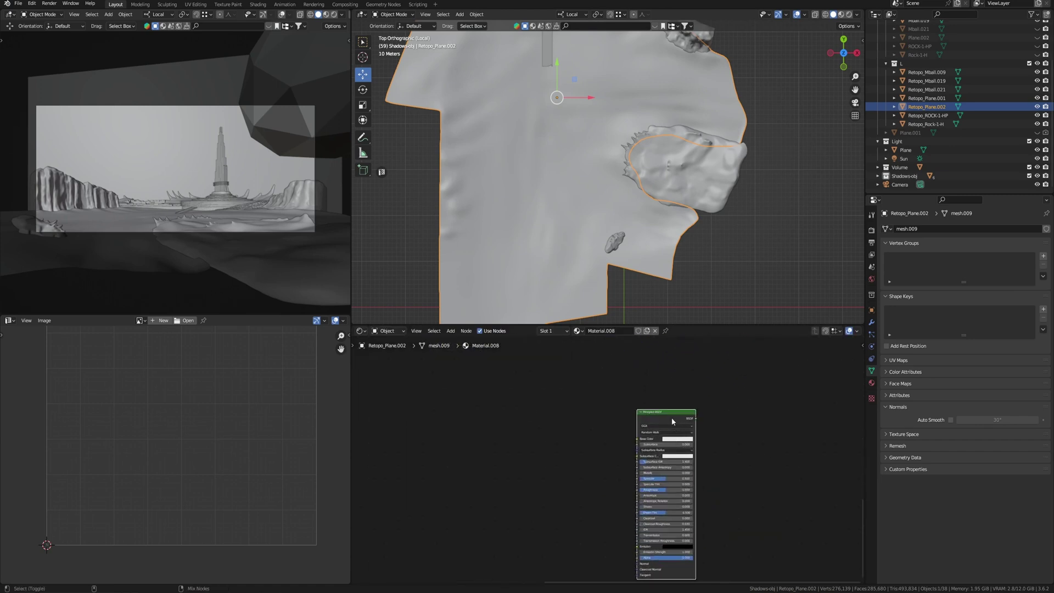
Step: Build Albedo, Roughness, Normal and Displacement texture nodes from the BEACH SAND maps
{"action": "key", "text": "ctrl+shift+t"}
{"action": "left_click", "coordinate": [571, 182]}
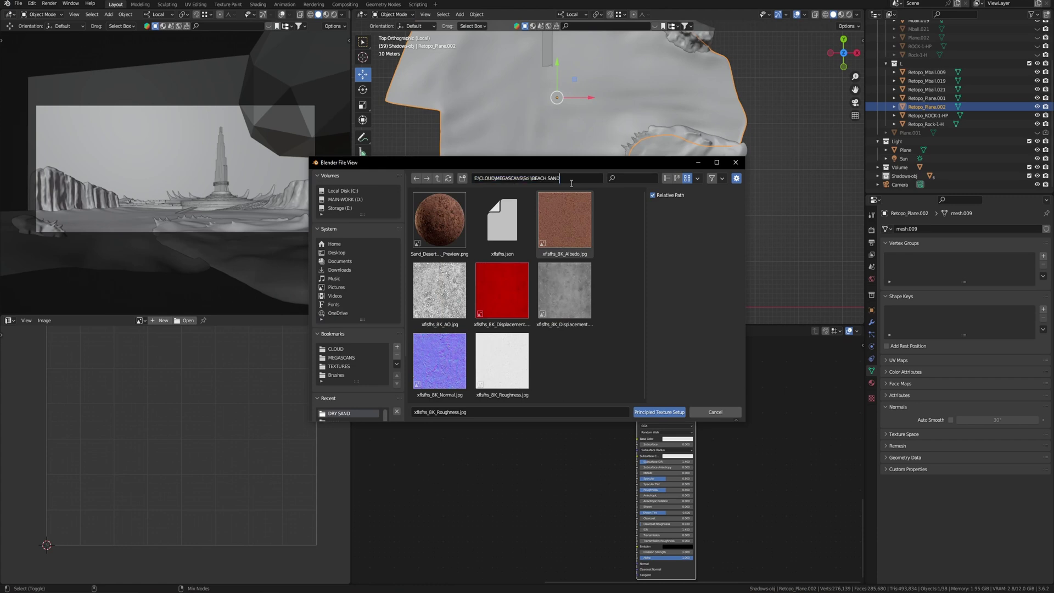
{"action": "key", "text": "Return"}
{"action": "left_click", "coordinate": [542, 226]}
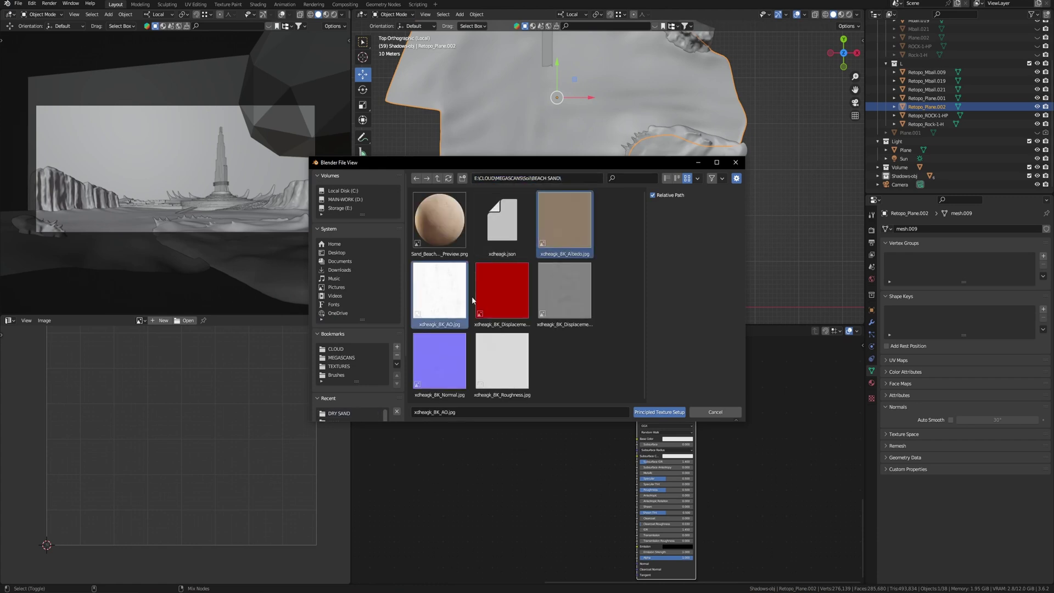
{"action": "left_click", "coordinate": [502, 362], "text": "ctrl"}
{"action": "left_click", "coordinate": [440, 363], "text": "ctrl"}
{"action": "left_click", "coordinate": [566, 293], "text": "ctrl"}
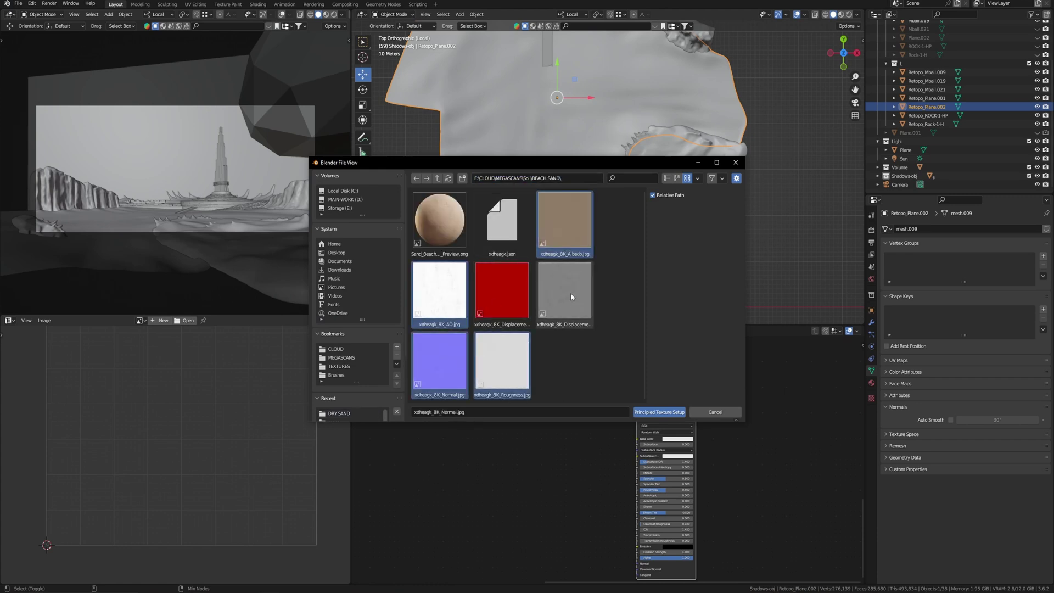
{"action": "left_click", "coordinate": [655, 415]}
{"action": "scroll", "coordinate": [593, 442], "scroll_direction": "down", "scroll_amount": 2}
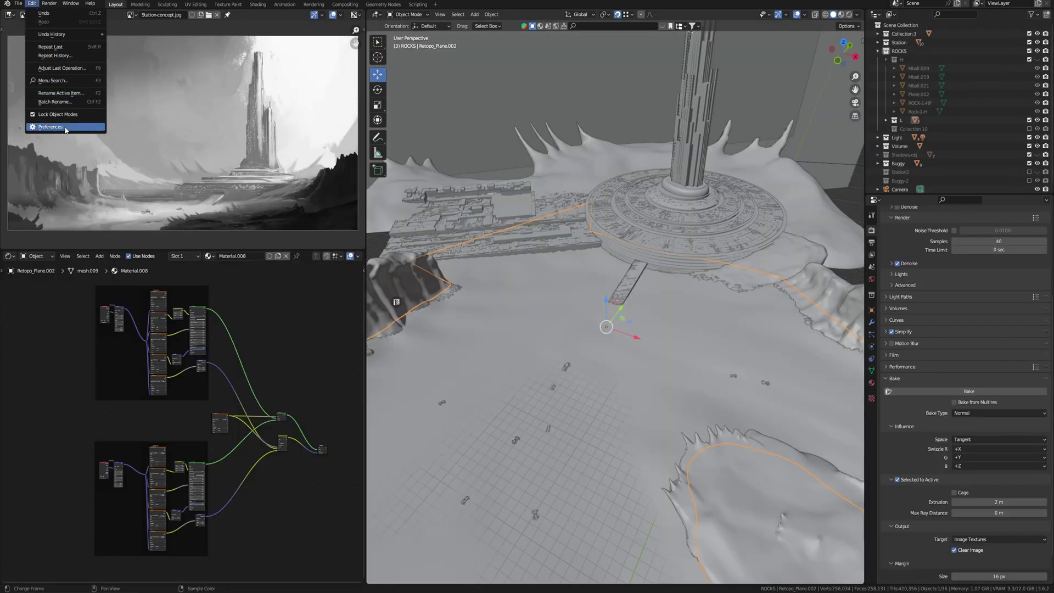
{"action": "left_click", "coordinate": [65, 130]}
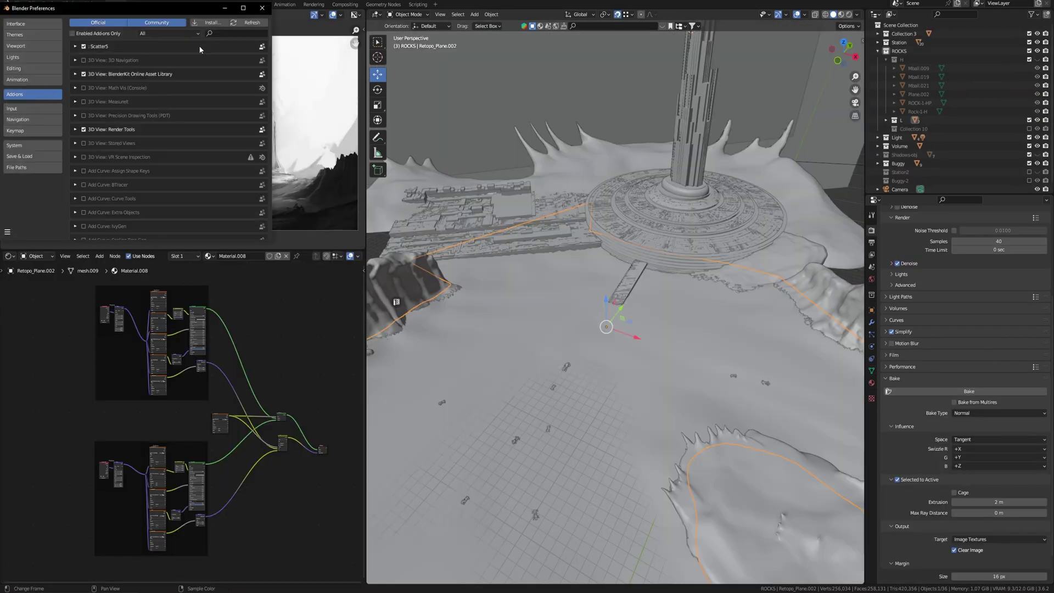
{"action": "type", "text": "no"}
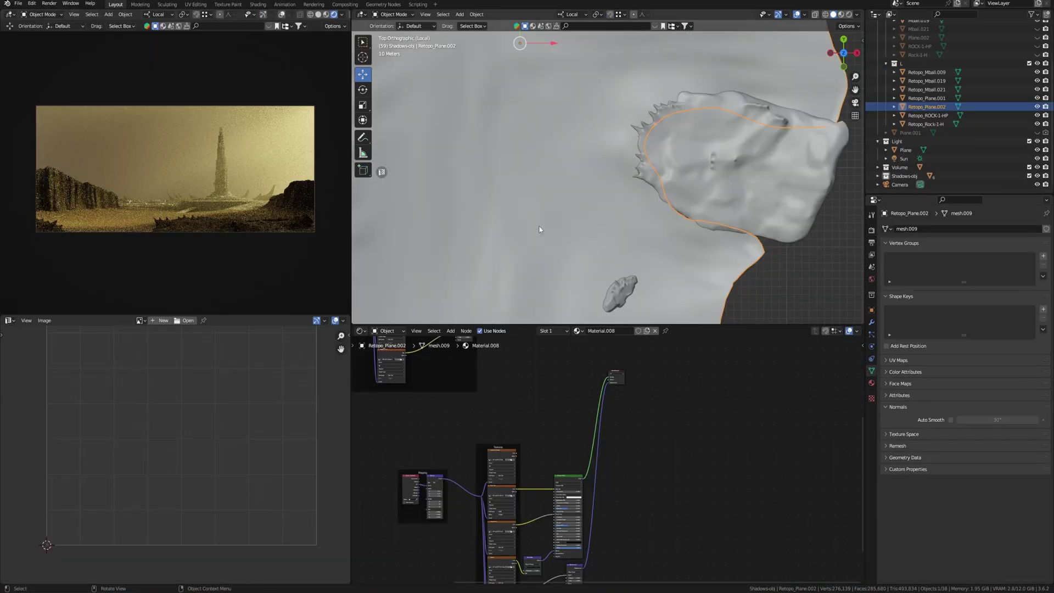
{"action": "scroll", "coordinate": [539, 227], "scroll_direction": "down", "scroll_amount": 3}
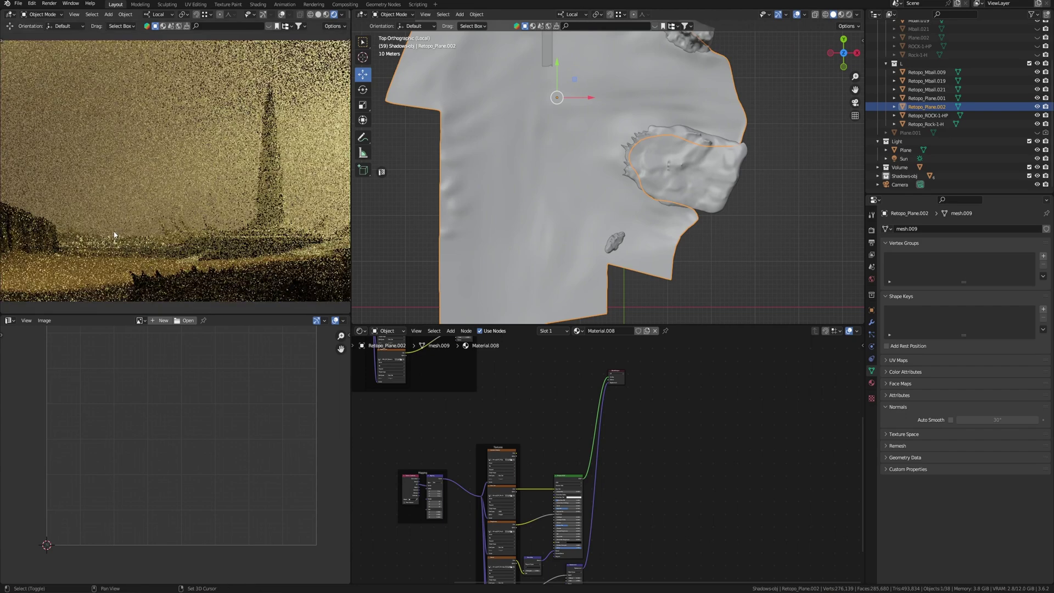
Step: Switch the main view to Material Preview shading to see the ground's materials
{"action": "middle_click_drag", "start_coordinate": [543, 170], "coordinate": [588, 180], "text": "shift"}
{"action": "left_click", "coordinate": [842, 14]}
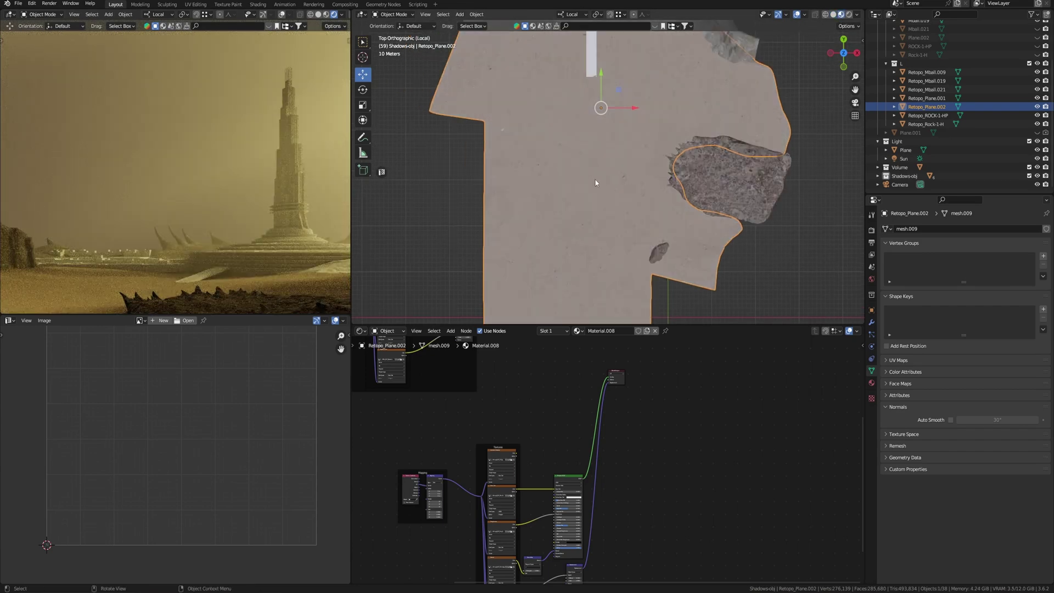
{"action": "scroll", "coordinate": [593, 182], "scroll_direction": "up", "scroll_amount": 3}
{"action": "middle_click_drag", "start_coordinate": [638, 204], "coordinate": [679, 187], "text": "shift"}
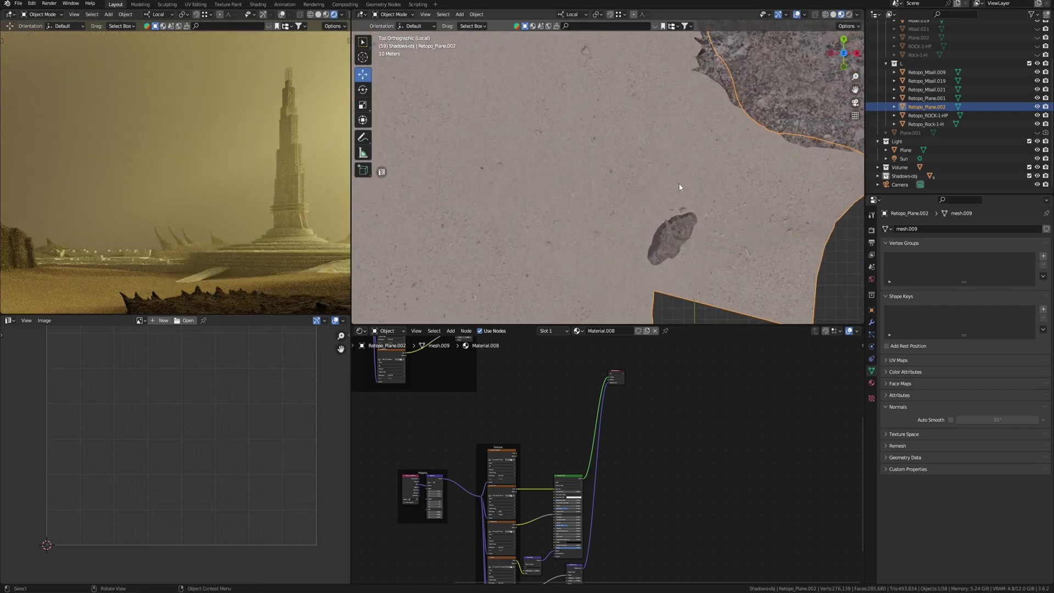
{"action": "scroll", "coordinate": [486, 541], "scroll_direction": "up", "scroll_amount": 2}
{"action": "scroll", "coordinate": [482, 527], "scroll_direction": "up", "scroll_amount": 2}
{"action": "scroll", "coordinate": [478, 505], "scroll_direction": "up", "scroll_amount": 2}
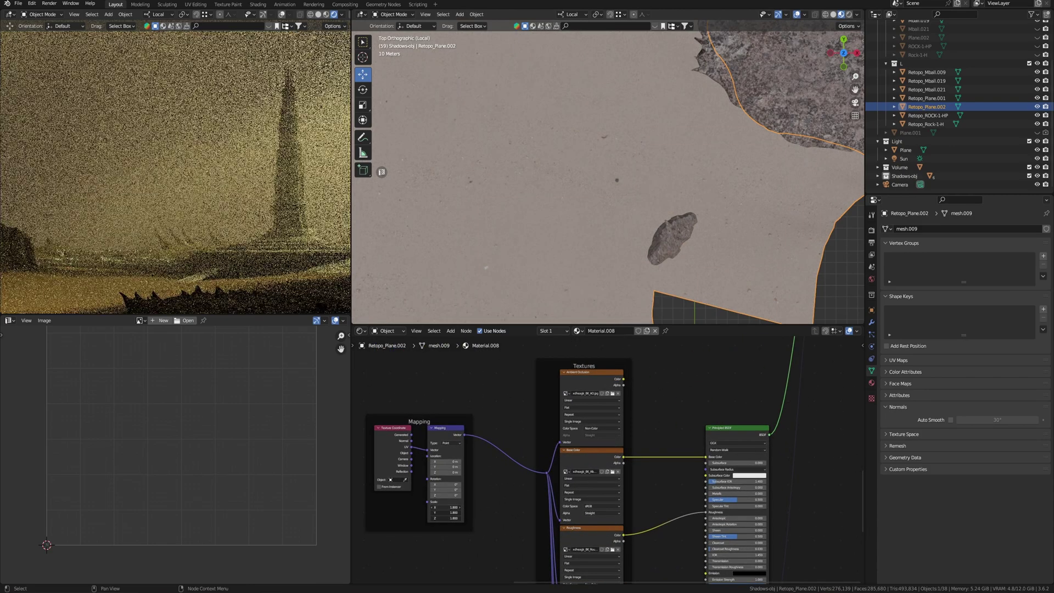
{"action": "middle_click_drag", "start_coordinate": [165, 259], "coordinate": [182, 246]}
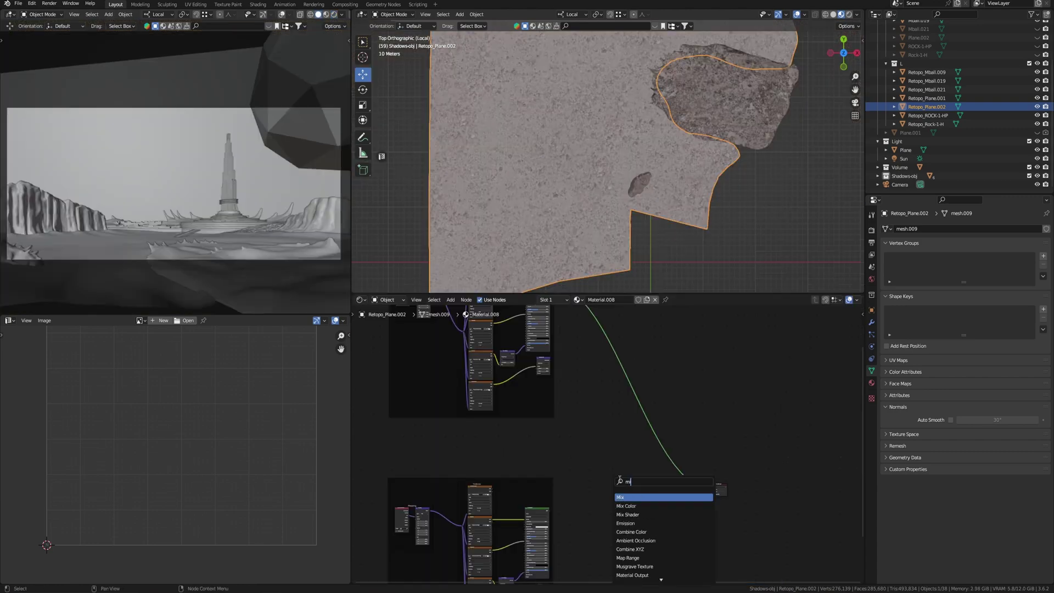
Step: Insert a Mix Shader on the BSDF–Output link and connect the sand shader to it
{"action": "key", "text": "Down"}
{"action": "key", "text": "Down"}
{"action": "key", "text": "Return"}
{"action": "left_click", "coordinate": [672, 440]}
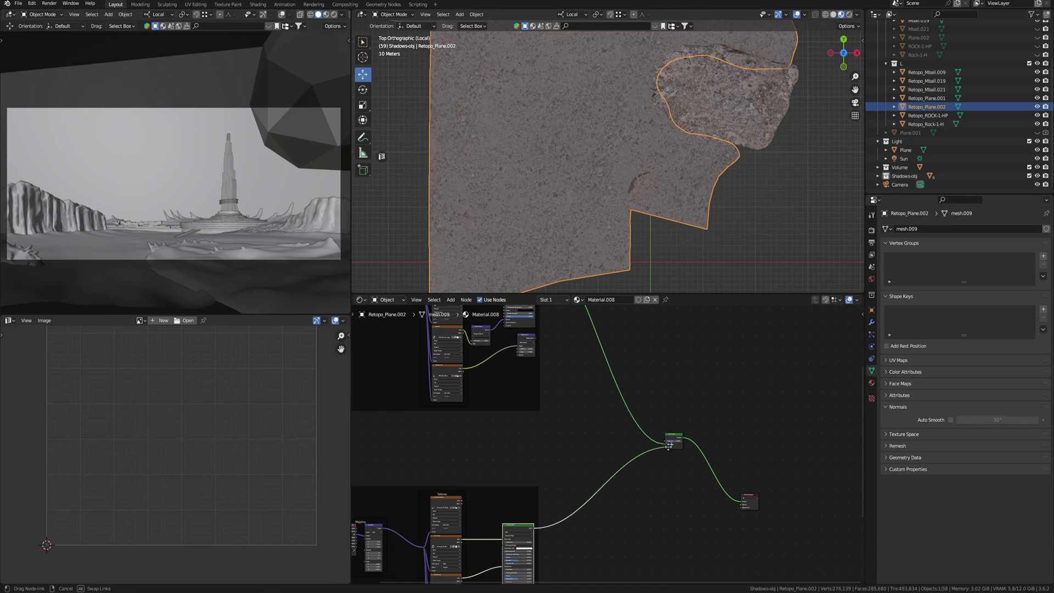
{"action": "left_click_drag", "start_coordinate": [533, 533], "coordinate": [666, 446]}
{"action": "middle_click_drag", "start_coordinate": [632, 505], "coordinate": [615, 456]}
Step: Add an Image Texture node holding a new blank mask image
{"action": "key", "text": "shift+a"}
{"action": "type", "text": "in"}
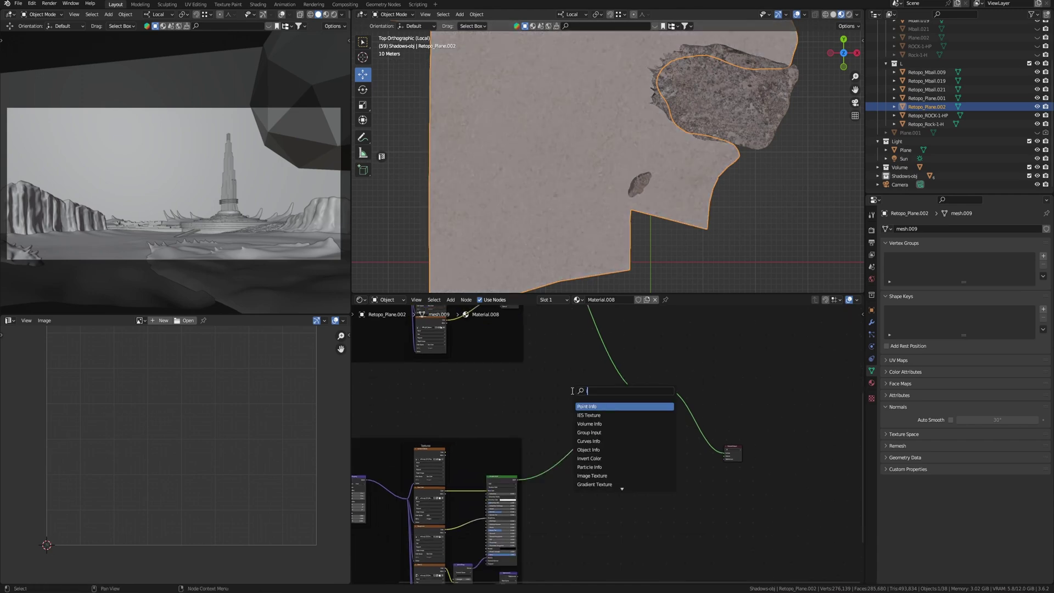
{"action": "type", "text": "age"}
{"action": "key", "text": "Return"}
{"action": "left_click", "coordinate": [591, 416]}
{"action": "scroll", "coordinate": [591, 417], "scroll_direction": "up", "scroll_amount": 3}
{"action": "left_click", "coordinate": [611, 408]}
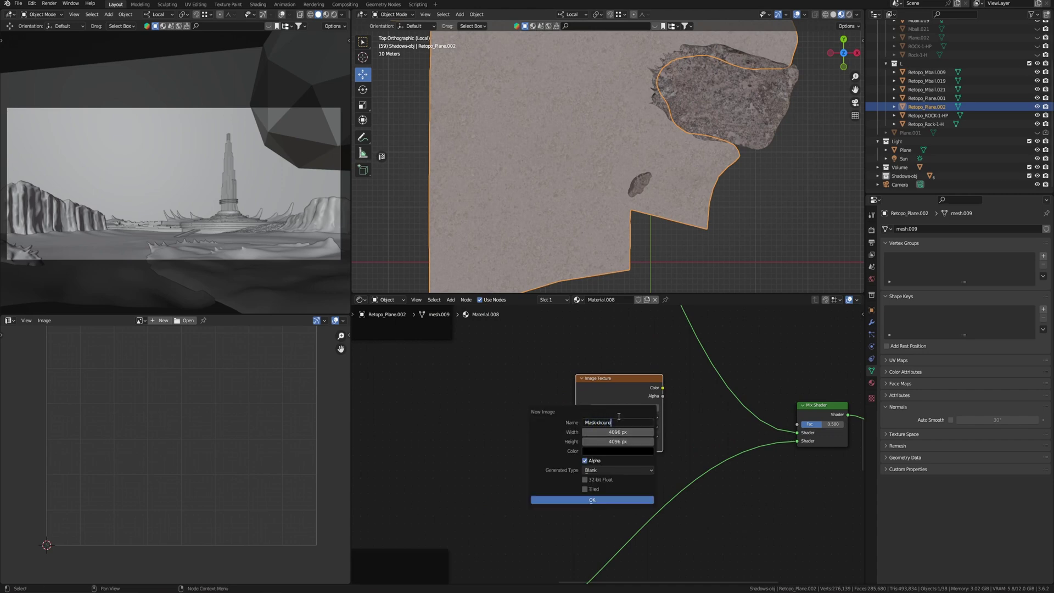
{"action": "left_click", "coordinate": [610, 499]}
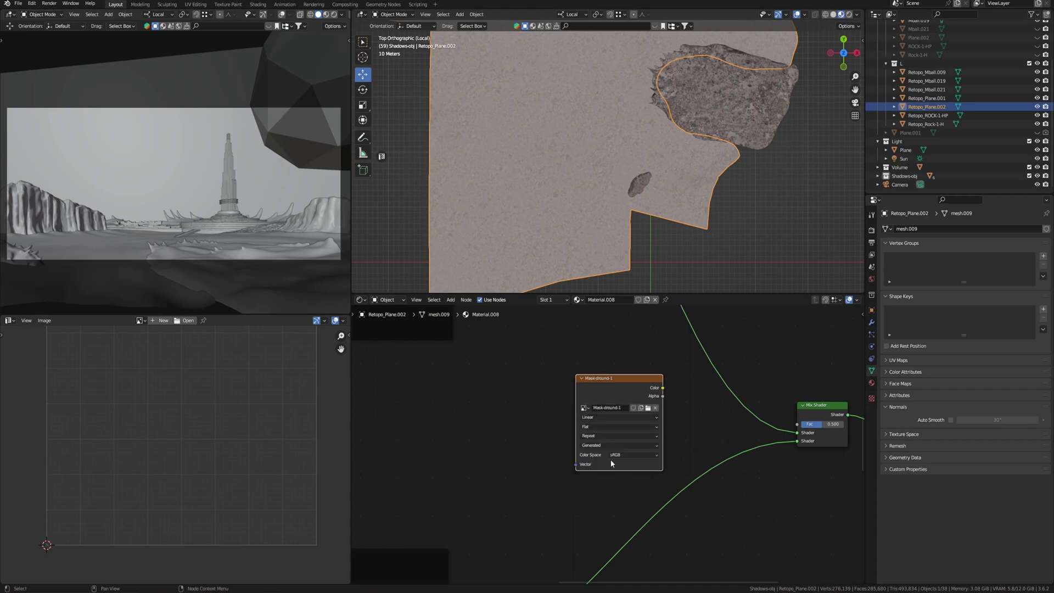
{"action": "scroll", "coordinate": [607, 459], "scroll_direction": "down", "scroll_amount": 1}
{"action": "scroll", "coordinate": [589, 414], "scroll_direction": "down", "scroll_amount": 1}
Step: Name the image Mask-ground1, display it, and link it to the Mix Shader factor
{"action": "left_click", "coordinate": [146, 325]}
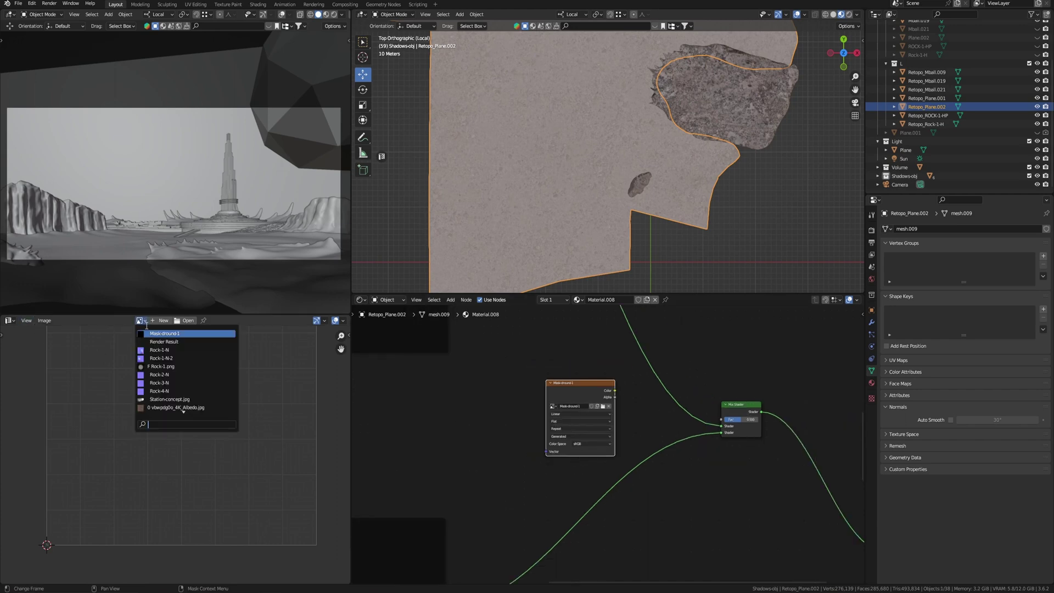
{"action": "left_click", "coordinate": [177, 332]}
{"action": "scroll", "coordinate": [529, 372], "scroll_direction": "up", "scroll_amount": 4}
{"action": "double_click", "coordinate": [521, 354]}
{"action": "key", "text": "Return"}
{"action": "scroll", "coordinate": [654, 419], "scroll_direction": "down", "scroll_amount": 3}
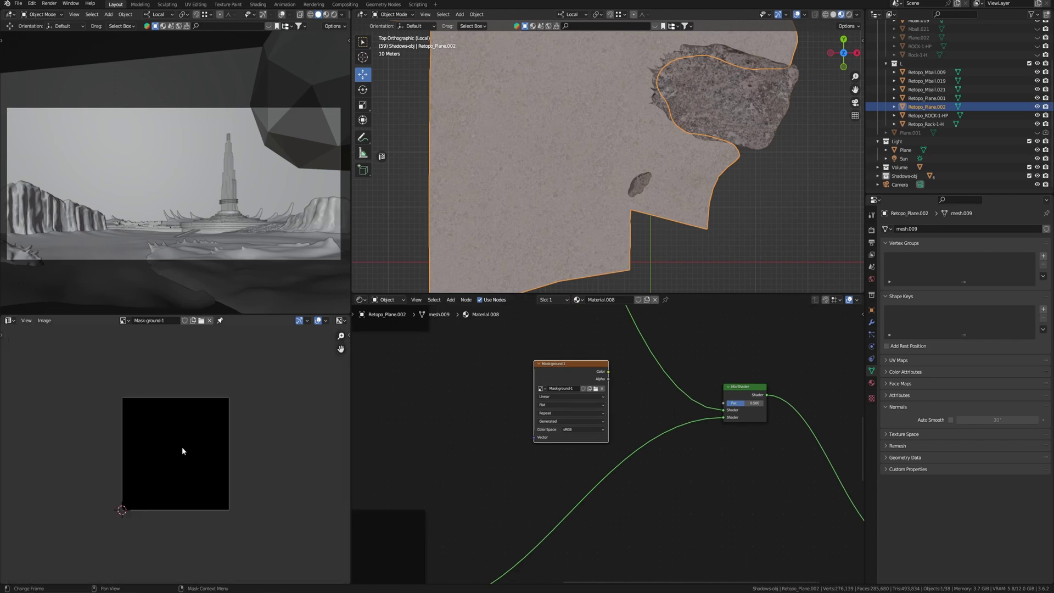
{"action": "scroll", "coordinate": [209, 474], "scroll_direction": "up", "scroll_amount": 2}
{"action": "scroll", "coordinate": [584, 517], "scroll_direction": "down", "scroll_amount": 1}
{"action": "left_click_drag", "start_coordinate": [590, 371], "coordinate": [707, 400]}
{"action": "scroll", "coordinate": [706, 508], "scroll_direction": "down", "scroll_amount": 2}
Step: Add another shader node and start wiring its output toward the Material Output
{"action": "middle_click_drag", "start_coordinate": [707, 509], "coordinate": [685, 517]}
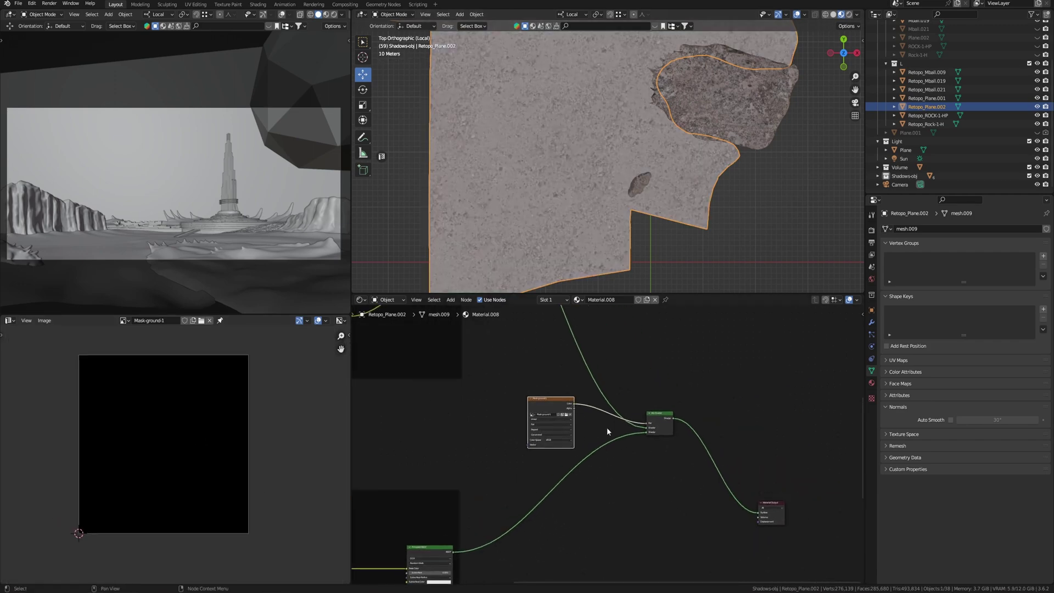
{"action": "scroll", "coordinate": [608, 451], "scroll_direction": "down", "scroll_amount": 2}
{"action": "key", "text": "shift+a"}
{"action": "left_click", "coordinate": [659, 531]}
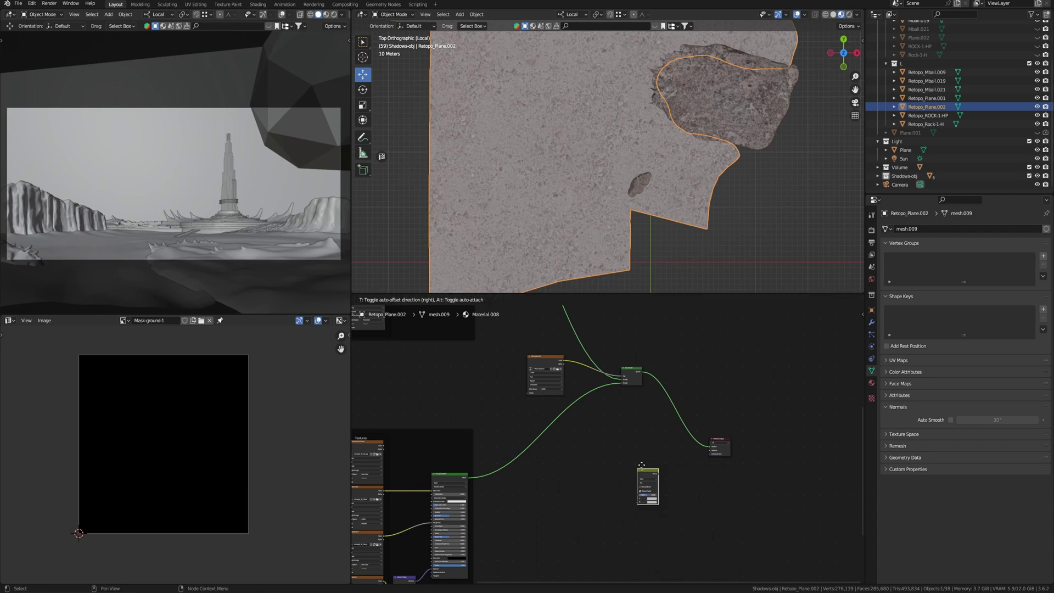
{"action": "left_click", "coordinate": [642, 465]}
{"action": "scroll", "coordinate": [596, 435], "scroll_direction": "down", "scroll_amount": 2}
{"action": "mouse_move", "coordinate": [519, 356]}
{"action": "left_mouse_down"}
{"action": "mouse_move", "coordinate": [563, 416]}
{"action": "mouse_move", "coordinate": [609, 436]}
{"action": "mouse_move", "coordinate": [602, 511]}
{"action": "mouse_move", "coordinate": [618, 526]}
{"action": "mouse_move", "coordinate": [714, 476]}
{"action": "left_mouse_up"}
{"action": "scroll", "coordinate": [618, 527], "scroll_direction": "up", "scroll_amount": 2}
{"action": "scroll", "coordinate": [605, 469], "scroll_direction": "up", "scroll_amount": 2}
{"action": "scroll", "coordinate": [465, 430], "scroll_direction": "up", "scroll_amount": 2}
{"action": "scroll", "coordinate": [465, 430], "scroll_direction": "up", "scroll_amount": 2}
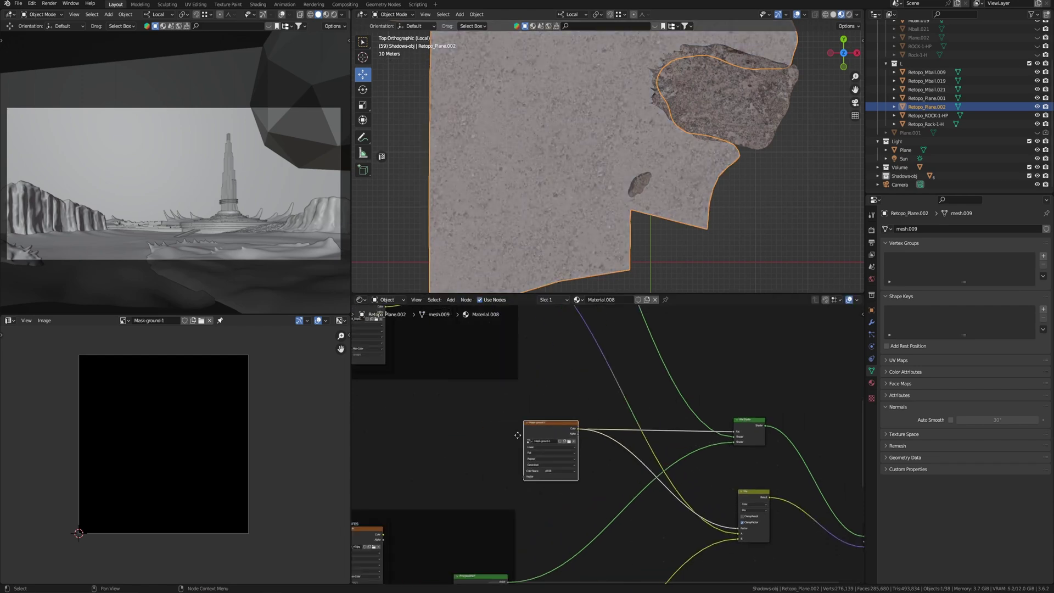
Step: Enter Texture Paint mode with a smaller brush and paint the first pale track
{"action": "left_click_drag", "start_coordinate": [693, 293], "coordinate": [693, 438]}
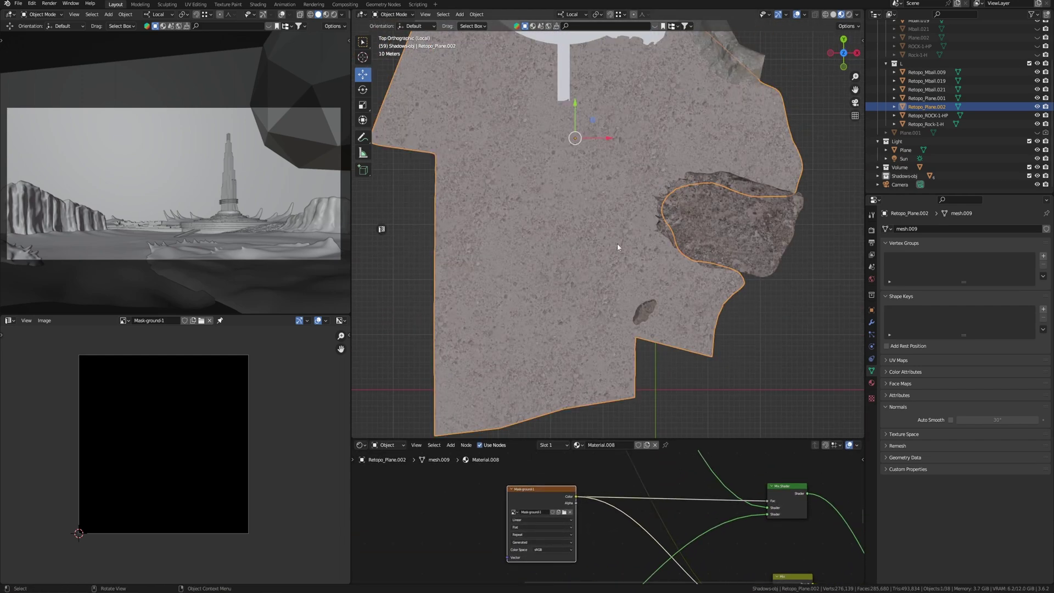
{"action": "key", "text": "ctrl+Tab"}
{"action": "left_click", "coordinate": [675, 194]}
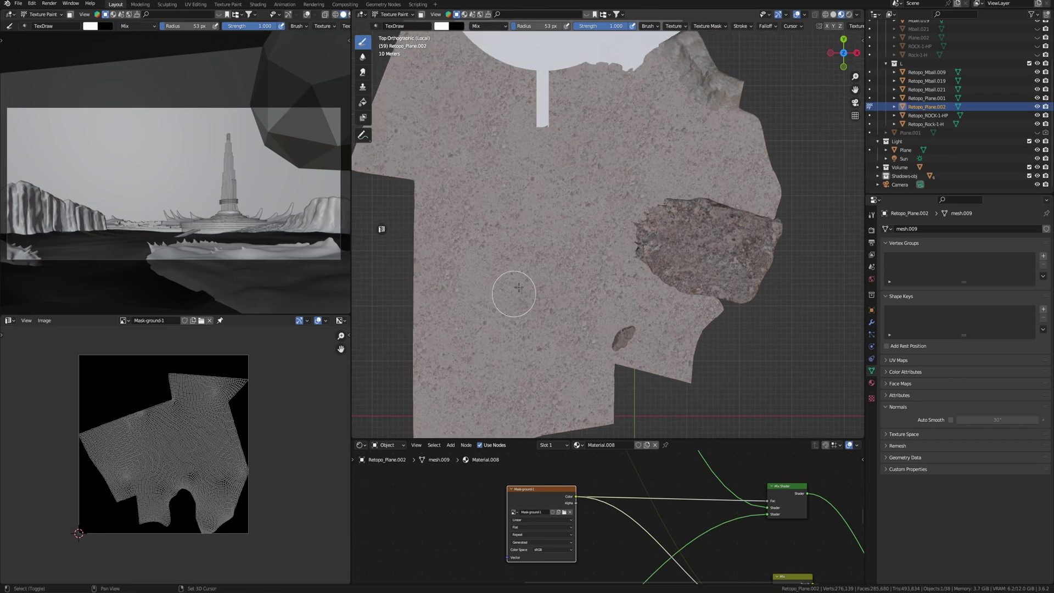
{"action": "scroll", "coordinate": [524, 272], "scroll_direction": "up", "scroll_amount": 2}
{"action": "key", "text": "f"}
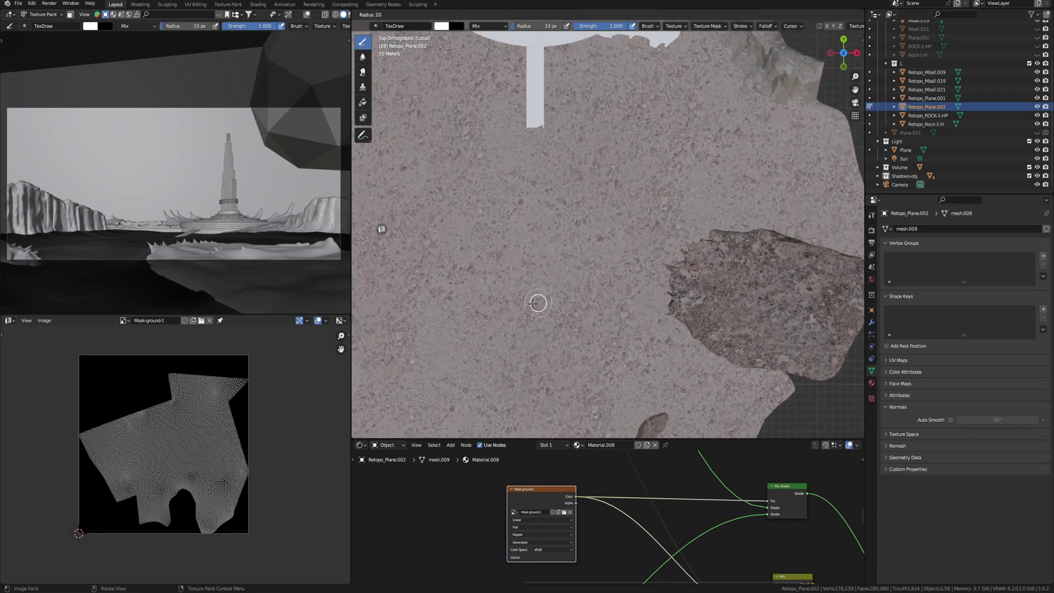
{"action": "left_click", "coordinate": [537, 303]}
{"action": "left_click_drag", "start_coordinate": [532, 136], "coordinate": [539, 267]}
Step: Thin the brush and paint branching tracks, brightening the trails across the ground
{"action": "key", "text": "f"}
{"action": "left_click", "coordinate": [565, 308]}
{"action": "key", "text": "f"}
{"action": "left_click", "coordinate": [576, 305]}
{"action": "middle_click_drag", "start_coordinate": [631, 353], "coordinate": [640, 321], "text": "shift"}
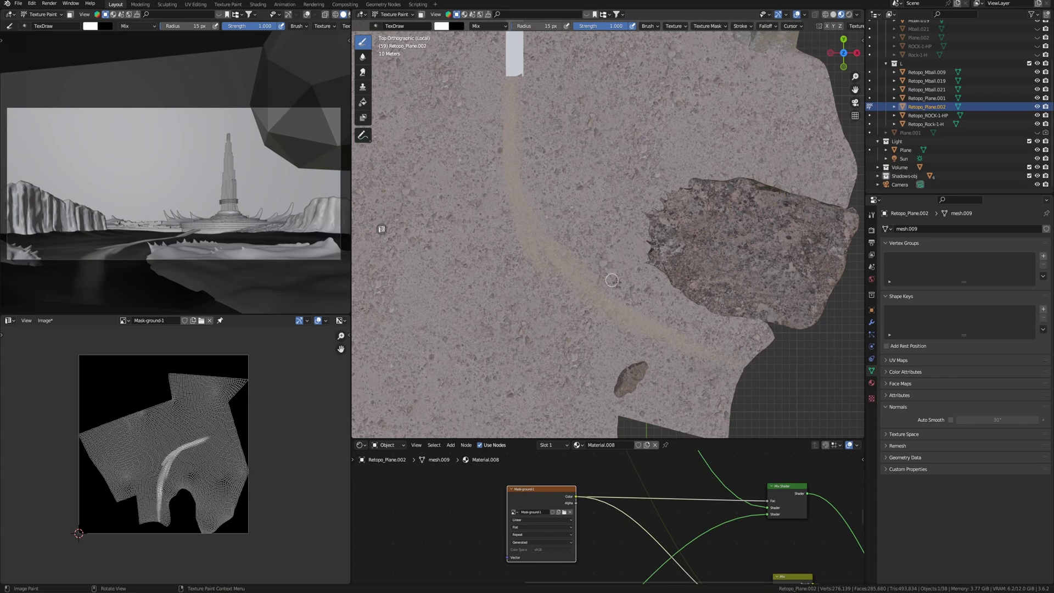
{"action": "left_click_drag", "start_coordinate": [509, 183], "coordinate": [493, 410]}
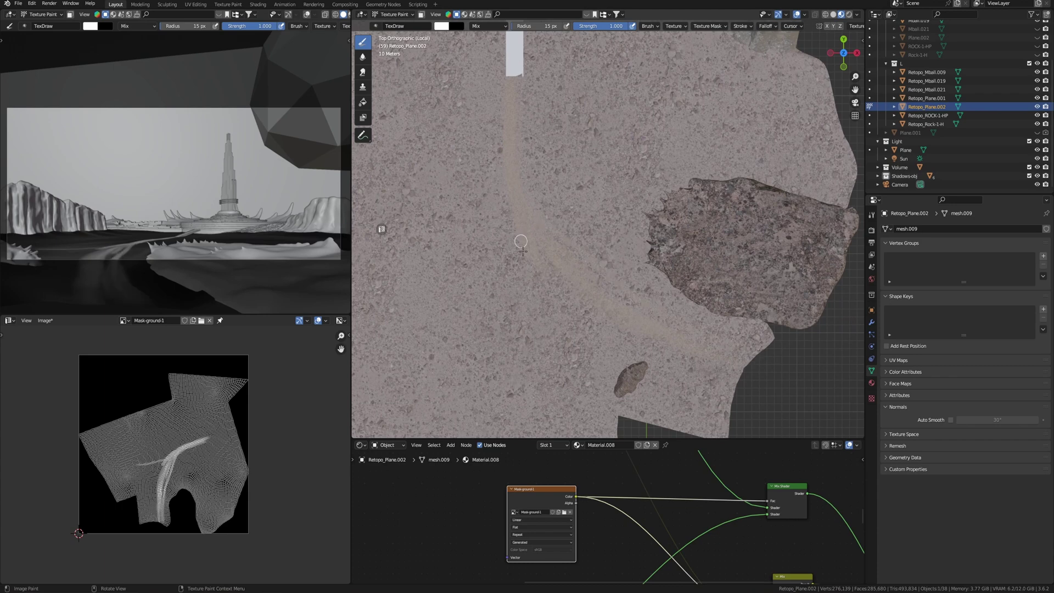
{"action": "middle_click_drag", "start_coordinate": [523, 313], "coordinate": [541, 260], "text": "shift"}
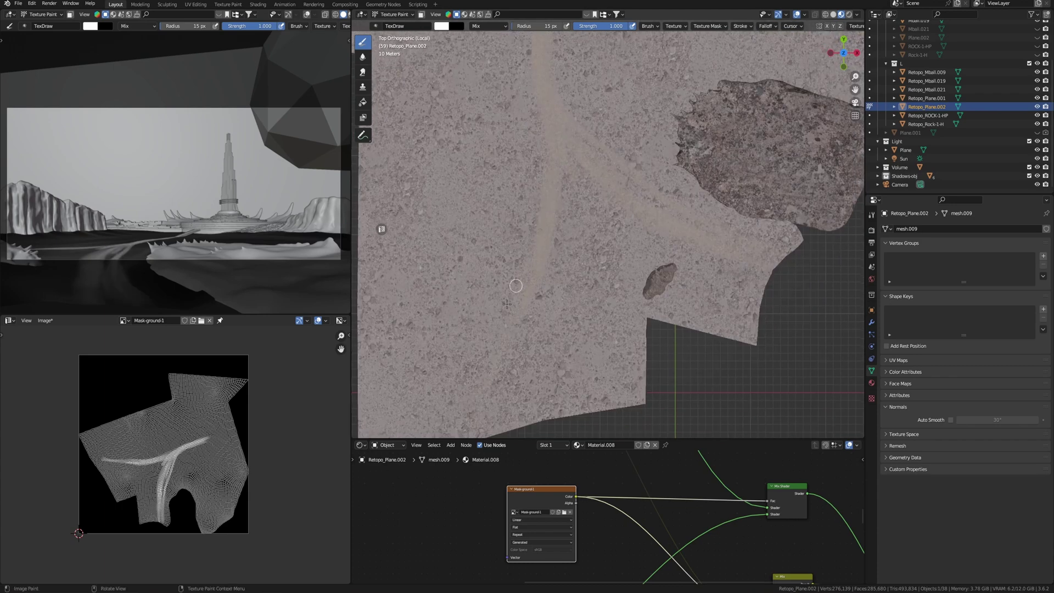
{"action": "left_click_drag", "start_coordinate": [470, 393], "coordinate": [480, 422]}
{"action": "middle_click_drag", "start_coordinate": [557, 241], "coordinate": [527, 329], "text": "shift"}
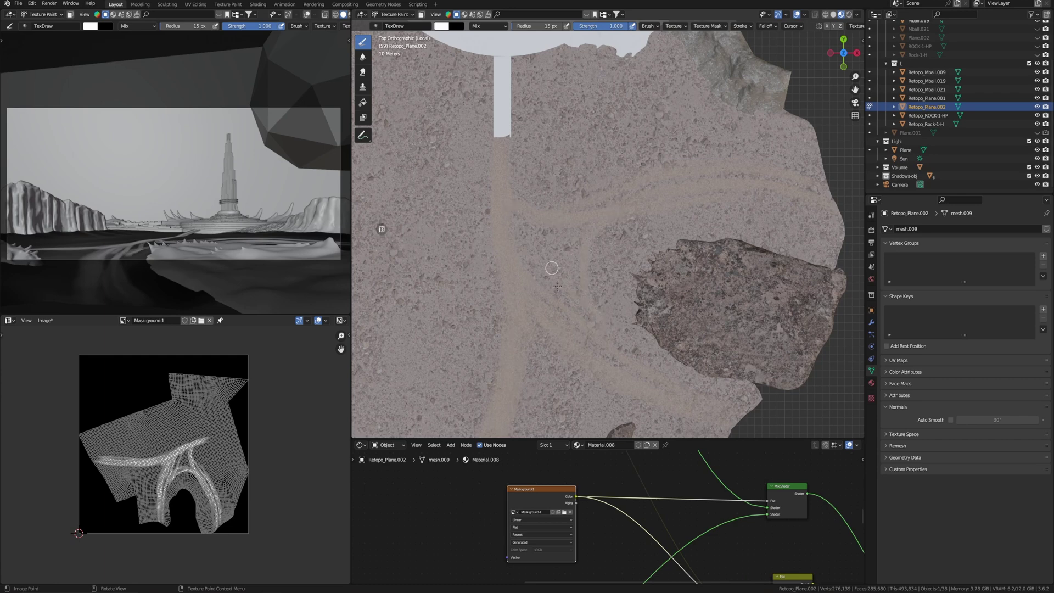
{"action": "left_click_drag", "start_coordinate": [494, 172], "coordinate": [484, 297]}
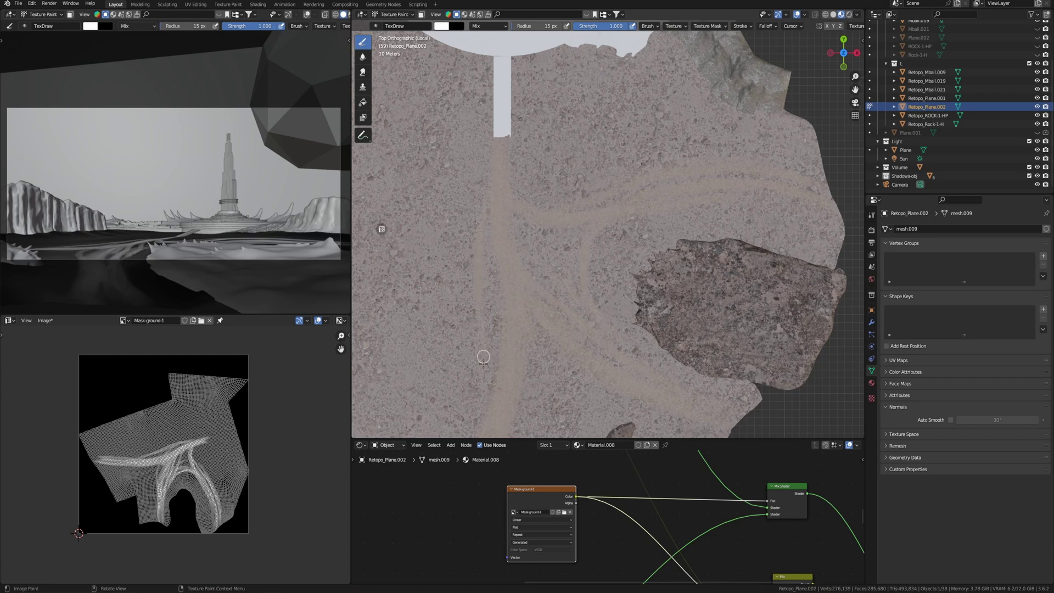
{"action": "middle_click_drag", "start_coordinate": [484, 414], "coordinate": [472, 424], "text": "shift"}
{"action": "scroll", "coordinate": [533, 144], "scroll_direction": "up", "scroll_amount": 3, "text": "shift"}
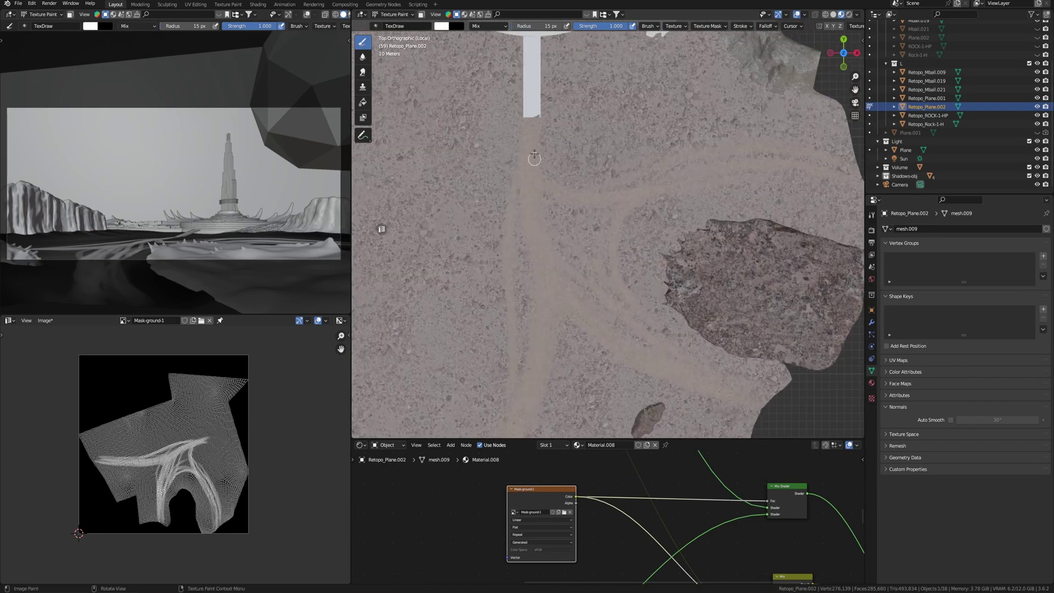
{"action": "scroll", "coordinate": [230, 26], "scroll_direction": "down", "scroll_amount": 2}
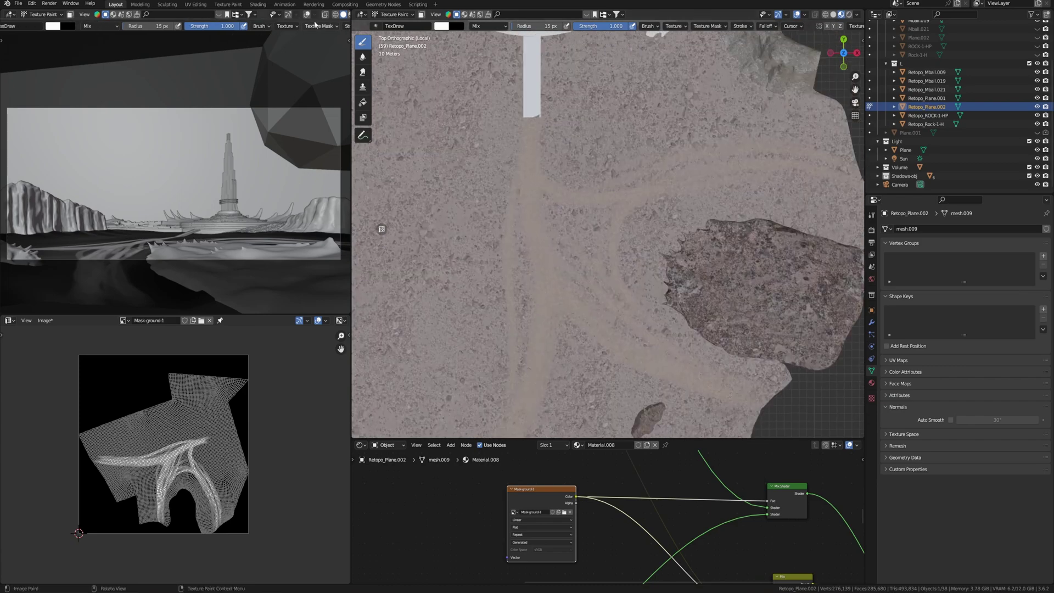
{"action": "scroll", "coordinate": [165, 14], "scroll_direction": "down", "scroll_amount": 2}
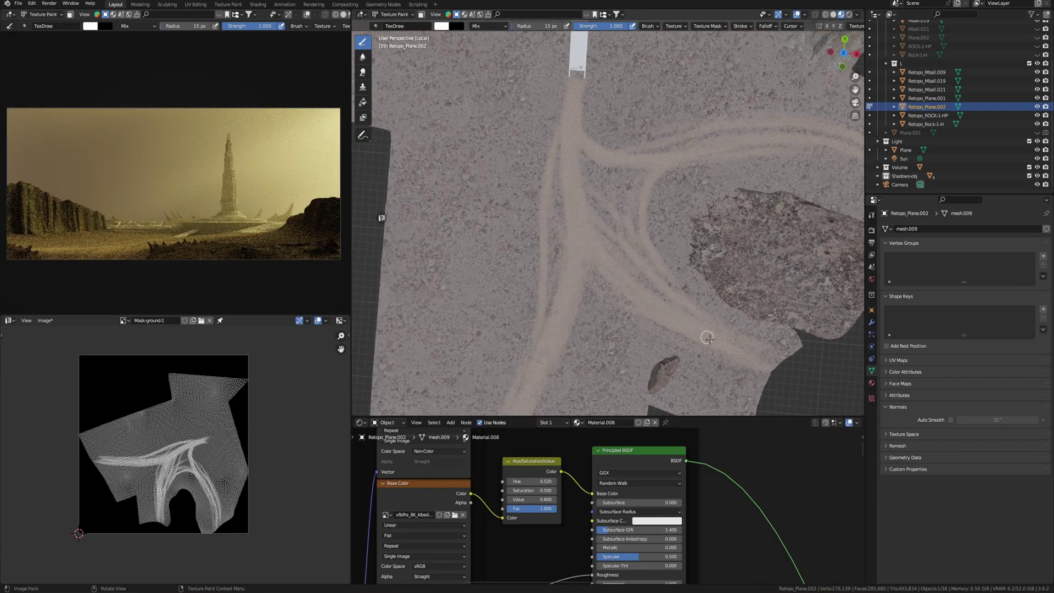
Step: From top view, toggle the paint colour black and white and add overlapping tire tracks
{"action": "right_click", "coordinate": [581, 146]}
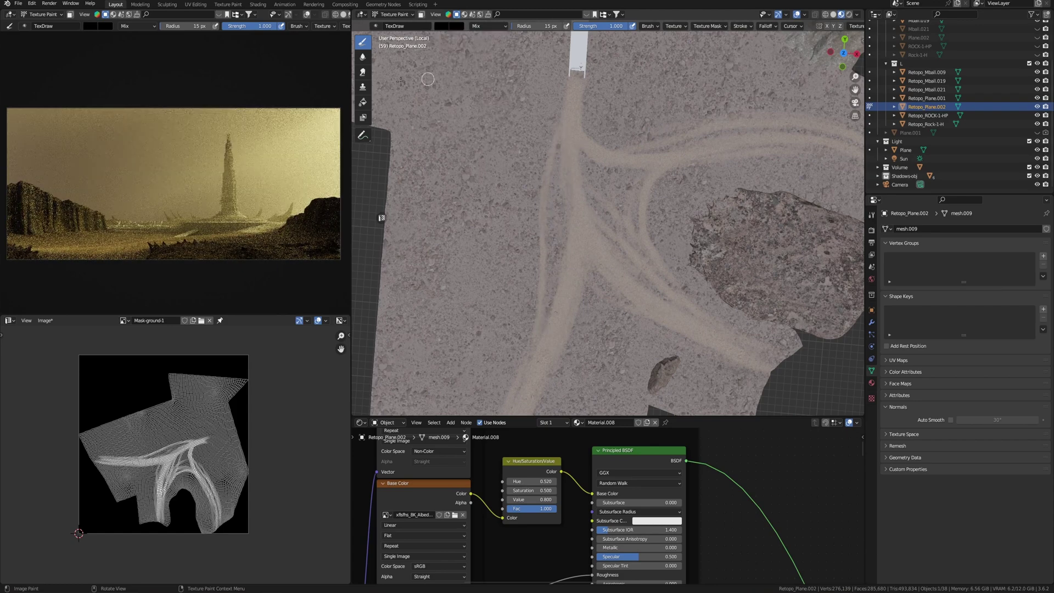
{"action": "scroll", "coordinate": [320, 10], "scroll_direction": "right", "scroll_amount": 5}
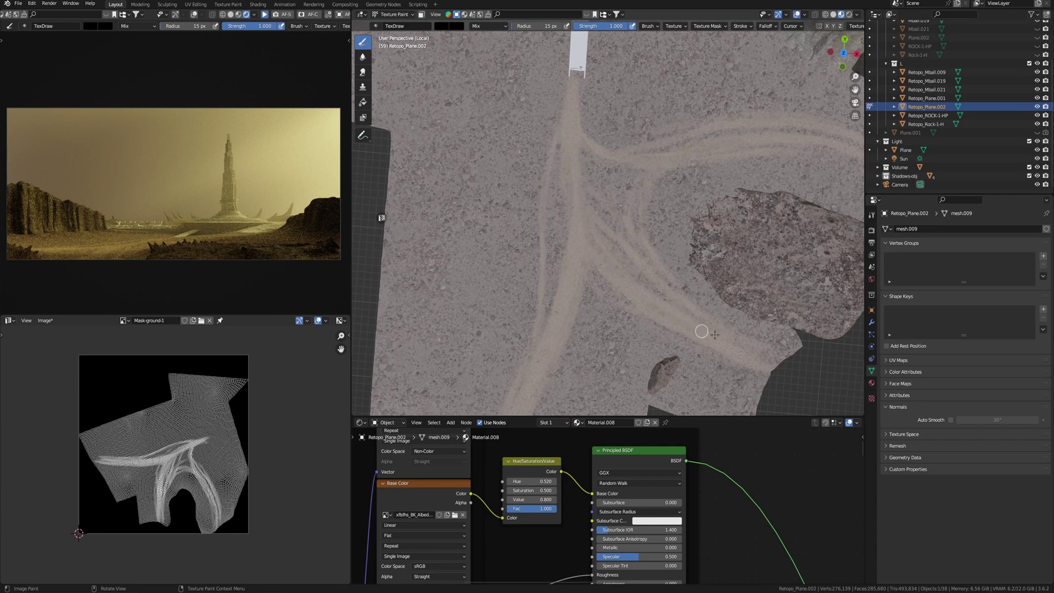
{"action": "key", "text": "KP_7"}
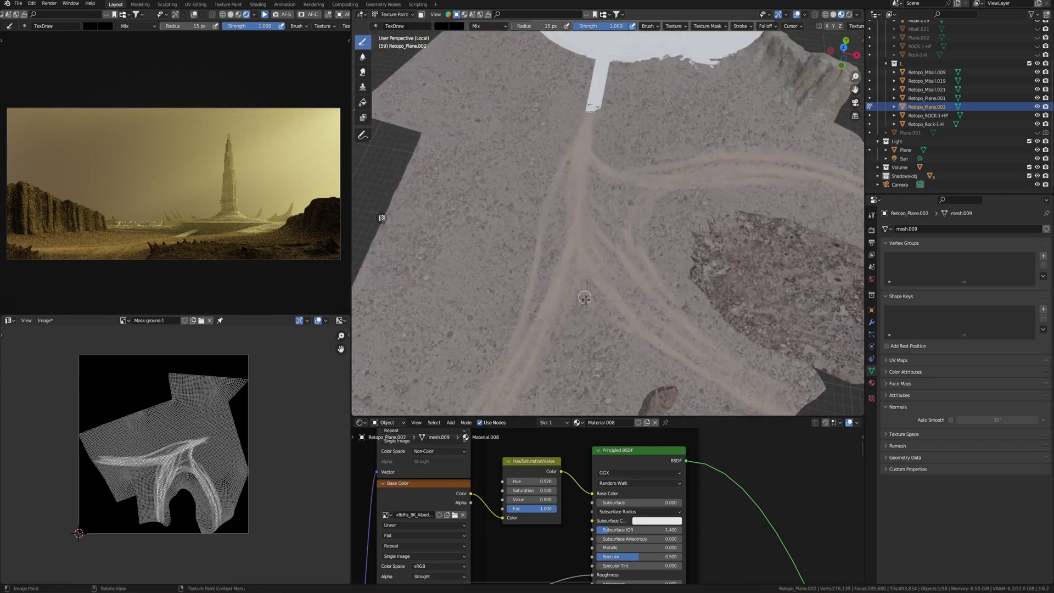
{"action": "left_click", "coordinate": [442, 26]}
{"action": "left_click", "coordinate": [503, 41]}
{"action": "scroll", "coordinate": [598, 291], "scroll_direction": "up", "scroll_amount": 2}
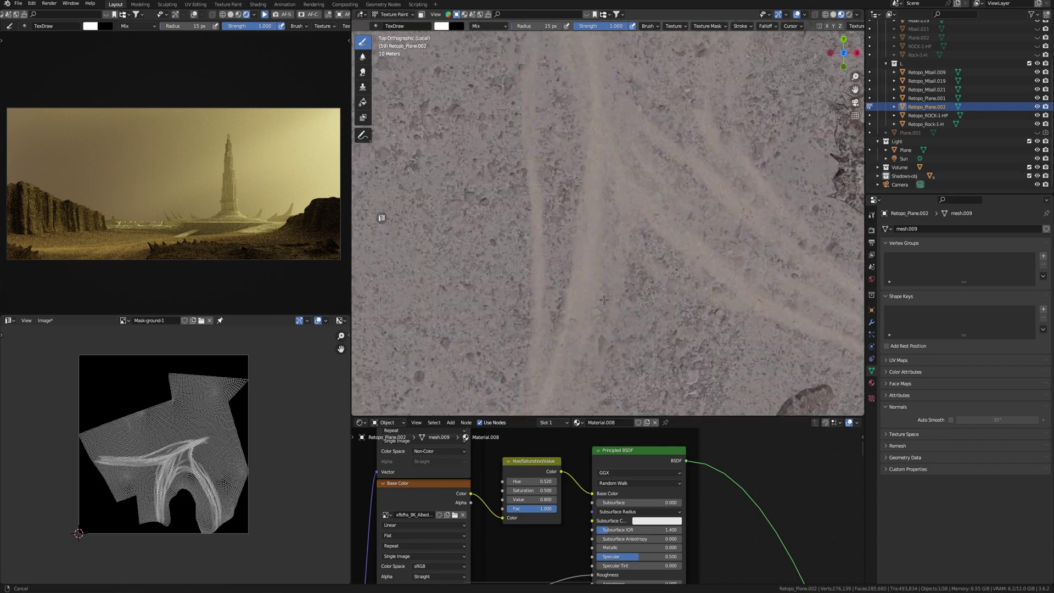
{"action": "scroll", "coordinate": [595, 264], "scroll_direction": "up", "scroll_amount": 1}
{"action": "middle_click_drag", "start_coordinate": [594, 264], "coordinate": [587, 252], "text": "shift"}
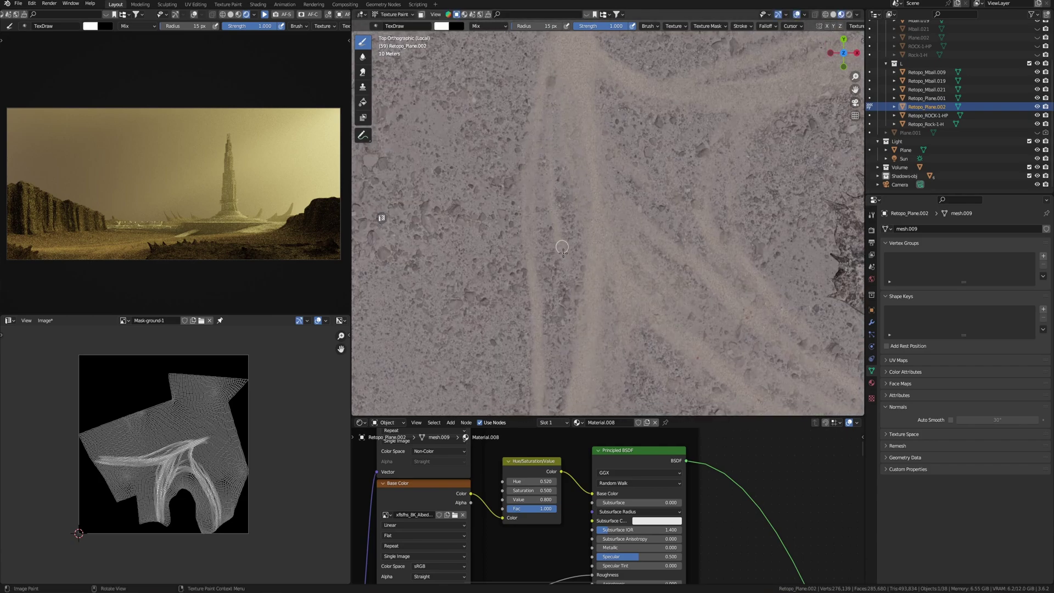
{"action": "left_click", "coordinate": [225, 14]}
{"action": "scroll", "coordinate": [498, 226], "scroll_direction": "down", "scroll_amount": 2}
{"action": "scroll", "coordinate": [498, 225], "scroll_direction": "down", "scroll_amount": 1}
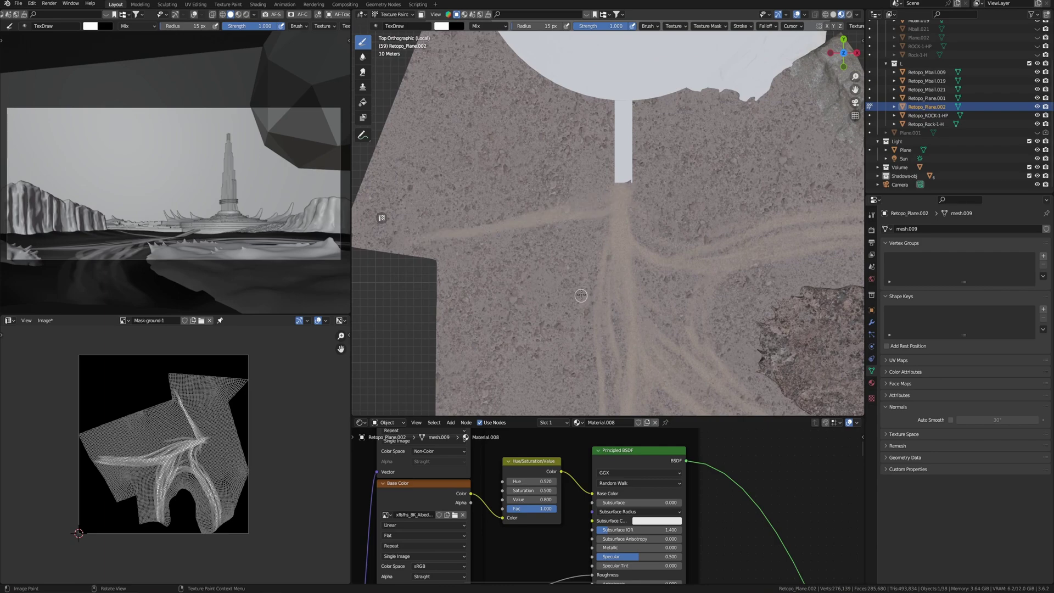
{"action": "middle_click_drag", "start_coordinate": [581, 298], "coordinate": [545, 248], "text": "shift"}
Step: Return to Object Mode, view the rendered desert full-screen, then inspect the Station-concept painting
{"action": "key", "text": "ctrl+Tab"}
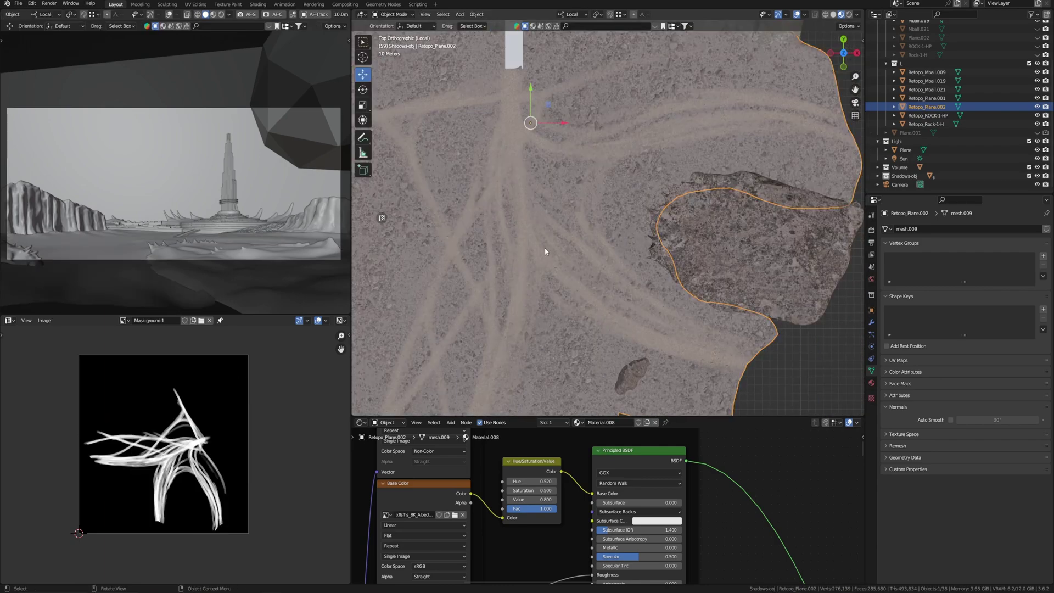
{"action": "scroll", "coordinate": [316, 19], "scroll_direction": "down", "scroll_amount": 2}
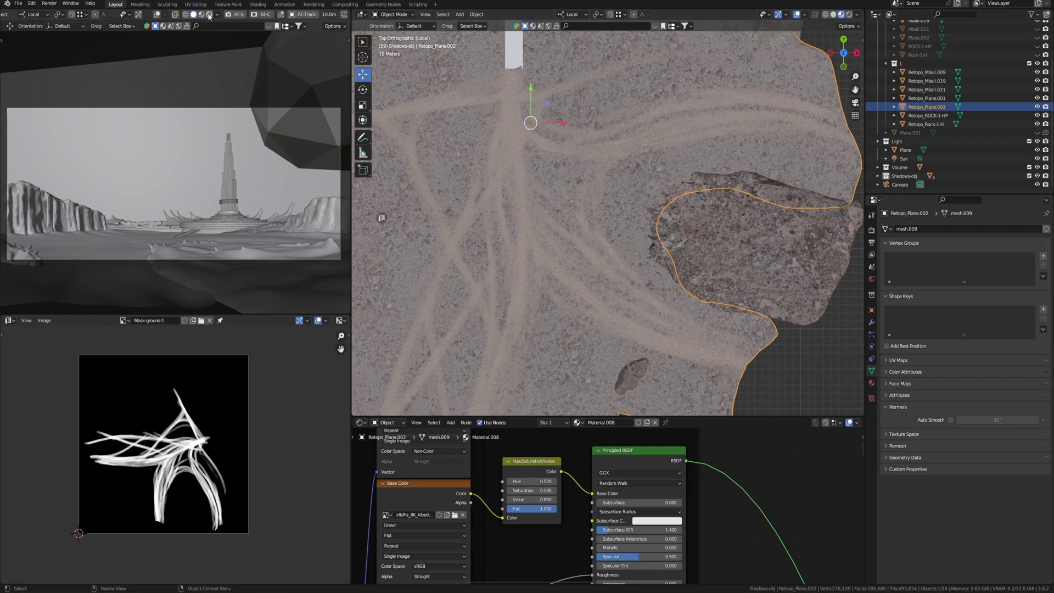
{"action": "left_click", "coordinate": [210, 15]}
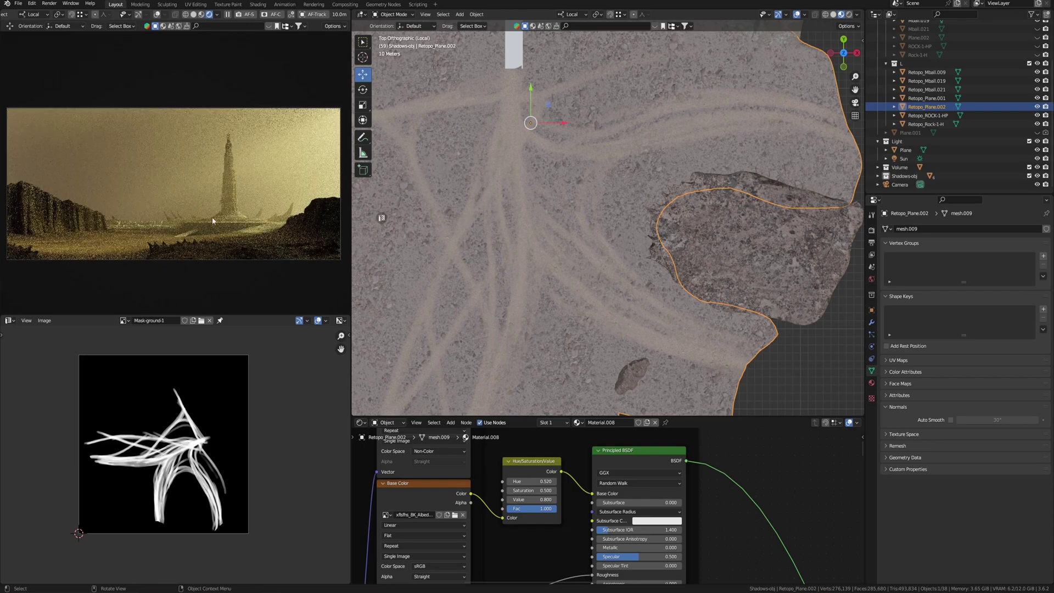
{"action": "key", "text": "ctrl+space"}
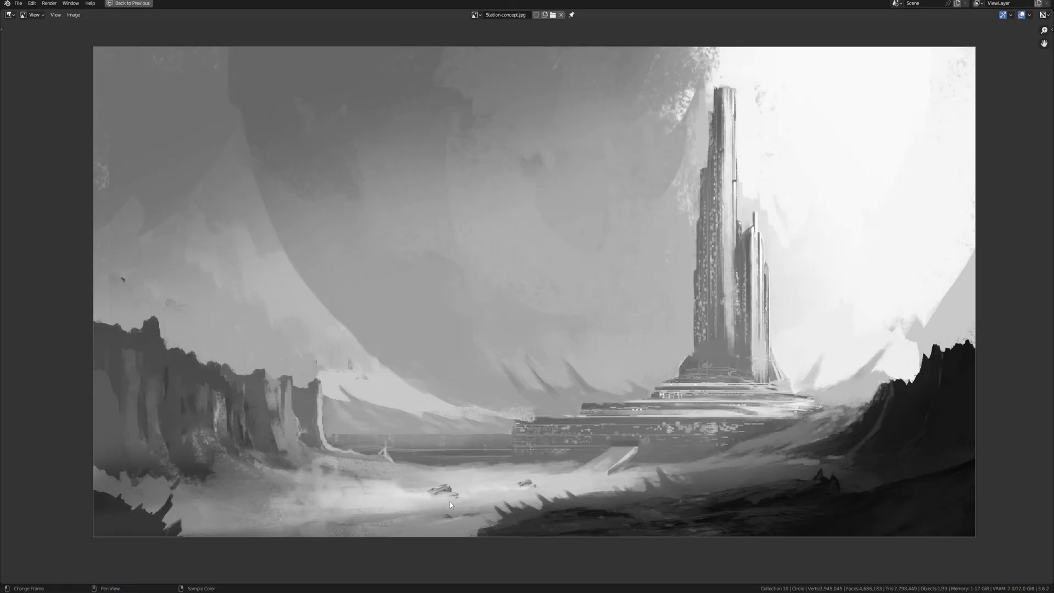
{"action": "scroll", "coordinate": [476, 375], "scroll_direction": "up", "scroll_amount": 2}
{"action": "scroll", "coordinate": [475, 375], "scroll_direction": "up", "scroll_amount": 2}
{"action": "scroll", "coordinate": [475, 375], "scroll_direction": "up", "scroll_amount": 1}
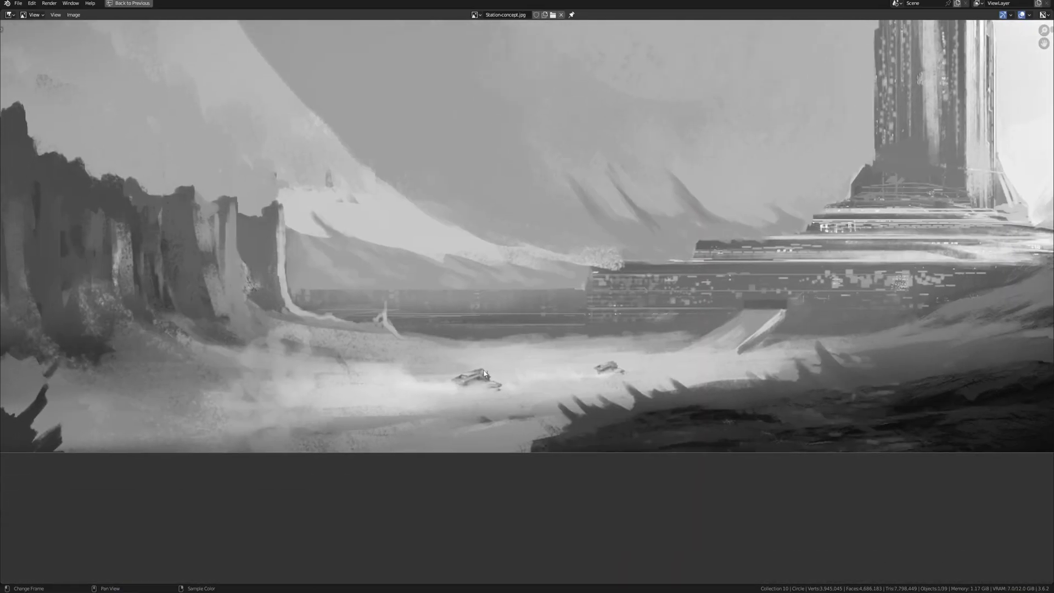
{"action": "middle_click_drag", "start_coordinate": [463, 404], "coordinate": [444, 422]}
{"action": "scroll", "coordinate": [272, 411], "scroll_direction": "down", "scroll_amount": 1}
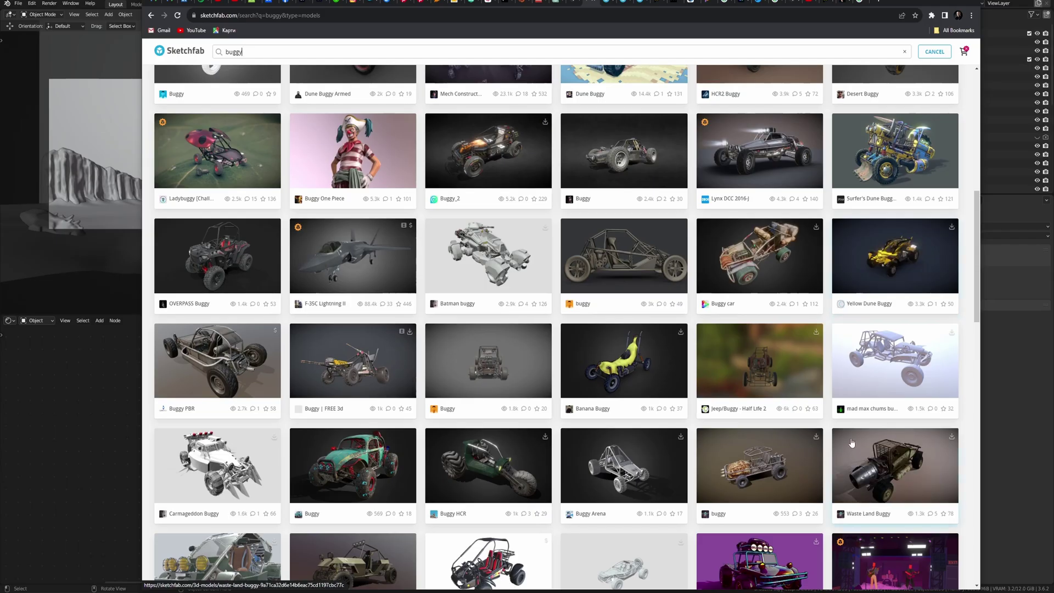
{"action": "scroll", "coordinate": [754, 461], "scroll_direction": "down", "scroll_amount": 1}
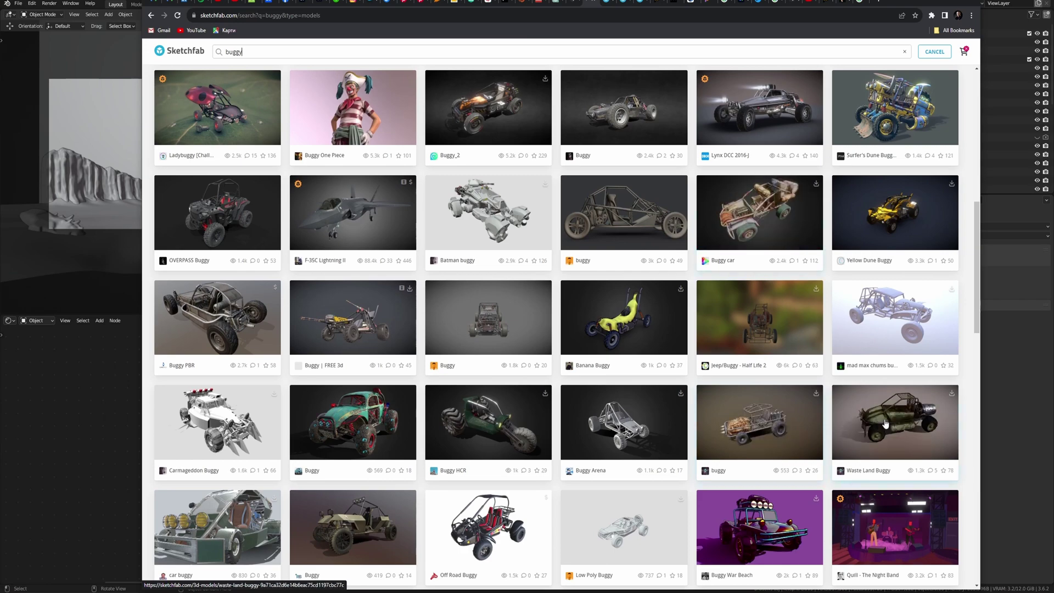
{"action": "scroll", "coordinate": [884, 424], "scroll_direction": "down", "scroll_amount": 1}
{"action": "scroll", "coordinate": [885, 421], "scroll_direction": "down", "scroll_amount": 4}
{"action": "scroll", "coordinate": [885, 404], "scroll_direction": "down", "scroll_amount": 4}
{"action": "scroll", "coordinate": [884, 381], "scroll_direction": "down", "scroll_amount": 2}
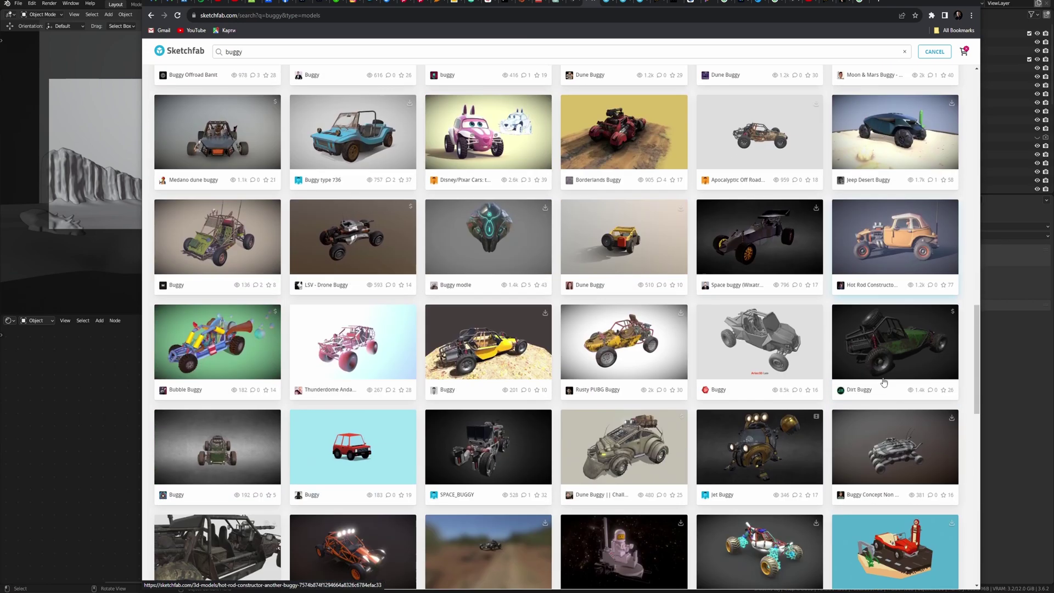
{"action": "scroll", "coordinate": [883, 379], "scroll_direction": "down", "scroll_amount": 3}
{"action": "scroll", "coordinate": [882, 379], "scroll_direction": "down", "scroll_amount": 2}
{"action": "scroll", "coordinate": [873, 387], "scroll_direction": "up", "scroll_amount": 3}
{"action": "scroll", "coordinate": [873, 388], "scroll_direction": "up", "scroll_amount": 3}
{"action": "scroll", "coordinate": [873, 387], "scroll_direction": "up", "scroll_amount": 3}
{"action": "scroll", "coordinate": [873, 386], "scroll_direction": "up", "scroll_amount": 2}
{"action": "scroll", "coordinate": [873, 386], "scroll_direction": "up", "scroll_amount": 2}
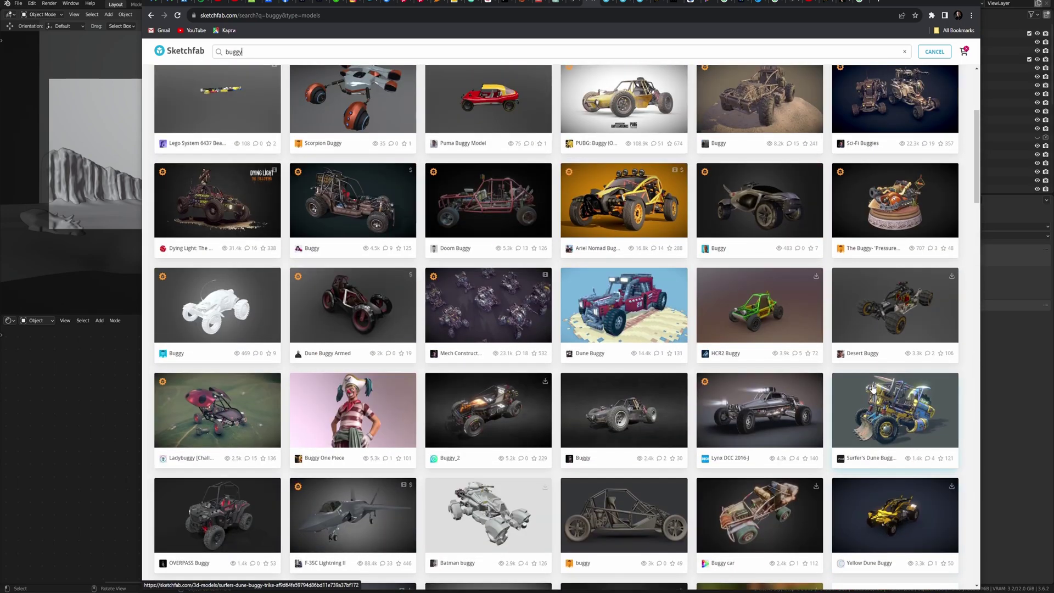
Step: Open the Buggy_2 card's model page from the Sketchfab 'buggy' results
{"action": "left_click", "coordinate": [492, 424]}
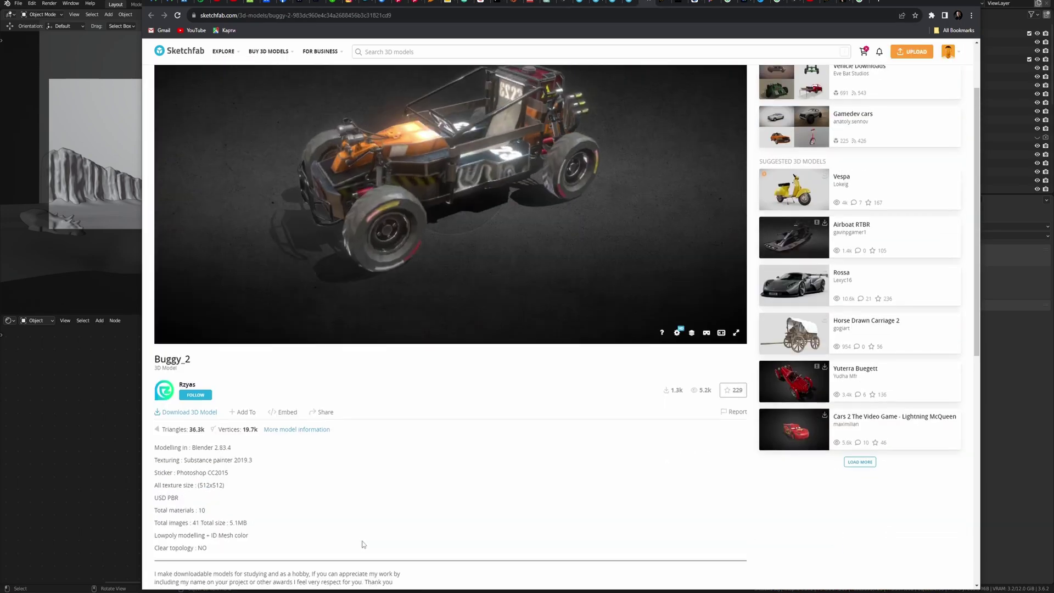
{"action": "scroll", "coordinate": [362, 544], "scroll_direction": "up", "scroll_amount": 2}
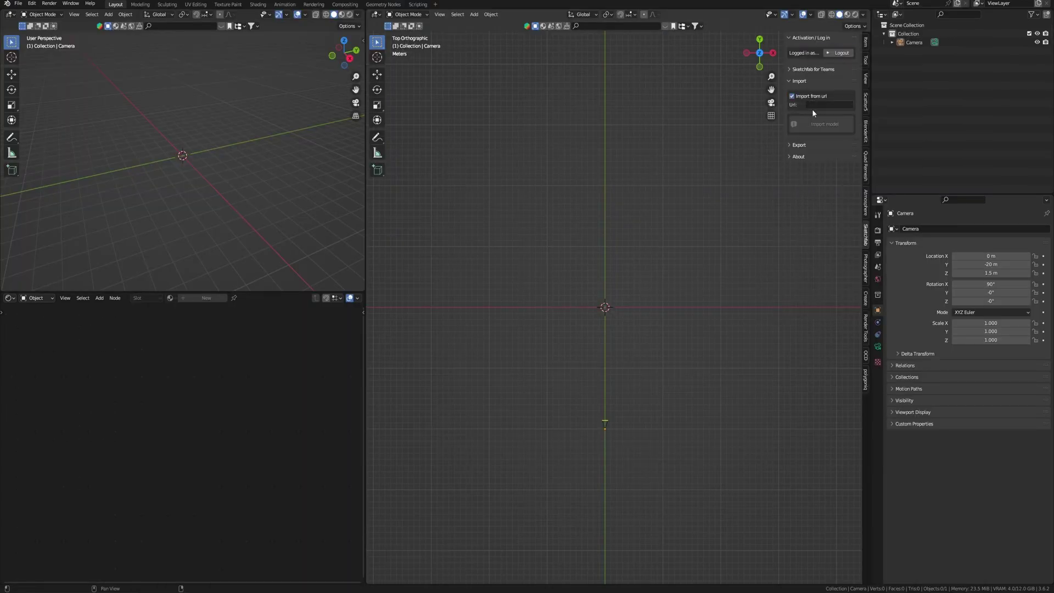
Step: Import a buggy into Blender from its pasted Sketchfab link
{"action": "key", "text": "ctrl+v"}
{"action": "key", "text": "Return"}
{"action": "left_click", "coordinate": [828, 126]}
{"action": "mouse_move", "coordinate": [578, 355]}
{"action": "middle_mouse_down"}
{"action": "mouse_move", "coordinate": [630, 391]}
{"action": "mouse_move", "coordinate": [621, 334]}
{"action": "mouse_move", "coordinate": [661, 280]}
{"action": "middle_mouse_up"}
Step: Copy the Buggy_2 page address and import that model through the Sketchfab panel
{"action": "key", "text": "alt+Tab"}
{"action": "left_click", "coordinate": [455, 16]}
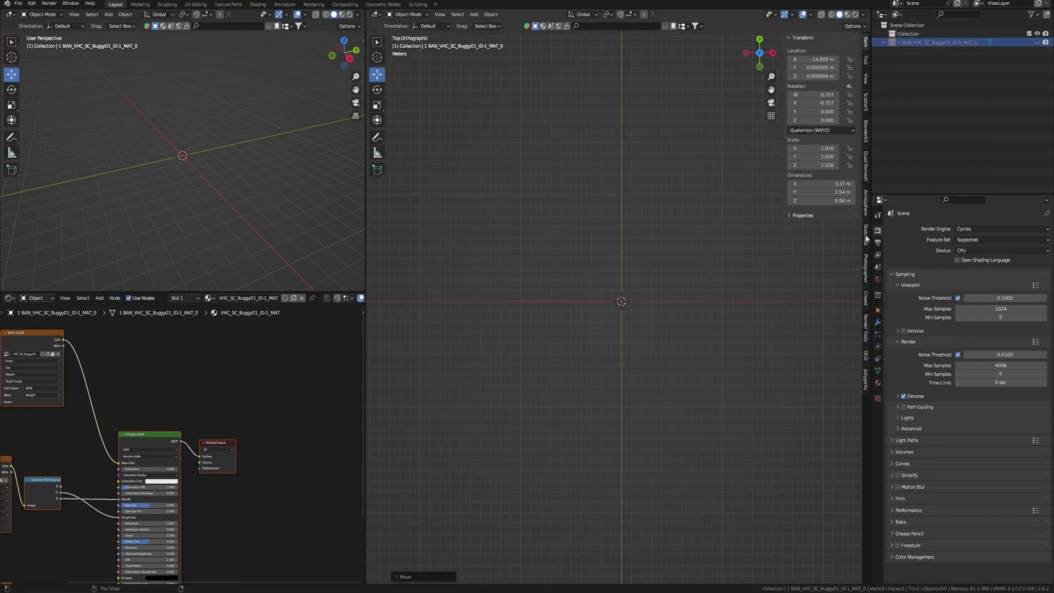
{"action": "left_click", "coordinate": [866, 238]}
{"action": "left_click", "coordinate": [841, 105]}
{"action": "left_click", "coordinate": [819, 125]}
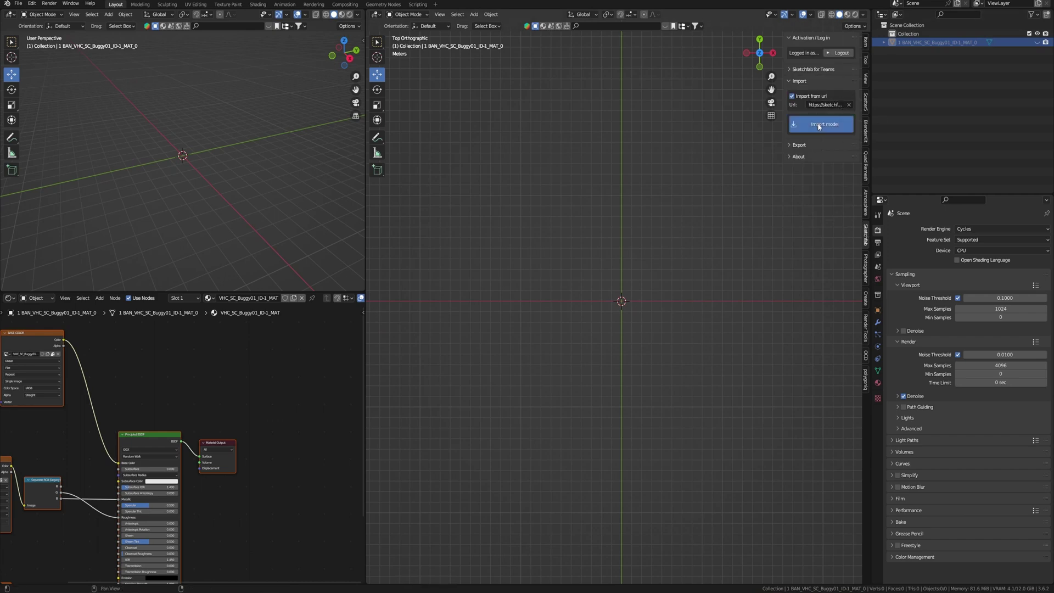
Step: Turn the new small buggy 90 degrees and move it beside the first
{"action": "left_click", "coordinate": [445, 308]}
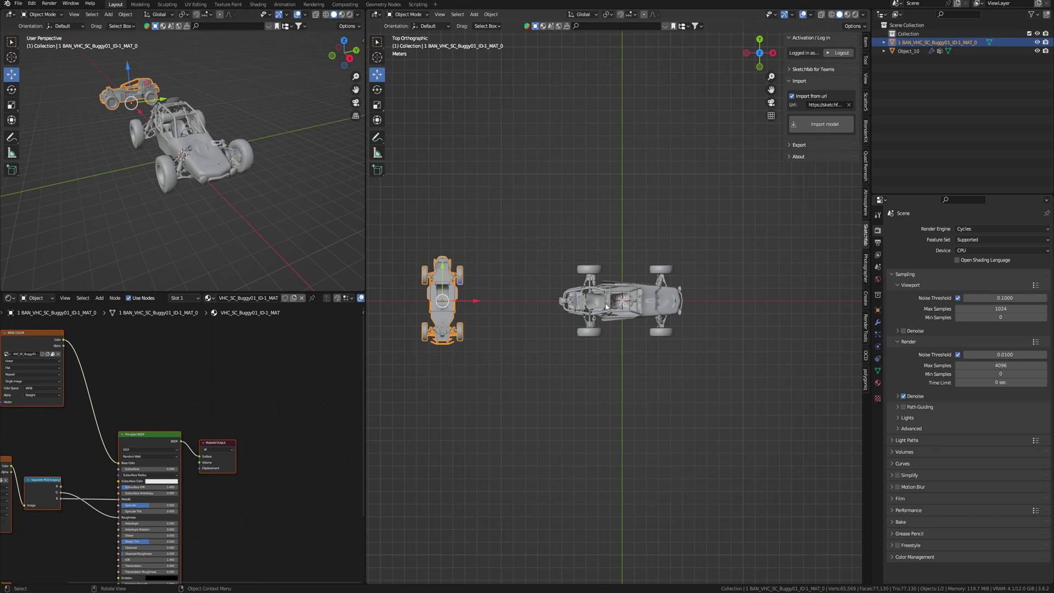
{"action": "type", "text": "r90"}
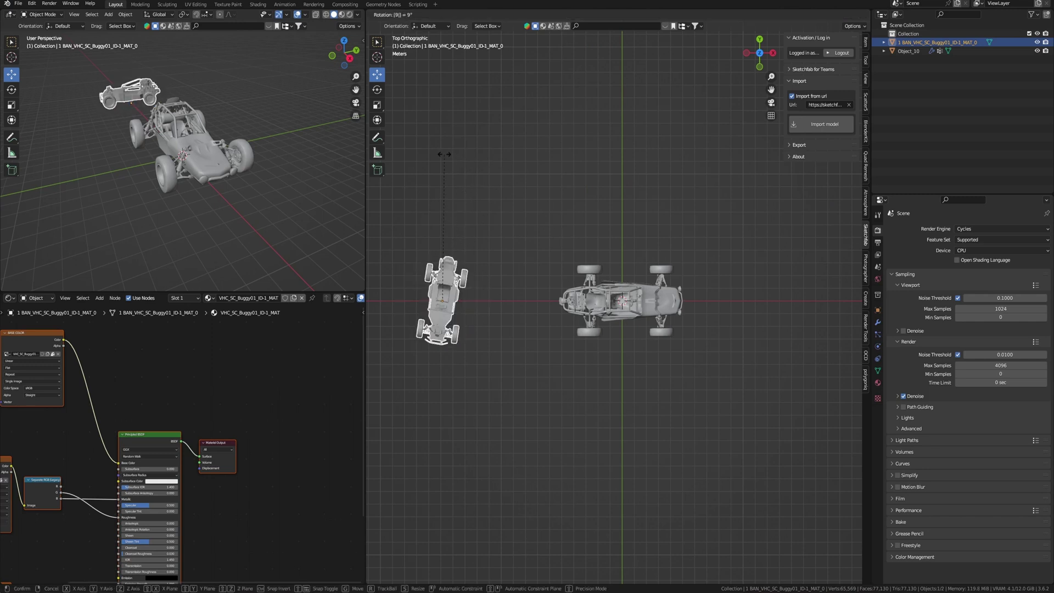
{"action": "key", "text": "Return"}
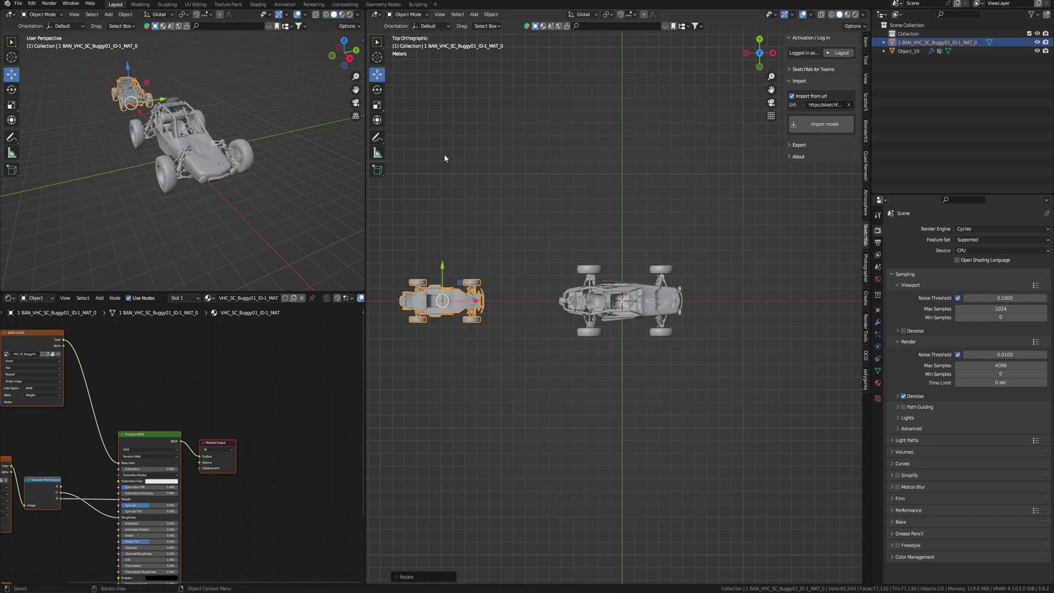
{"action": "key", "text": "g"}
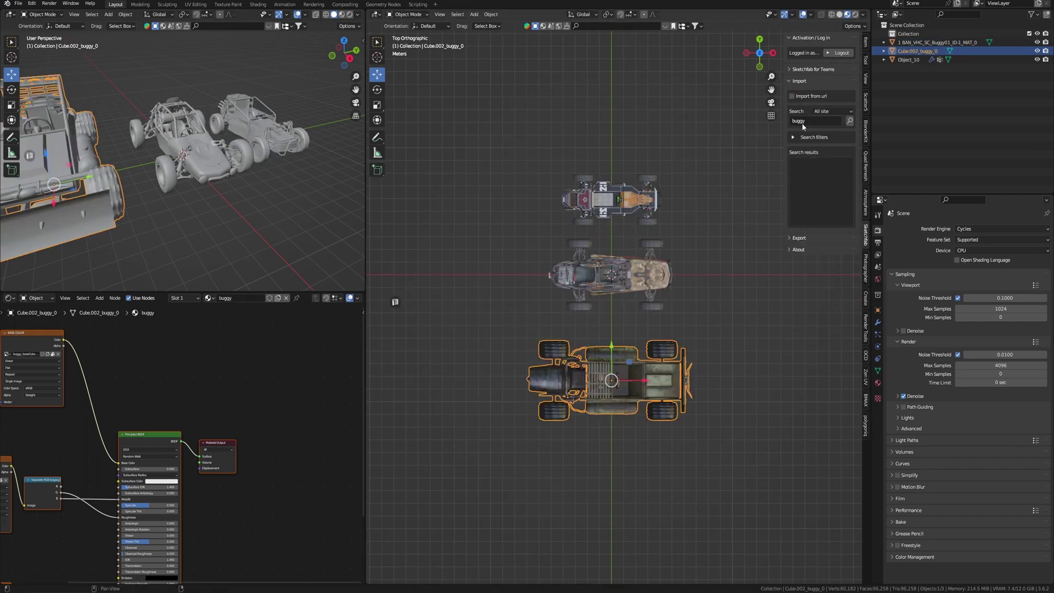
Step: Browse further pages of Sketchfab buggy results with the search filters shown
{"action": "left_click", "coordinate": [795, 137]}
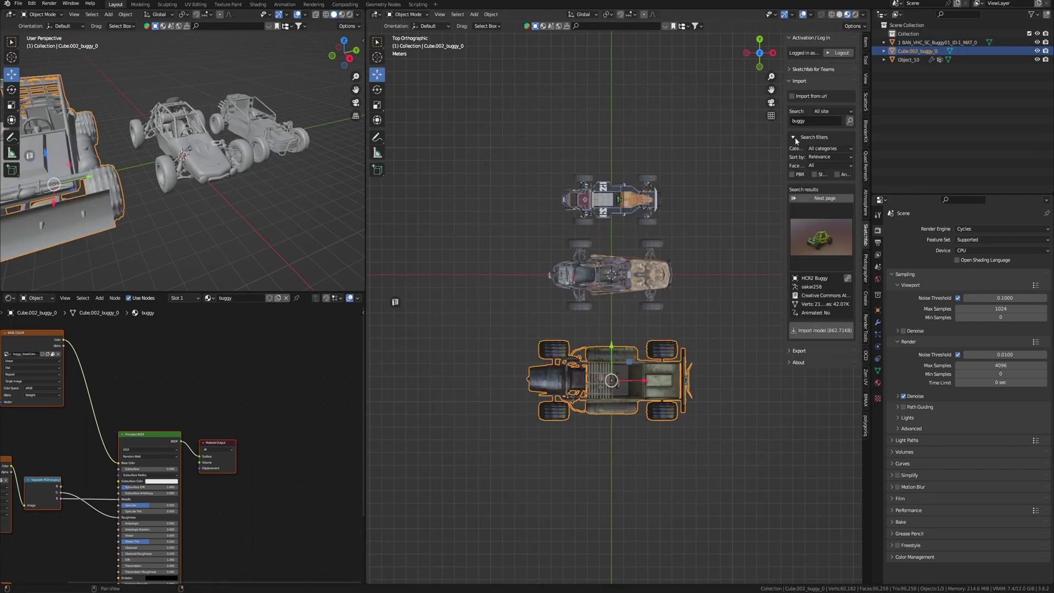
{"action": "left_click", "coordinate": [824, 198]}
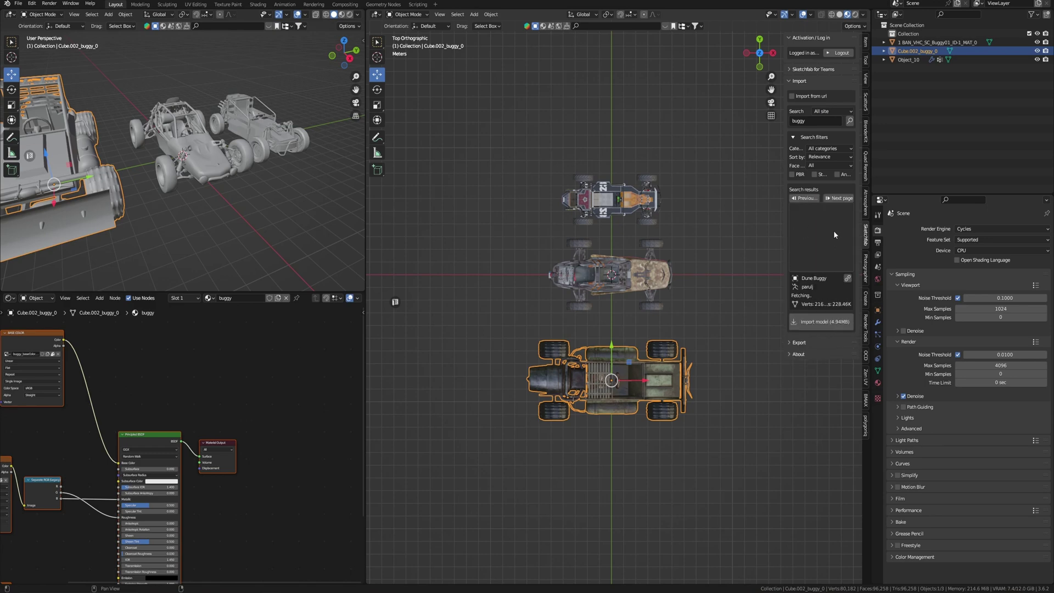
{"action": "left_click", "coordinate": [835, 198]}
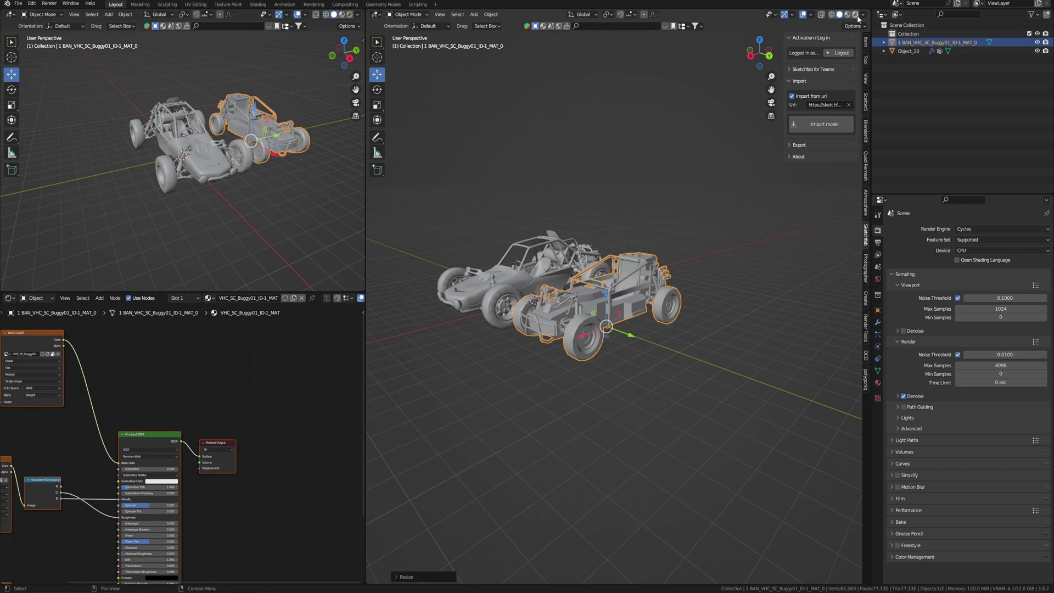
Step: Preview the buggies in rendered shading and select both cars
{"action": "left_click", "coordinate": [857, 14]}
{"action": "mouse_move", "coordinate": [628, 337]}
{"action": "middle_mouse_down"}
{"action": "mouse_move", "coordinate": [691, 358]}
{"action": "mouse_move", "coordinate": [687, 377]}
{"action": "middle_mouse_up"}
{"action": "left_click", "coordinate": [686, 383]}
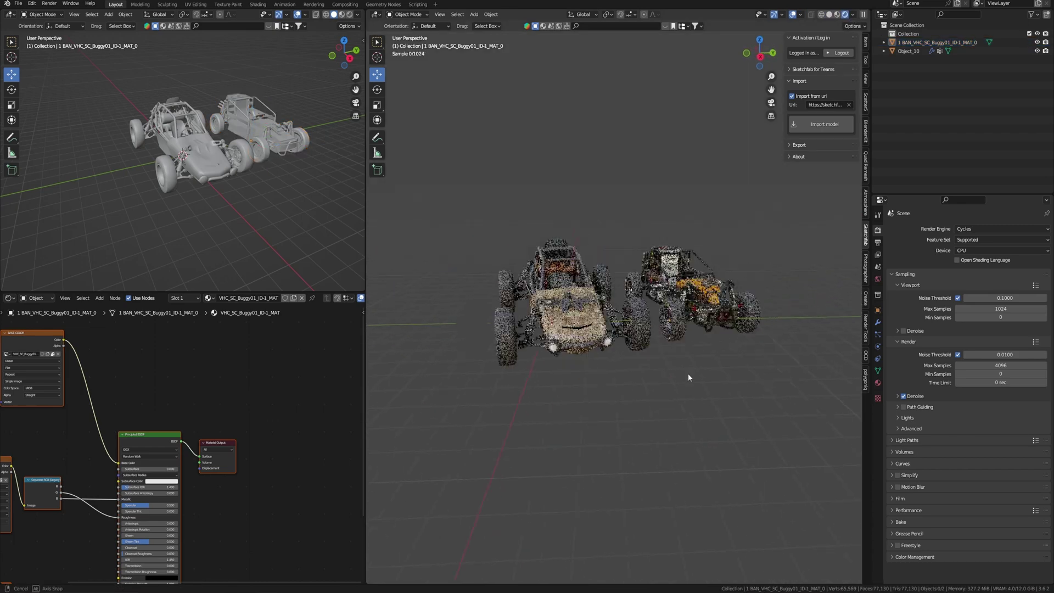
{"action": "middle_click_drag", "start_coordinate": [688, 378], "coordinate": [632, 367]}
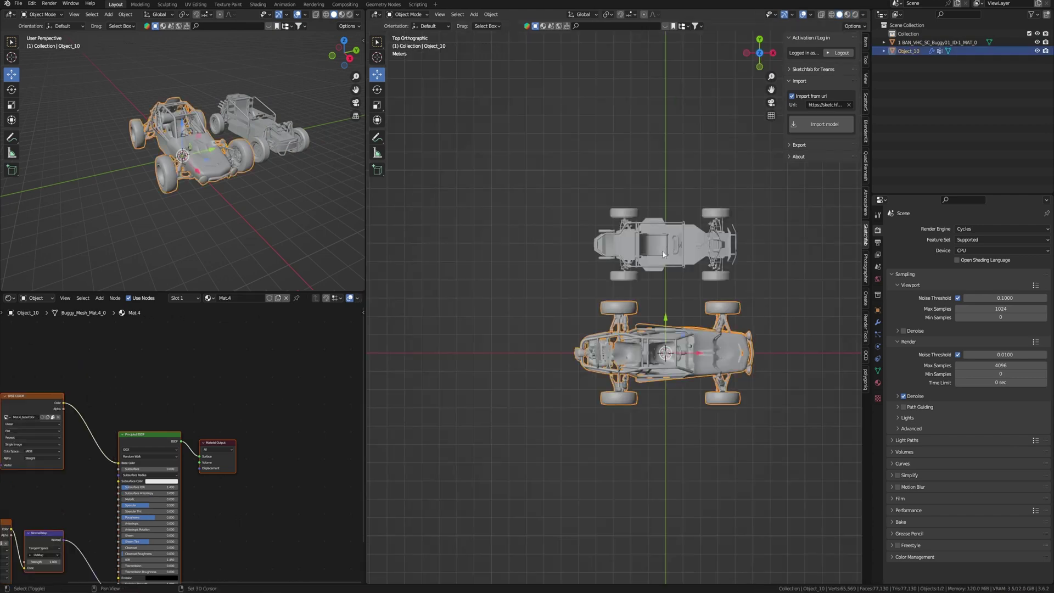
{"action": "left_click", "coordinate": [663, 253], "text": "shift"}
Step: Copy both buggies and paste them into the desert scene
{"action": "key", "text": "ctrl+c"}
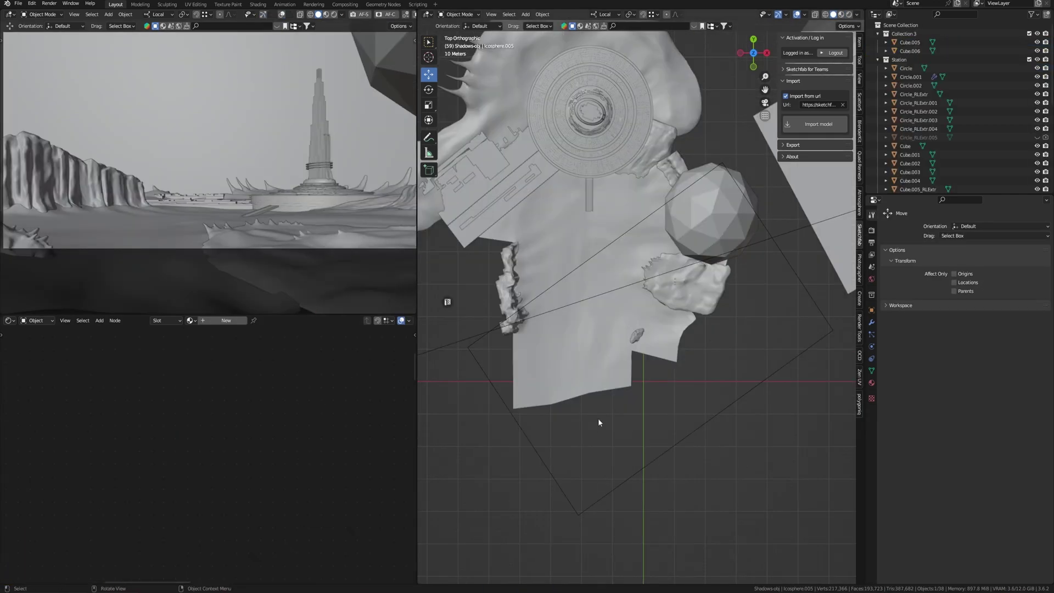
{"action": "key", "text": "ctrl+v"}
{"action": "scroll", "coordinate": [601, 414], "scroll_direction": "up", "scroll_amount": 1}
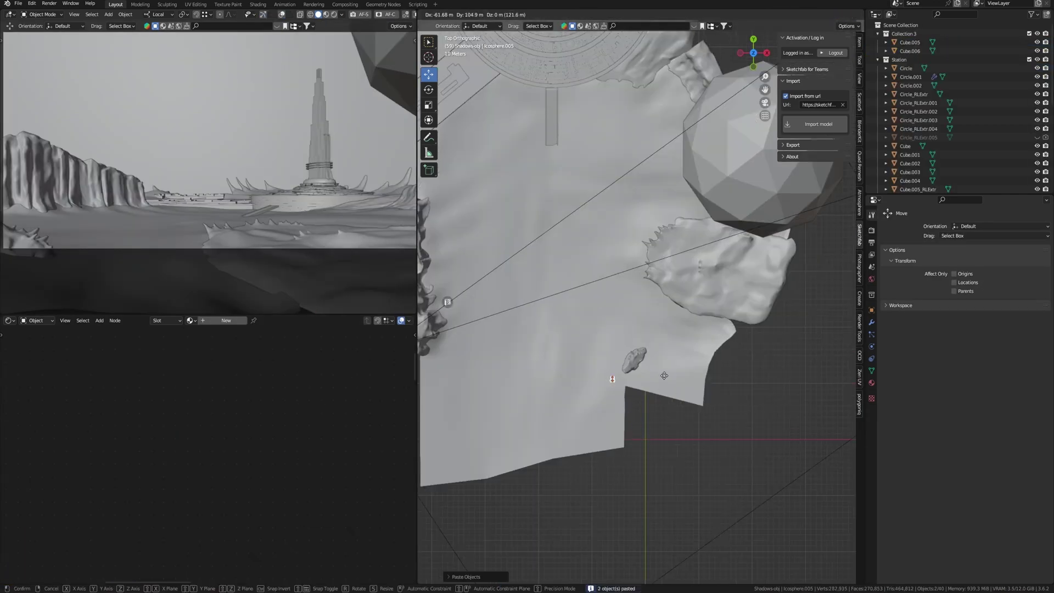
{"action": "left_click", "coordinate": [630, 286]}
{"action": "middle_click_drag", "start_coordinate": [630, 286], "coordinate": [671, 332]}
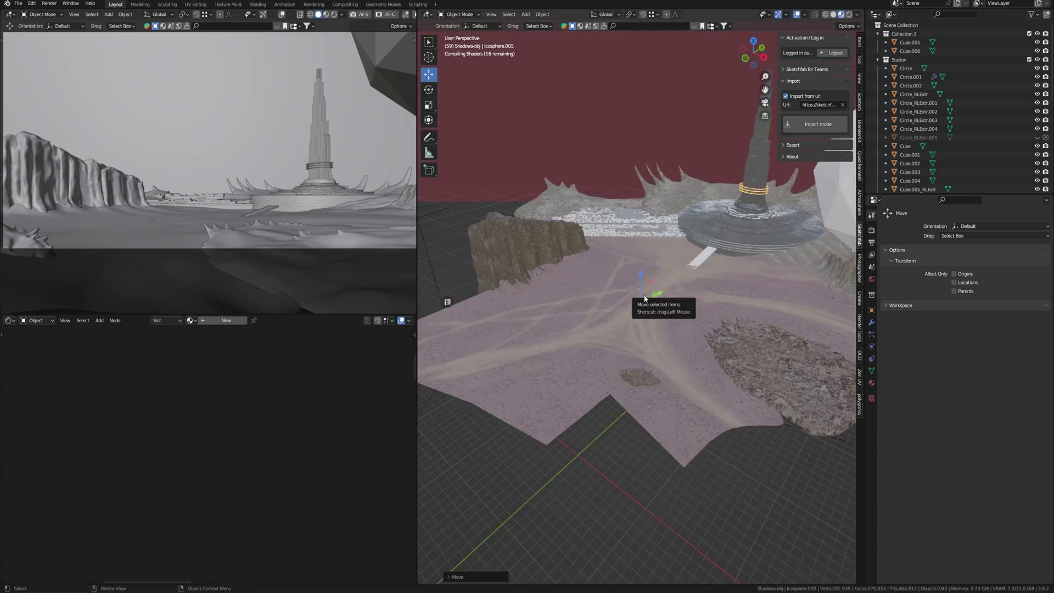
{"action": "key", "text": "KP_7"}
Step: Rotate the first pasted buggy and move it onto the ground
{"action": "key", "text": "r"}
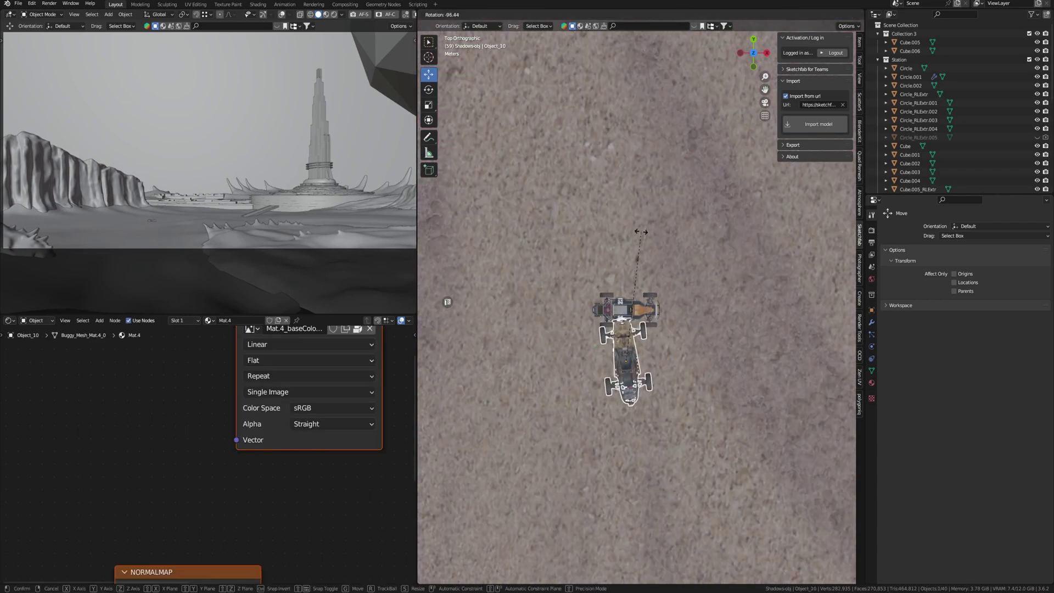
{"action": "key", "text": "g"}
{"action": "left_click", "coordinate": [620, 175]}
{"action": "middle_click_drag", "start_coordinate": [620, 175], "coordinate": [569, 376]}
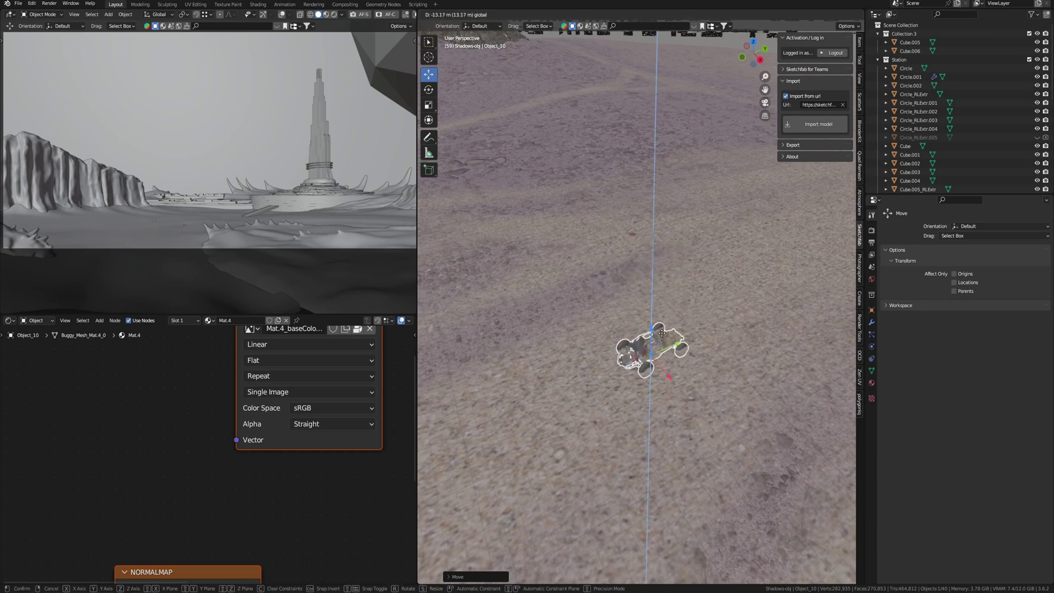
{"action": "scroll", "coordinate": [569, 377], "scroll_direction": "up", "scroll_amount": 3}
Step: Lift the second buggy along Z, turn it upright, and park it near the first
{"action": "left_click", "coordinate": [447, 321]}
{"action": "key", "text": "g"}
{"action": "key", "text": "z"}
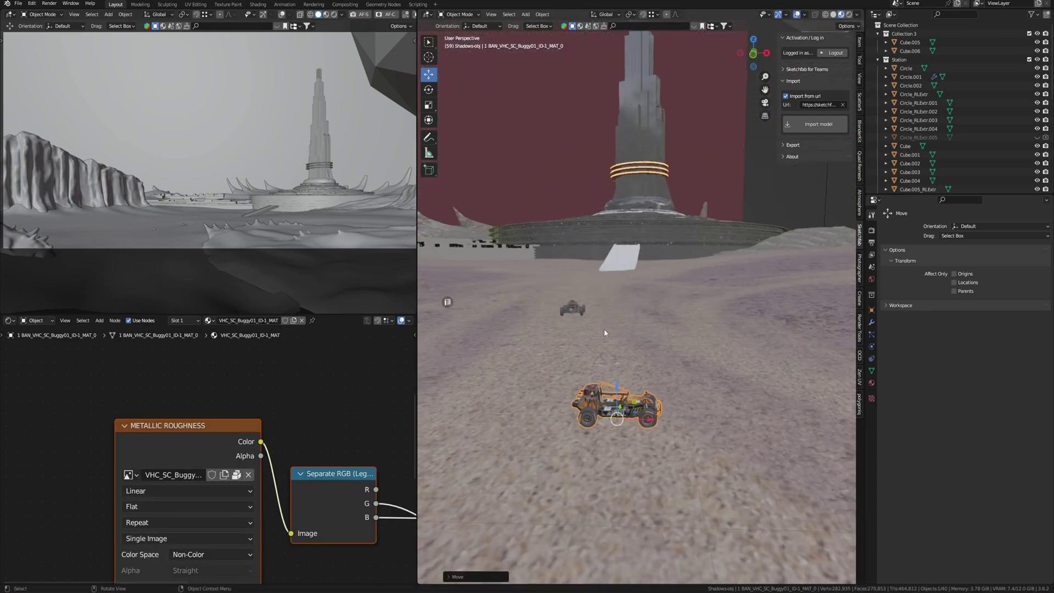
{"action": "key", "text": "Return"}
{"action": "key", "text": "KP_7"}
{"action": "key", "text": "r"}
{"action": "key", "text": "g"}
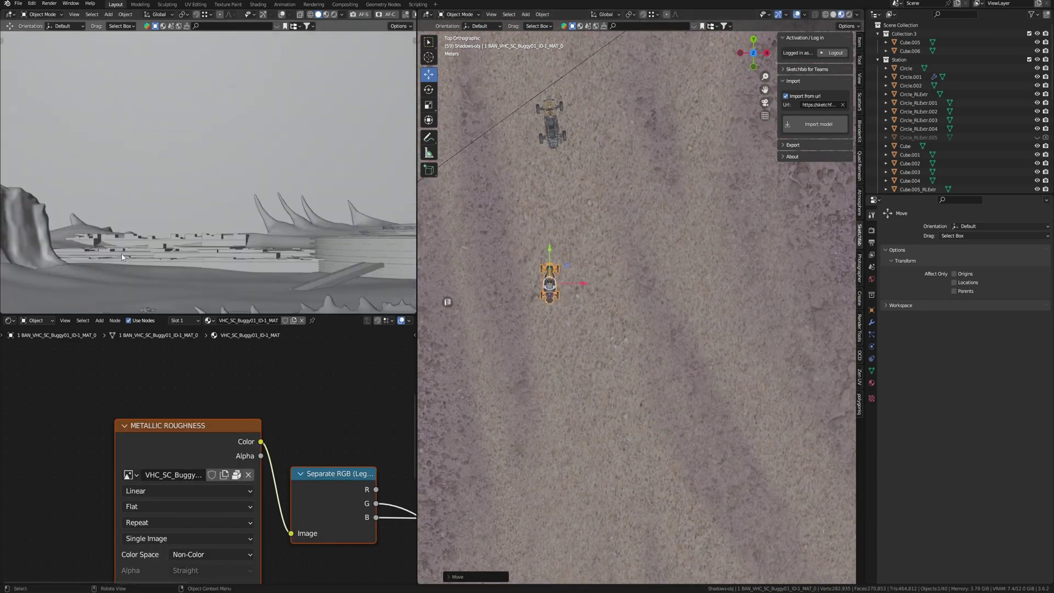
{"action": "left_click", "coordinate": [448, 301]}
{"action": "scroll", "coordinate": [553, 297], "scroll_direction": "down", "scroll_amount": 2}
Step: Duplicate a buggy and place the rotated copy at the lower right
{"action": "key", "text": "shift+d"}
{"action": "key", "text": "r"}
{"action": "key", "text": "g"}
{"action": "left_click", "coordinate": [733, 373]}
{"action": "mouse_move", "coordinate": [733, 373]}
{"action": "middle_mouse_down"}
{"action": "mouse_move", "coordinate": [658, 384]}
{"action": "mouse_move", "coordinate": [653, 340]}
{"action": "mouse_move", "coordinate": [704, 463]}
{"action": "mouse_move", "coordinate": [659, 412]}
{"action": "middle_mouse_up"}
Step: Tilt the open-frame buggy slightly on X and set the left view to Rendered shading
{"action": "left_click", "coordinate": [654, 341]}
{"action": "key", "text": "KP_Decimal"}
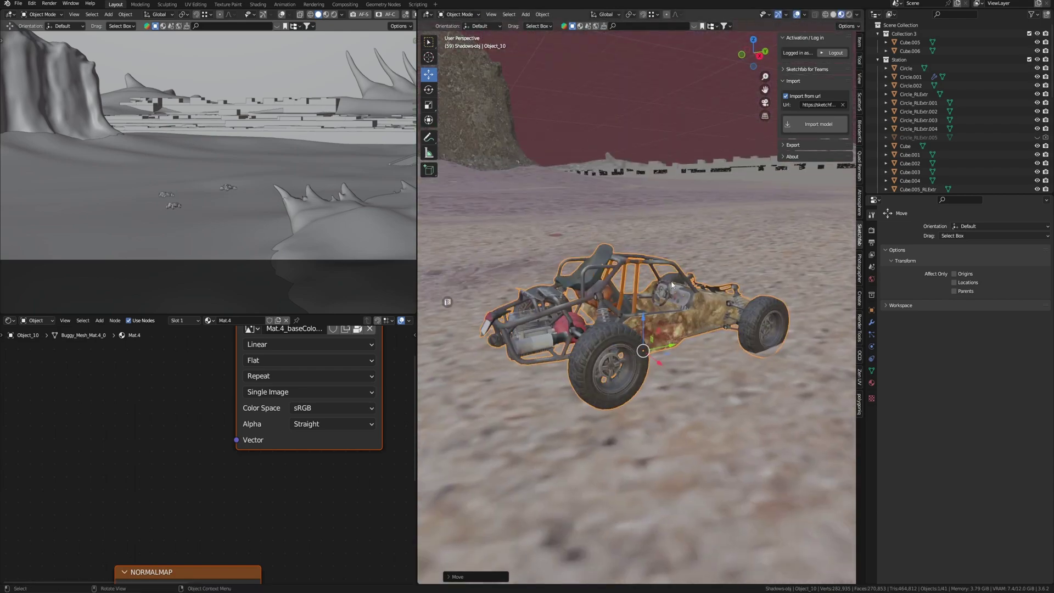
{"action": "key", "text": "r"}
{"action": "key", "text": "x"}
{"action": "key", "text": "Escape"}
{"action": "scroll", "coordinate": [636, 329], "scroll_direction": "down", "scroll_amount": 5}
{"action": "scroll", "coordinate": [168, 195], "scroll_direction": "up", "scroll_amount": 1}
{"action": "scroll", "coordinate": [246, 146], "scroll_direction": "up", "scroll_amount": 2}
{"action": "key", "text": "z"}
{"action": "left_click", "coordinate": [272, 206]}
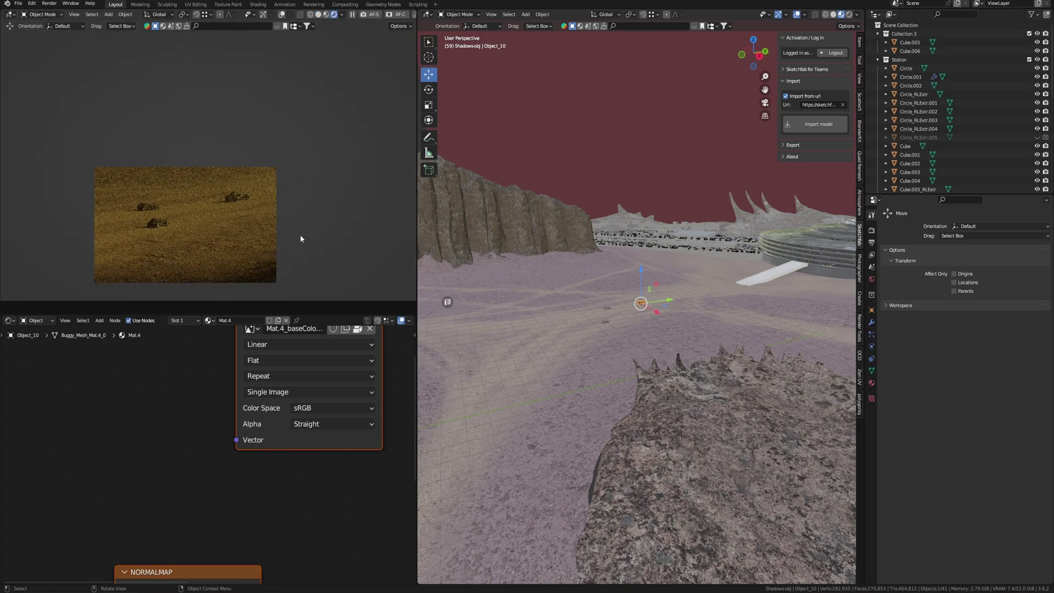
{"action": "key", "text": "ctrl+b"}
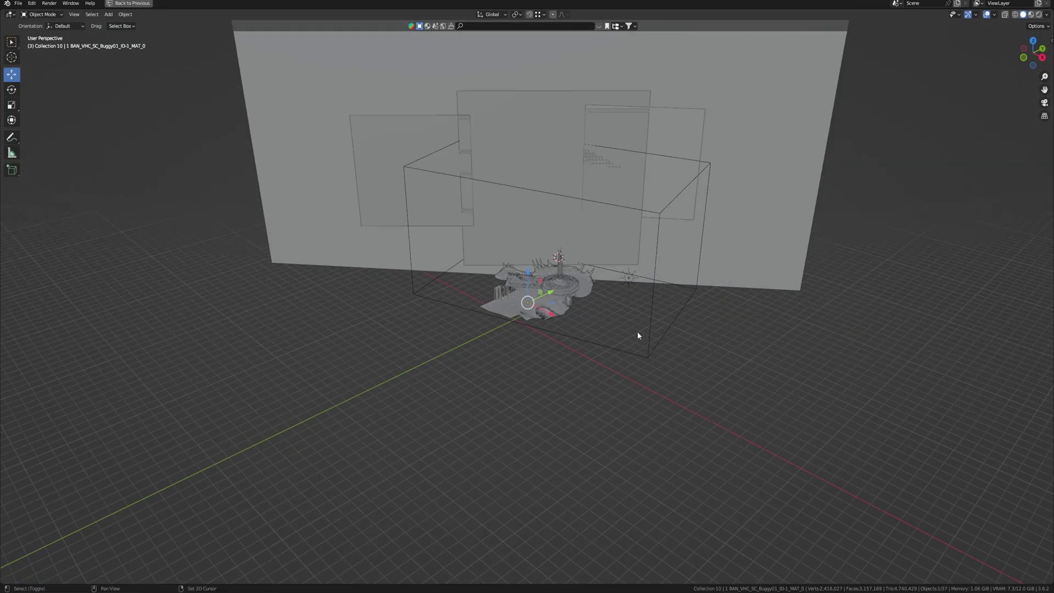
{"action": "mouse_move", "coordinate": [630, 353]}
{"action": "middle_mouse_down"}
{"action": "mouse_move", "coordinate": [643, 426]}
{"action": "mouse_move", "coordinate": [634, 414]}
{"action": "middle_mouse_up"}
{"action": "key", "text": "grave"}
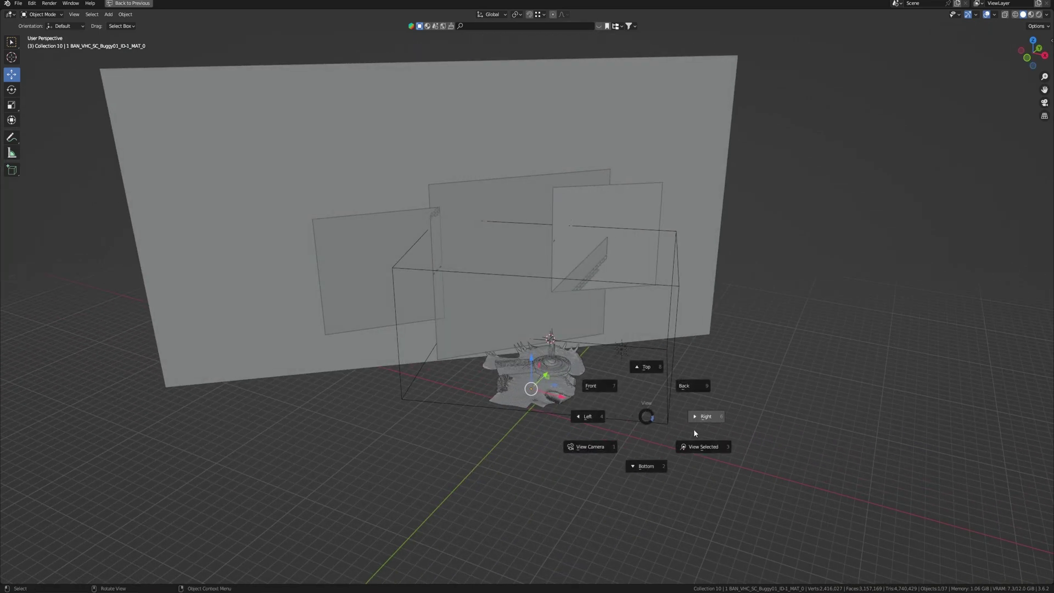
{"action": "left_click", "coordinate": [704, 449]}
{"action": "scroll", "coordinate": [704, 447], "scroll_direction": "down", "scroll_amount": 2}
{"action": "mouse_move", "coordinate": [703, 448]}
{"action": "middle_mouse_down"}
{"action": "mouse_move", "coordinate": [738, 398]}
{"action": "mouse_move", "coordinate": [732, 447]}
{"action": "mouse_move", "coordinate": [746, 443]}
{"action": "mouse_move", "coordinate": [688, 446]}
{"action": "mouse_move", "coordinate": [682, 436]}
{"action": "mouse_move", "coordinate": [737, 429]}
{"action": "mouse_move", "coordinate": [740, 442]}
{"action": "mouse_move", "coordinate": [754, 439]}
{"action": "middle_mouse_up"}
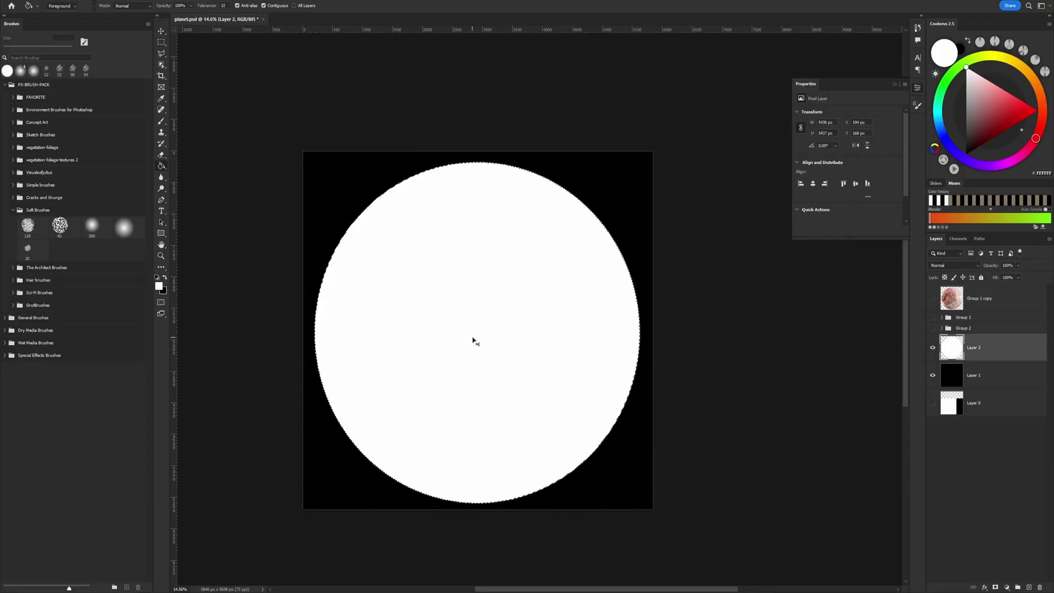
Step: Deselect and scale the white circle slightly inward
{"action": "key", "text": "ctrl+d"}
{"action": "key", "text": "ctrl+t"}
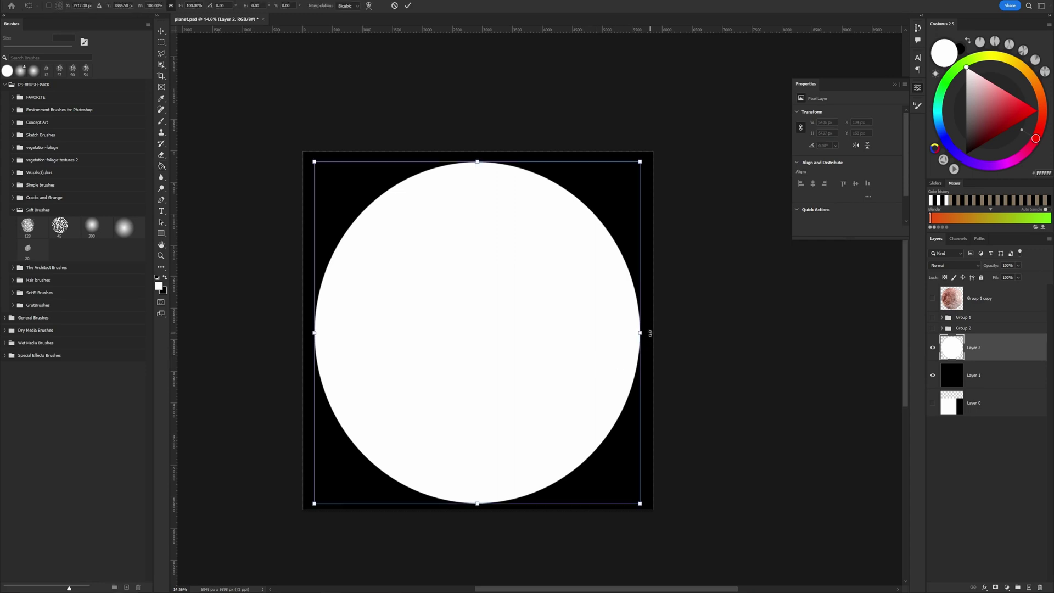
{"action": "left_click_drag", "start_coordinate": [644, 333], "coordinate": [633, 333], "text": "alt"}
{"action": "key", "text": "Return"}
Step: Apply a 69.7 Gaussian Blur to the circle and save it as PNG
{"action": "left_click", "coordinate": [116, 0]}
{"action": "mouse_move", "coordinate": [120, 103]}
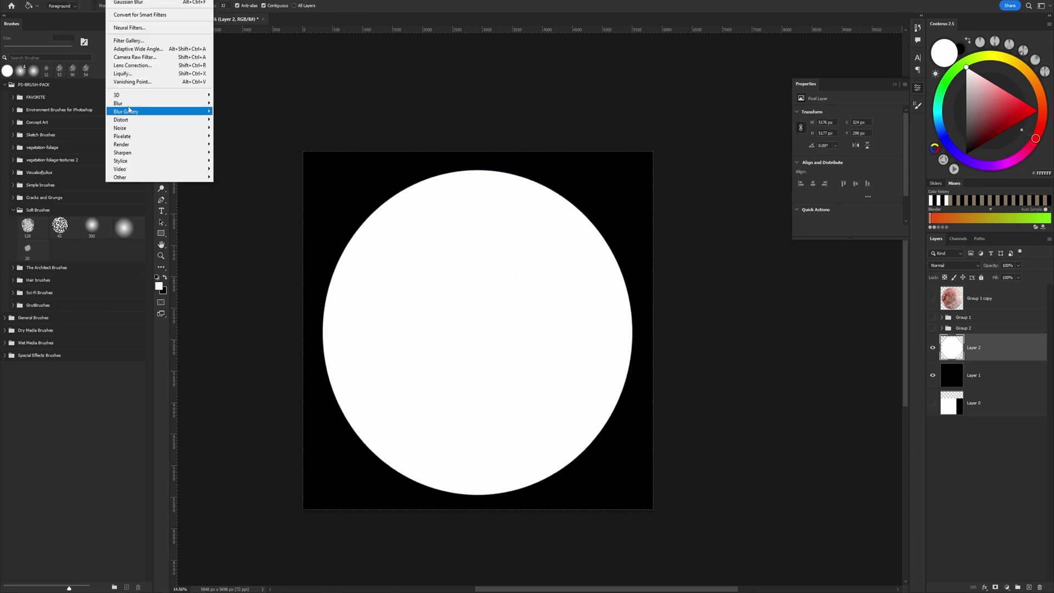
{"action": "left_click", "coordinate": [231, 137]}
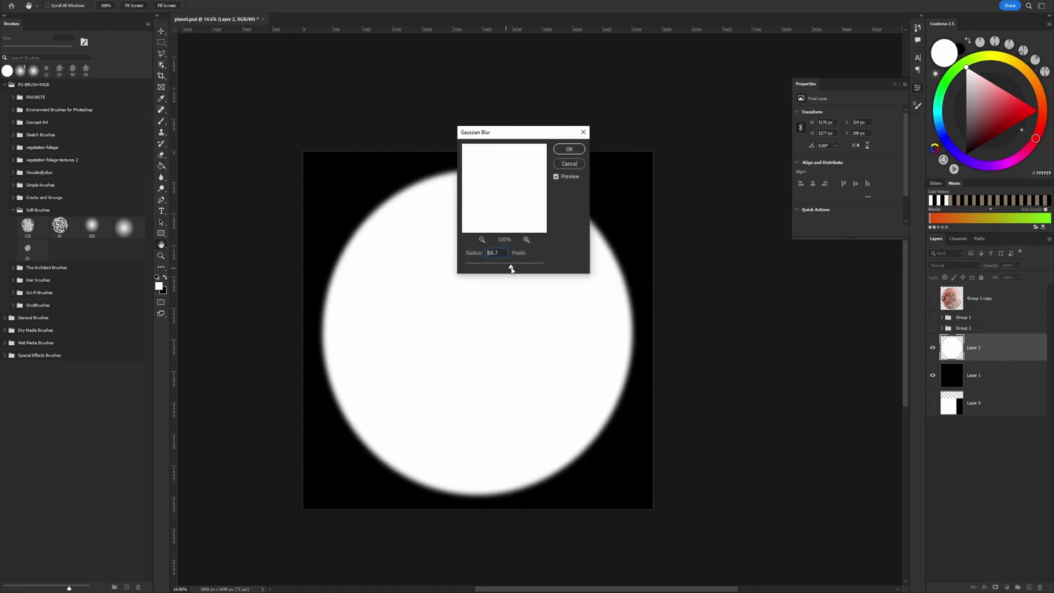
{"action": "key", "text": "shift+Up"}
{"action": "left_click", "coordinate": [569, 149]}
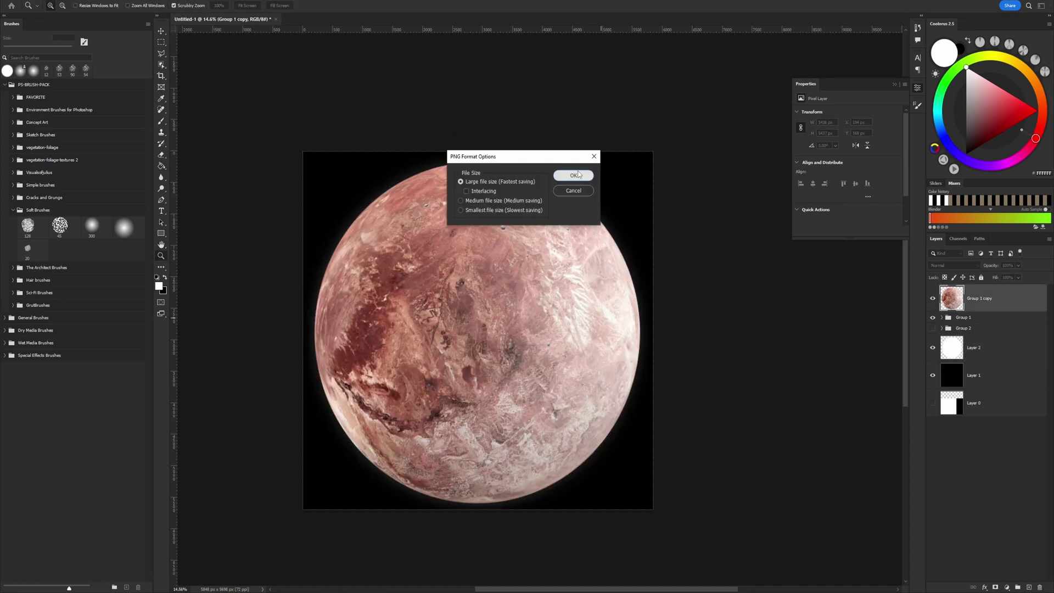
{"action": "key", "text": "Return"}
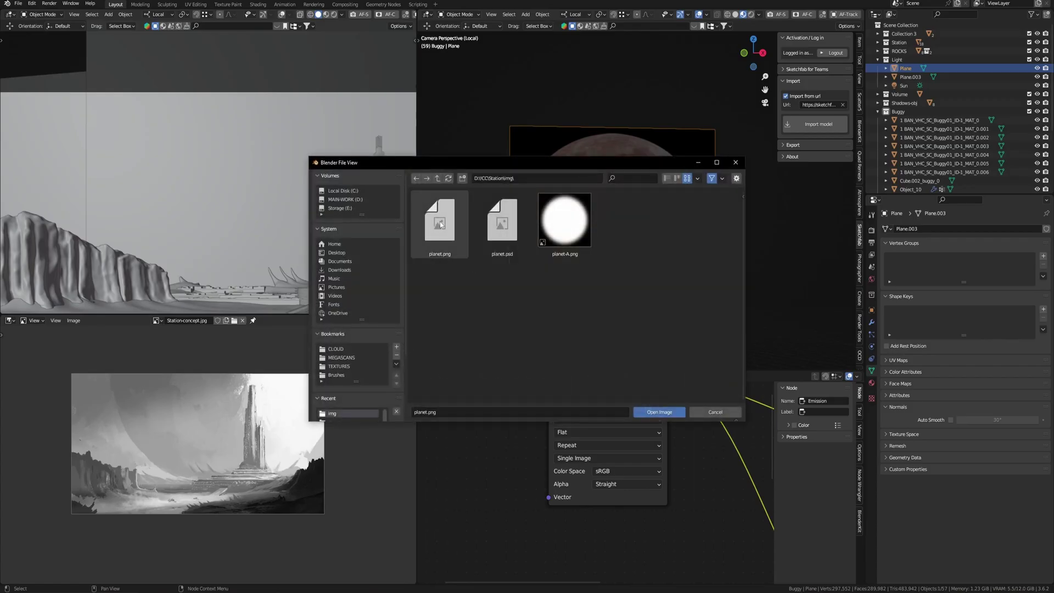
Step: Load planet-A.png into the planet's image node, then preview the rendered camera view maximized
{"action": "double_click", "coordinate": [451, 234]}
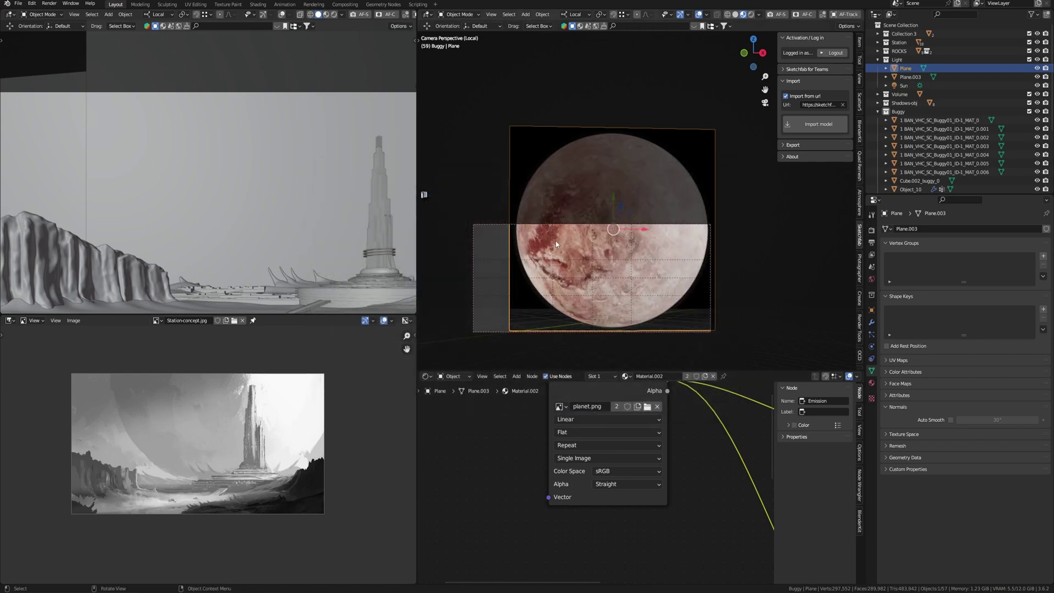
{"action": "scroll", "coordinate": [570, 472], "scroll_direction": "down", "scroll_amount": 3}
{"action": "left_click", "coordinate": [559, 459]}
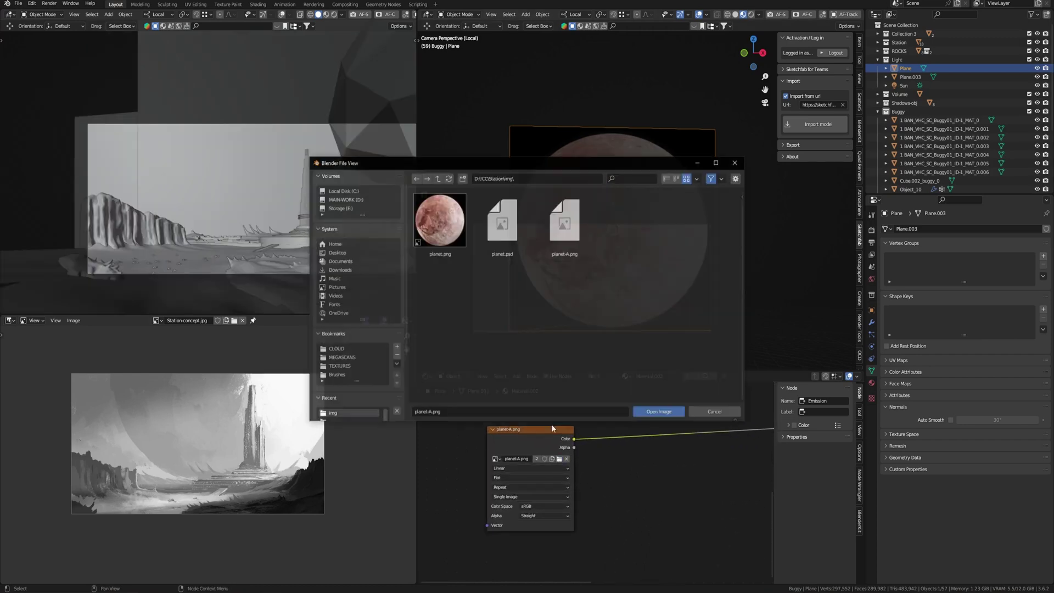
{"action": "double_click", "coordinate": [565, 235]}
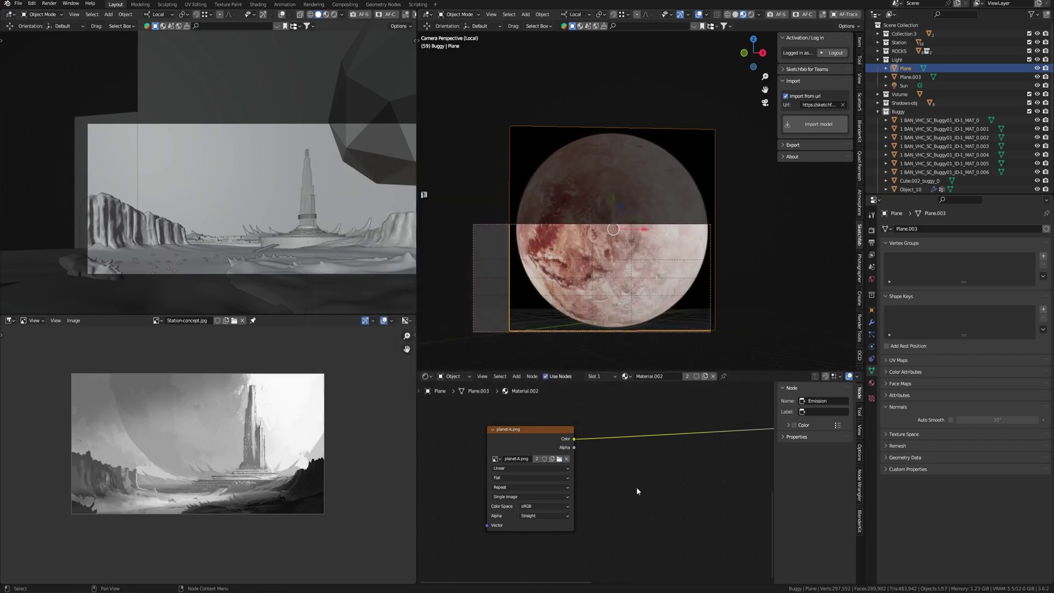
{"action": "scroll", "coordinate": [537, 444], "scroll_direction": "up", "scroll_amount": 2}
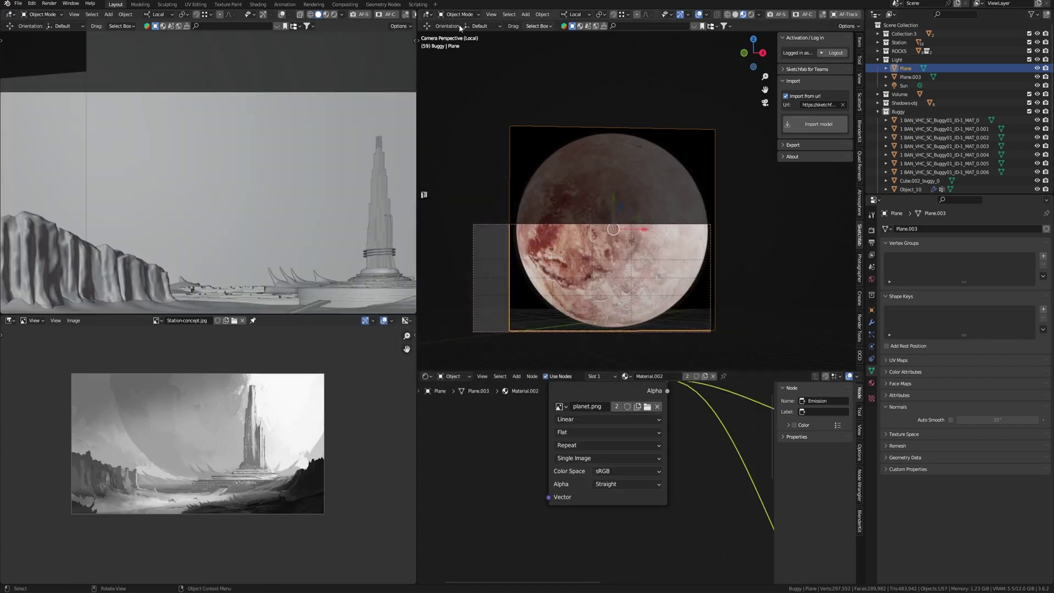
{"action": "left_click", "coordinate": [334, 15]}
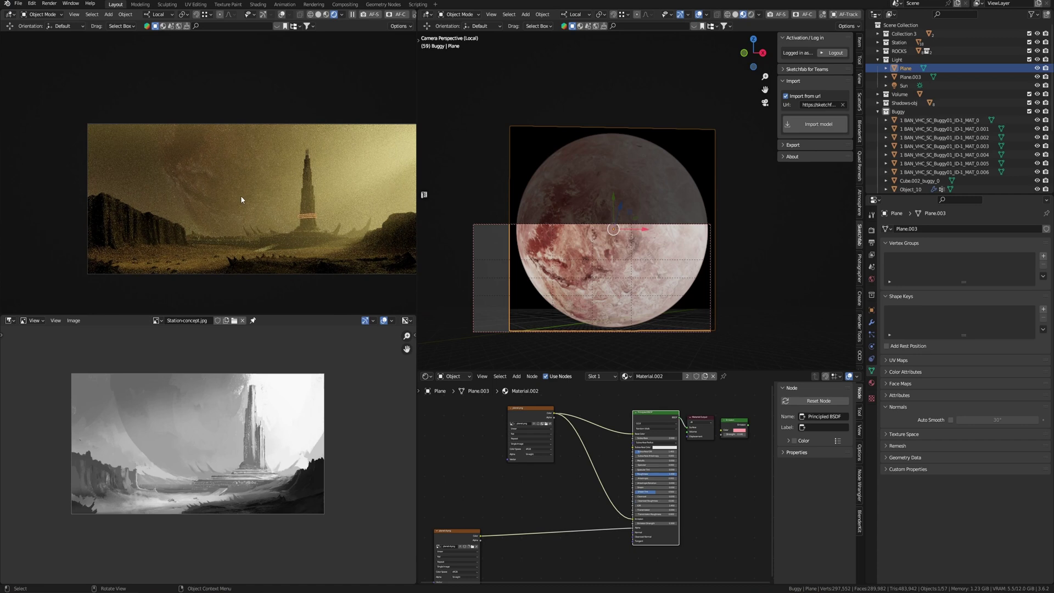
{"action": "scroll", "coordinate": [240, 199], "scroll_direction": "up", "scroll_amount": 2}
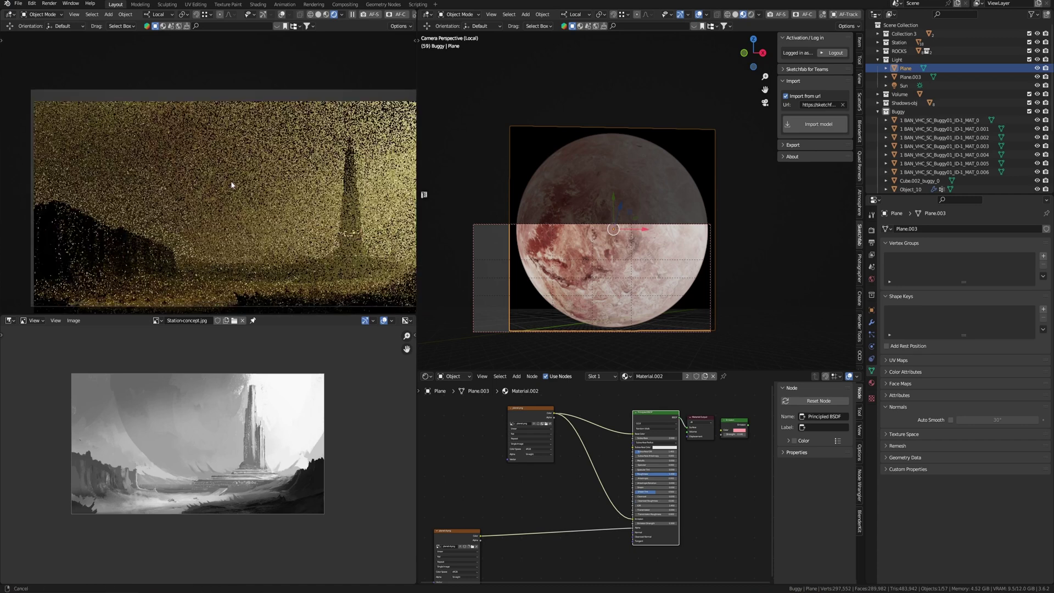
{"action": "key", "text": "ctrl+space"}
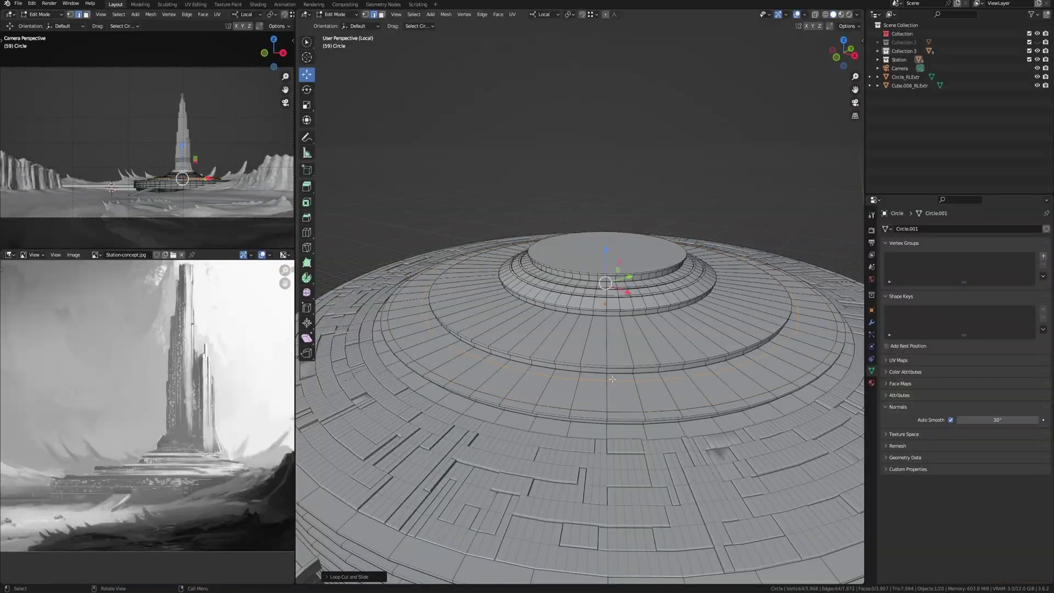
Step: Select faces on the domed base and enter a new loop subdivision value
{"action": "left_click", "coordinate": [580, 389], "text": "ctrl"}
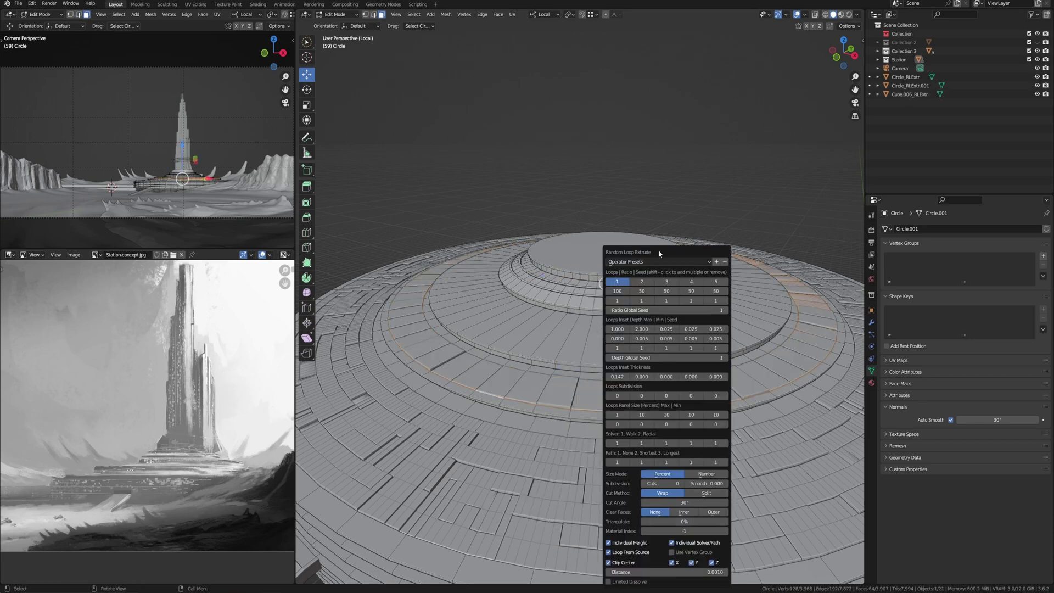
{"action": "double_click", "coordinate": [727, 370]}
{"action": "type", "text": "4"}
{"action": "key", "text": "Return"}
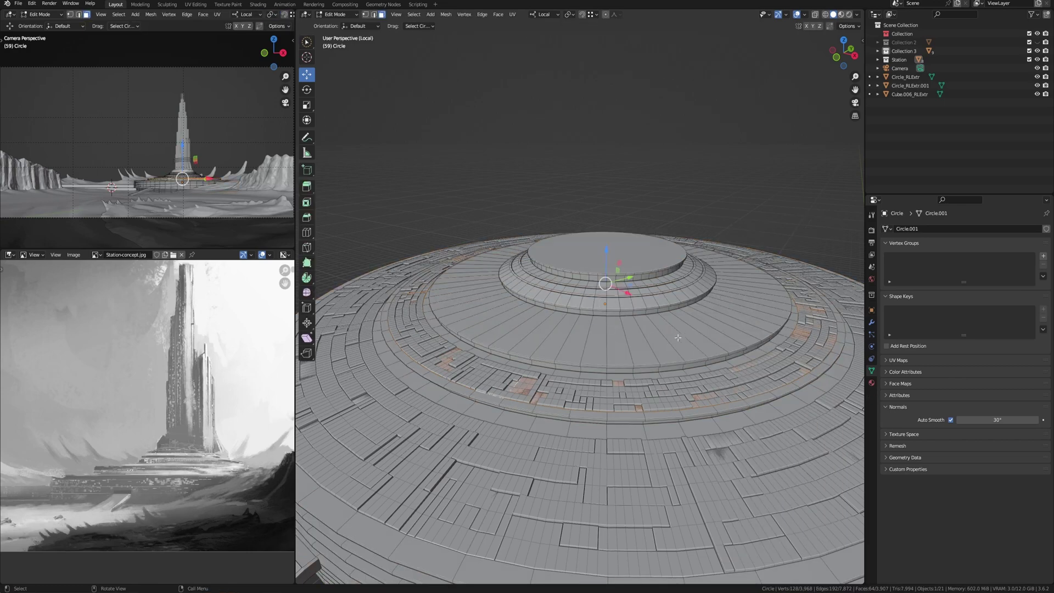
Step: Random Loop Extrude an arc of ring faces with Loops Subdivision 6 and deeper panels
{"action": "middle_click_drag", "start_coordinate": [634, 338], "coordinate": [654, 347]}
{"action": "left_click", "coordinate": [655, 346]}
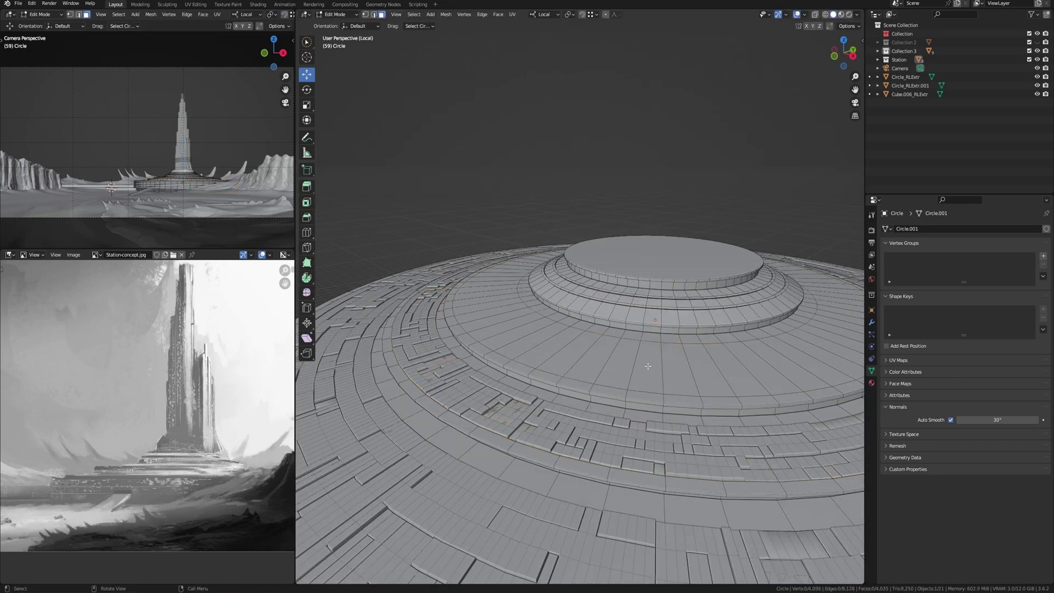
{"action": "left_click", "coordinate": [638, 347], "text": "ctrl"}
{"action": "right_click", "coordinate": [576, 323]}
{"action": "left_click", "coordinate": [580, 473]}
{"action": "left_click_drag", "start_coordinate": [643, 239], "coordinate": [718, 215]}
{"action": "left_click_drag", "start_coordinate": [690, 360], "coordinate": [702, 359]}
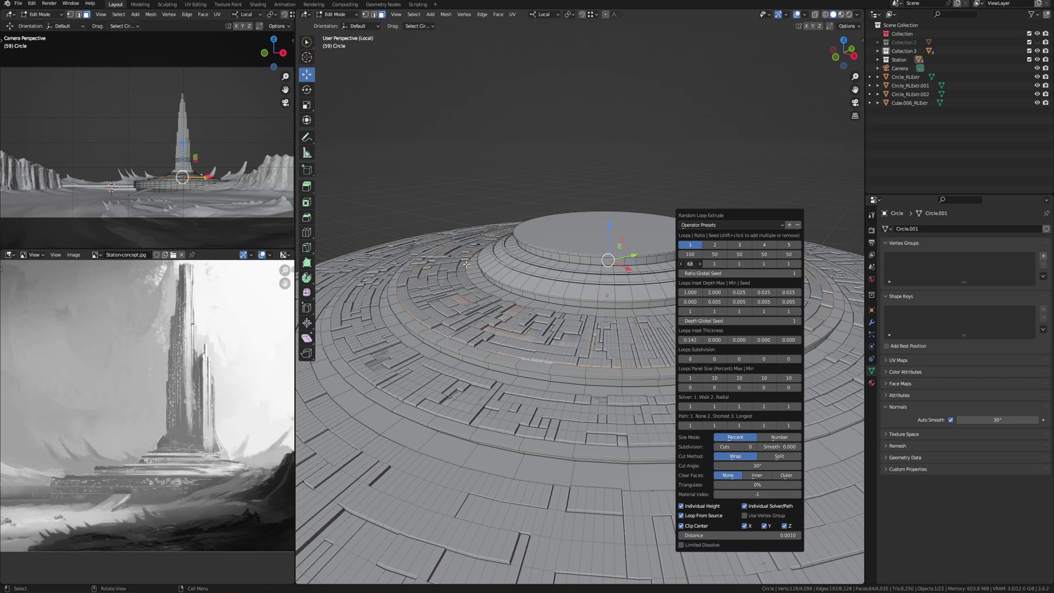
{"action": "left_click_drag", "start_coordinate": [690, 301], "coordinate": [709, 302]}
Step: Return to Object Mode and view the station base from a lower angle
{"action": "key", "text": "Tab"}
{"action": "scroll", "coordinate": [646, 323], "scroll_direction": "down", "scroll_amount": 5}
{"action": "middle_click_drag", "start_coordinate": [683, 420], "coordinate": [683, 363]}
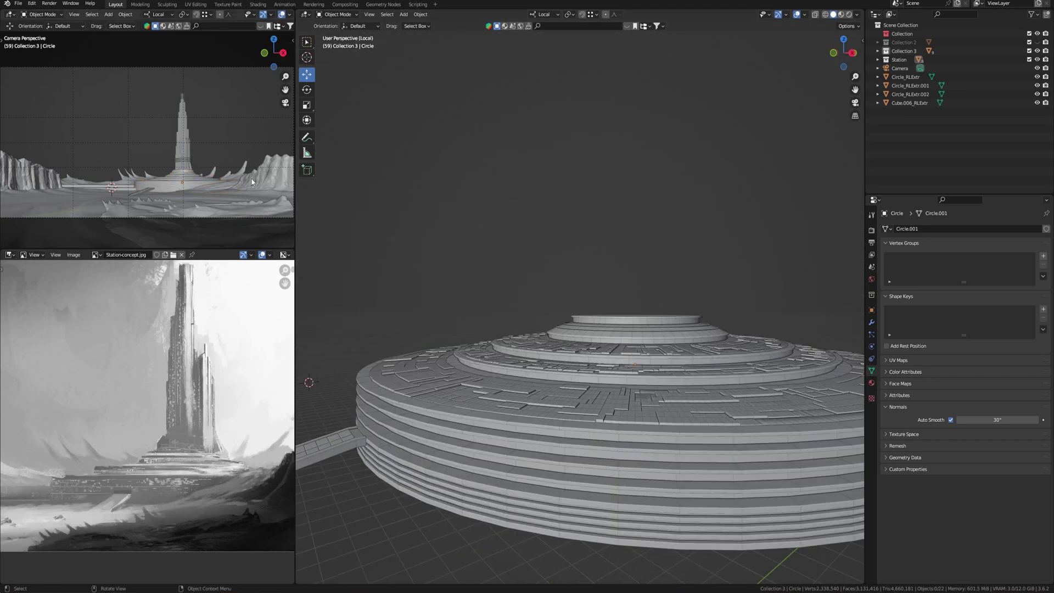
{"action": "scroll", "coordinate": [194, 176], "scroll_direction": "up", "scroll_amount": 5}
{"action": "middle_click_drag", "start_coordinate": [194, 214], "coordinate": [193, 175], "text": "shift"}
{"action": "scroll", "coordinate": [194, 176], "scroll_direction": "up", "scroll_amount": 3}
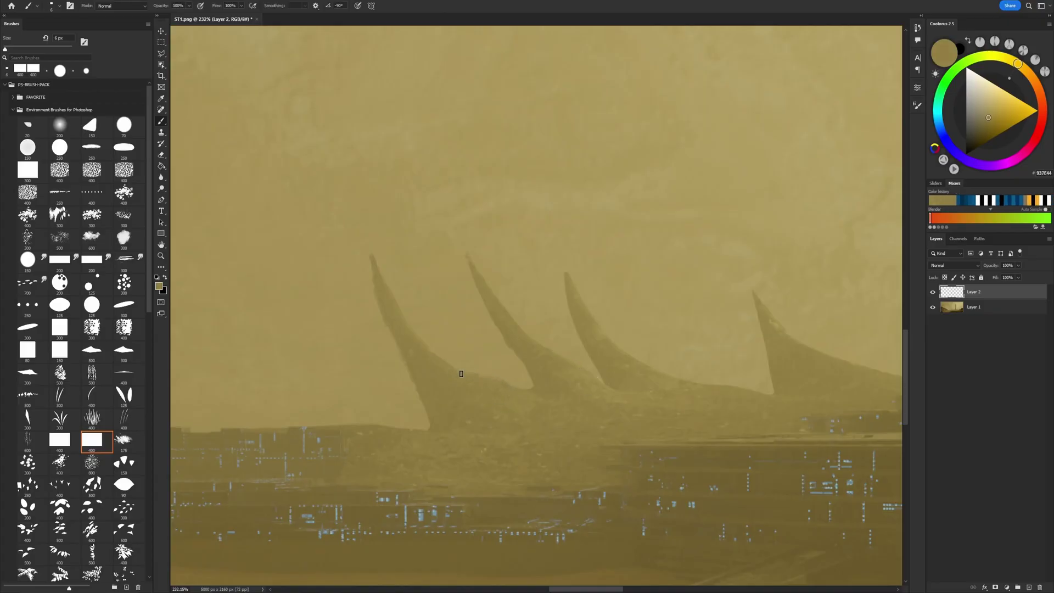
{"action": "scroll", "coordinate": [519, 403], "scroll_direction": "right", "scroll_amount": 3}
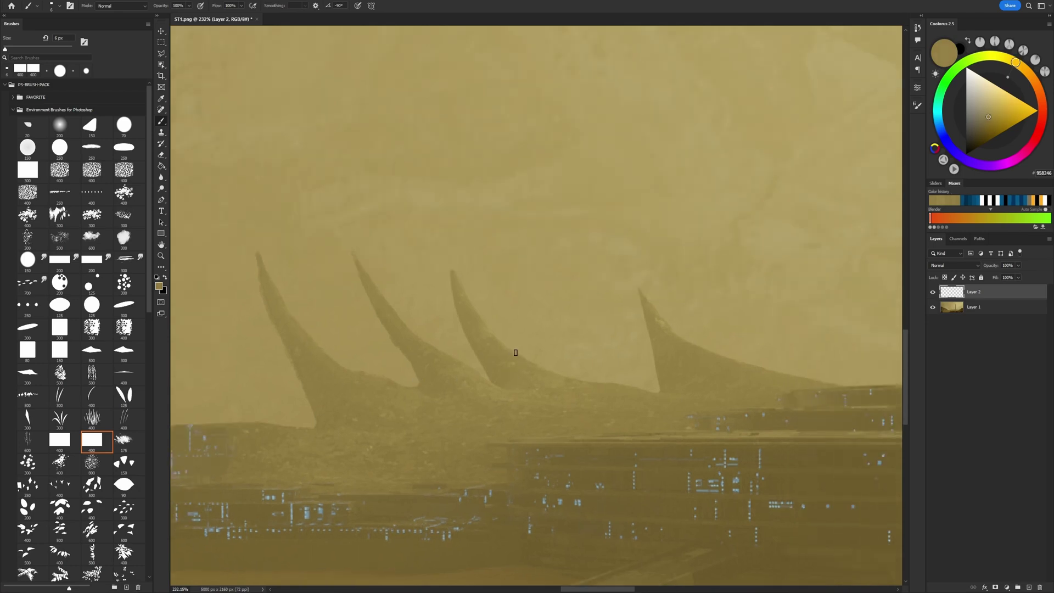
Step: Paint over the horn spires with sampled horn tones, including the horn tip
{"action": "left_click", "coordinate": [452, 284], "text": "alt"}
{"action": "scroll", "coordinate": [503, 390], "scroll_direction": "right", "scroll_amount": 2}
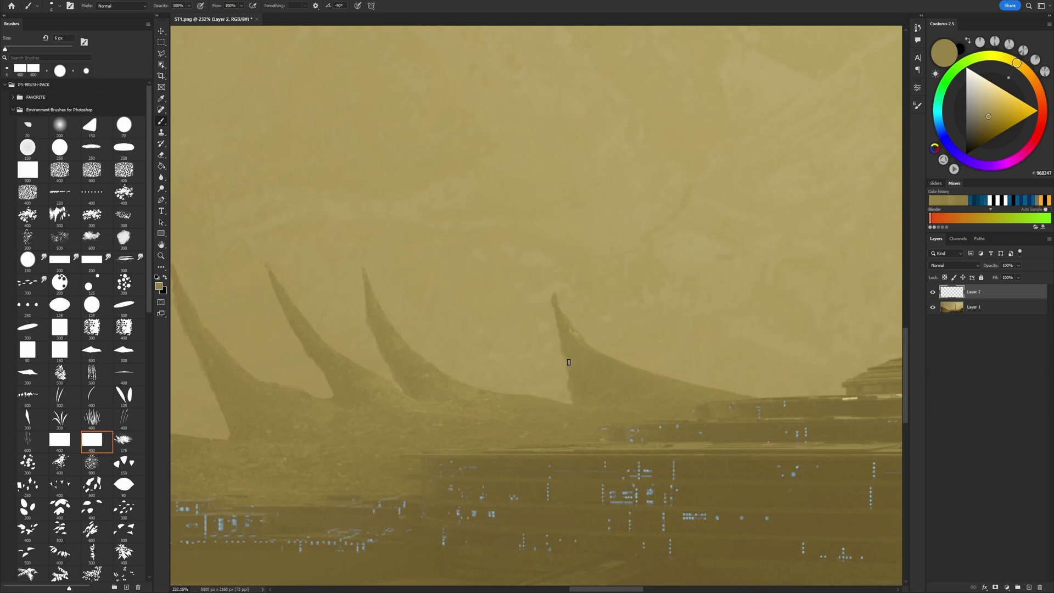
{"action": "left_click", "coordinate": [637, 367], "text": "alt"}
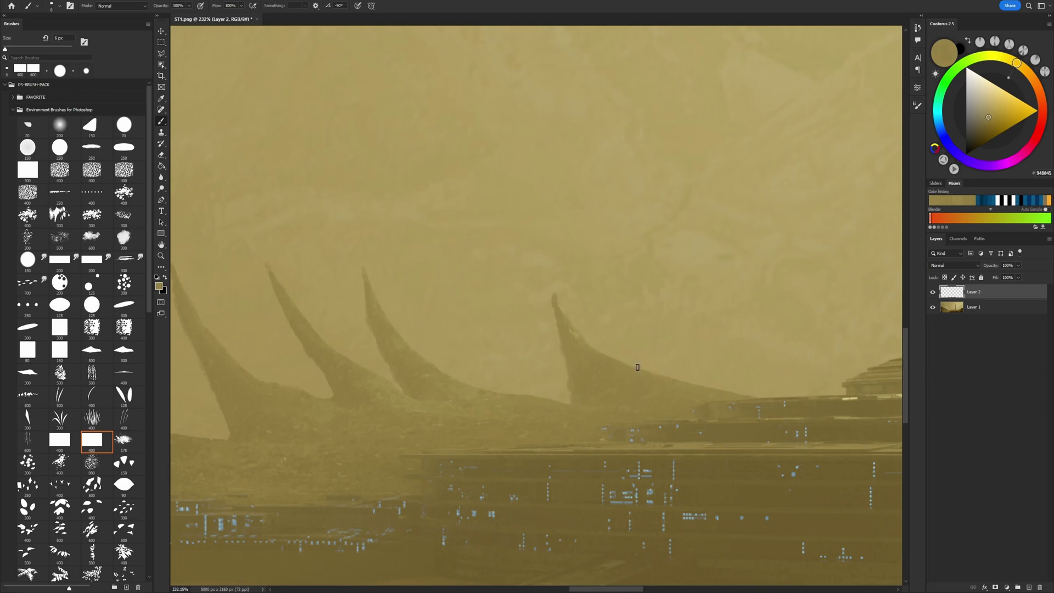
{"action": "scroll", "coordinate": [603, 359], "scroll_direction": "right", "scroll_amount": 2}
{"action": "scroll", "coordinate": [603, 358], "scroll_direction": "right", "scroll_amount": 5}
{"action": "scroll", "coordinate": [603, 360], "scroll_direction": "right", "scroll_amount": 5}
{"action": "left_click", "coordinate": [603, 360], "text": "alt"}
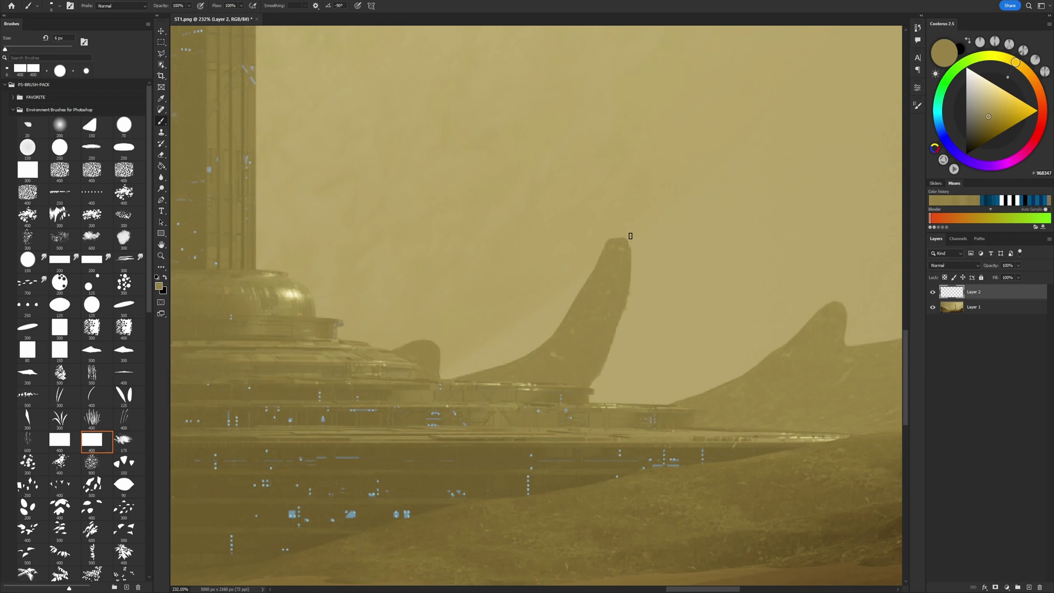
{"action": "left_click", "coordinate": [610, 236], "text": "alt"}
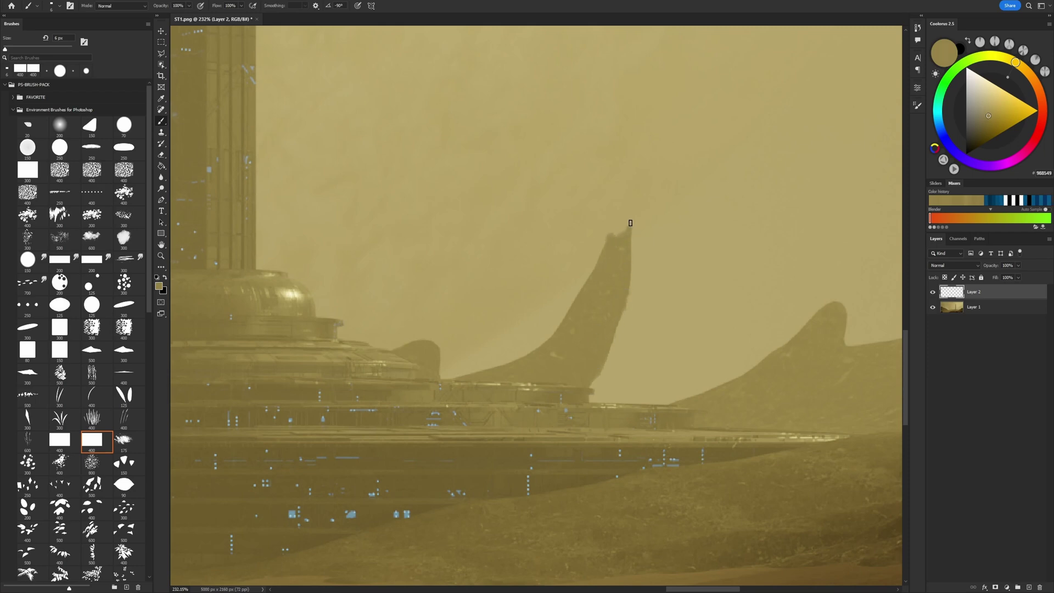
{"action": "scroll", "coordinate": [623, 288], "scroll_direction": "down", "scroll_amount": 4, "text": "alt"}
Step: Touch up the left cliff edge and the sky near the small horn
{"action": "left_click", "coordinate": [393, 368], "text": "alt"}
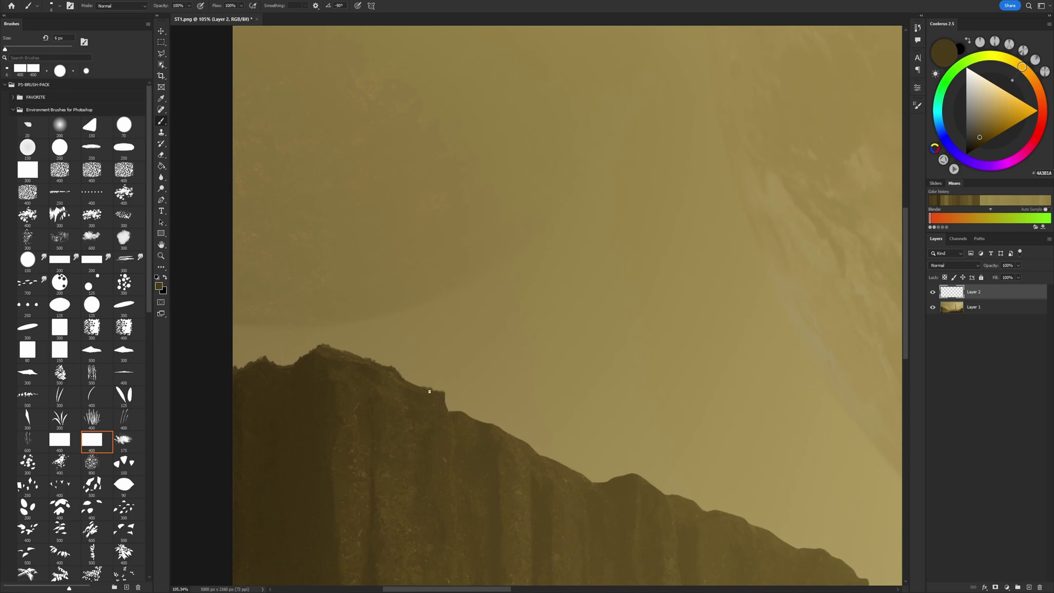
{"action": "left_click_drag", "start_coordinate": [454, 444], "coordinate": [333, 367]}
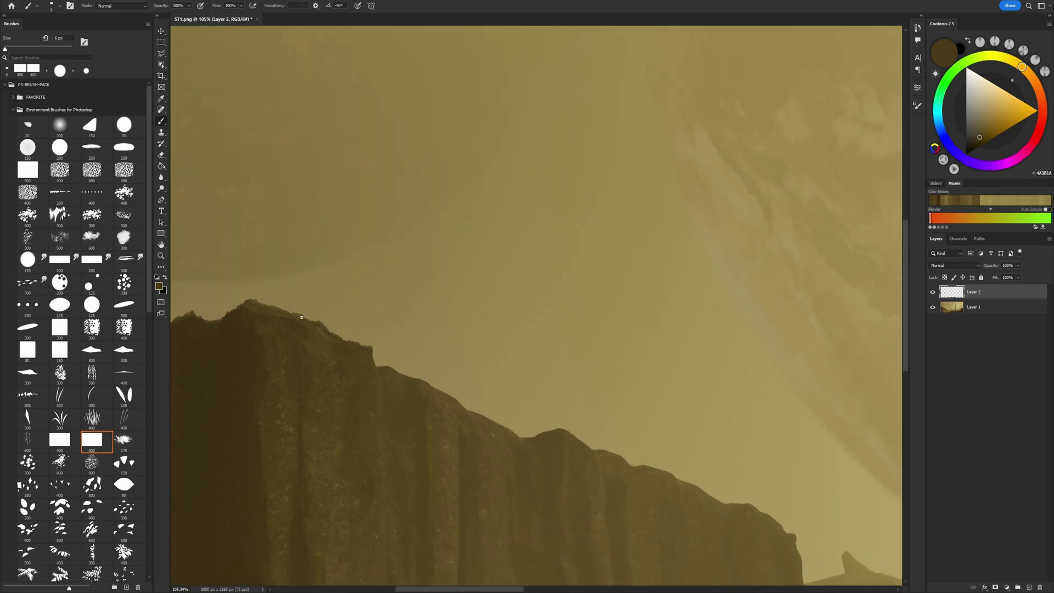
{"action": "left_click", "coordinate": [391, 368], "text": "alt"}
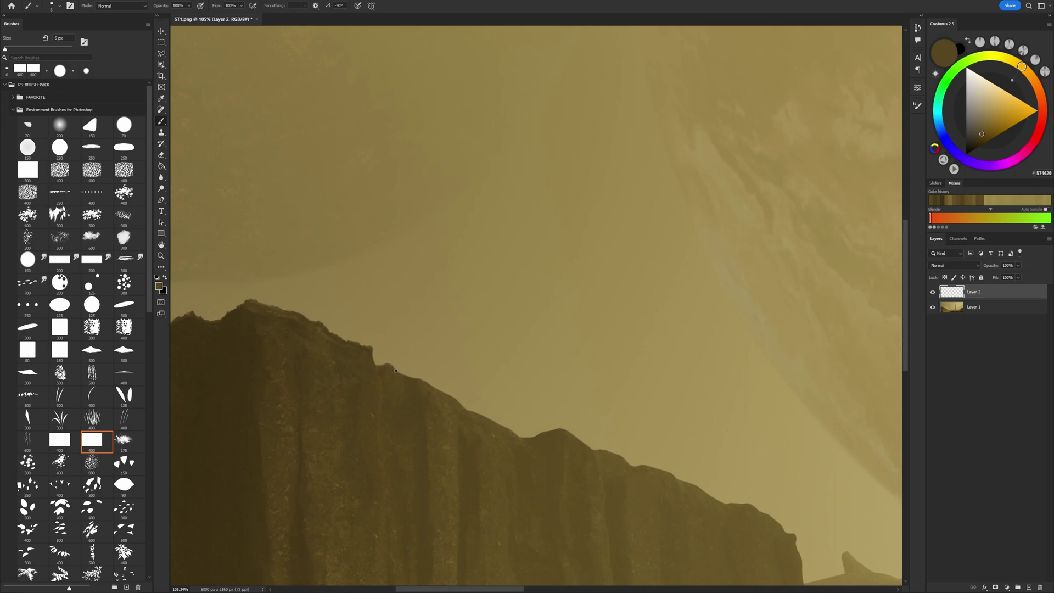
{"action": "left_click", "coordinate": [435, 386], "text": "alt"}
{"action": "scroll", "coordinate": [422, 380], "scroll_direction": "up", "scroll_amount": 3, "text": "alt"}
{"action": "left_click", "coordinate": [603, 406], "text": "alt"}
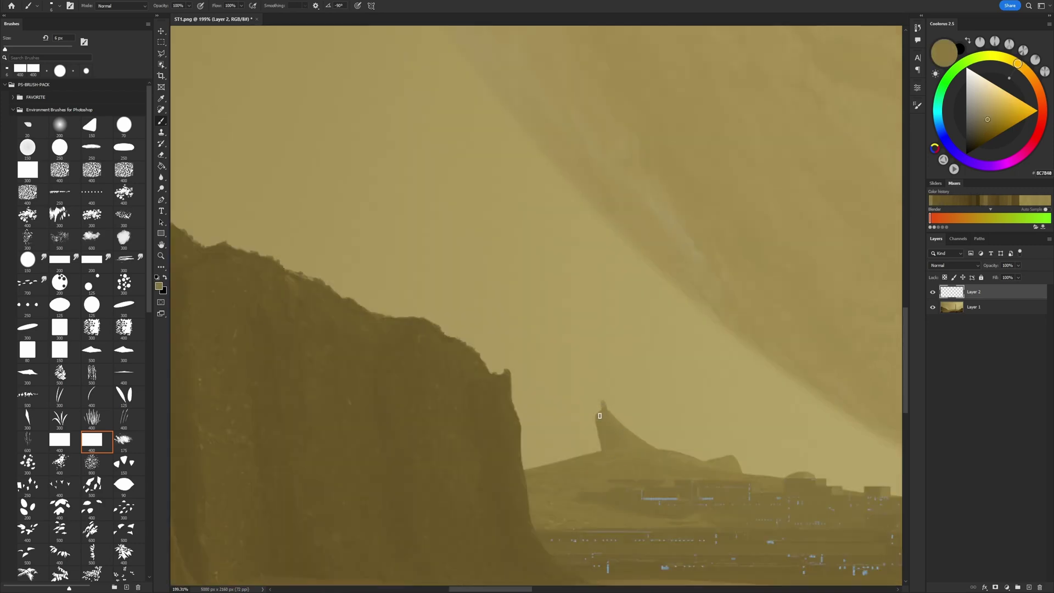
{"action": "left_click", "coordinate": [631, 441], "text": "alt"}
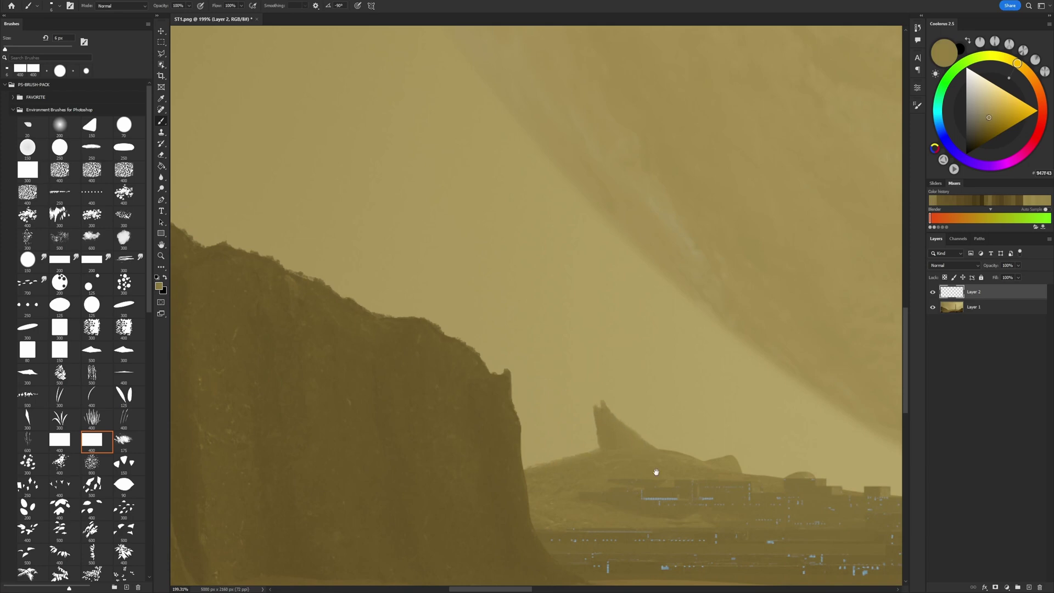
{"action": "left_click_drag", "start_coordinate": [656, 470], "coordinate": [513, 437]}
Step: Add Layer 3 and start painting the big cliff's base with sampled browns
{"action": "key", "text": "z"}
{"action": "left_click", "coordinate": [545, 494]}
{"action": "left_click", "coordinate": [436, 508]}
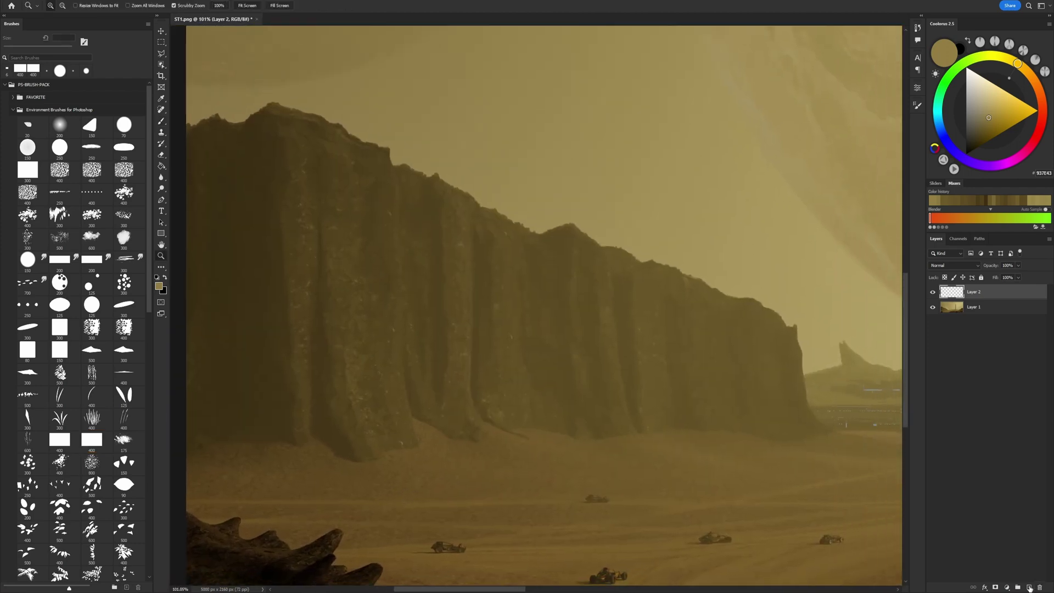
{"action": "key", "text": "ctrl+alt+shift+n"}
{"action": "key", "text": "b"}
{"action": "left_click", "coordinate": [305, 456], "text": "alt"}
{"action": "left_click", "coordinate": [317, 438], "text": "alt"}
{"action": "left_click", "coordinate": [368, 446], "text": "alt"}
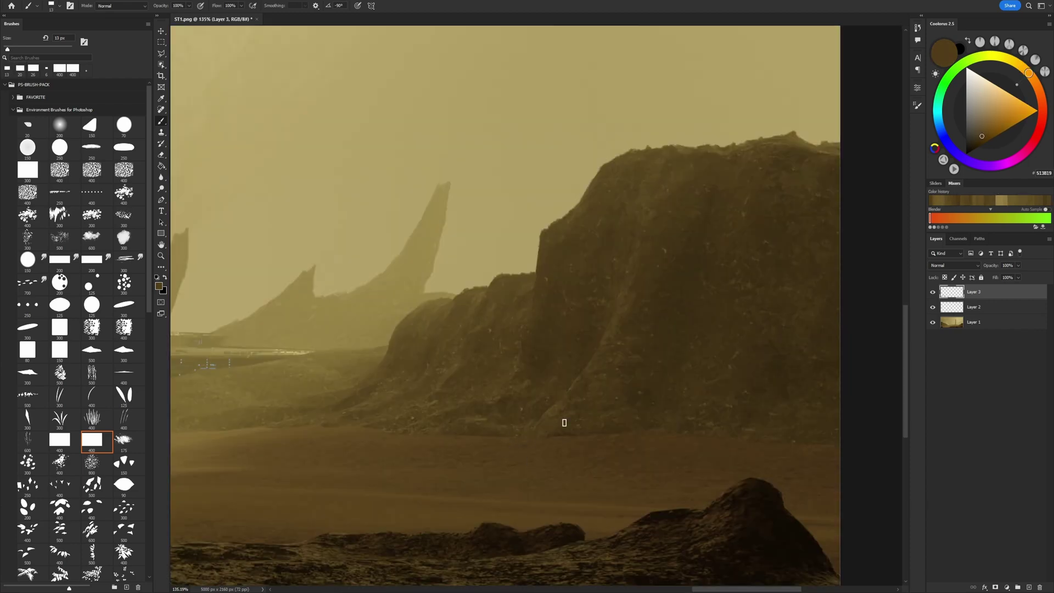
Step: With a 40 px brush, paint cliff shadows and lighter ground tones
{"action": "right_click_drag", "start_coordinate": [564, 423], "coordinate": [652, 442], "text": "alt"}
{"action": "left_click", "coordinate": [649, 437], "text": "alt"}
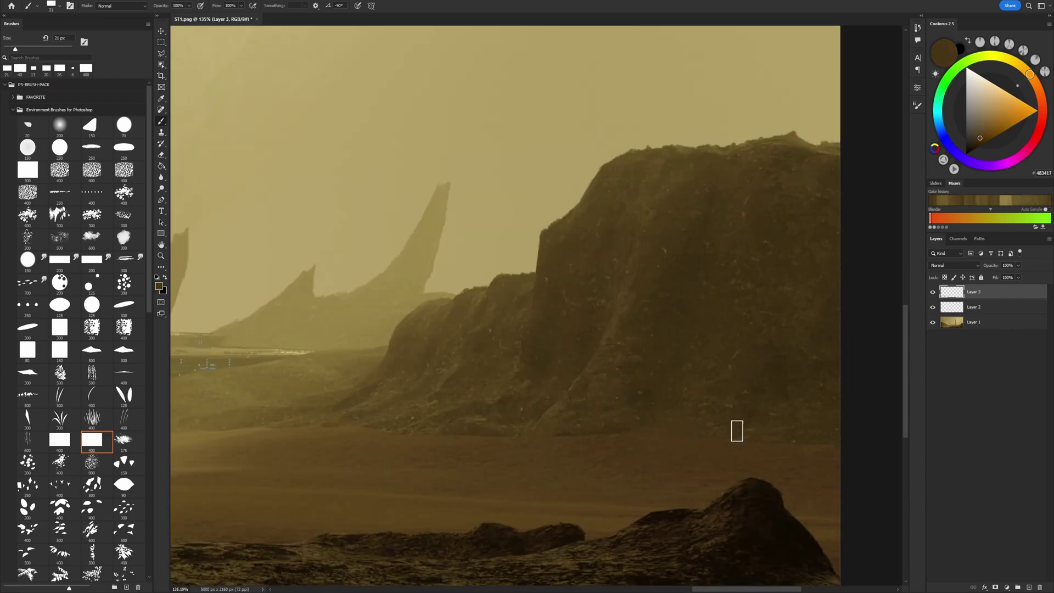
{"action": "left_click", "coordinate": [542, 432], "text": "alt"}
{"action": "left_click", "coordinate": [503, 403], "text": "alt"}
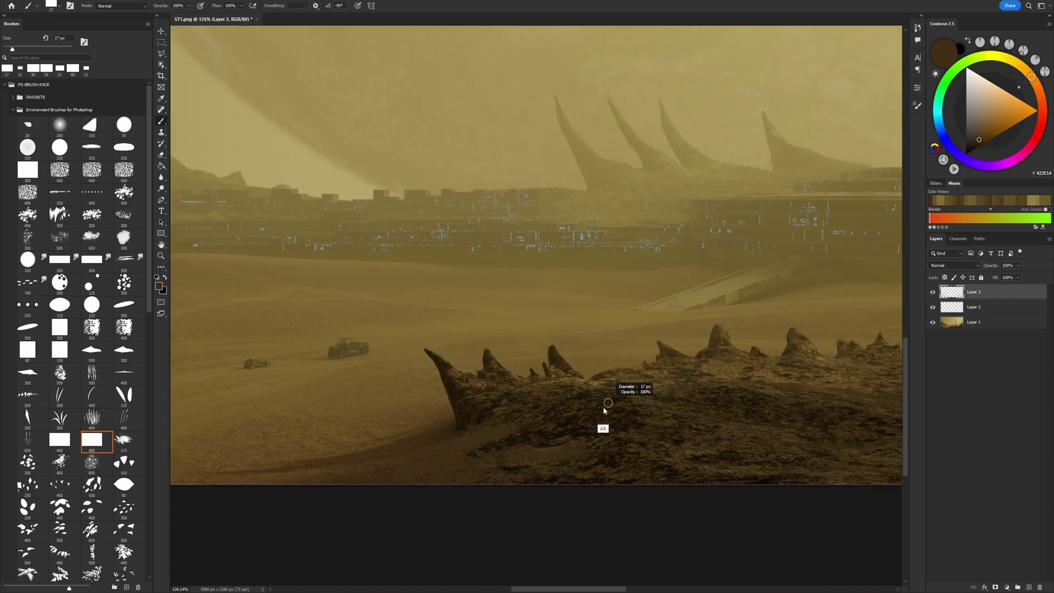
{"action": "left_click", "coordinate": [527, 398], "text": "alt"}
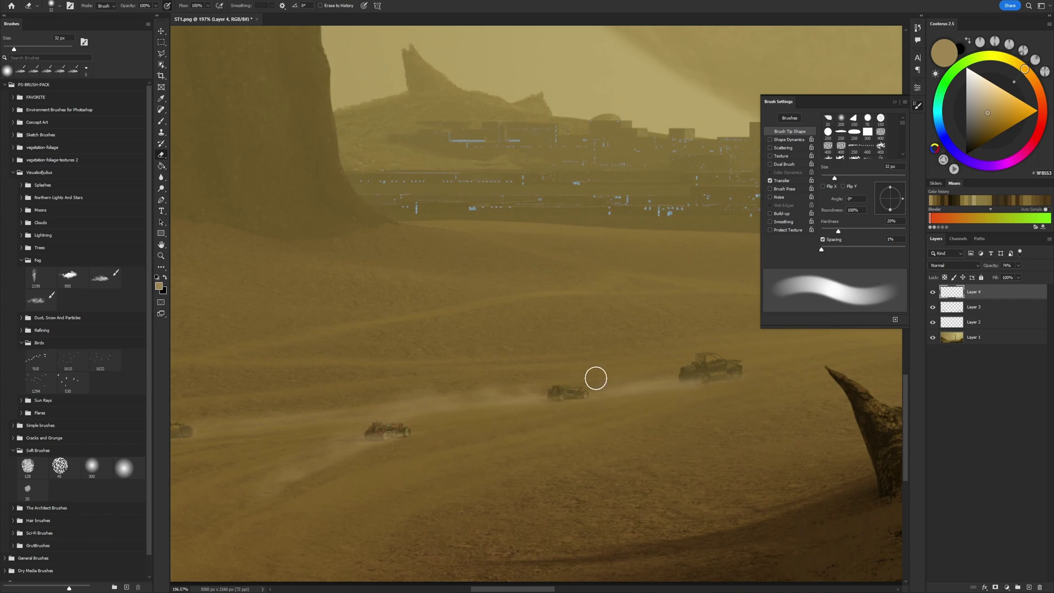
Step: Paint a dust trail behind the buggy and switch to the eraser
{"action": "mouse_move", "coordinate": [695, 381]}
{"action": "left_mouse_down"}
{"action": "mouse_move", "coordinate": [449, 443]}
{"action": "mouse_move", "coordinate": [535, 446]}
{"action": "left_mouse_up"}
{"action": "left_click_drag", "start_coordinate": [419, 466], "coordinate": [341, 495]}
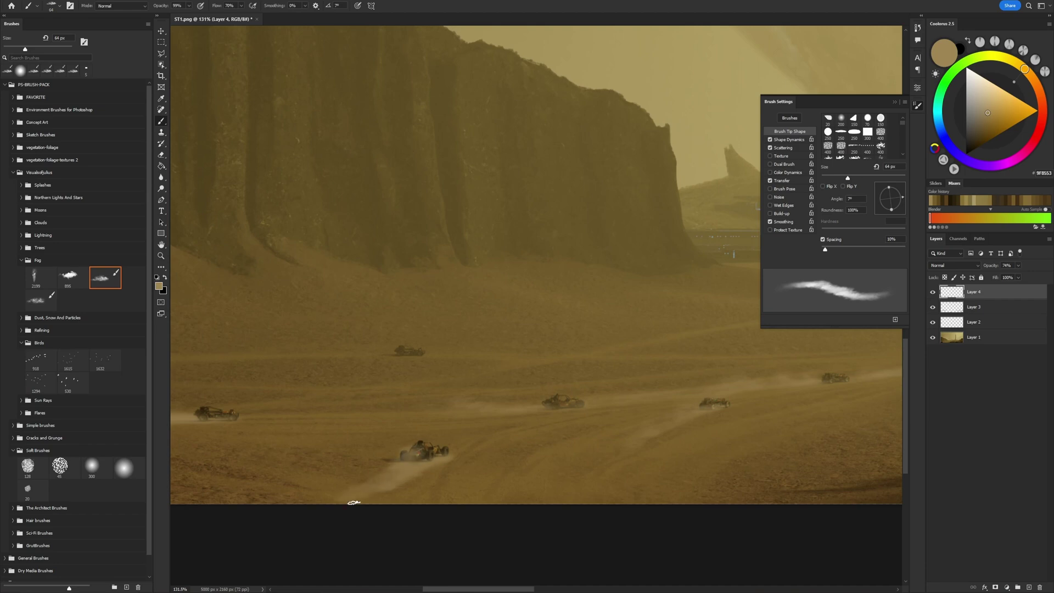
{"action": "key", "text": "e"}
Step: Choose a cloudy textured brush from the Concept Art set
{"action": "left_click", "coordinate": [104, 278]}
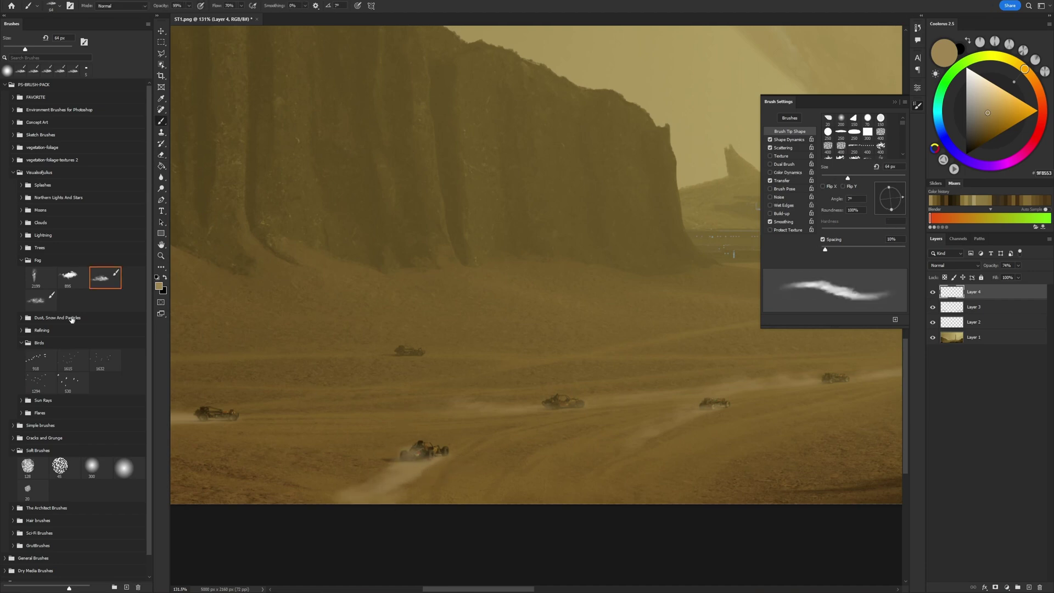
{"action": "left_click", "coordinate": [13, 123]}
{"action": "left_click", "coordinate": [64, 365]}
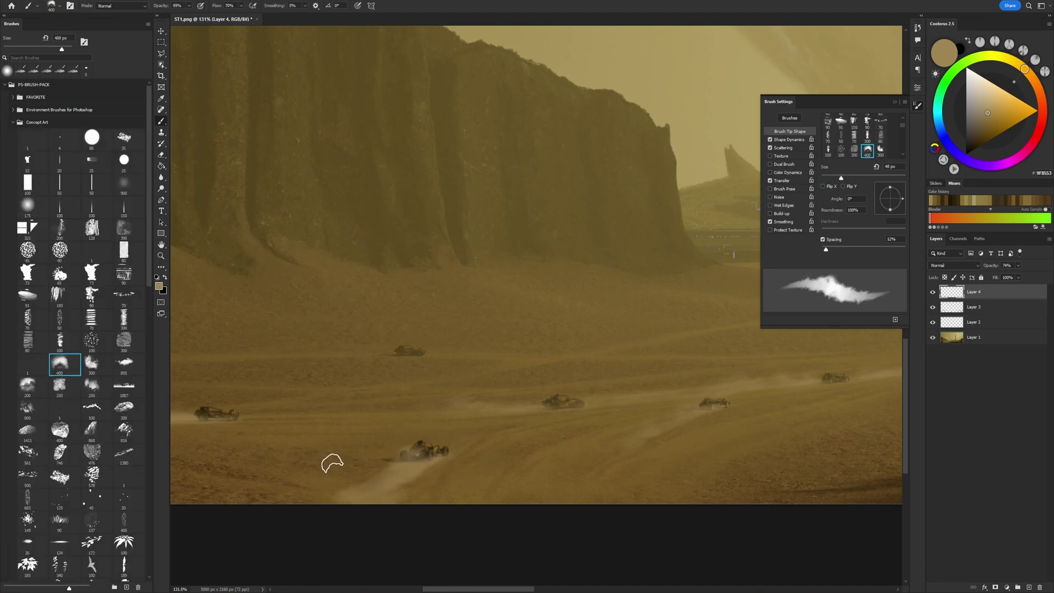
{"action": "left_click", "coordinate": [784, 148]}
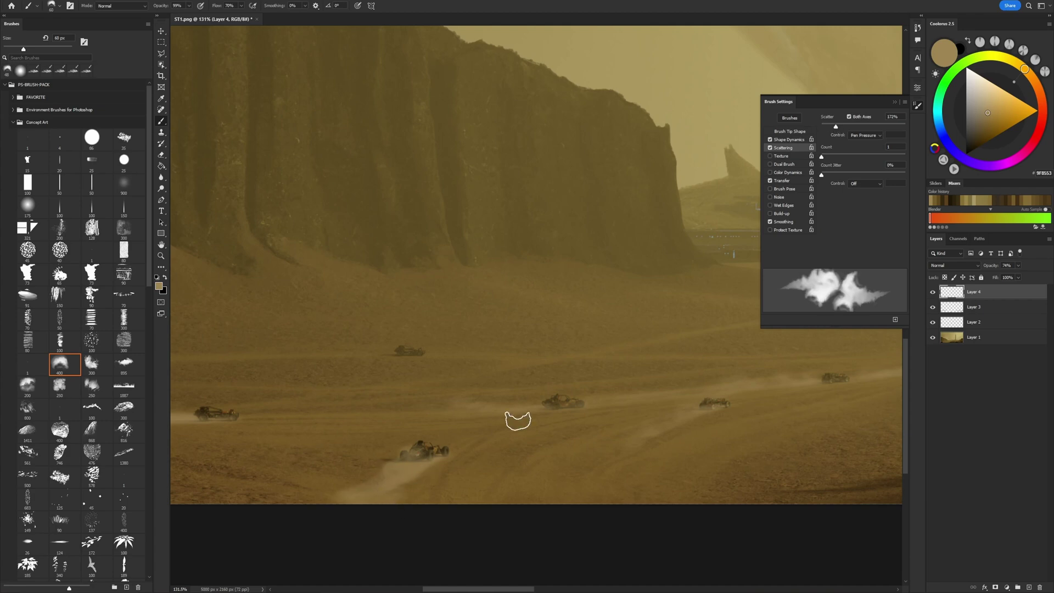
Step: On a new layer, add more dust around the left-hand buggies, then zoom out
{"action": "key", "text": "z"}
{"action": "left_click_drag", "start_coordinate": [545, 400], "coordinate": [567, 445]}
{"action": "key", "text": "b"}
{"action": "key", "text": "ctrl+shift+alt+n"}
{"action": "key", "text": "F5"}
{"action": "scroll", "coordinate": [454, 424], "scroll_direction": "down", "scroll_amount": 2, "text": "alt"}
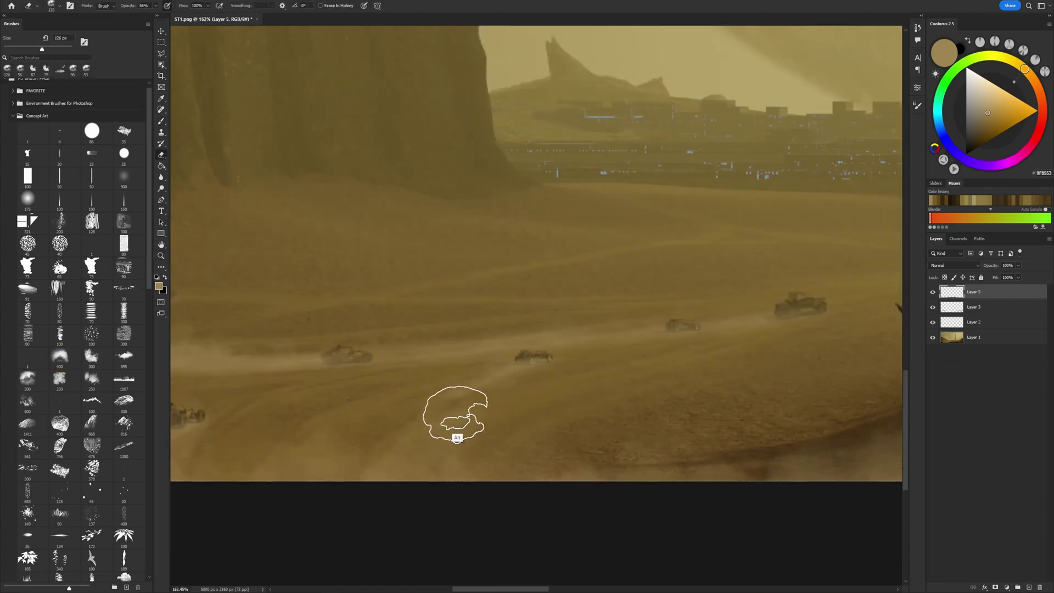
{"action": "left_click_drag", "start_coordinate": [370, 358], "coordinate": [596, 368]}
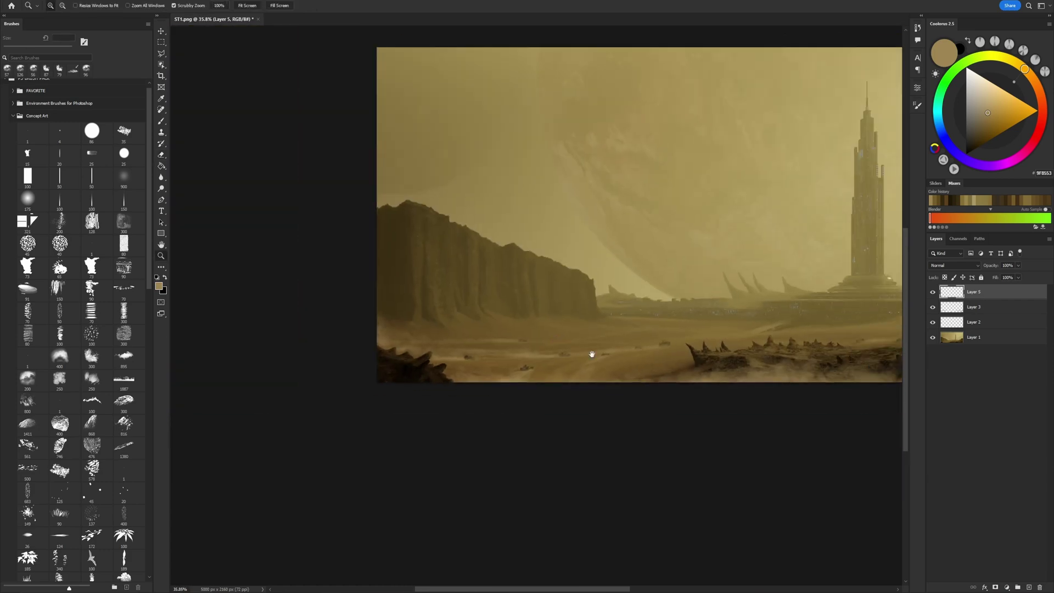
{"action": "left_click_drag", "start_coordinate": [591, 354], "coordinate": [510, 365]}
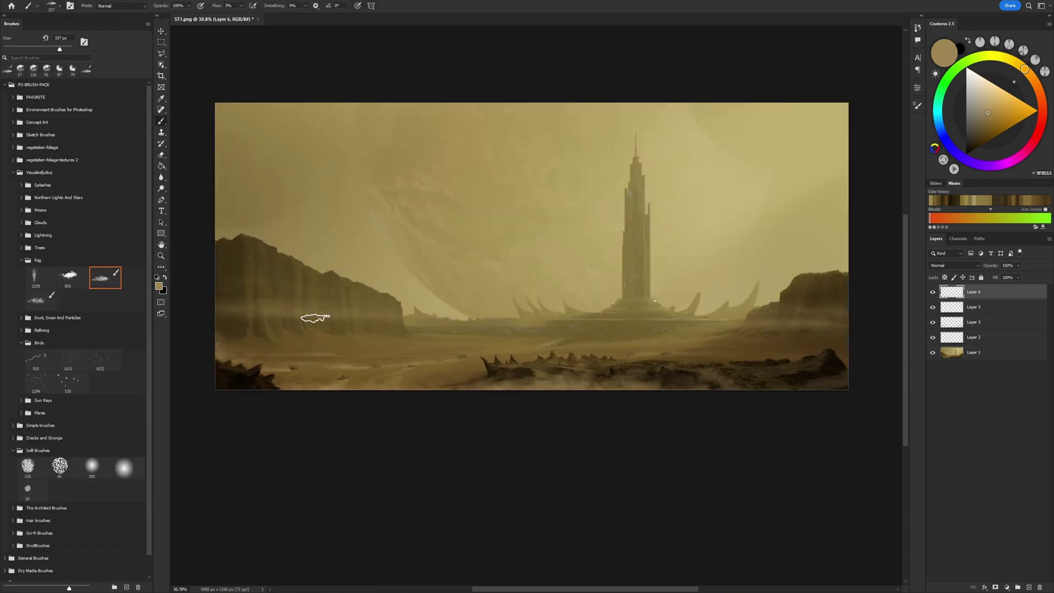
Step: Brighten the painting's highlights in the Camera Raw Filter
{"action": "key", "text": "comma"}
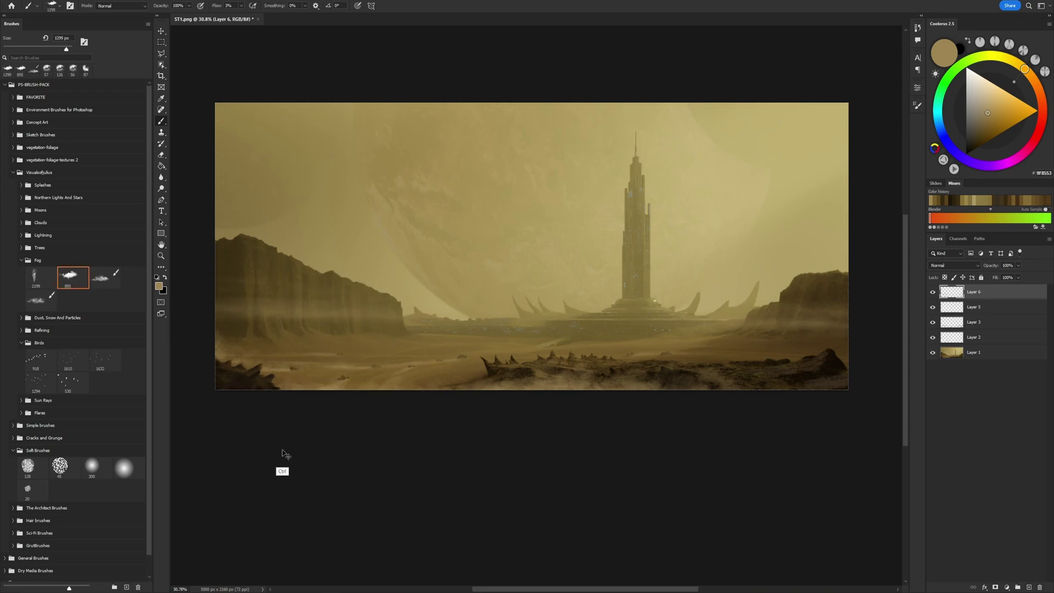
{"action": "key", "text": "comma"}
{"action": "key", "text": "ctrl+shift+a"}
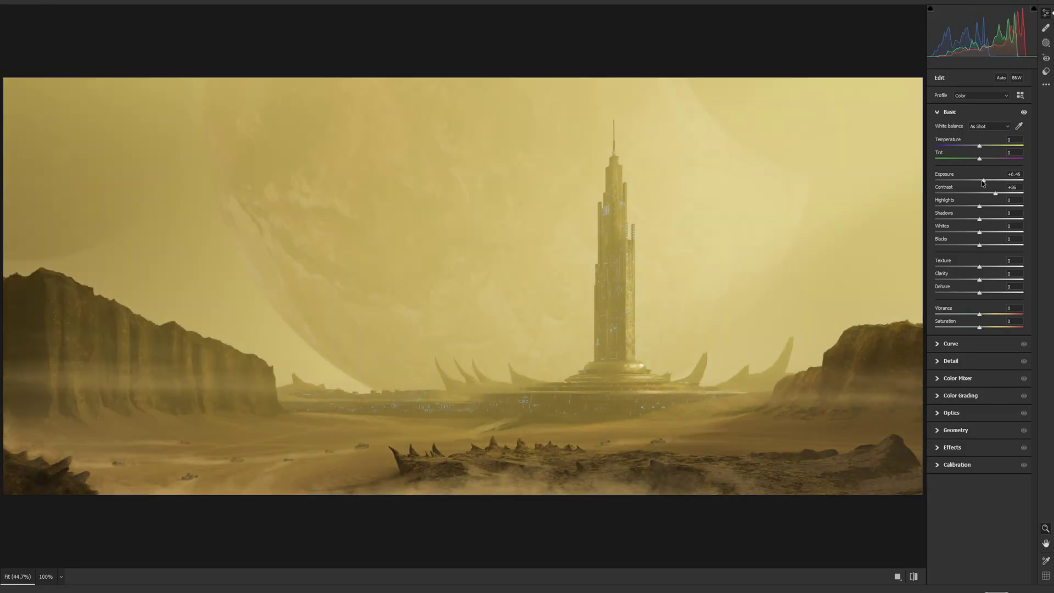
{"action": "left_click_drag", "start_coordinate": [979, 206], "coordinate": [990, 206]}
Step: Add Dehaze +5, lower Vibrance, and add red/cyan and green/magenta fringing
{"action": "left_click_drag", "start_coordinate": [980, 293], "coordinate": [984, 327]}
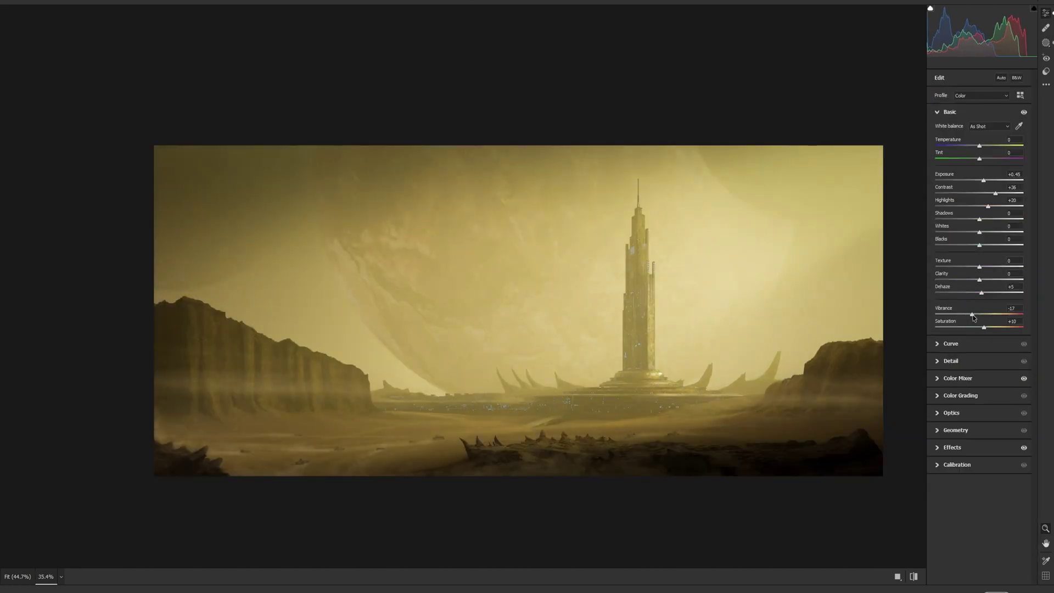
{"action": "left_click", "coordinate": [957, 378]}
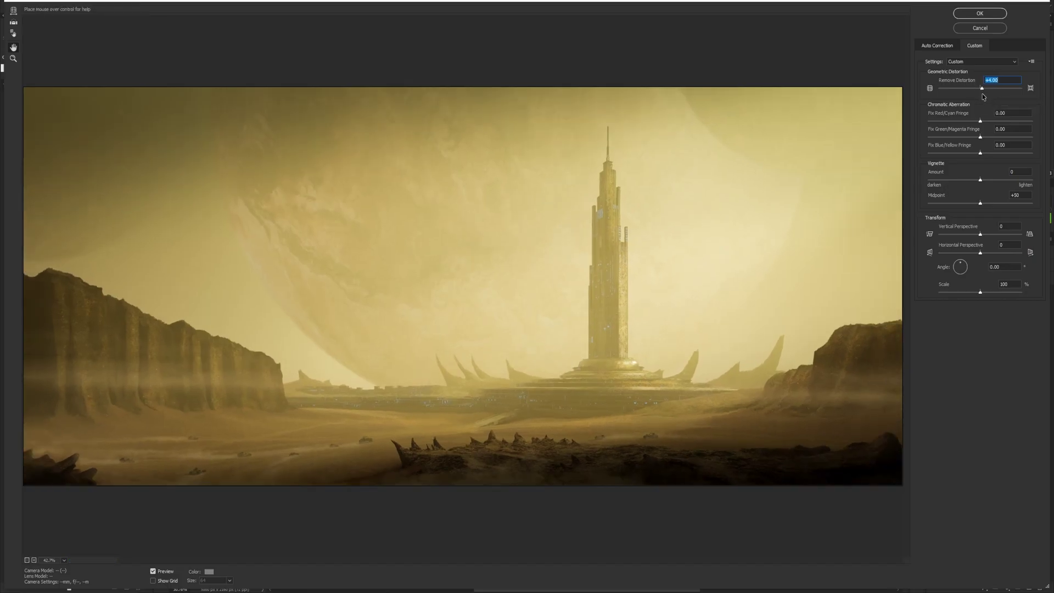
{"action": "left_click_drag", "start_coordinate": [980, 121], "coordinate": [988, 135]}
{"action": "scroll", "coordinate": [789, 413], "scroll_direction": "up", "scroll_amount": 3, "text": "alt"}
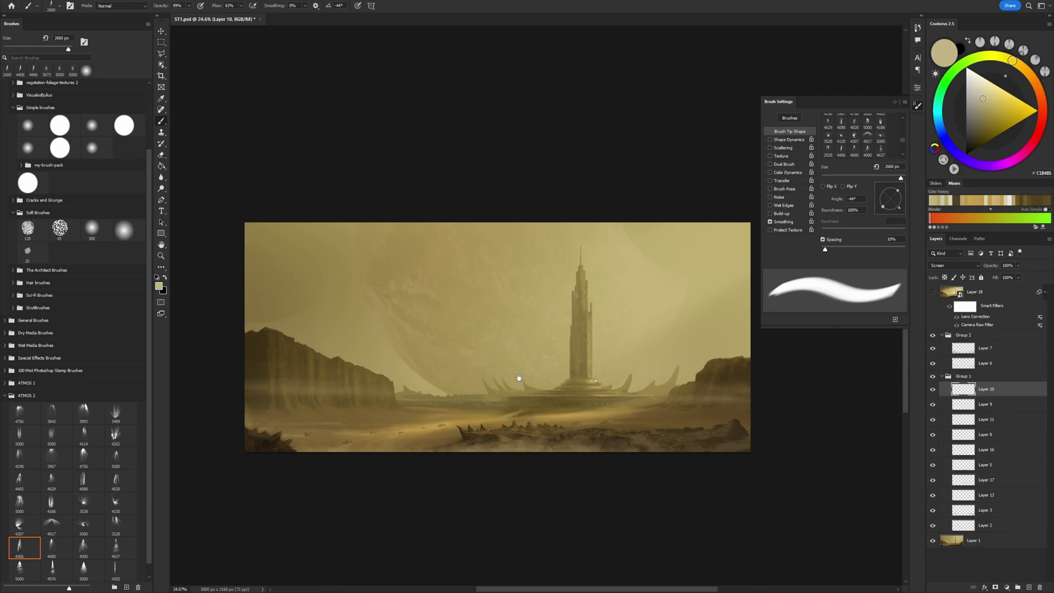
{"action": "scroll", "coordinate": [519, 379], "scroll_direction": "up", "scroll_amount": 2, "text": "alt"}
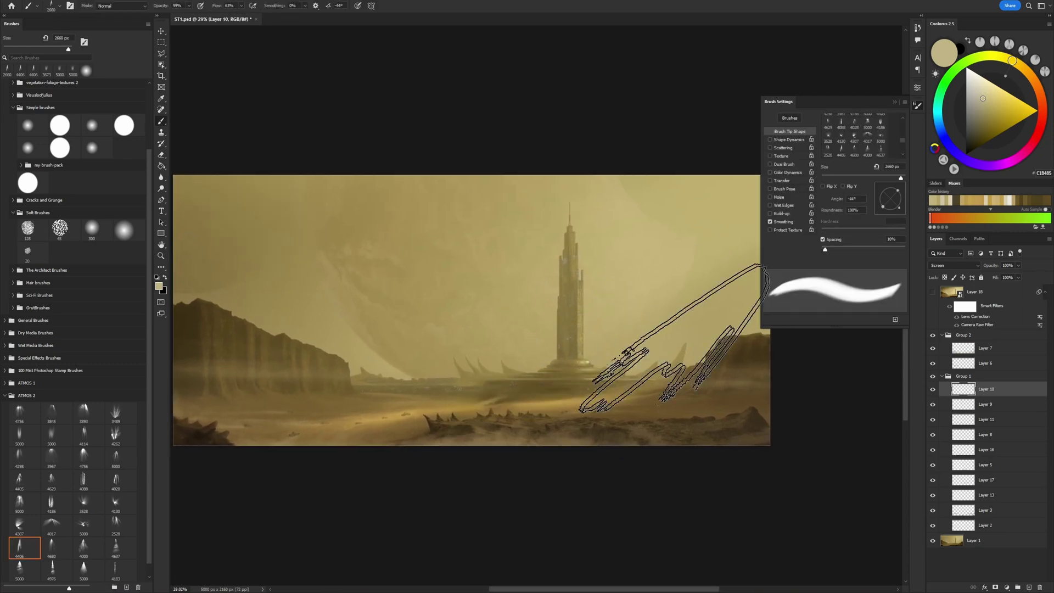
Step: Paint deep gold light streaks near the tower base, softening one at 33% eraser opacity
{"action": "left_click", "coordinate": [569, 419], "text": "alt"}
{"action": "left_click_drag", "start_coordinate": [570, 419], "coordinate": [623, 329]}
{"action": "key", "text": "e"}
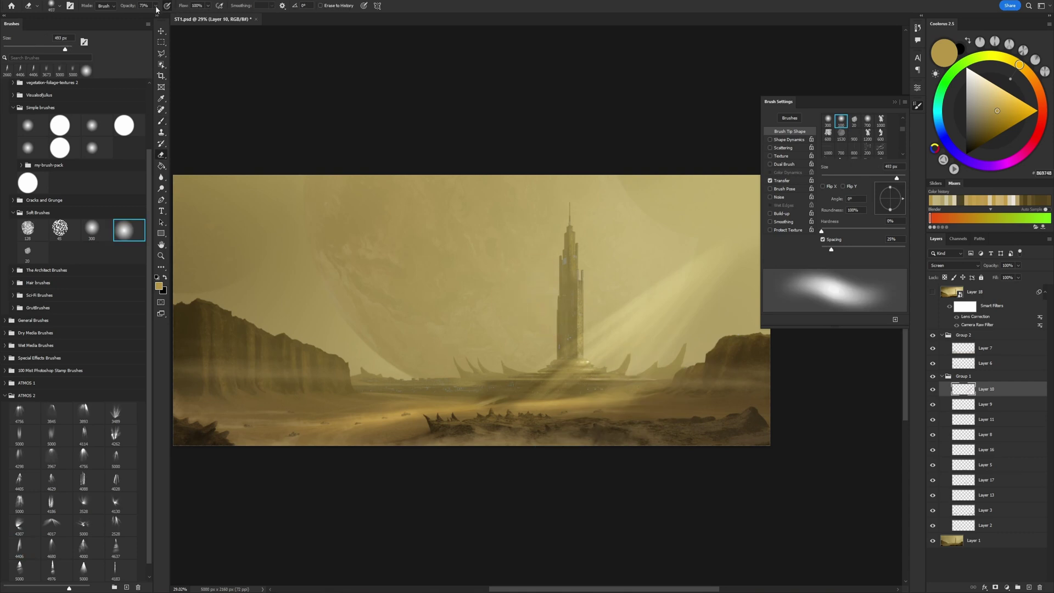
{"action": "key", "text": "3"}
{"action": "key", "text": "3"}
{"action": "left_click_drag", "start_coordinate": [584, 322], "coordinate": [666, 254]}
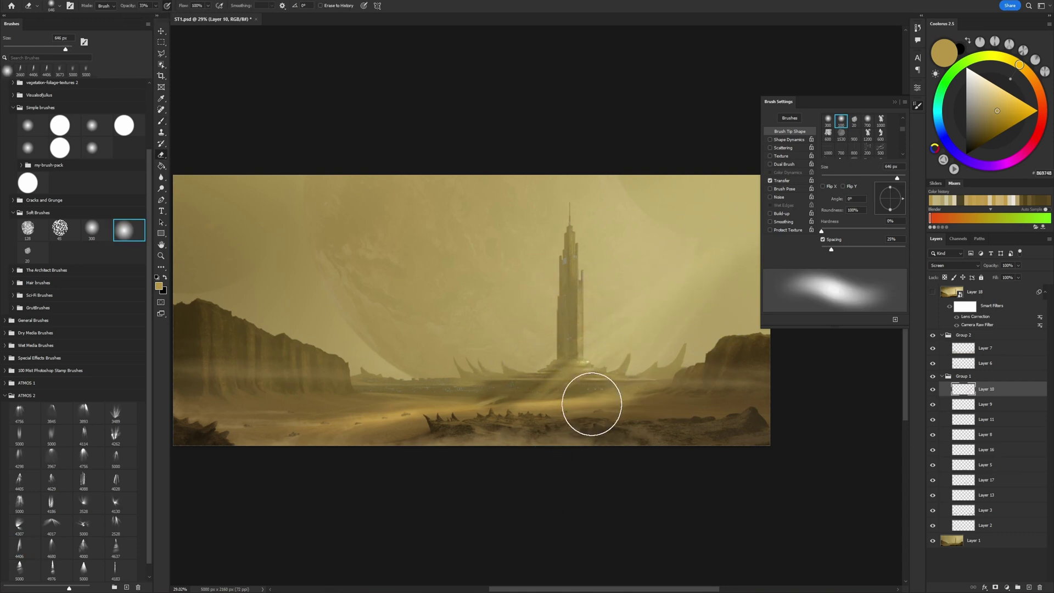
Step: On a new layer, stamp an ATMOS 2 light ray at -59° in Screen mode
{"action": "key", "text": "ctrl+shift+alt+n"}
{"action": "left_click", "coordinate": [24, 548]}
{"action": "left_click_drag", "start_coordinate": [891, 198], "coordinate": [897, 209]}
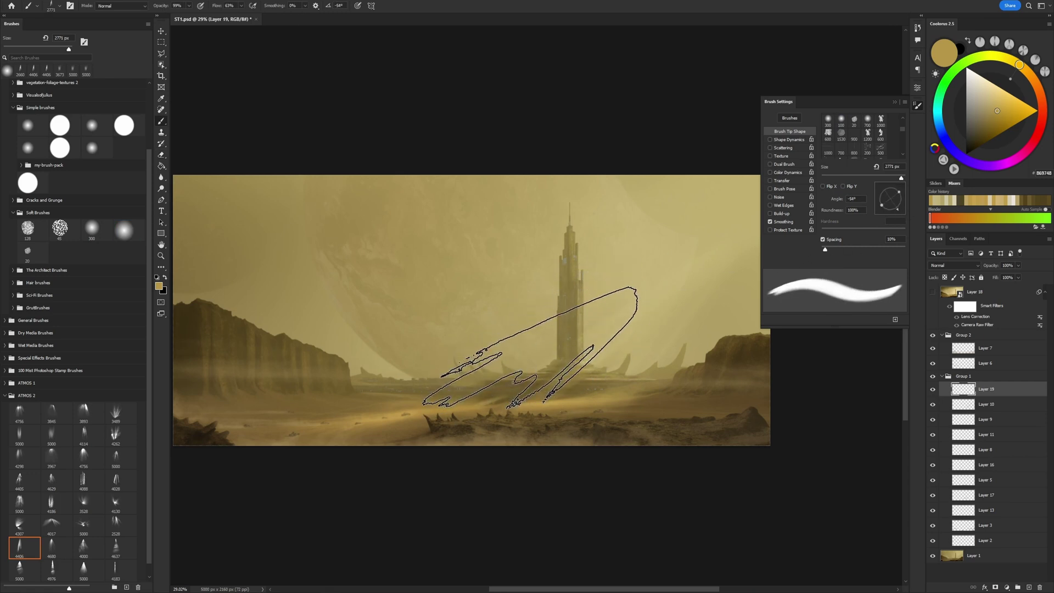
{"action": "left_click", "coordinate": [947, 265]}
{"action": "left_click", "coordinate": [947, 325]}
{"action": "left_click", "coordinate": [531, 347]}
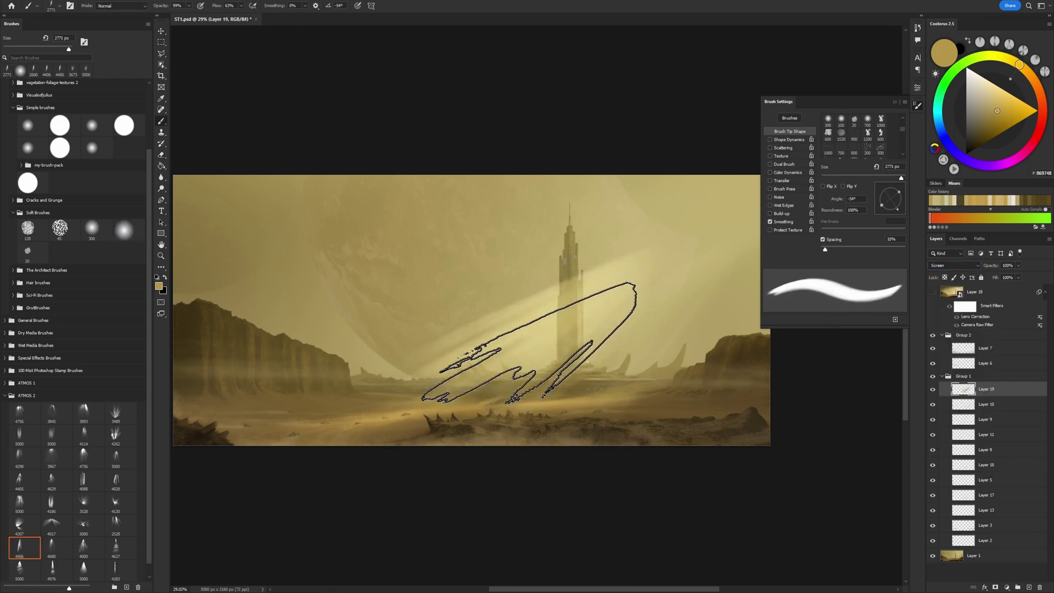
Step: Switch to a soft round brush and select Layers 13 and 5
{"action": "left_click", "coordinate": [129, 231]}
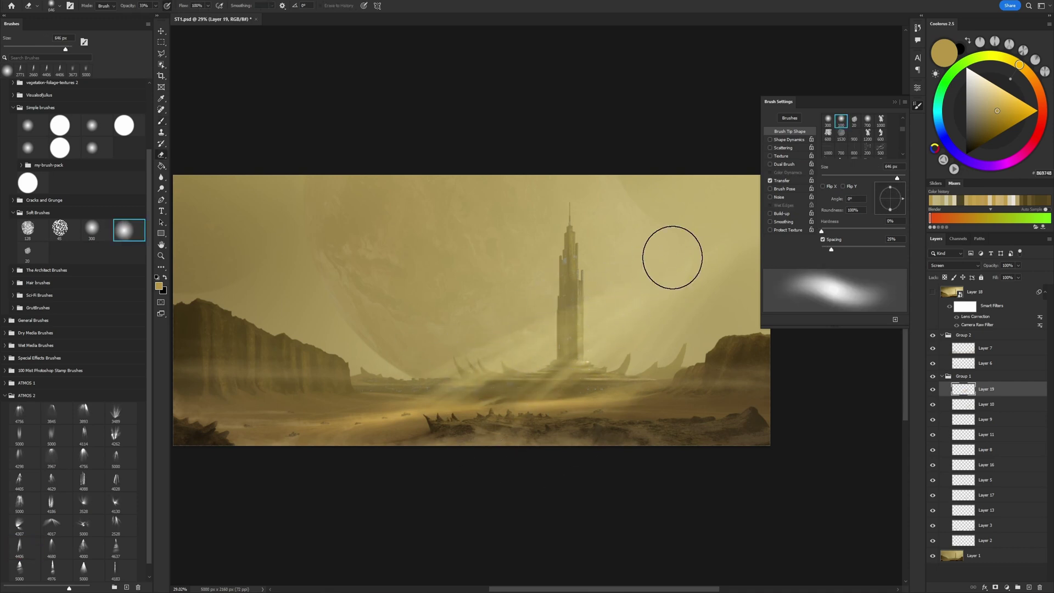
{"action": "key", "text": "z"}
{"action": "left_click_drag", "start_coordinate": [537, 424], "coordinate": [722, 394]}
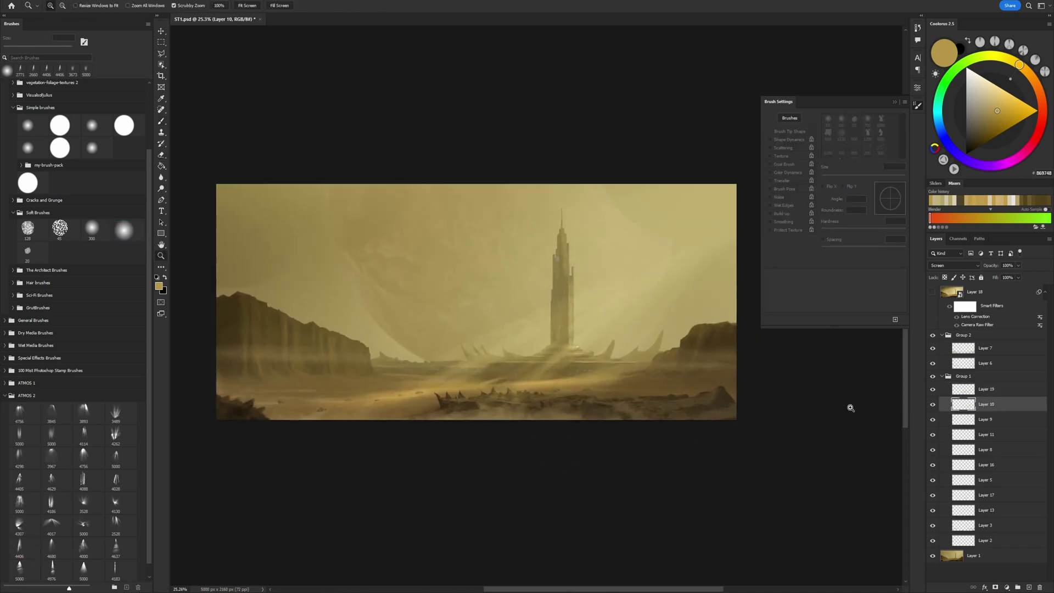
{"action": "key", "text": "b"}
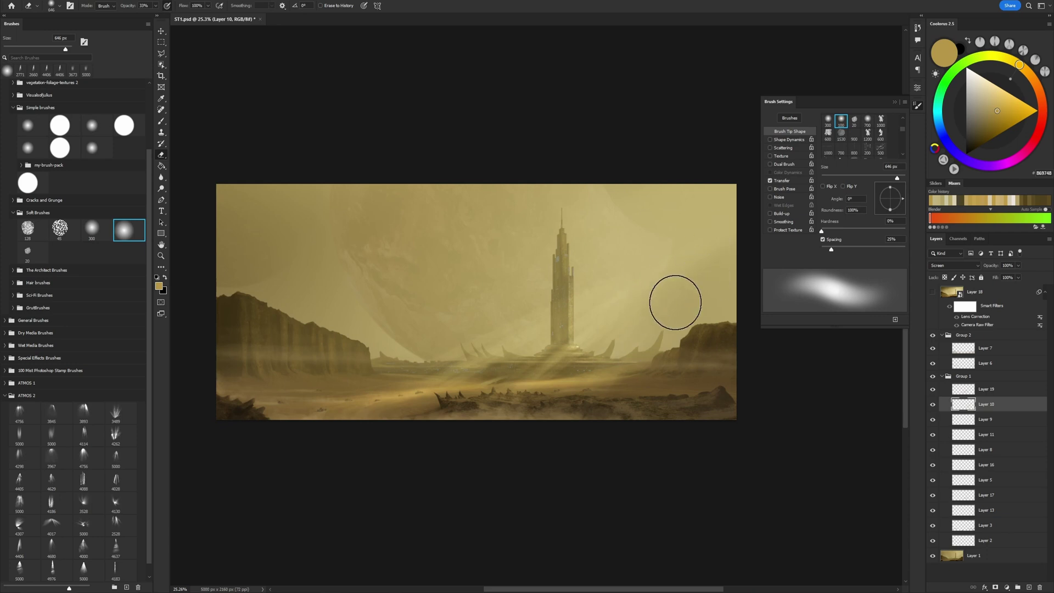
{"action": "left_click", "coordinate": [969, 510]}
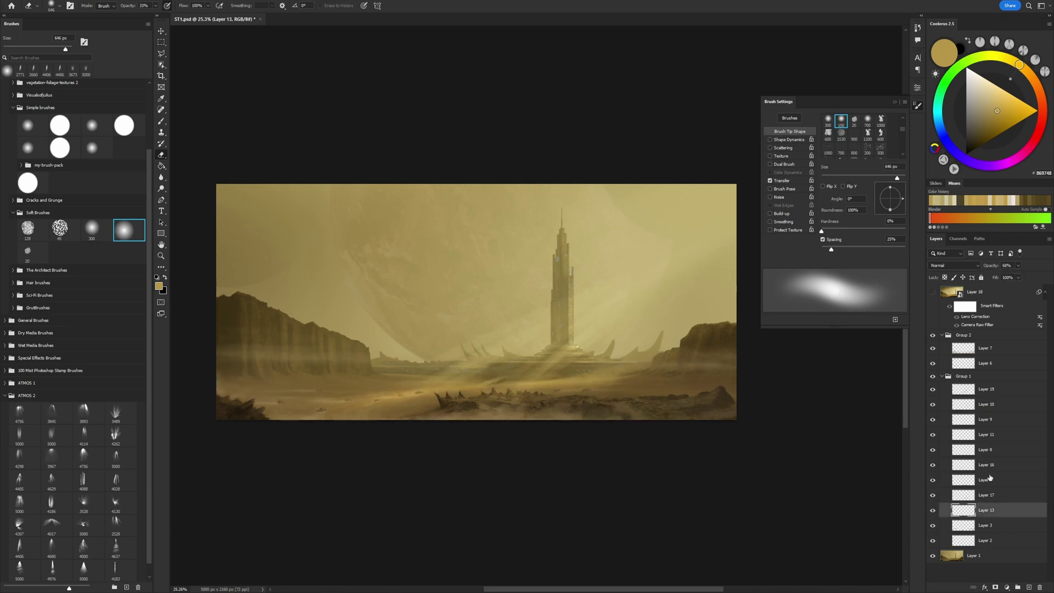
{"action": "left_click", "coordinate": [940, 481]}
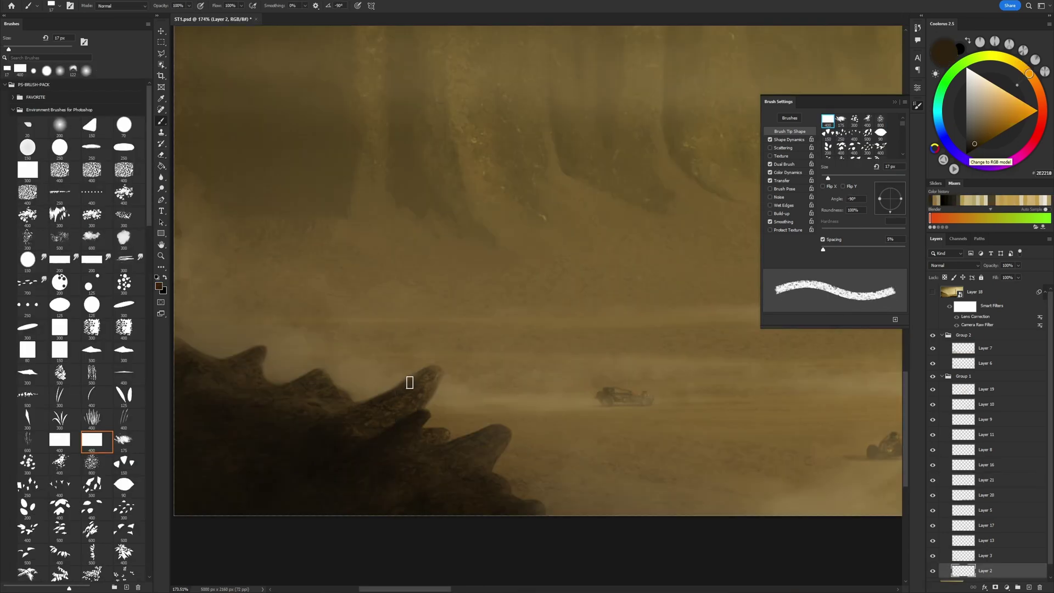
Step: Shrink the brush to 10 px, then add Layer 22 filled with tan
{"action": "right_click_drag", "start_coordinate": [398, 390], "coordinate": [378, 398], "text": "alt"}
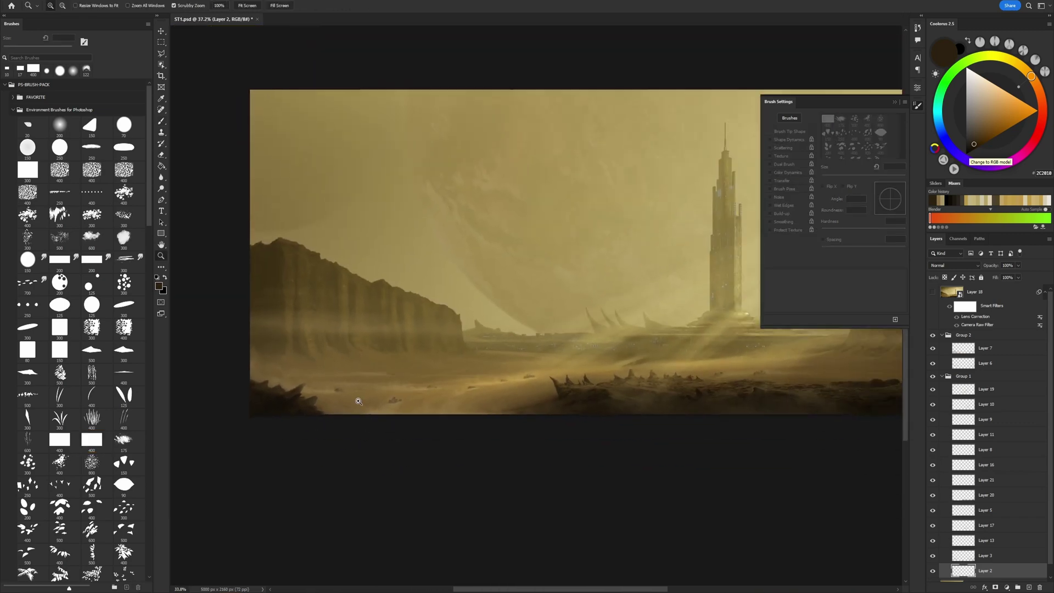
{"action": "mouse_move", "coordinate": [333, 442]}
{"action": "left_mouse_down", "text": "alt"}
{"action": "mouse_move", "coordinate": [423, 480]}
{"action": "mouse_move", "coordinate": [433, 444]}
{"action": "mouse_move", "coordinate": [612, 371]}
{"action": "left_mouse_up", "text": "alt"}
{"action": "key", "text": "F5"}
{"action": "key", "text": "ctrl+shift+alt+n"}
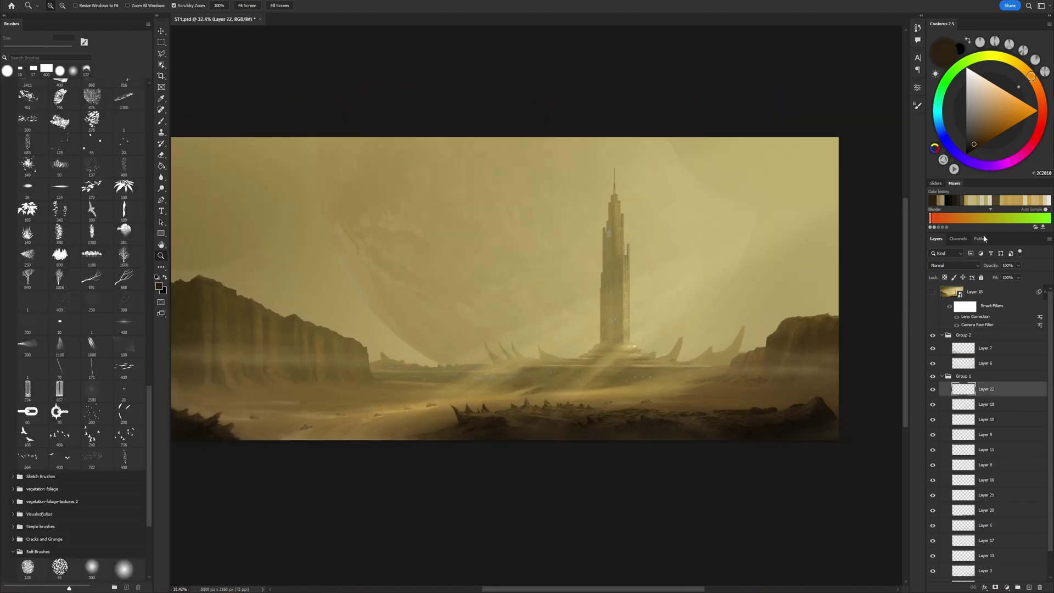
{"action": "left_click", "coordinate": [980, 200]}
{"action": "key", "text": "g"}
{"action": "left_click", "coordinate": [790, 297]}
Step: Set the tan layer to Screen and mask it with a radial fade centred upper right
{"action": "left_click", "coordinate": [954, 266]}
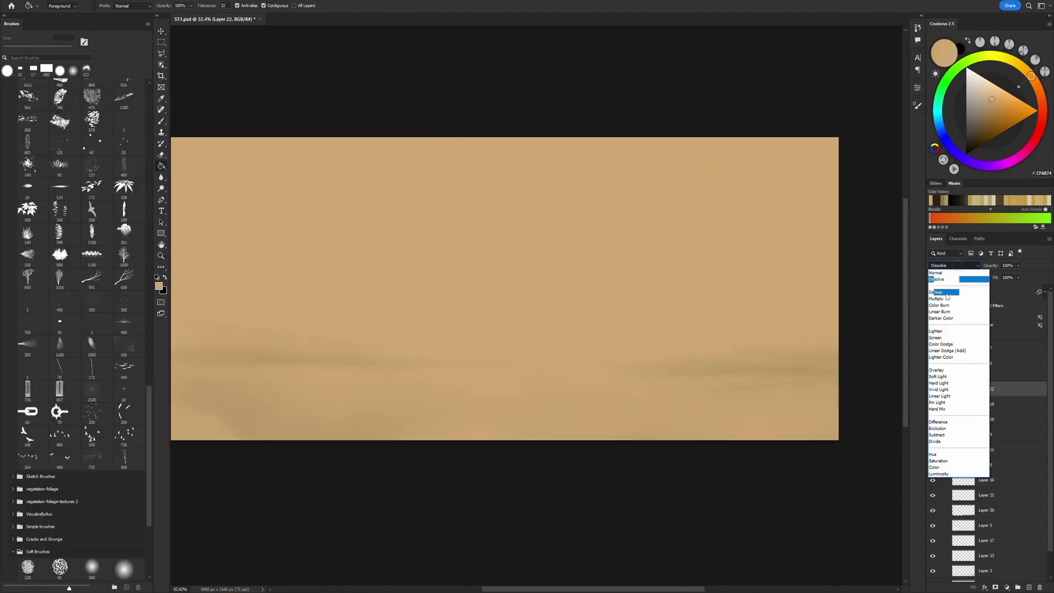
{"action": "left_click", "coordinate": [939, 337]}
{"action": "key", "text": "ctrl+shift+m"}
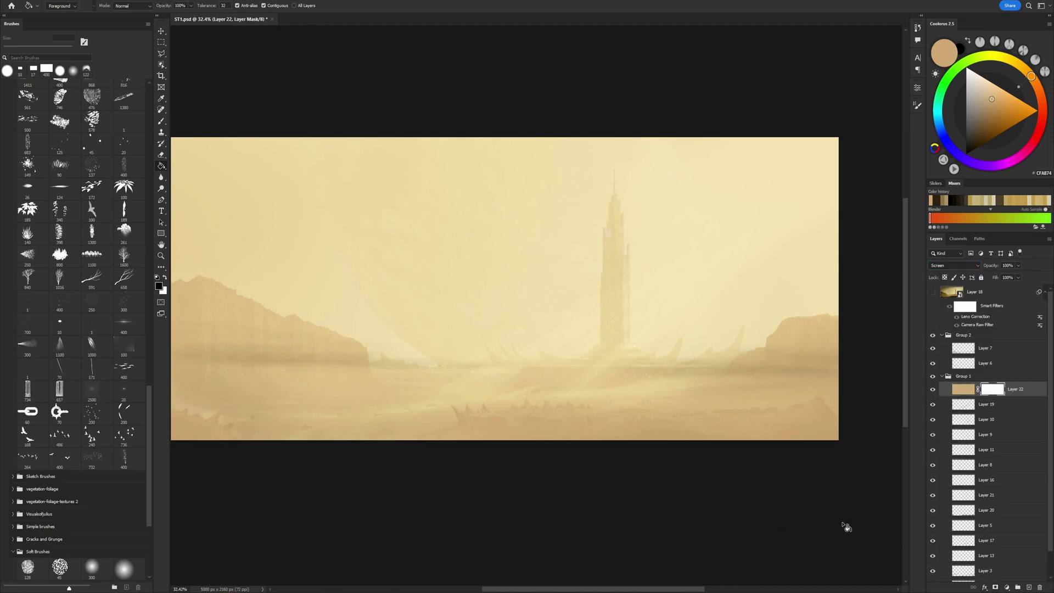
{"action": "right_click", "coordinate": [162, 167]}
{"action": "left_click", "coordinate": [198, 166]}
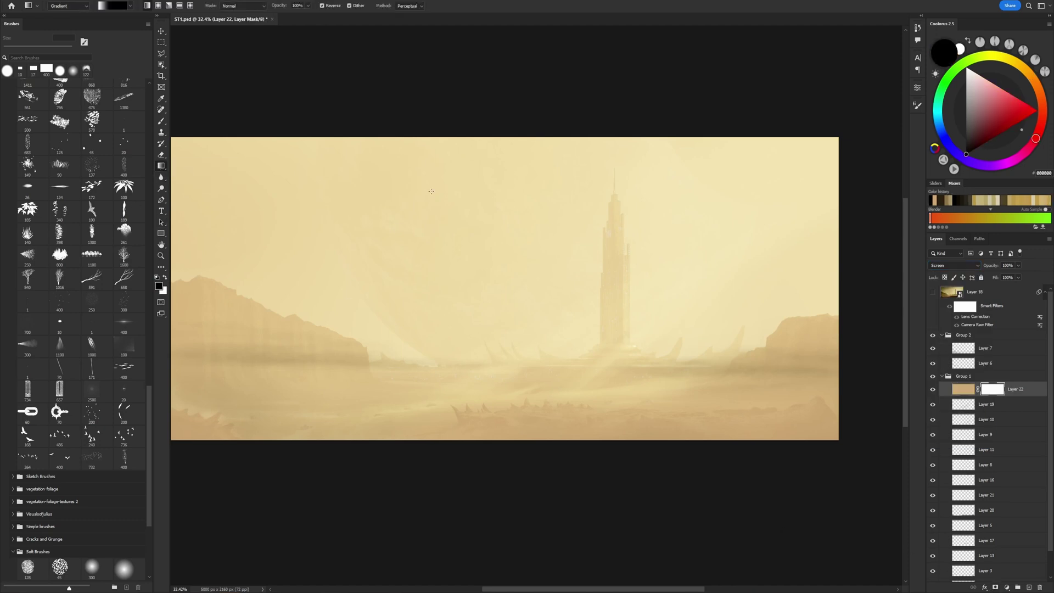
{"action": "left_click_drag", "start_coordinate": [715, 268], "coordinate": [323, 476]}
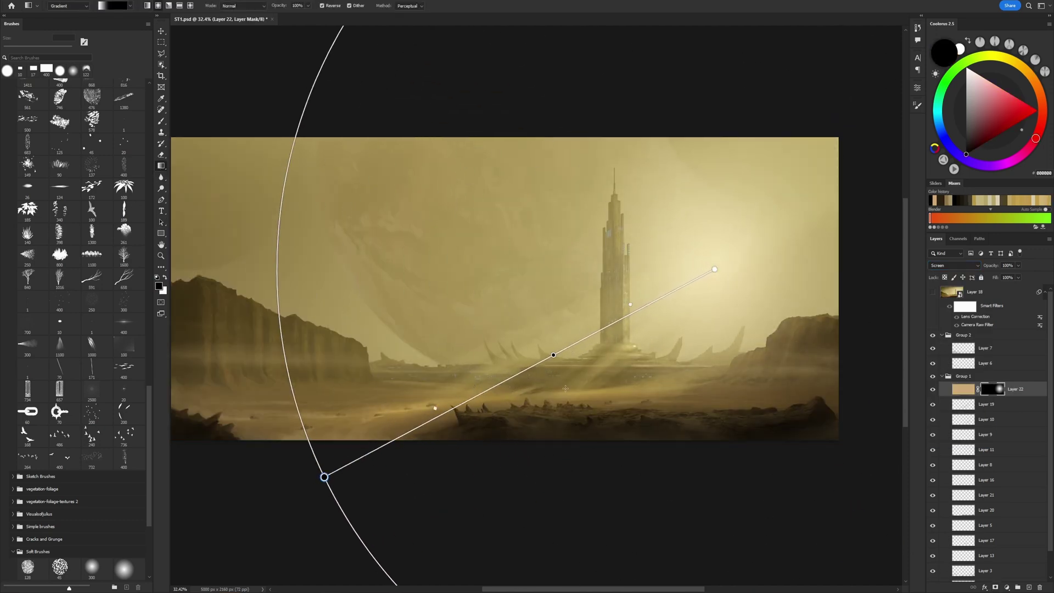
{"action": "left_click_drag", "start_coordinate": [718, 274], "coordinate": [761, 256]}
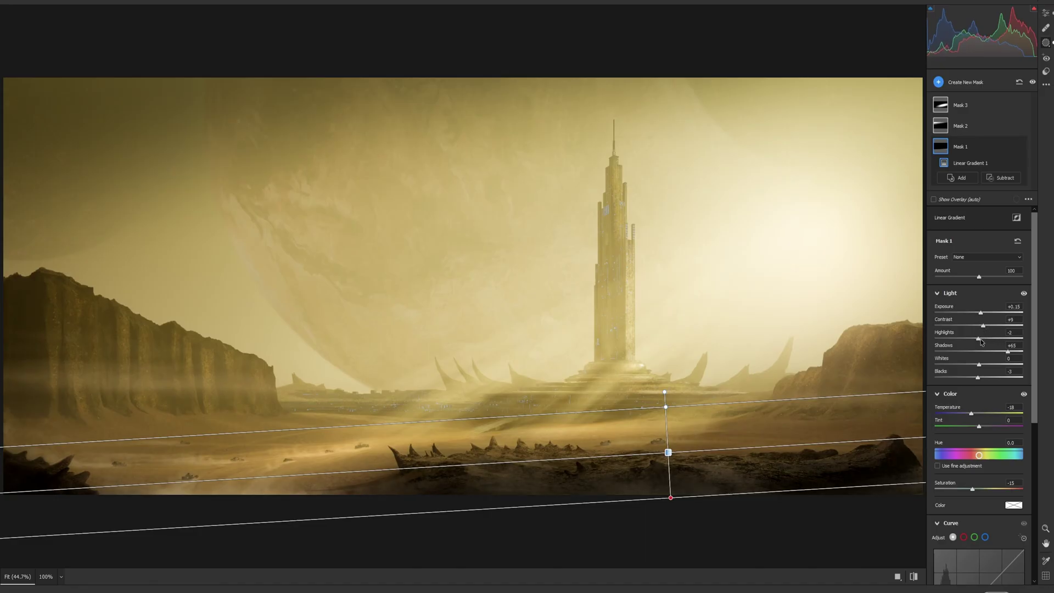
Step: Select Mask 3 in Camera Raw's Masking panel to show its radial gradient
{"action": "mouse_move", "coordinate": [972, 105]}
{"action": "left_click", "coordinate": [961, 106]}
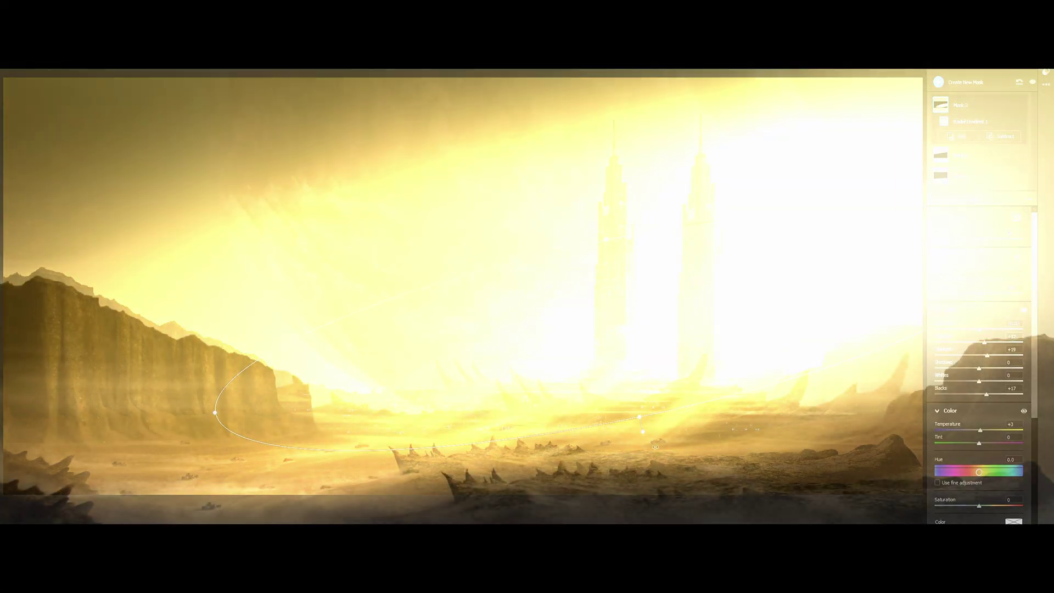